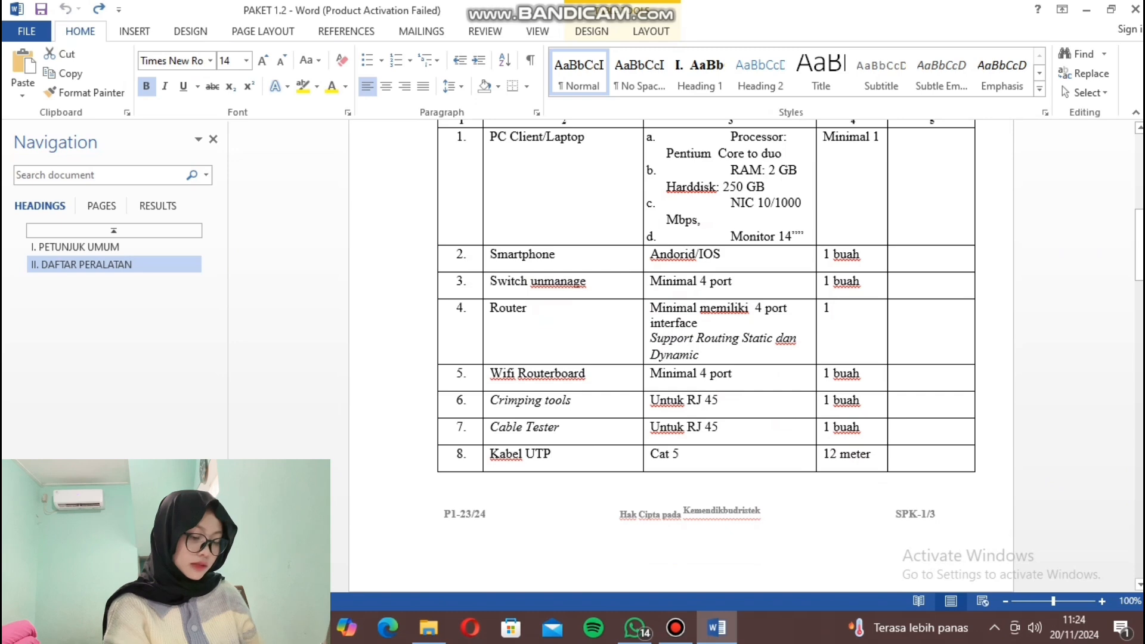
Read through the task's network requirements in Word, highlighting the title in yellow and undoing it.
scroll(680, 299, down, 10)
drag(566, 326, 686, 342)
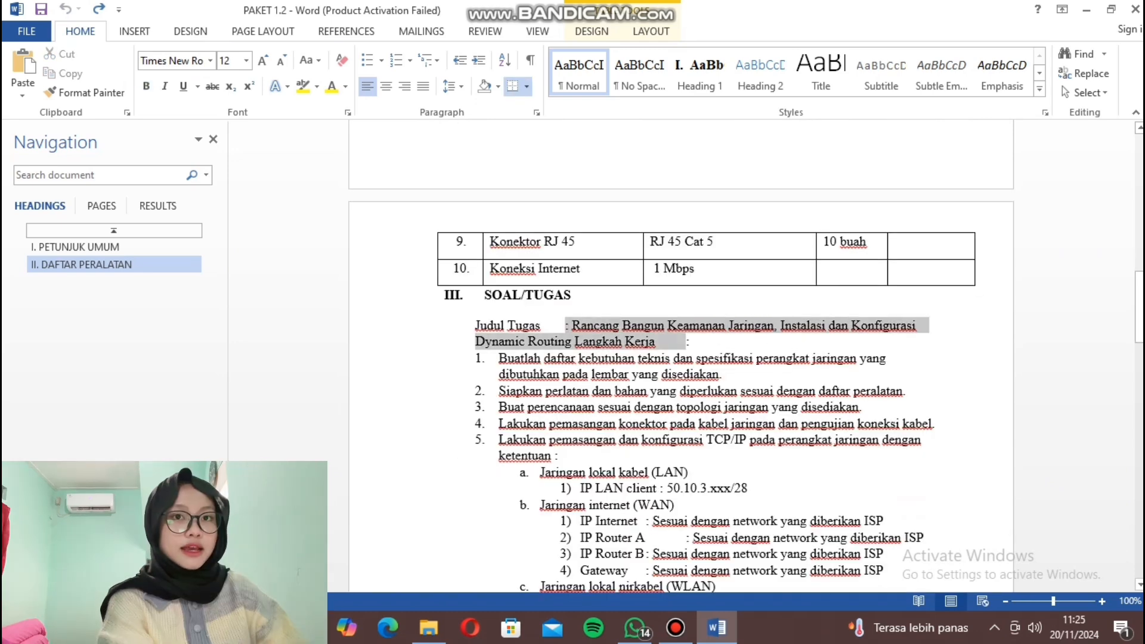
click(741, 318)
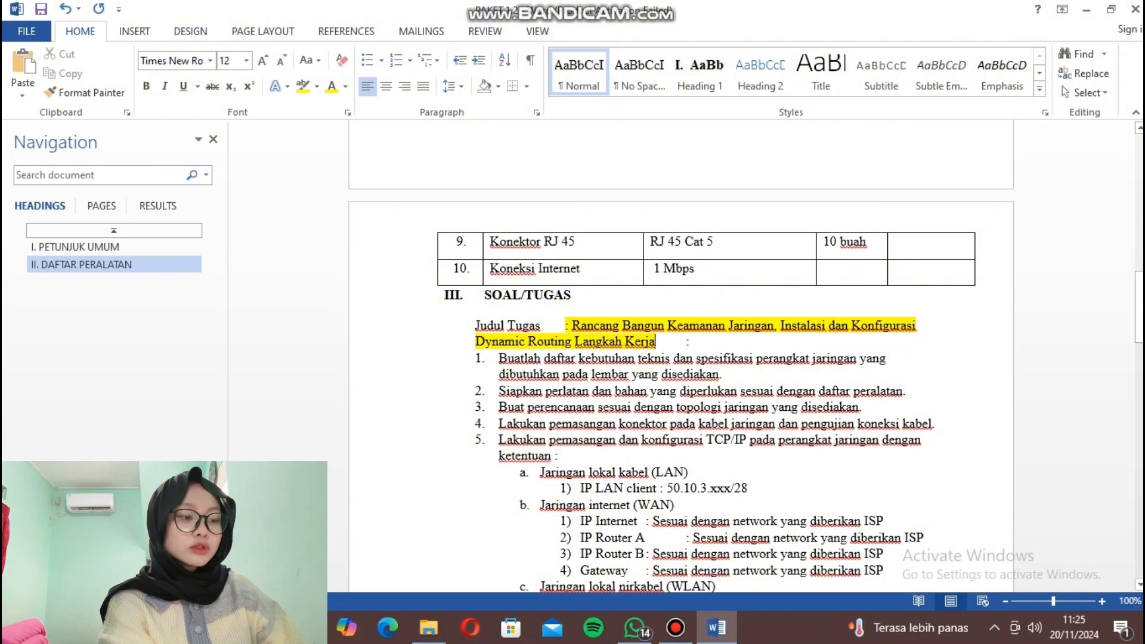
key(ctrl+z)
scroll(681, 358, down, 6)
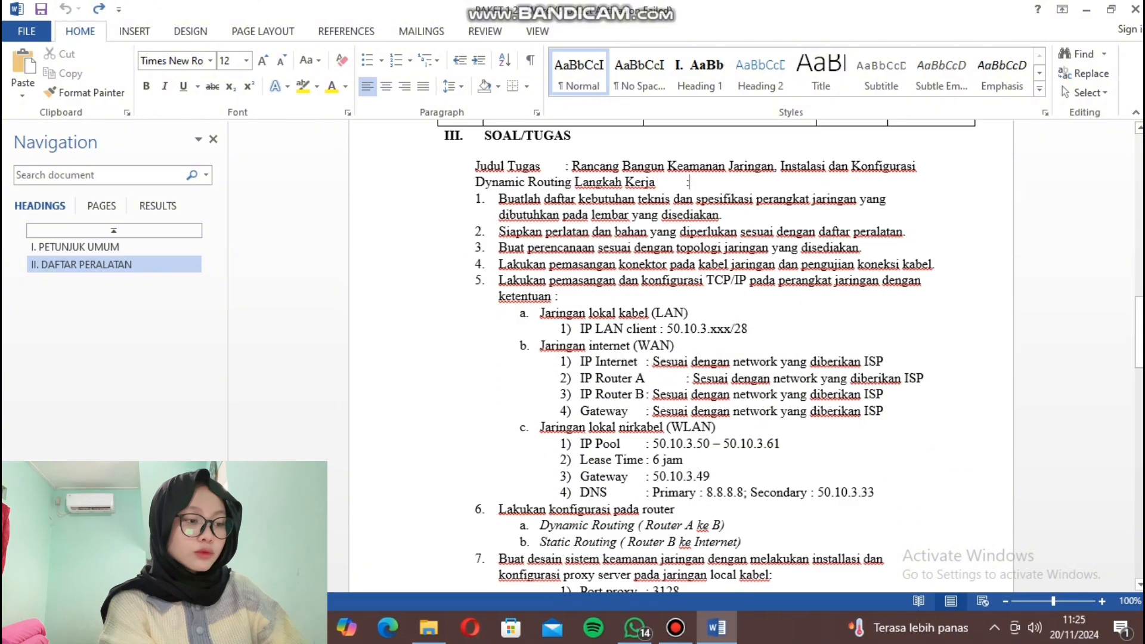
scroll(689, 141, down, 20)
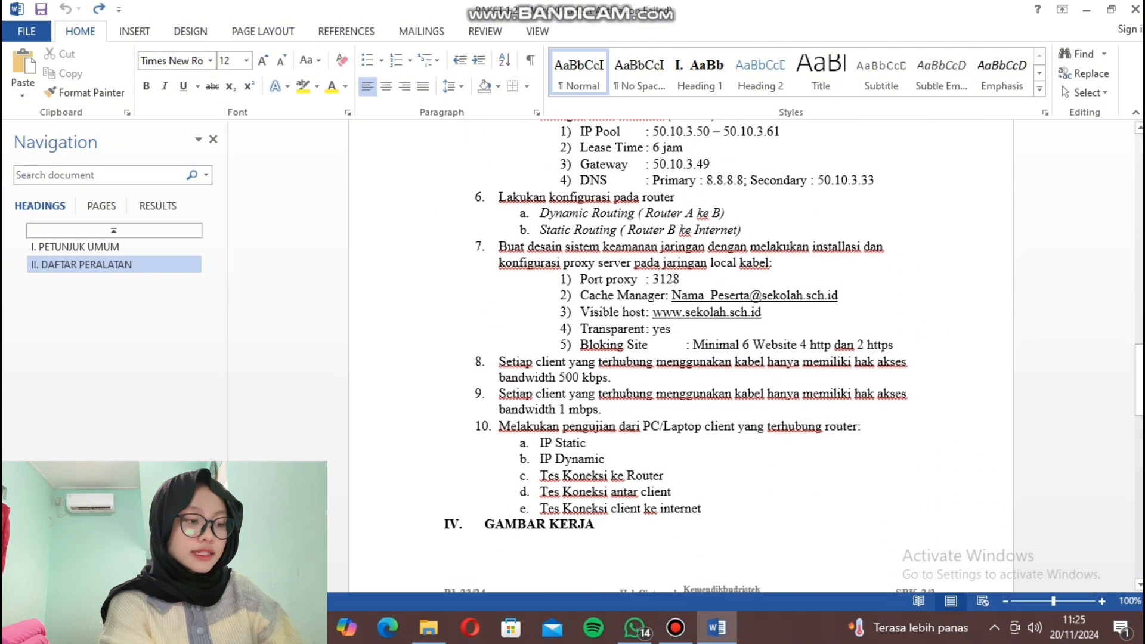
scroll(680, 358, down, 3)
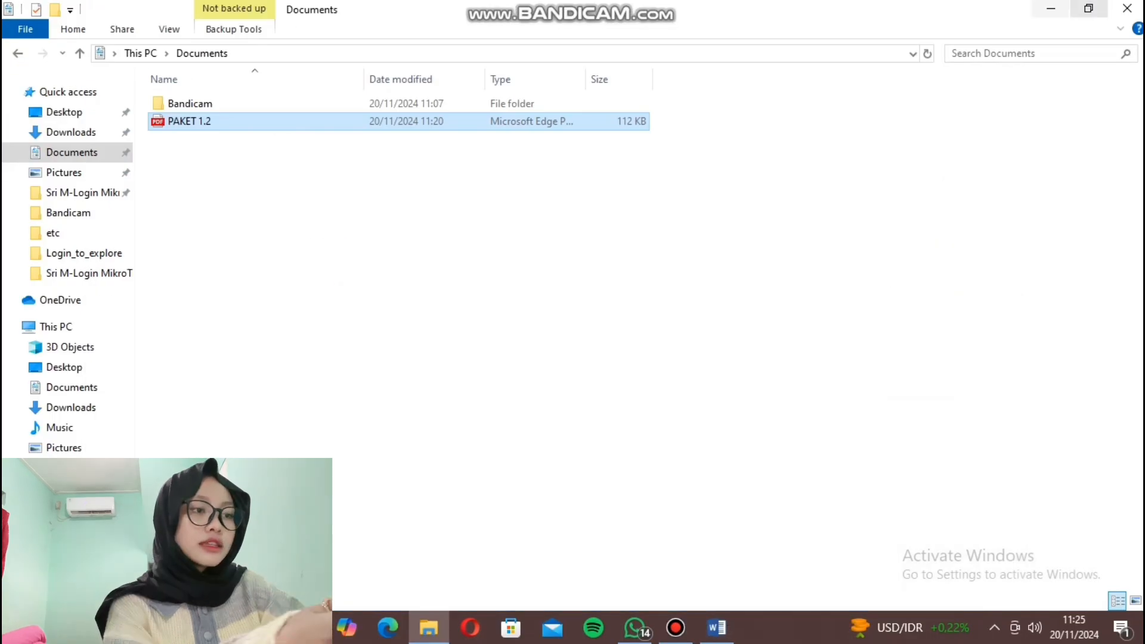
Launch WinBox and connect to the discovered hAP router from the Neighbors list.
click(1051, 9)
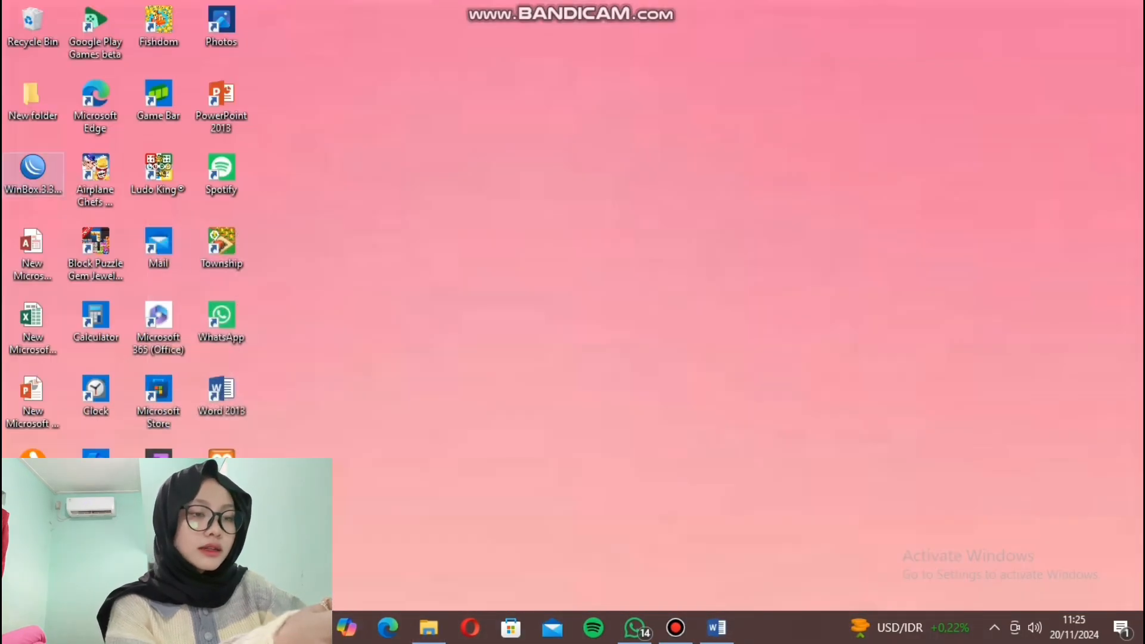
double_click(33, 170)
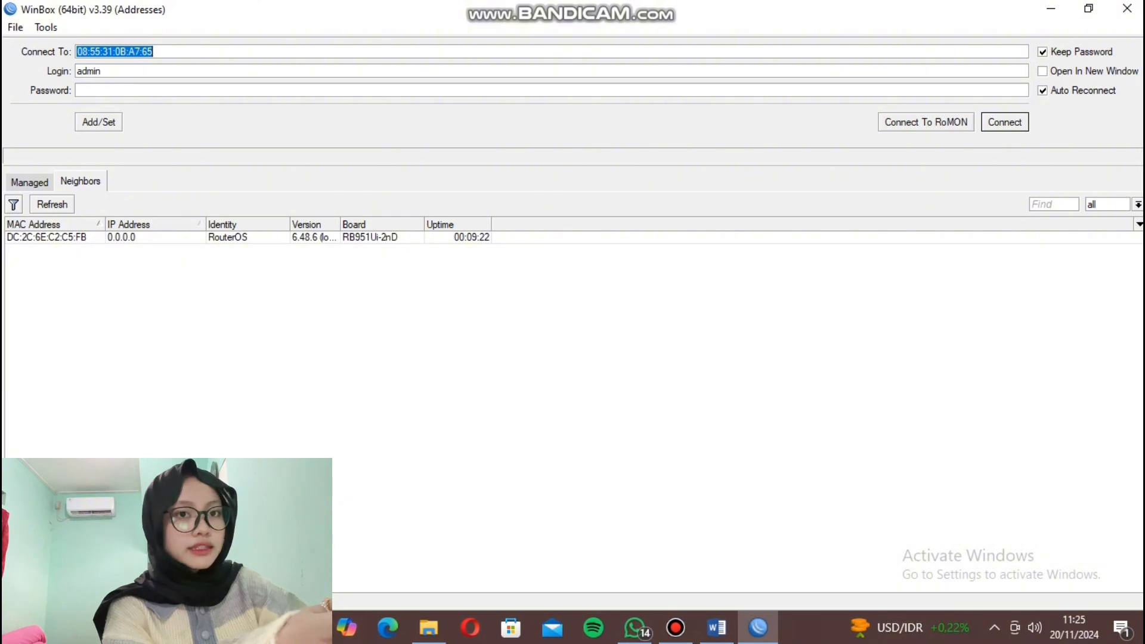
click(46, 238)
key(Return)
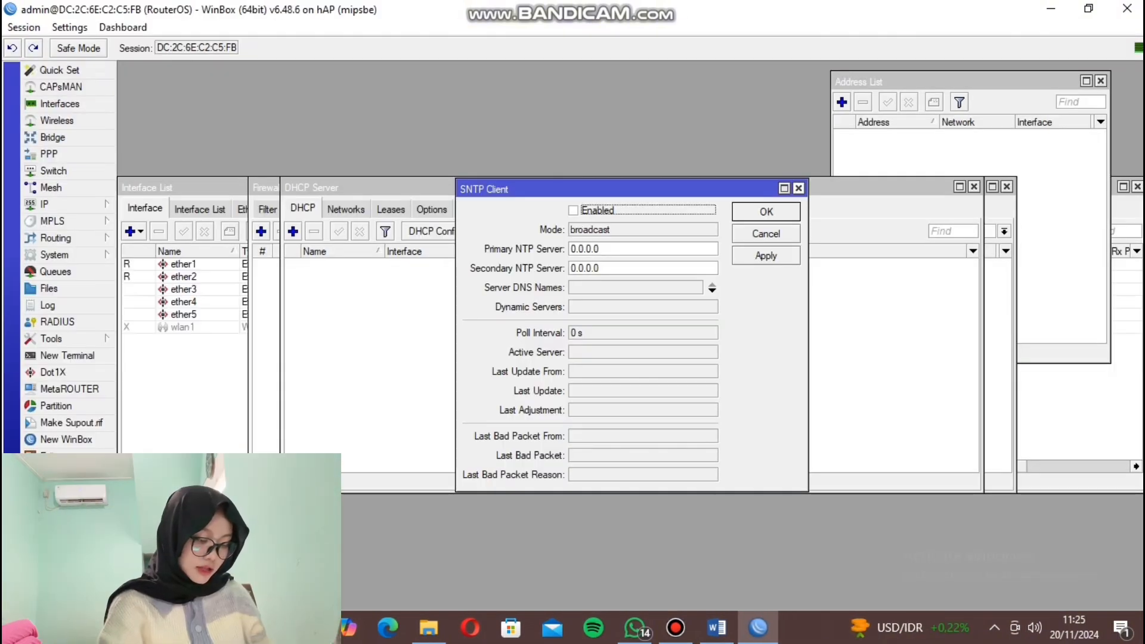
Close the SNTP Client, DHCP Server, Firewall, Address List and DHCP Client windows.
click(799, 189)
click(974, 186)
click(1007, 187)
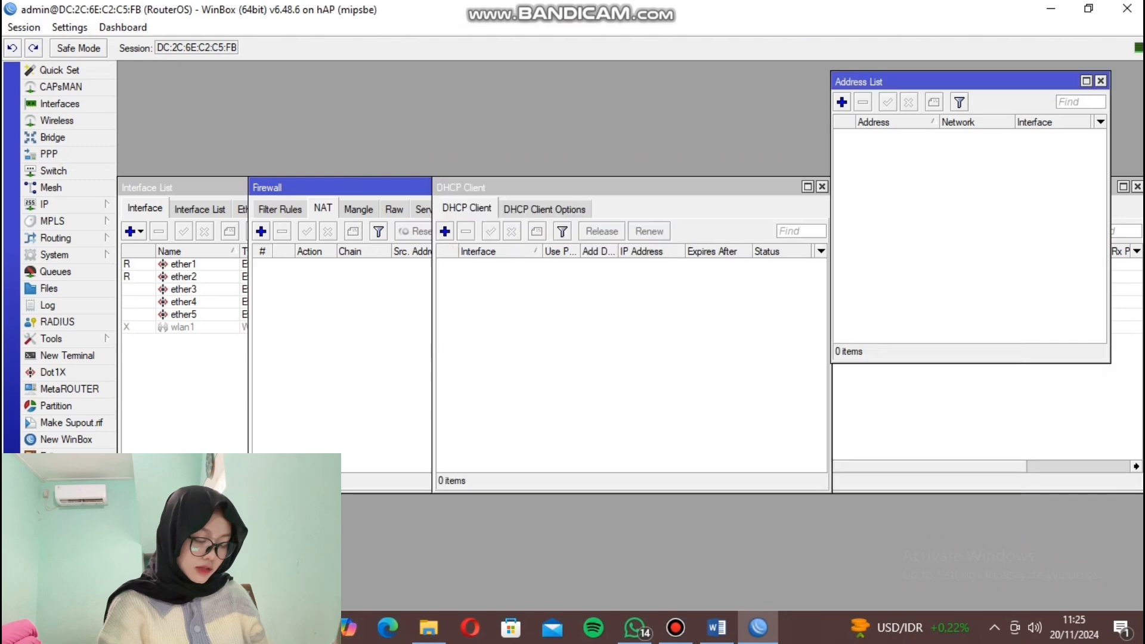
click(1101, 81)
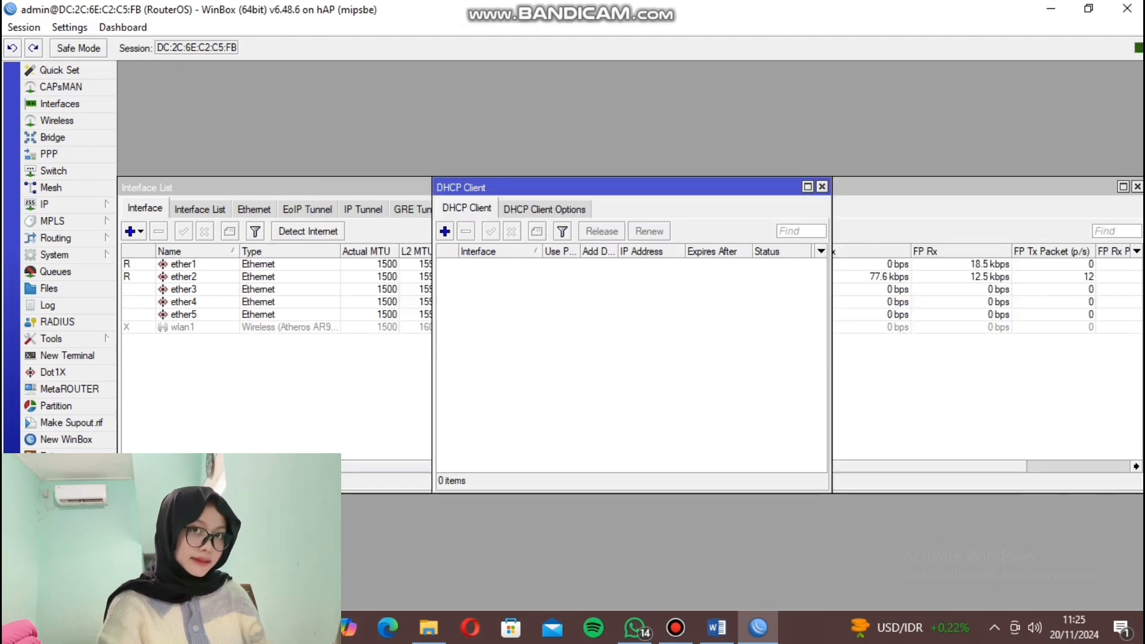
click(822, 187)
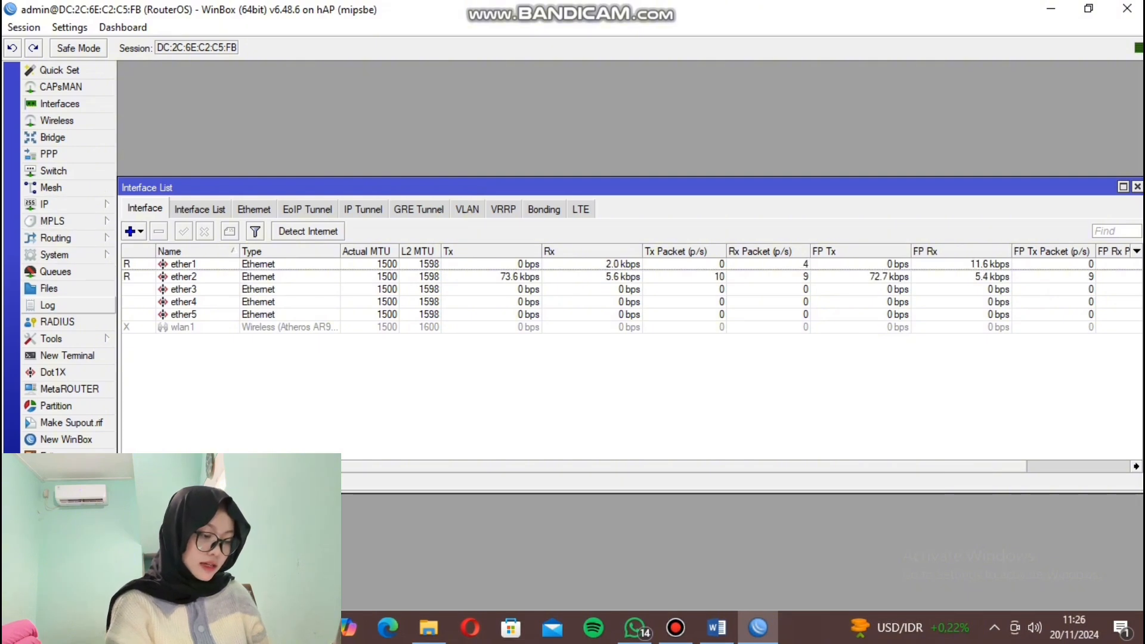
click(54, 254)
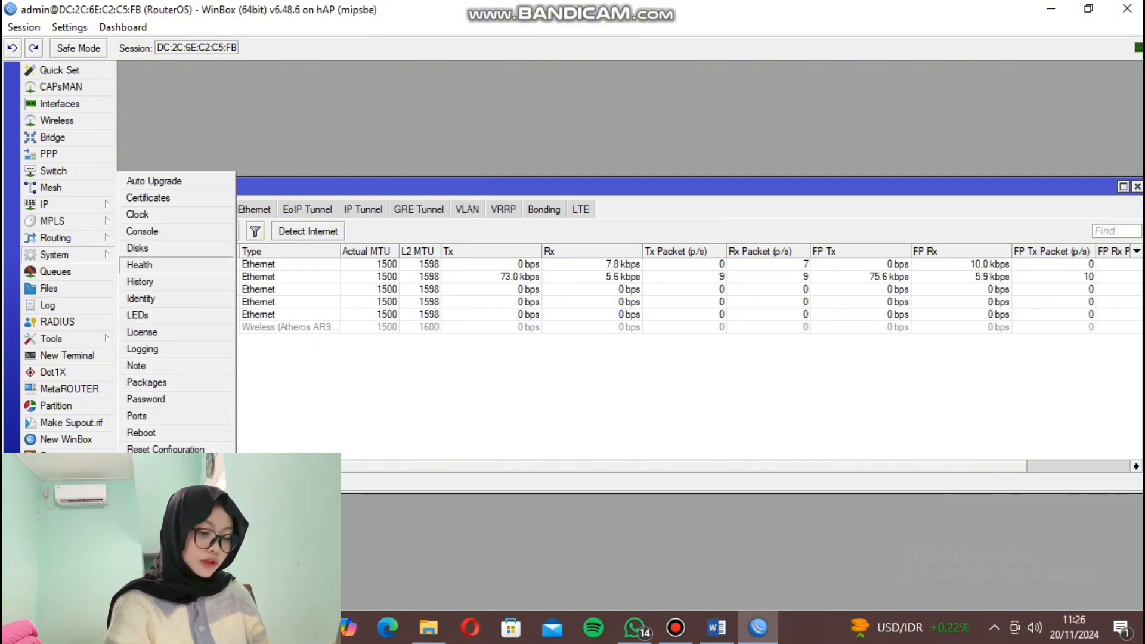
Rename the router identity to the participant's name followed by '-27 A'.
click(140, 298)
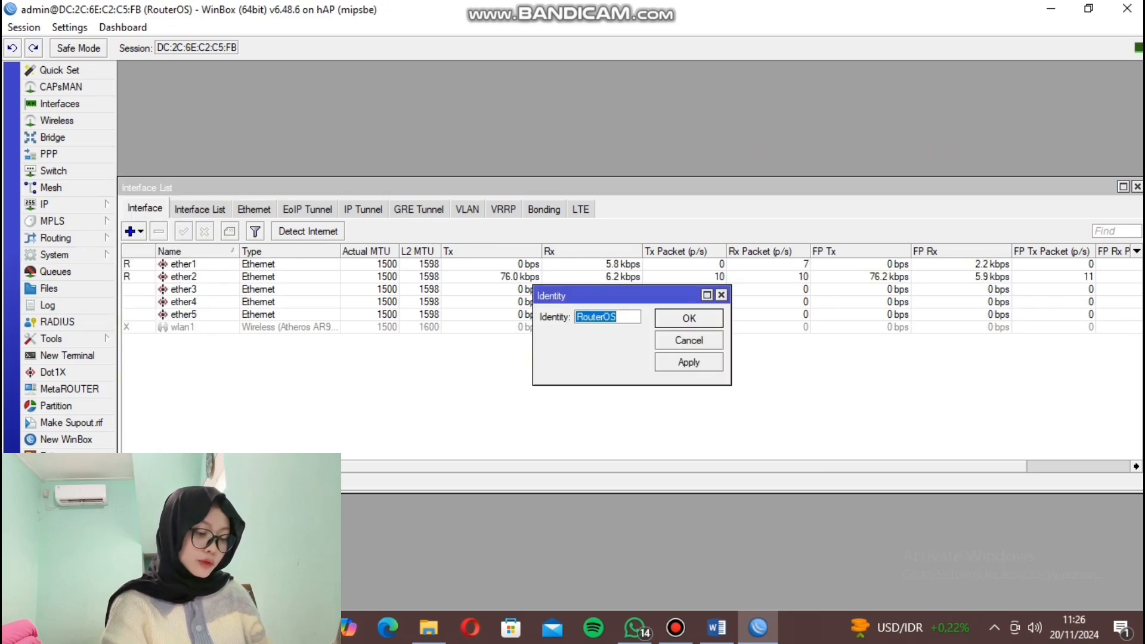
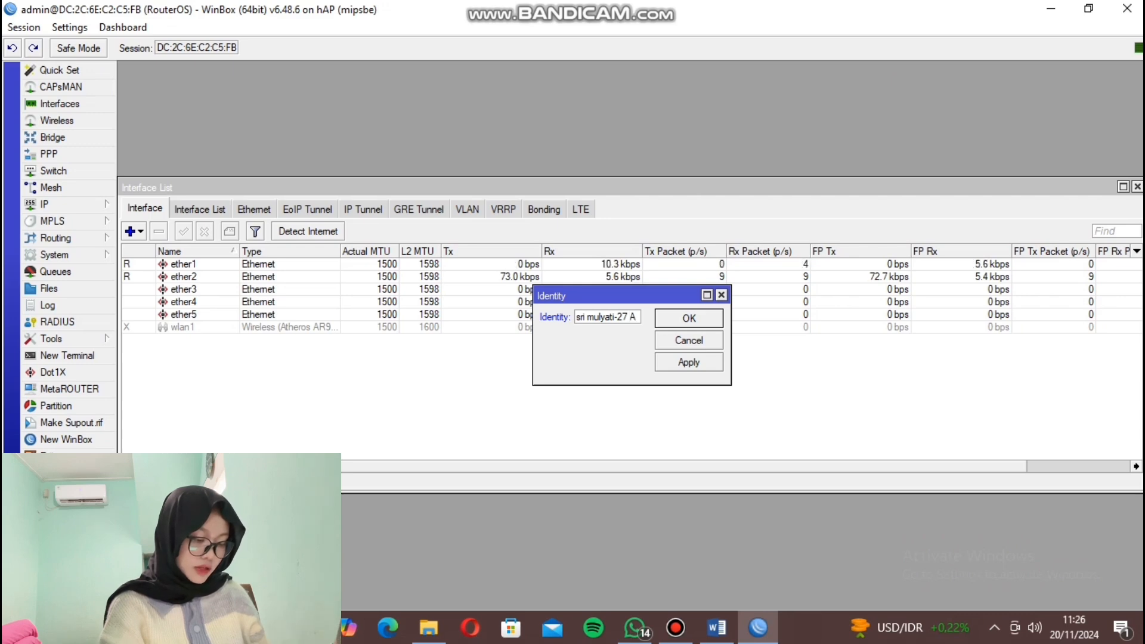
click(689, 363)
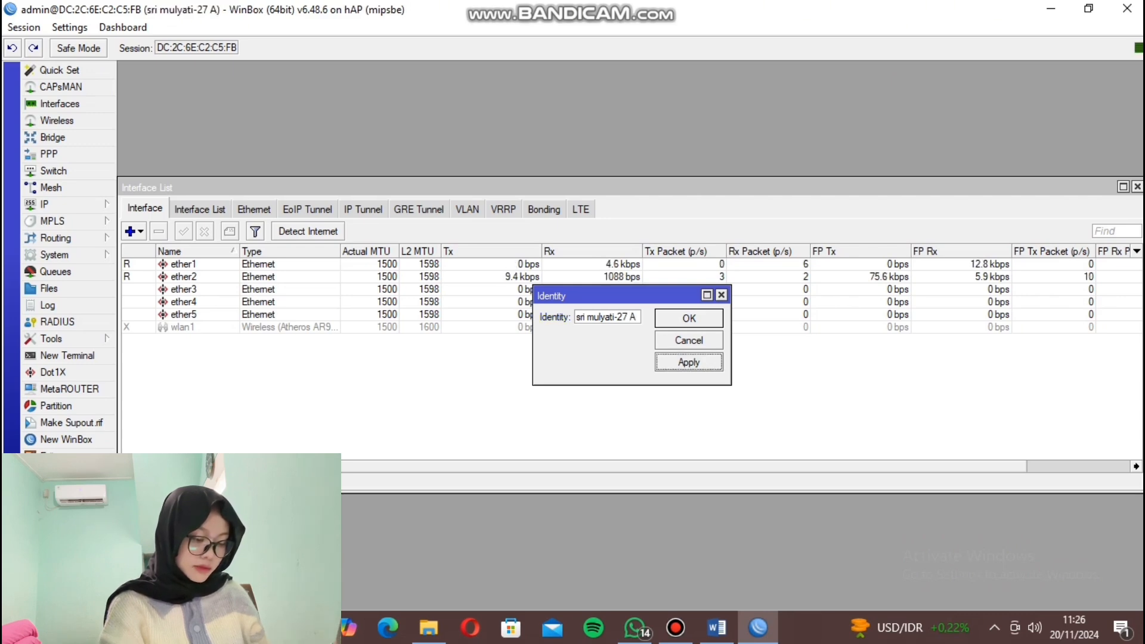
click(689, 318)
Rename interface ether1 to ether1_isp.
double_click(183, 264)
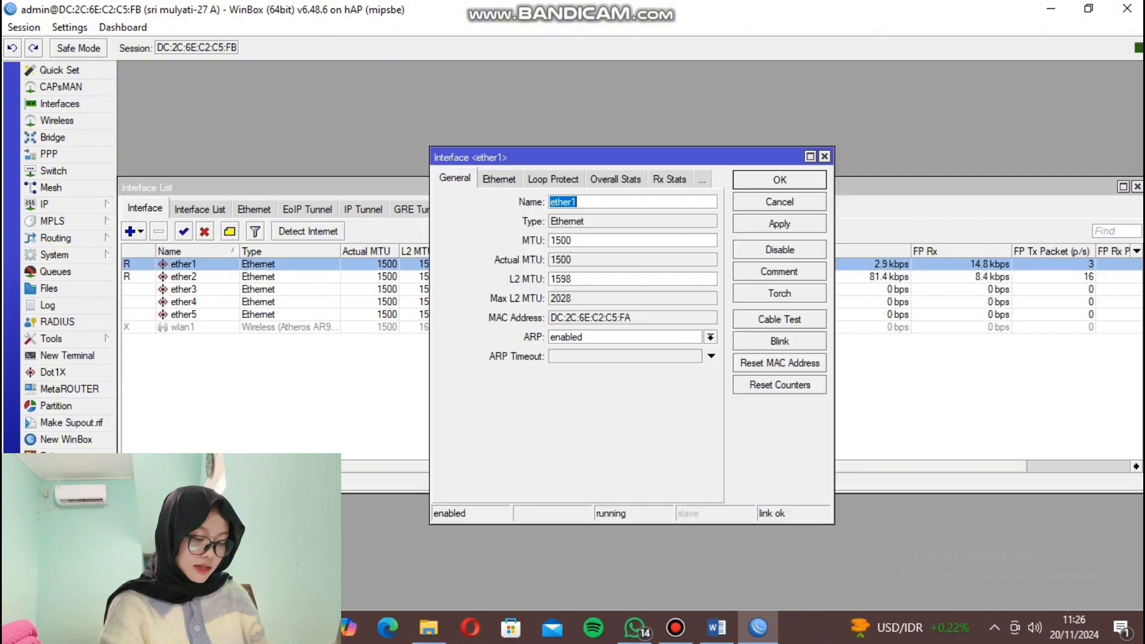
click(578, 202)
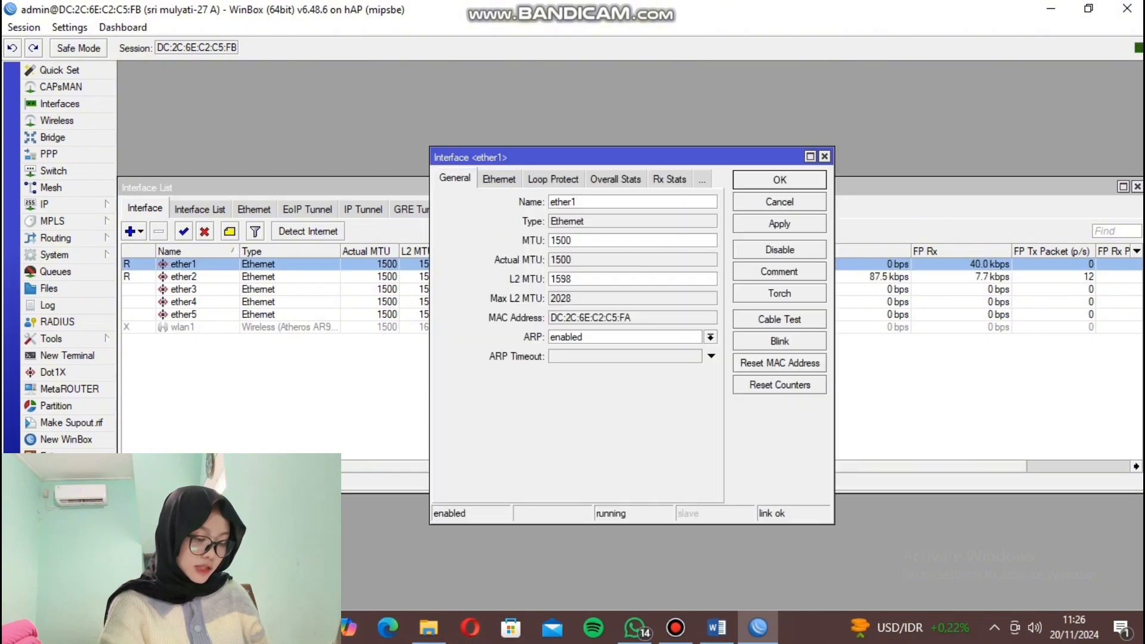
text(_isp)
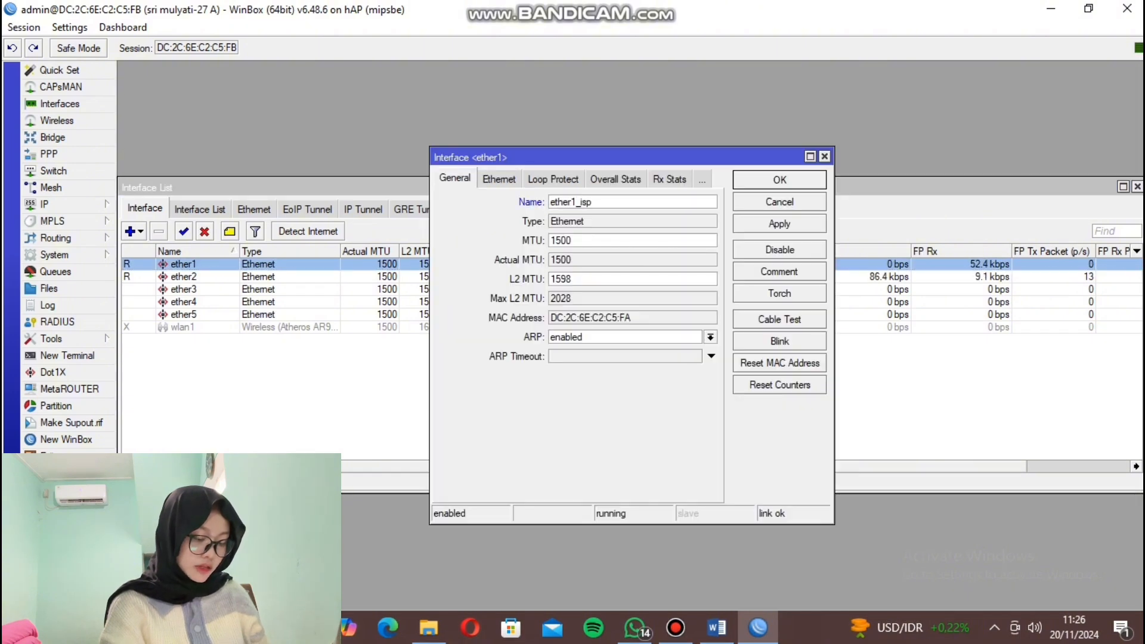
click(779, 224)
click(780, 180)
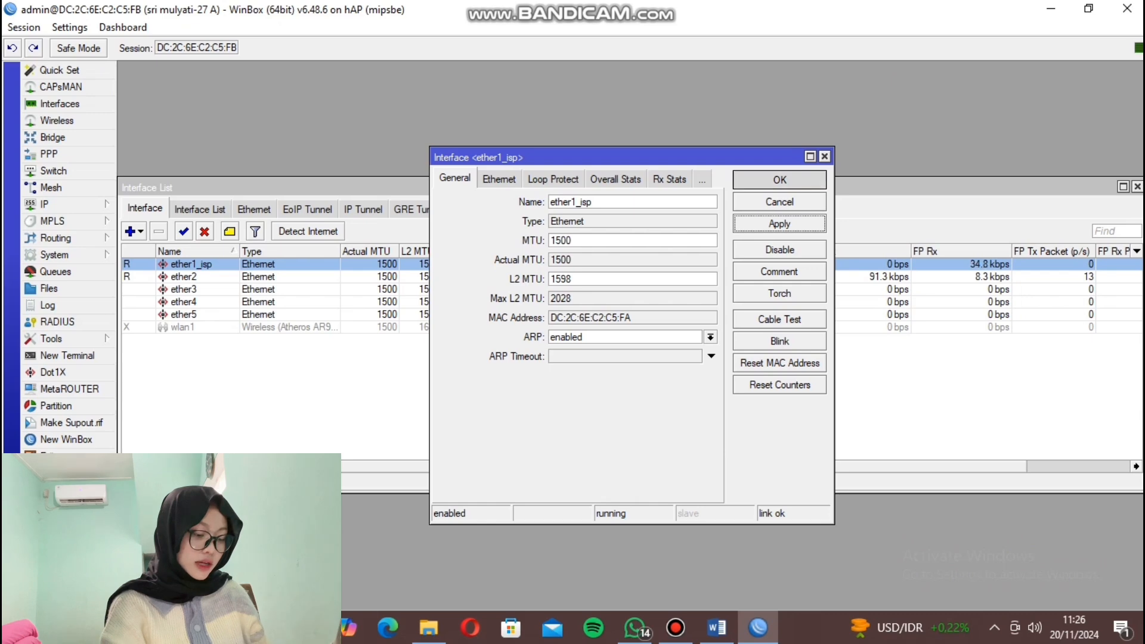
Rename interface ether2 to ether2_client.
double_click(184, 277)
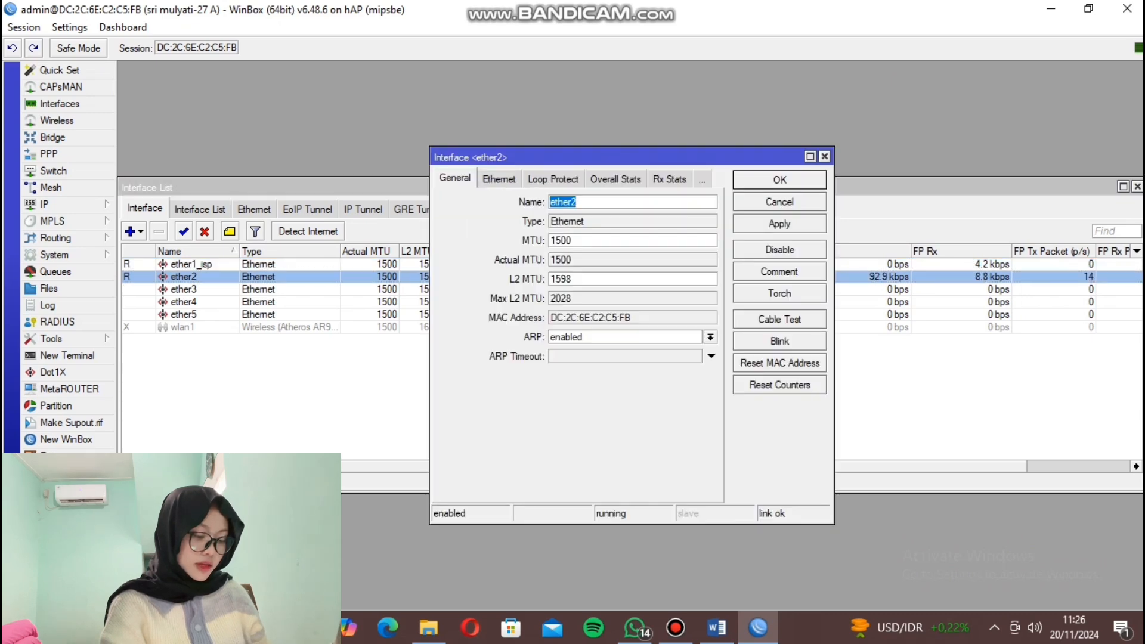
click(577, 202)
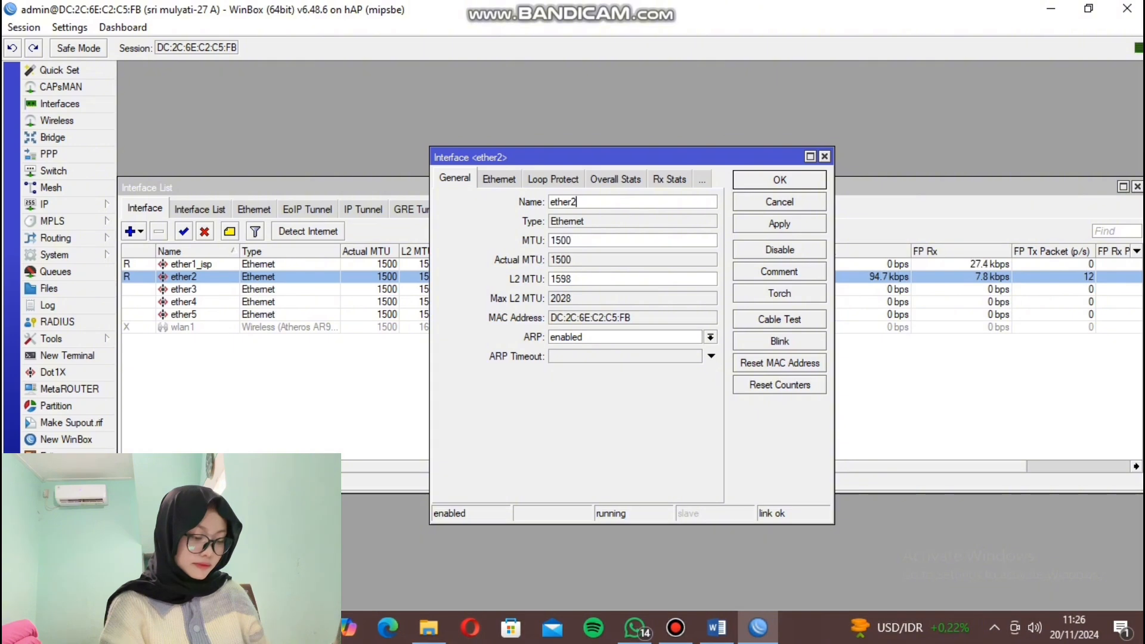
text(_)
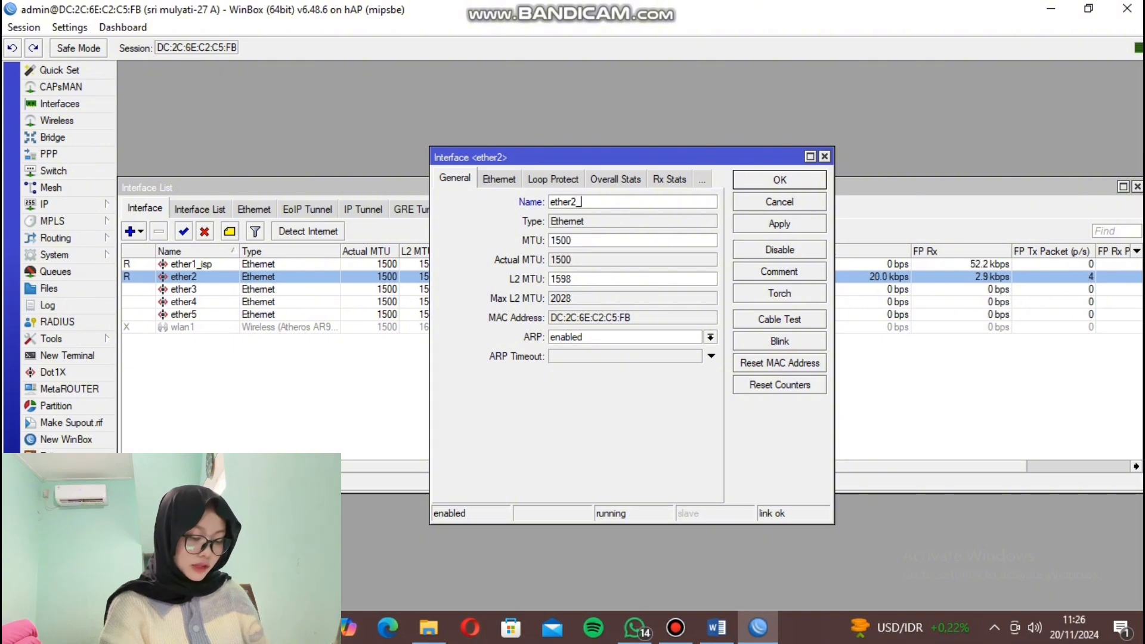
text(client)
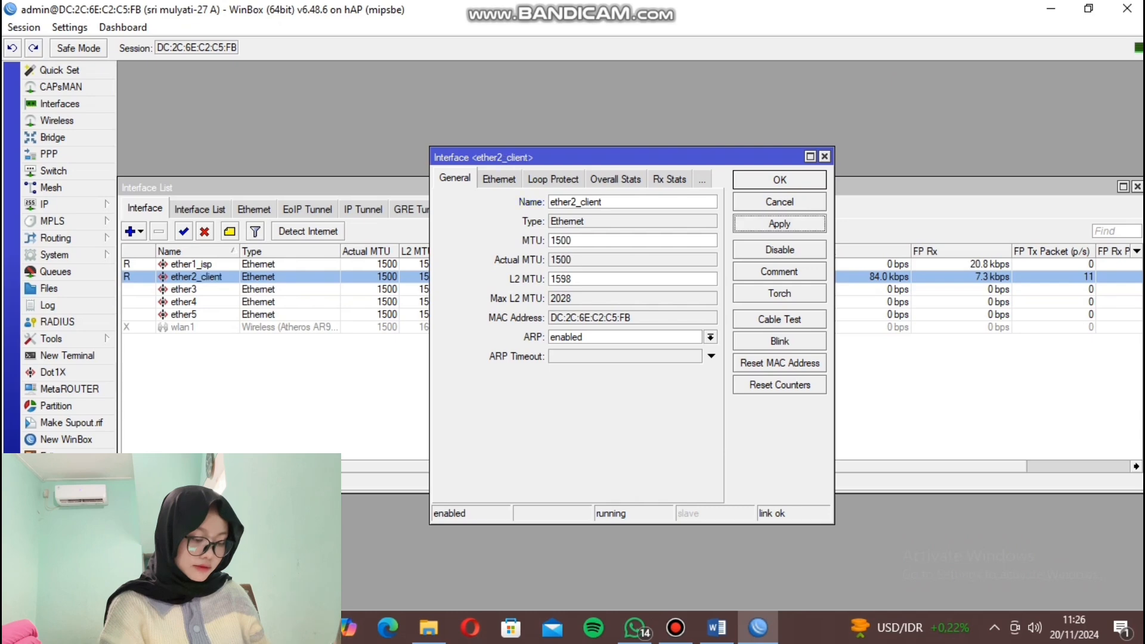
key(Return)
Add a DHCP client on ether1_isp to obtain the 192.168.100.0 lease.
click(54, 205)
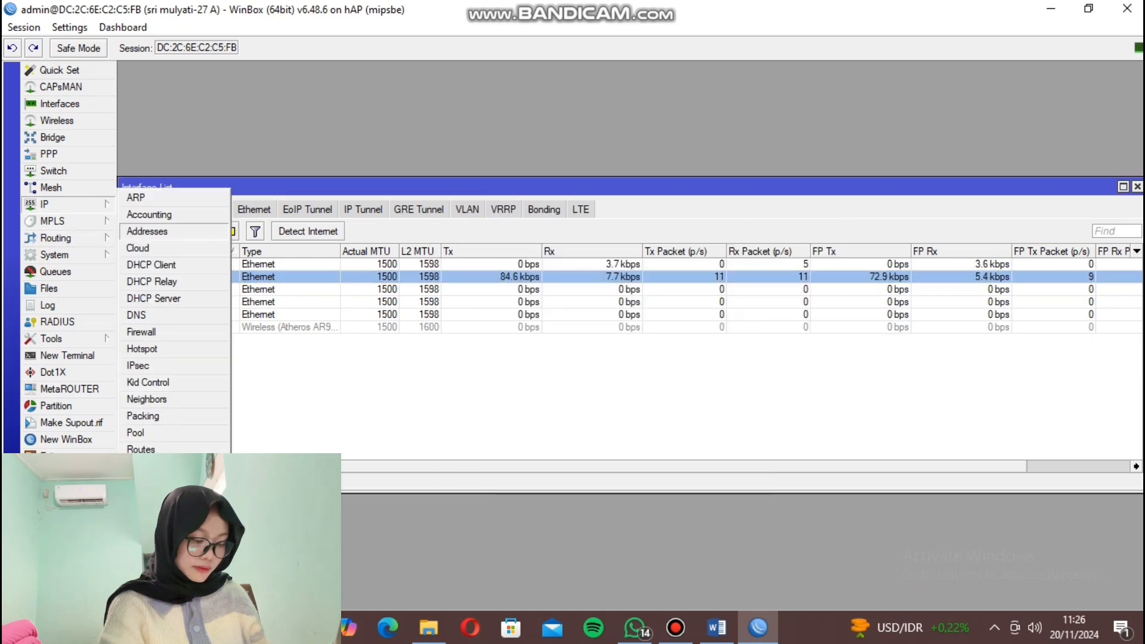
click(173, 292)
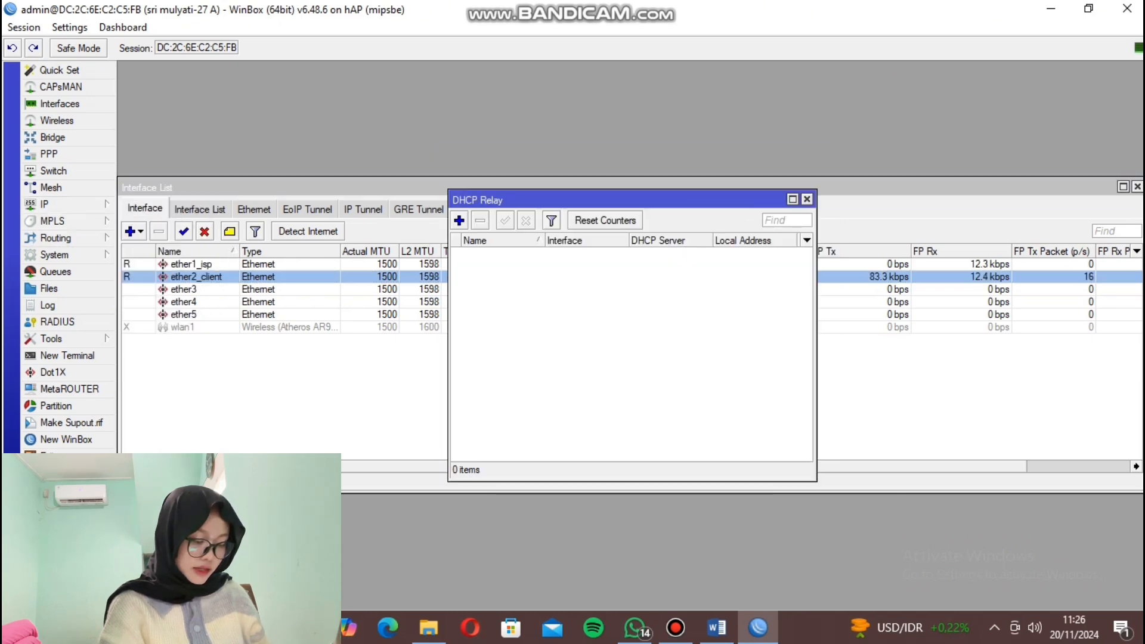
key(Escape)
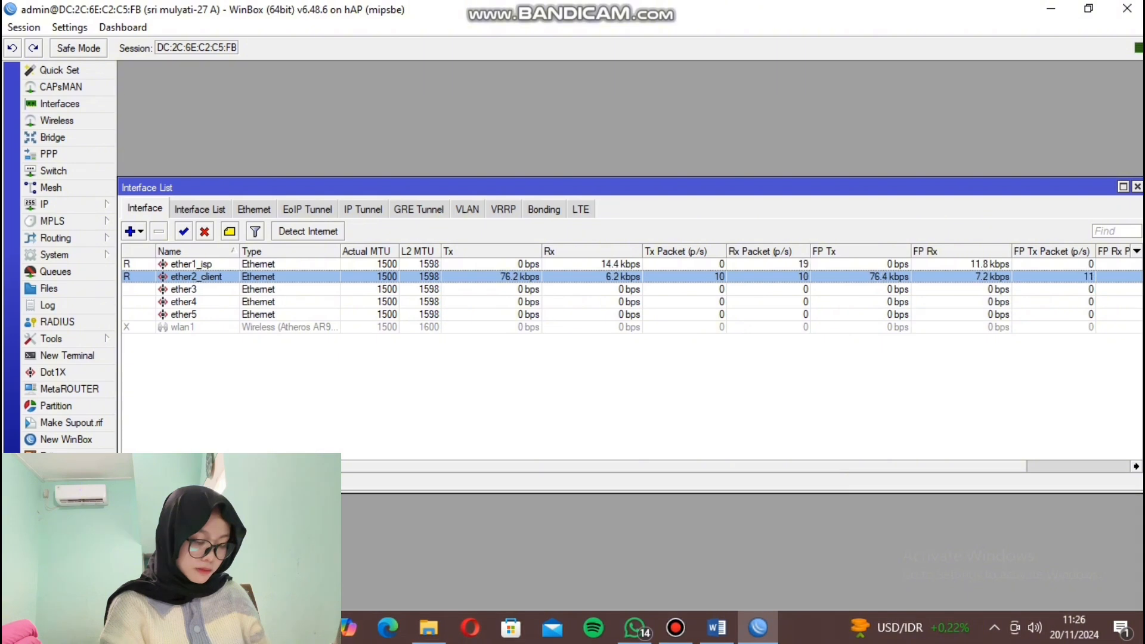
click(54, 204)
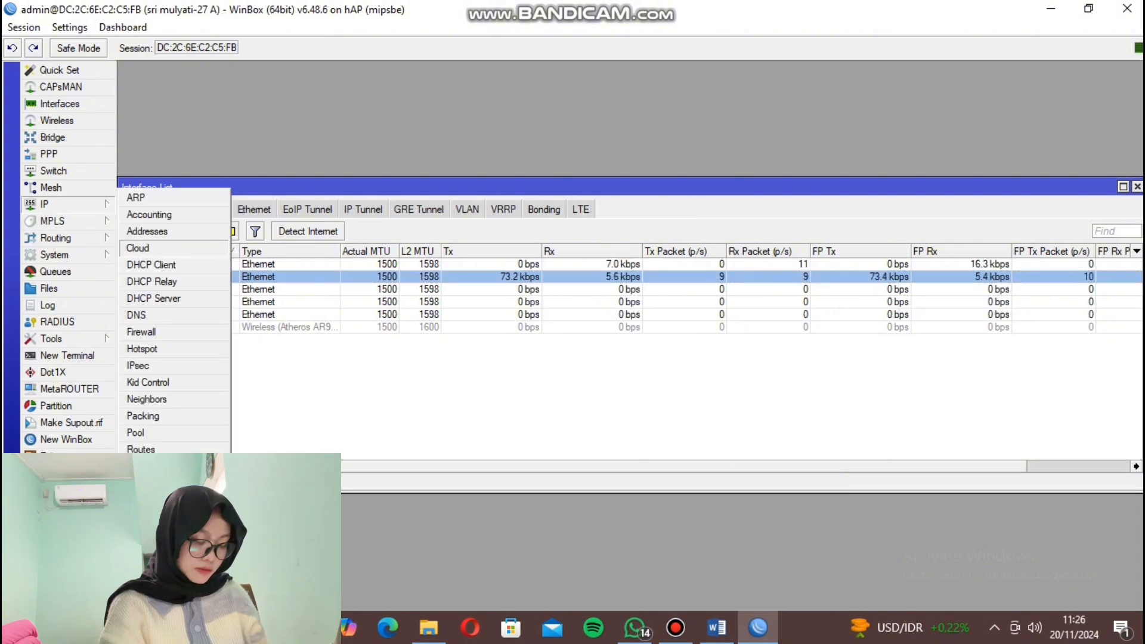
click(173, 276)
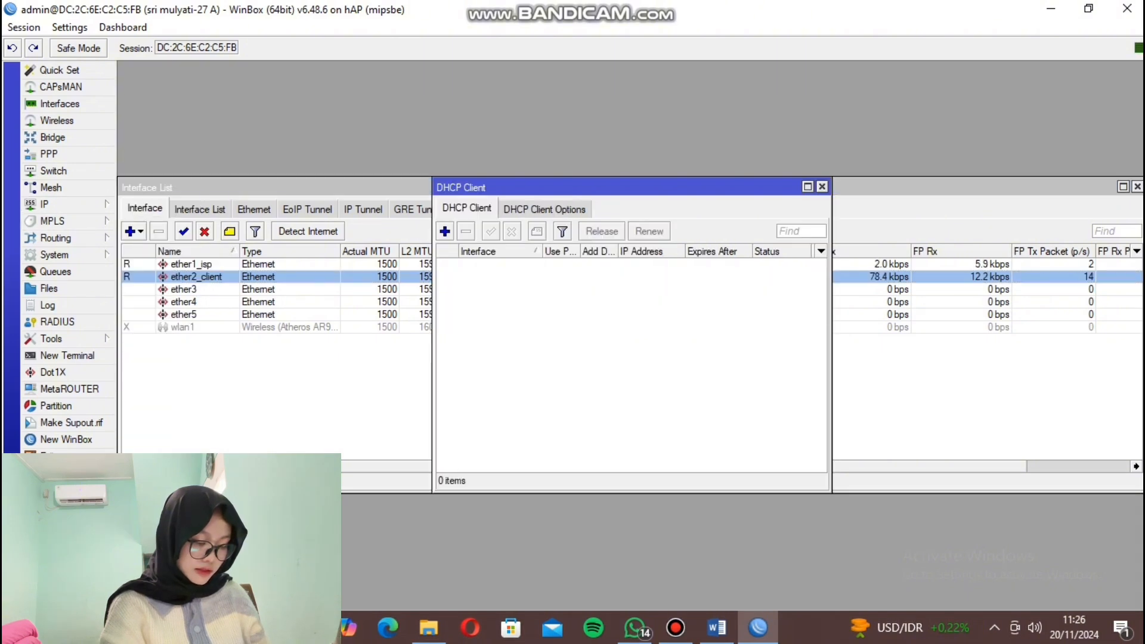
click(445, 232)
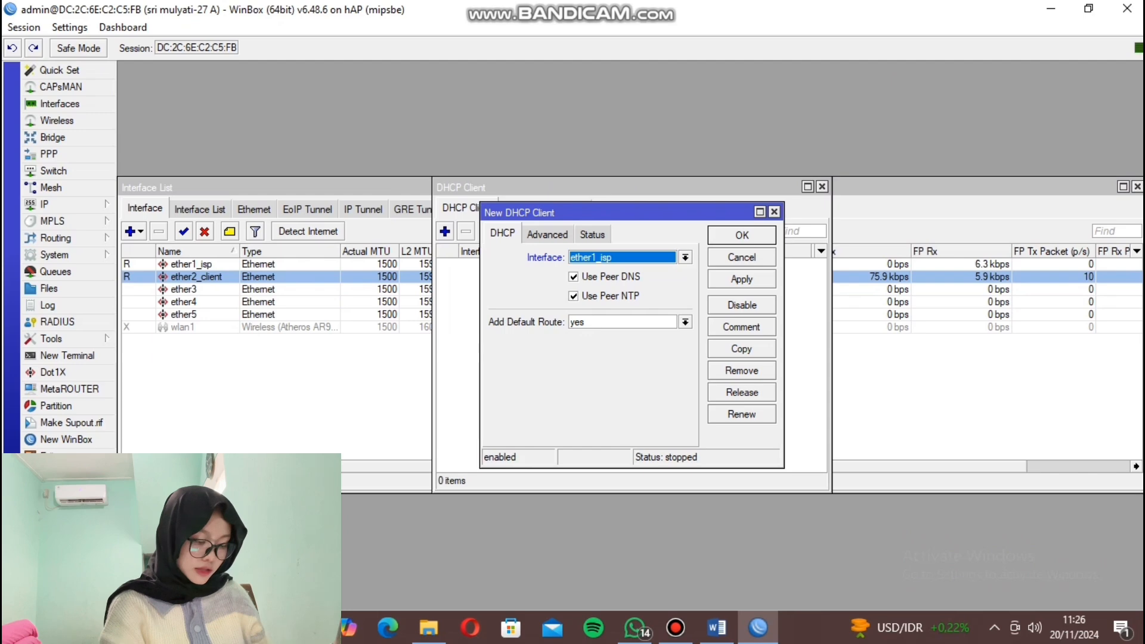
click(742, 280)
click(742, 235)
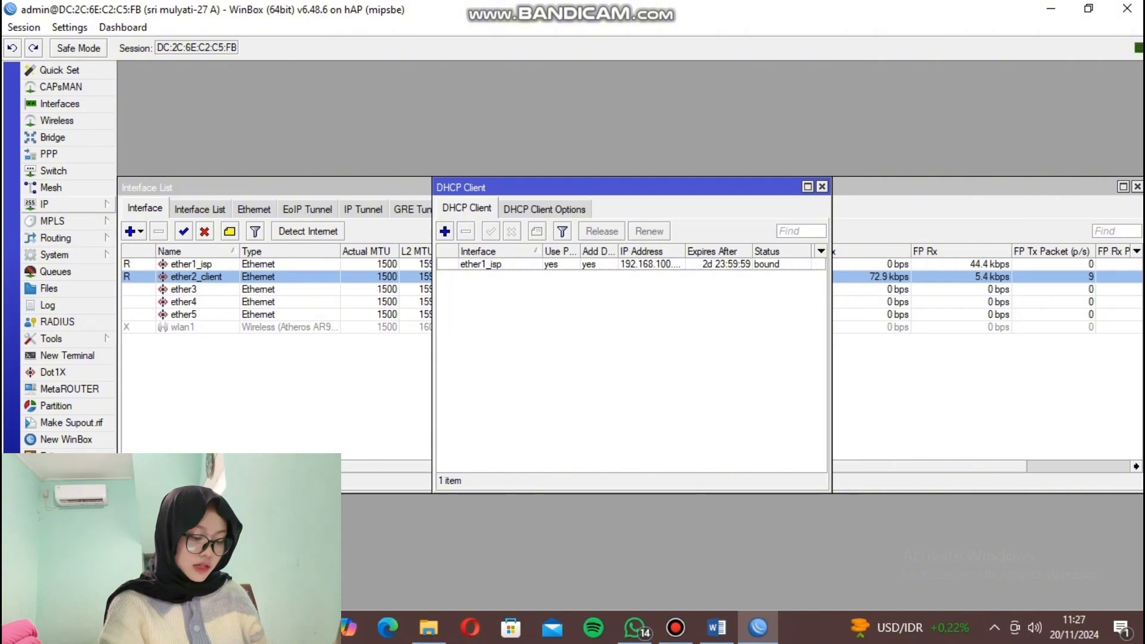
Start a new IP address entry, then bring up the Word task sheet.
click(48, 204)
click(147, 231)
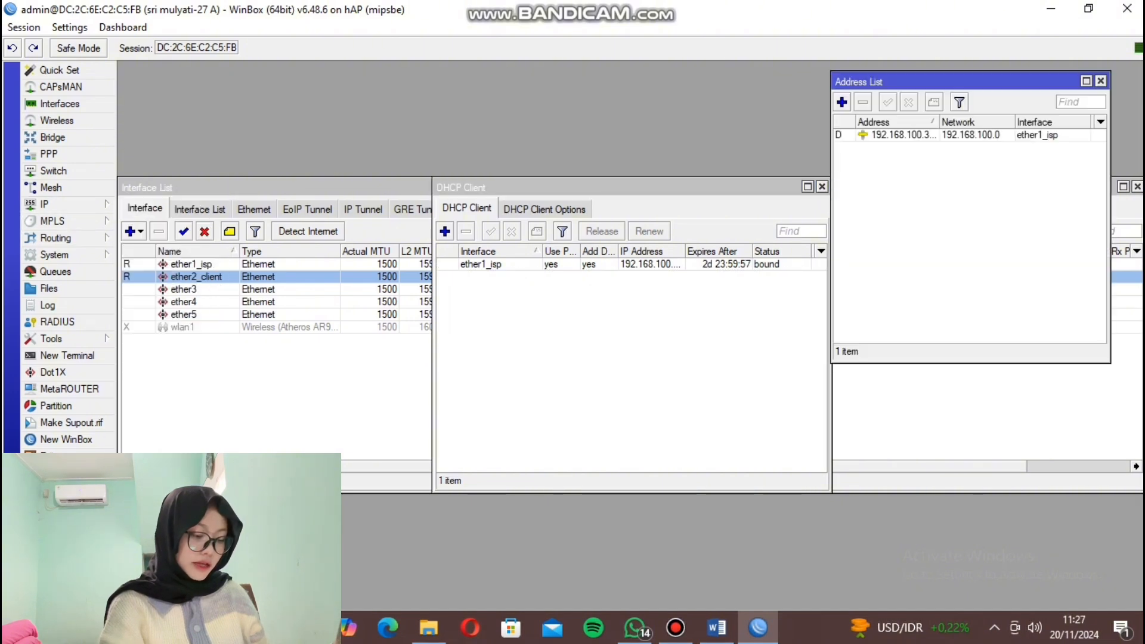
click(842, 102)
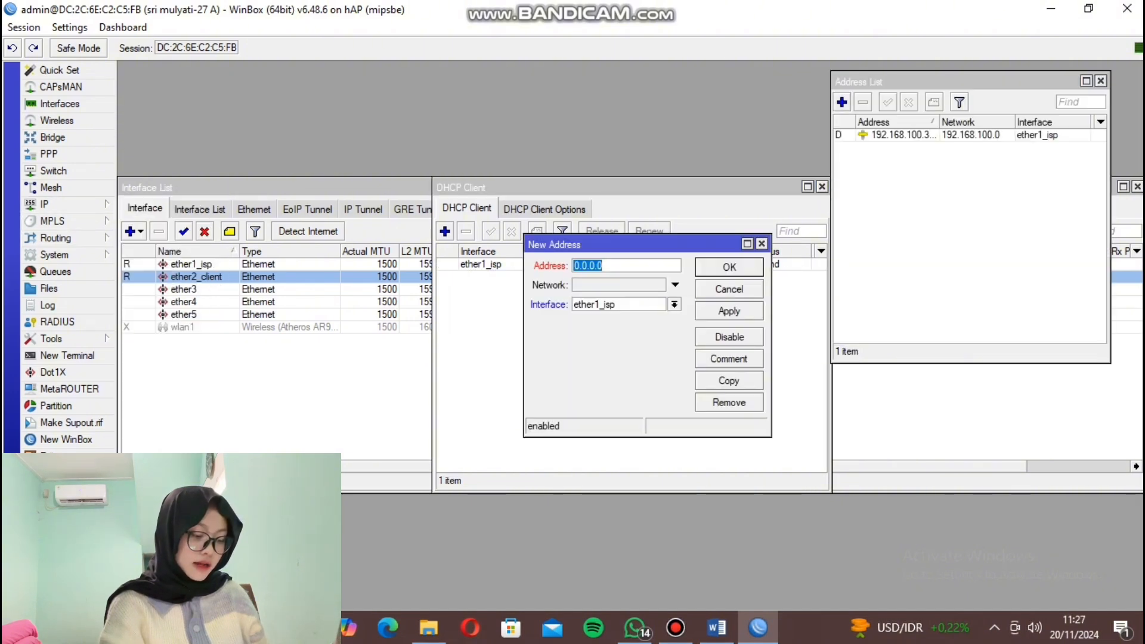
click(717, 628)
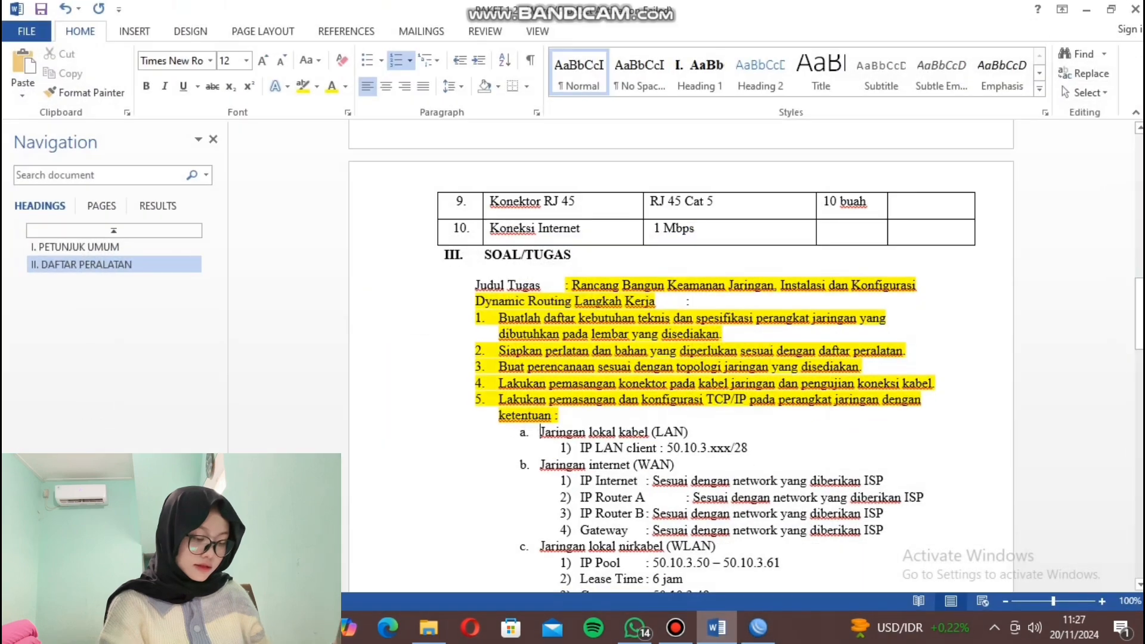
Highlight the LAN client IP 50.10.3.xxx/28 in yellow, then return to WinBox.
scroll(681, 358, down, 3)
scroll(681, 358, down, 1)
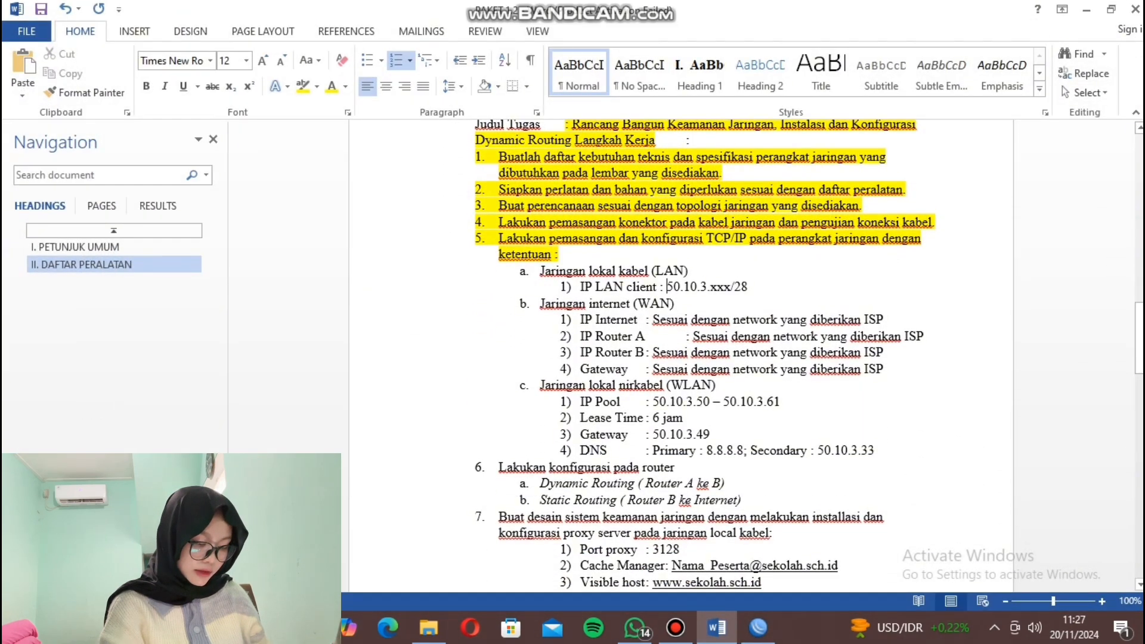
drag(667, 287, 749, 287)
click(829, 258)
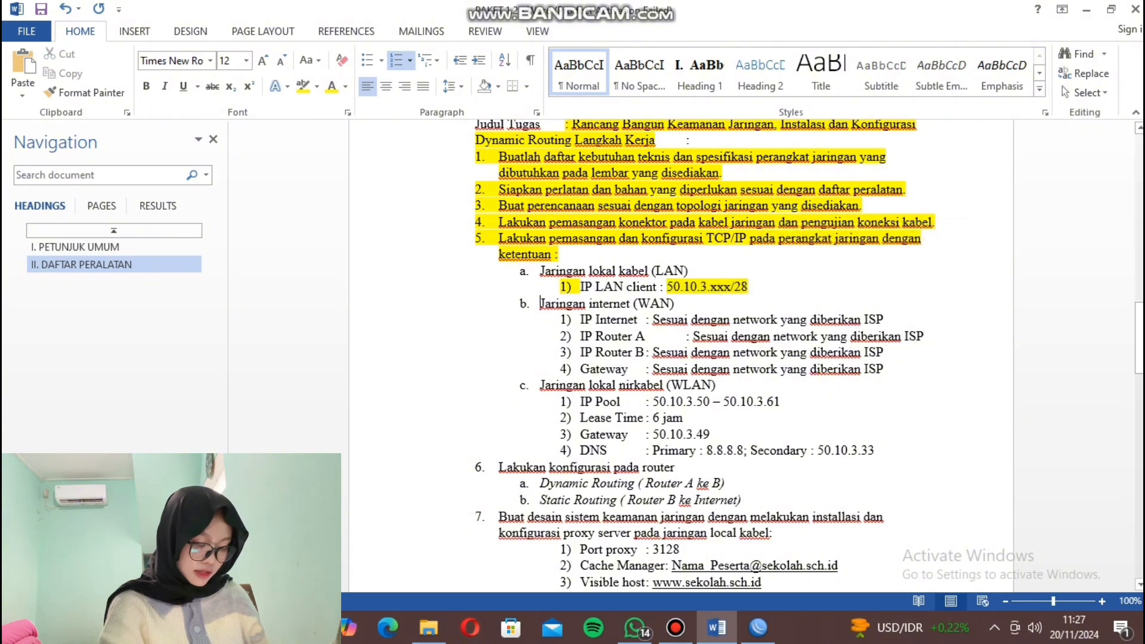
click(758, 628)
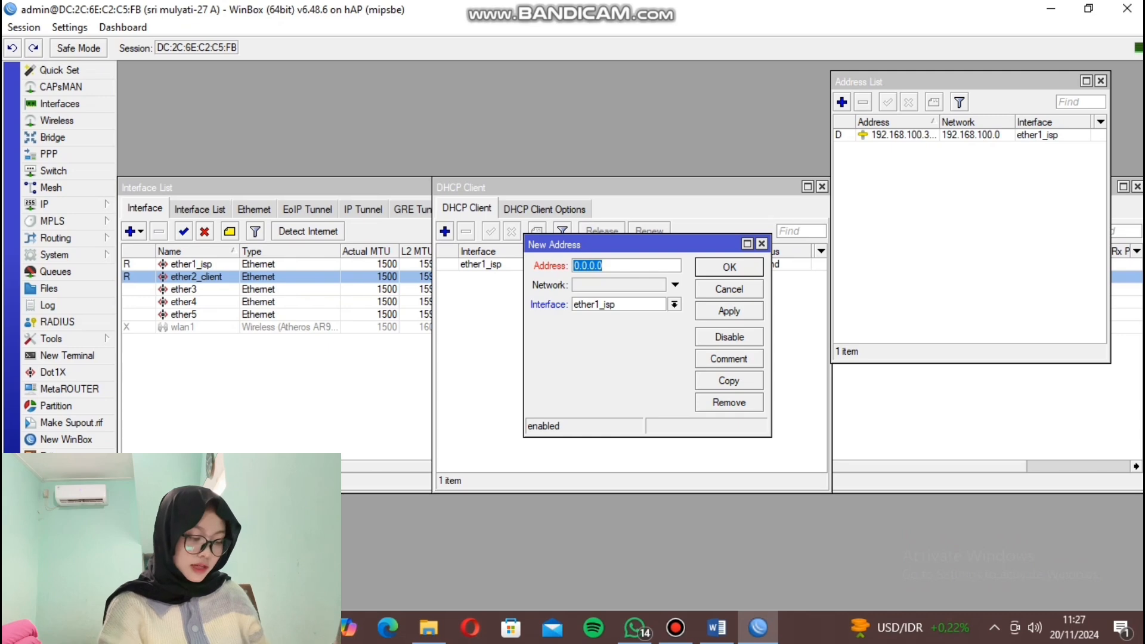
Add the address 50.10.3.1/28 on interface ether2_client.
text(50.)
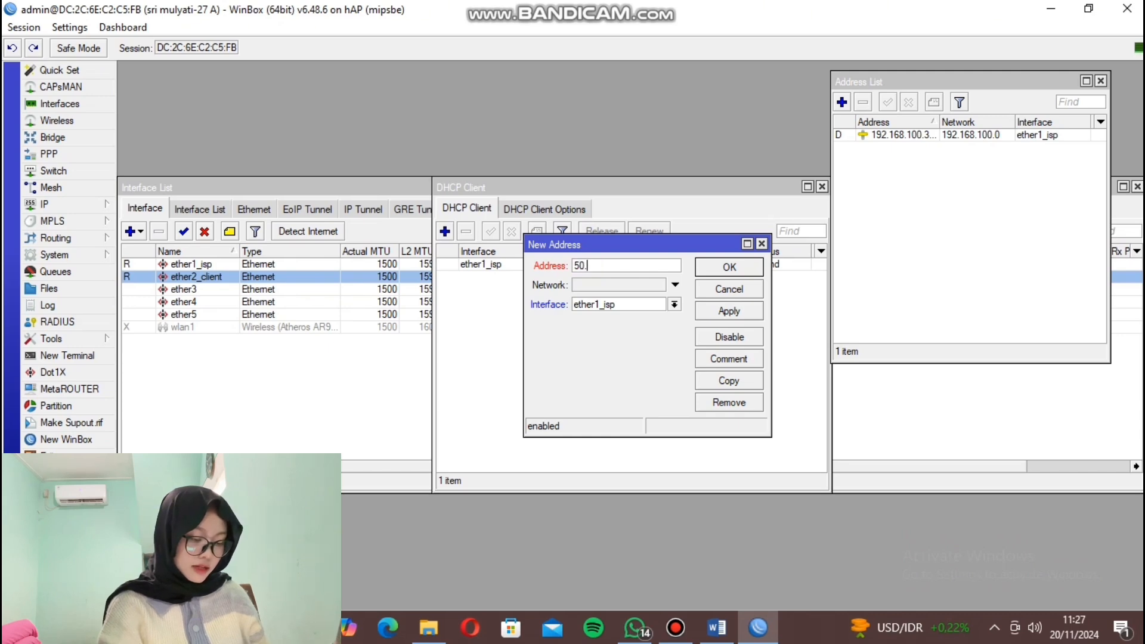
text(10.3)
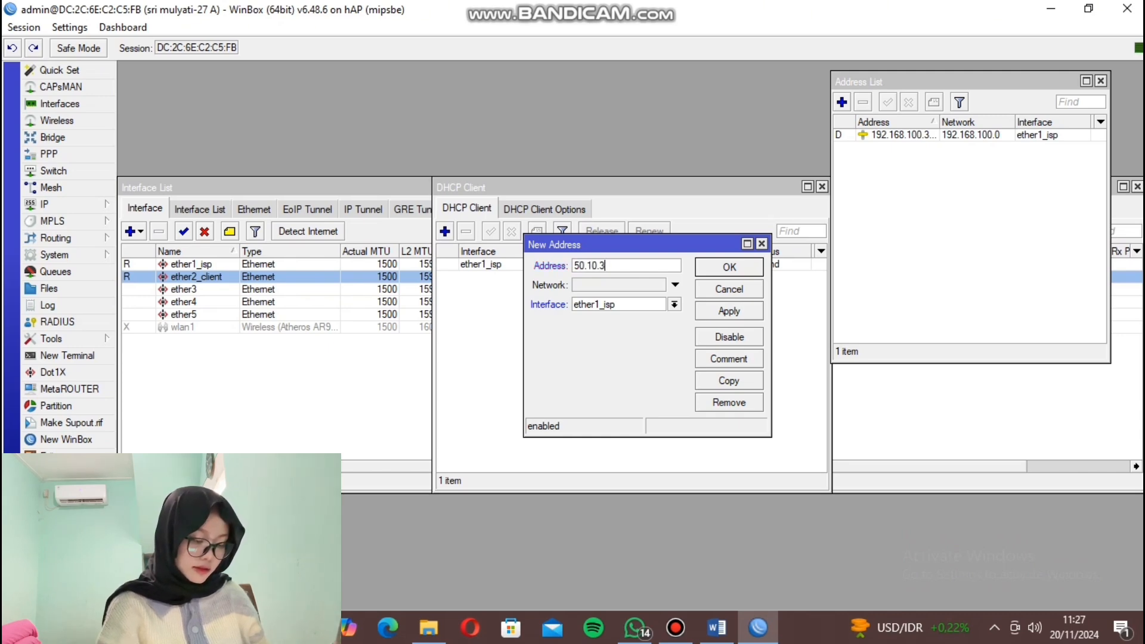
text(.1/28)
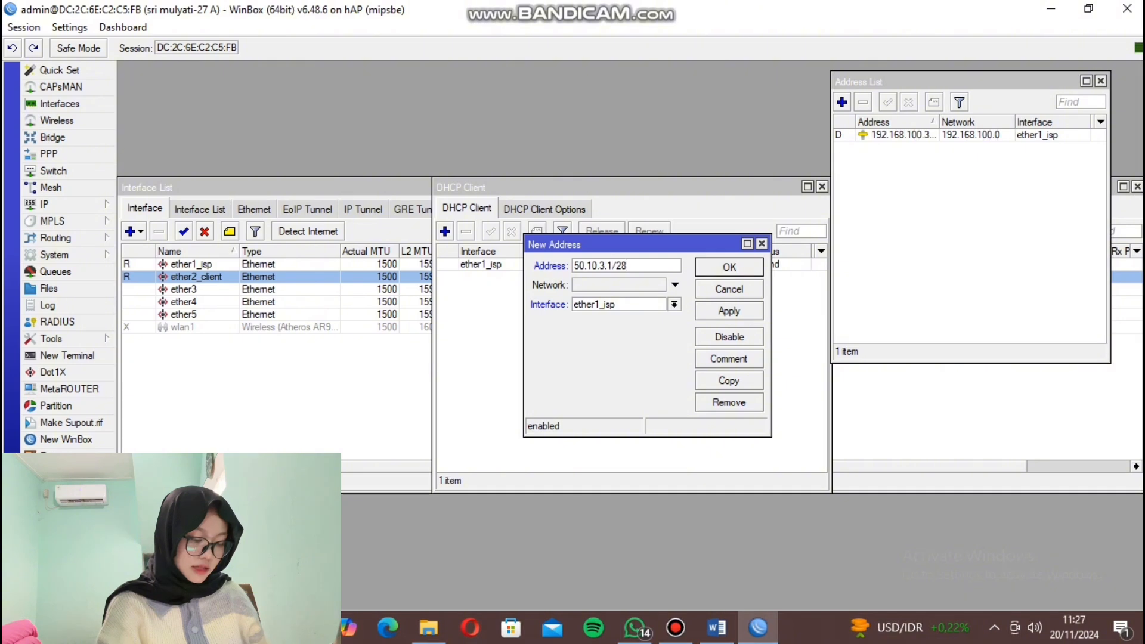
click(675, 304)
click(598, 330)
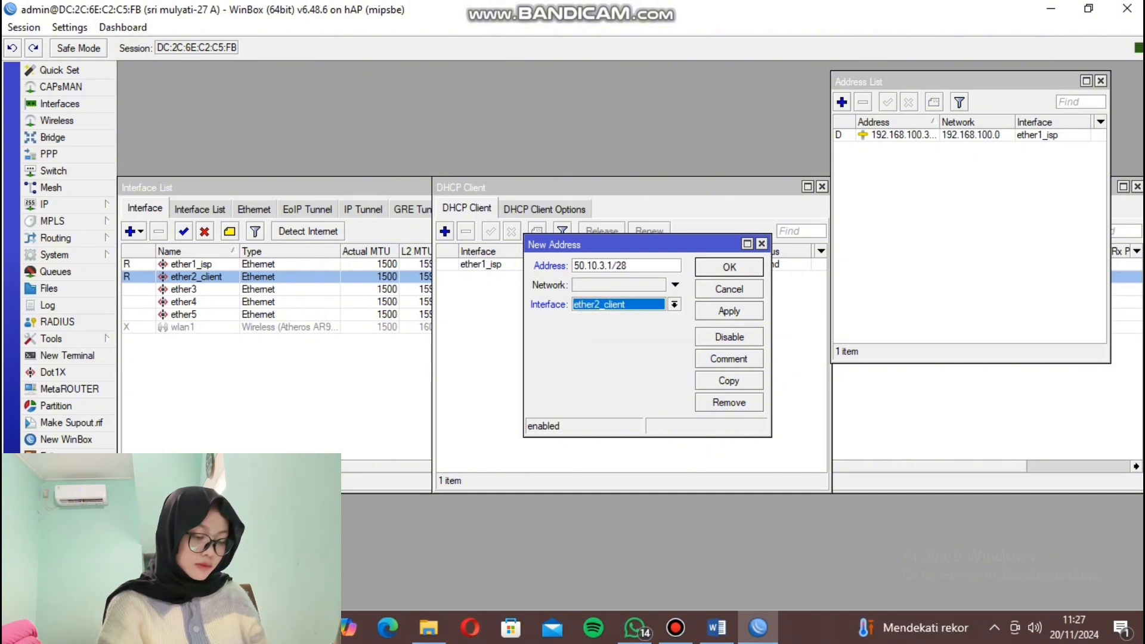
click(729, 312)
click(729, 267)
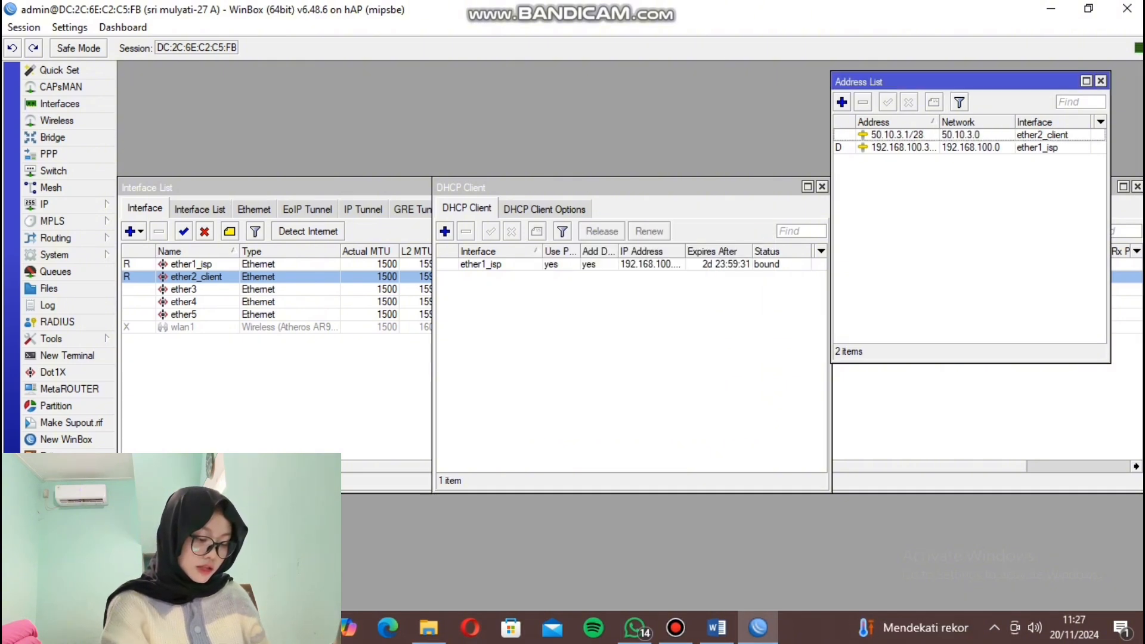
Add the OSPF network 192.168.100.0/24 in the backbone area.
click(55, 237)
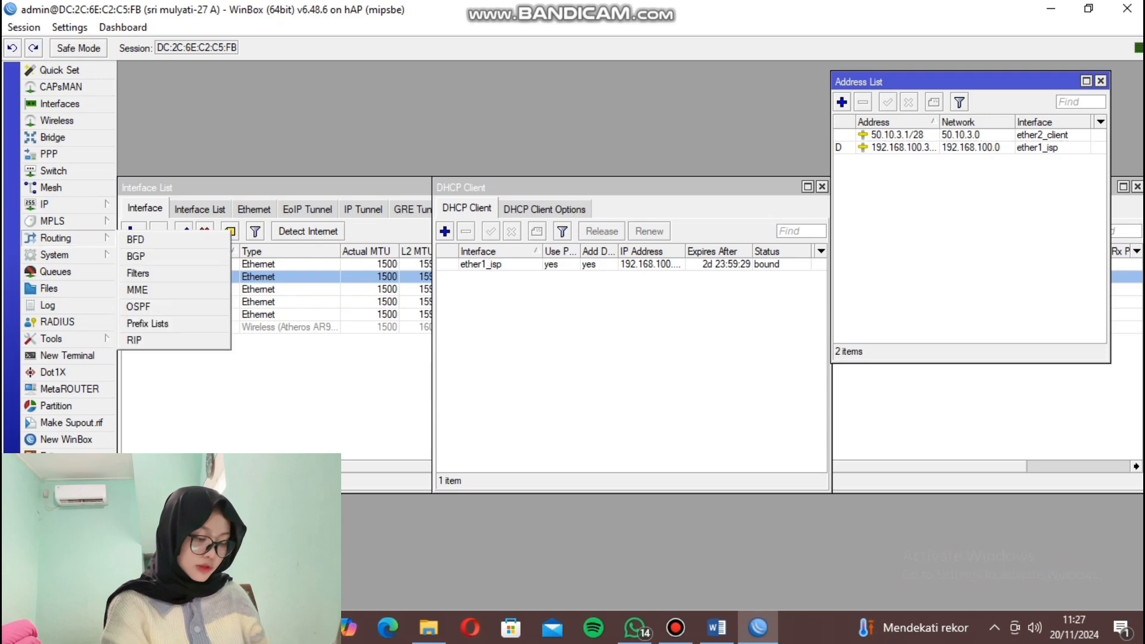
click(138, 307)
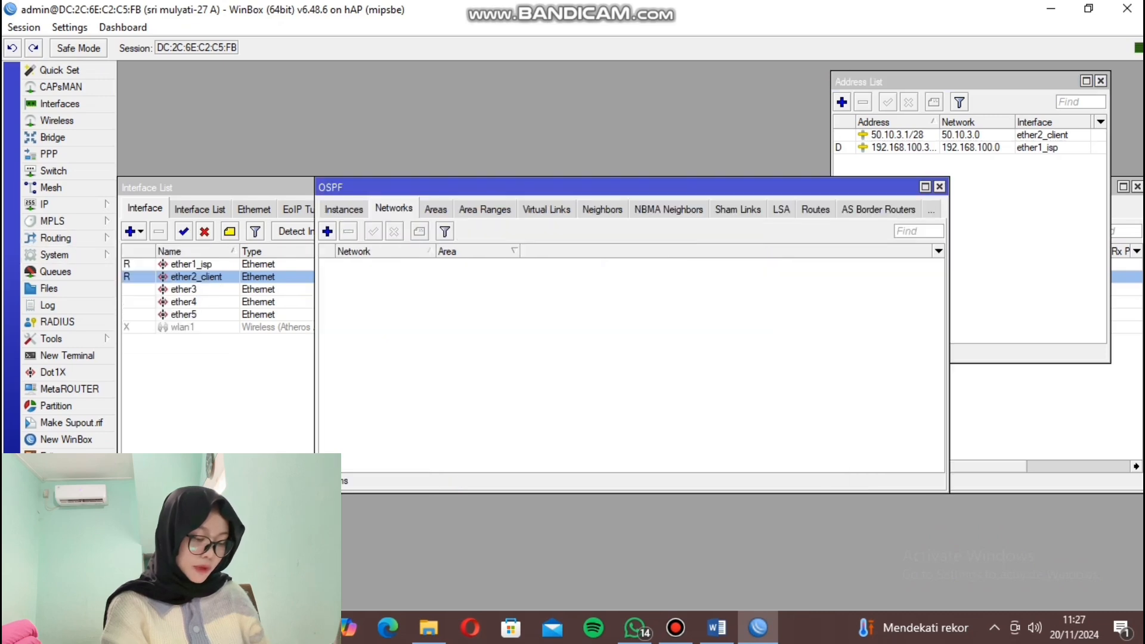
click(327, 231)
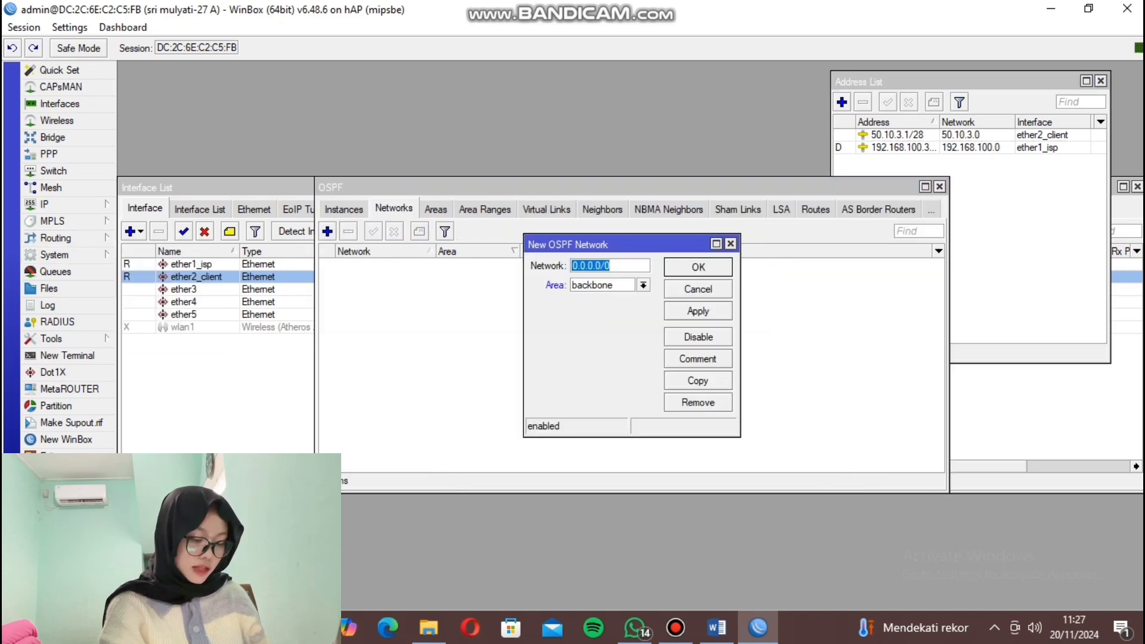
text(192.1)
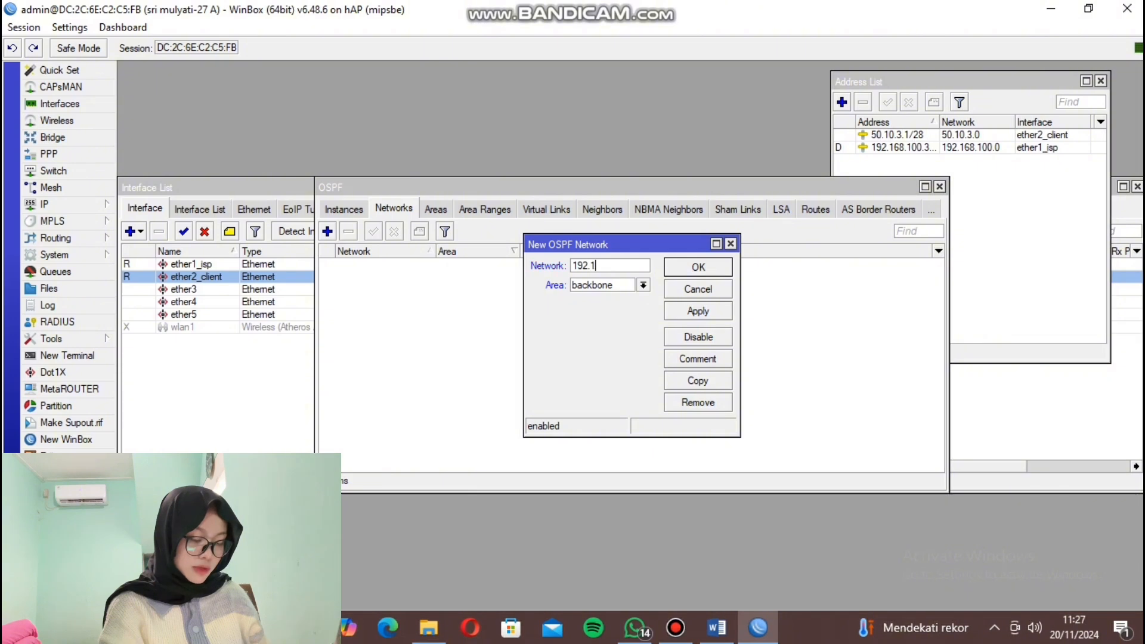
text(68.100.)
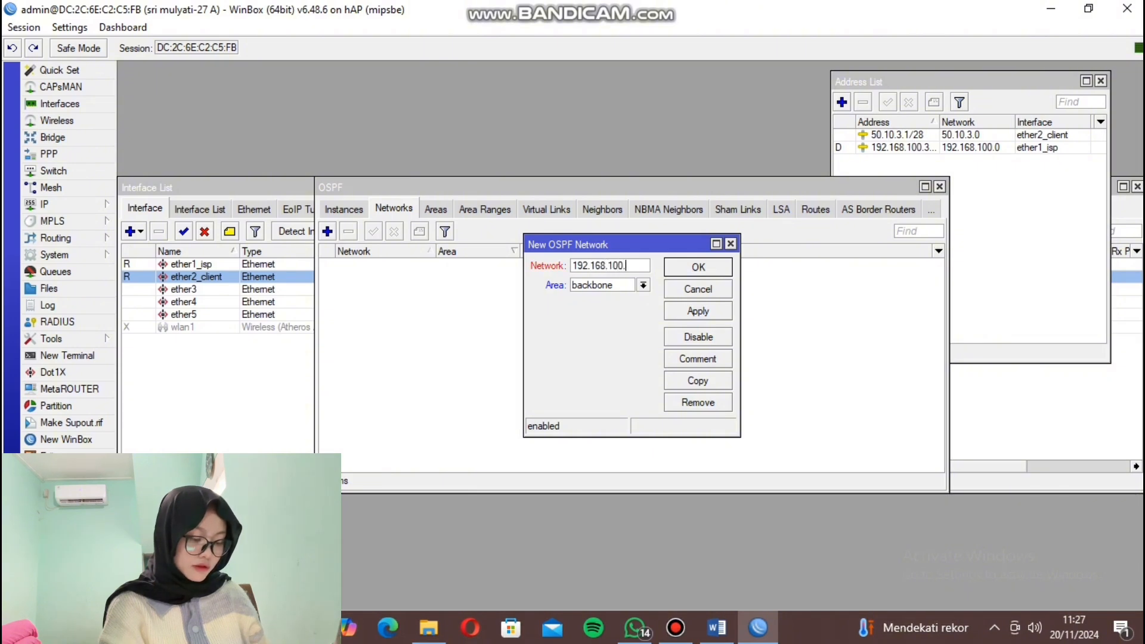
text(0/24)
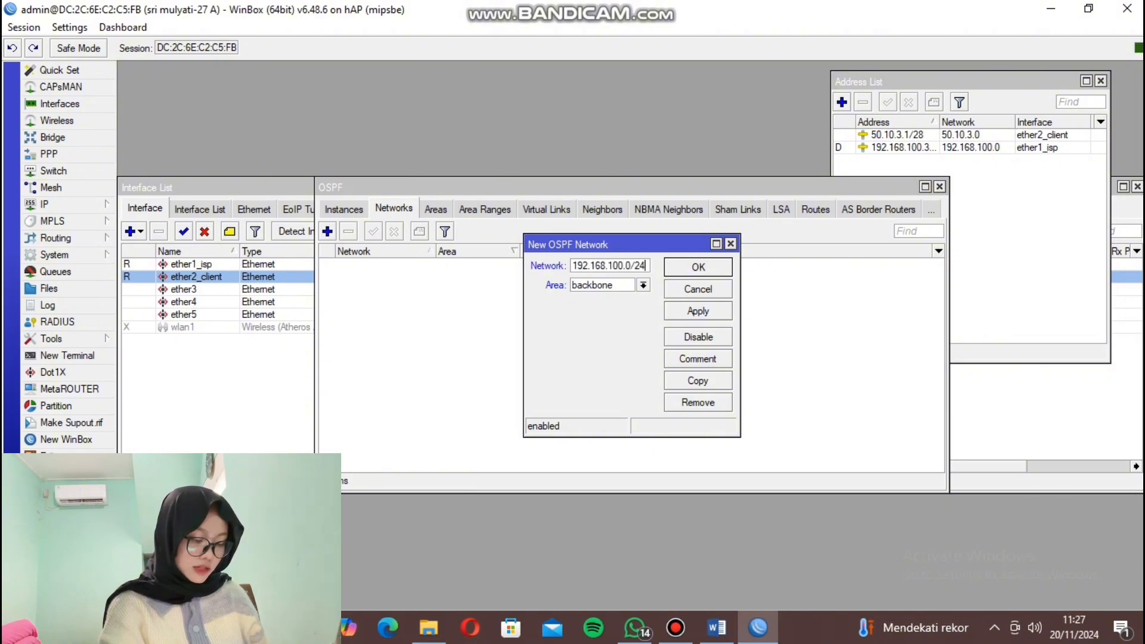
click(698, 312)
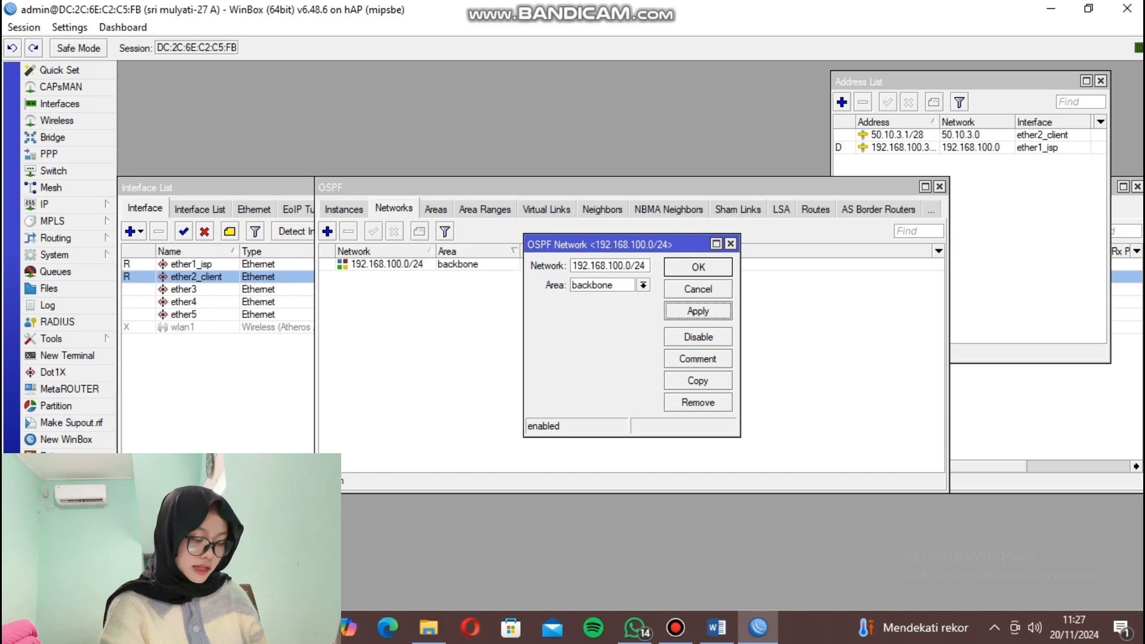
click(698, 268)
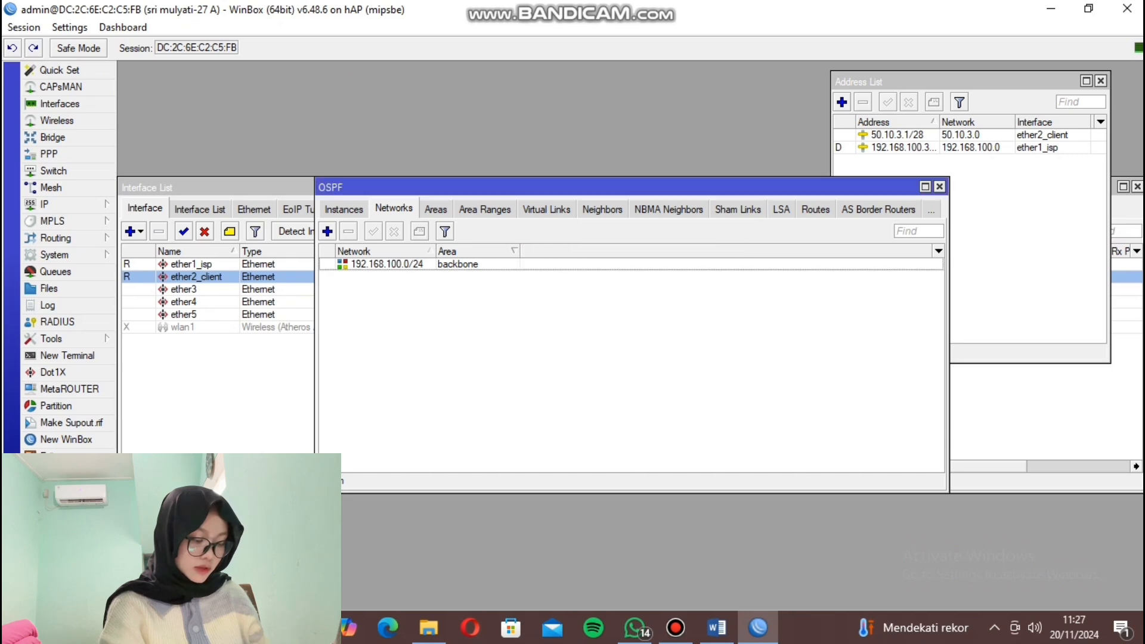
Add the OSPF network 50.10.3.0/24 in the backbone area.
click(328, 231)
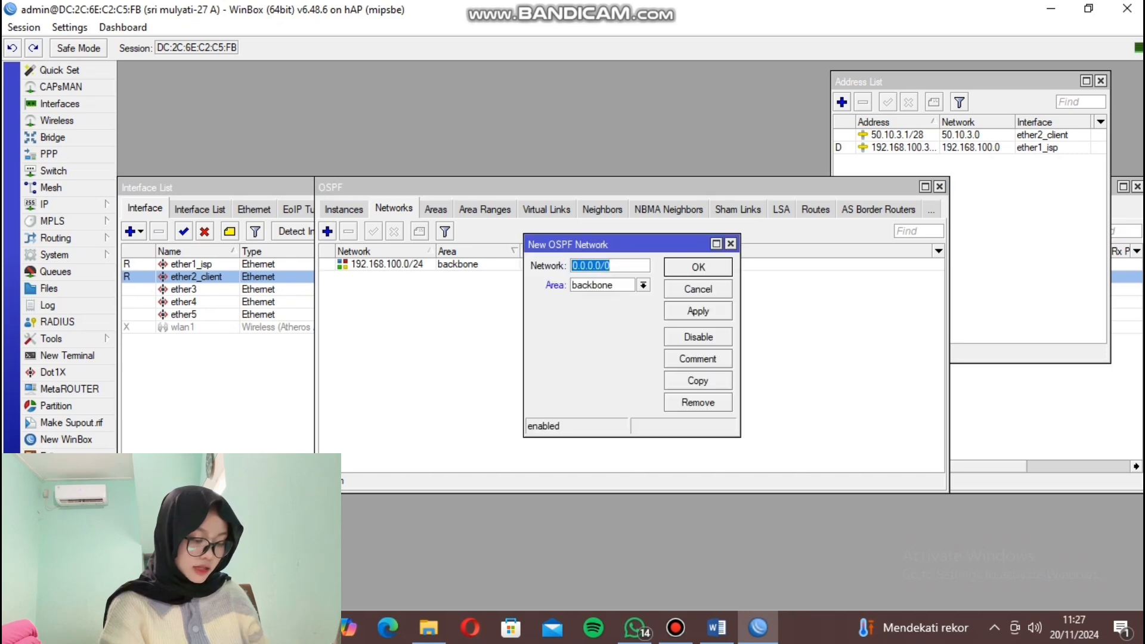
text(50.)
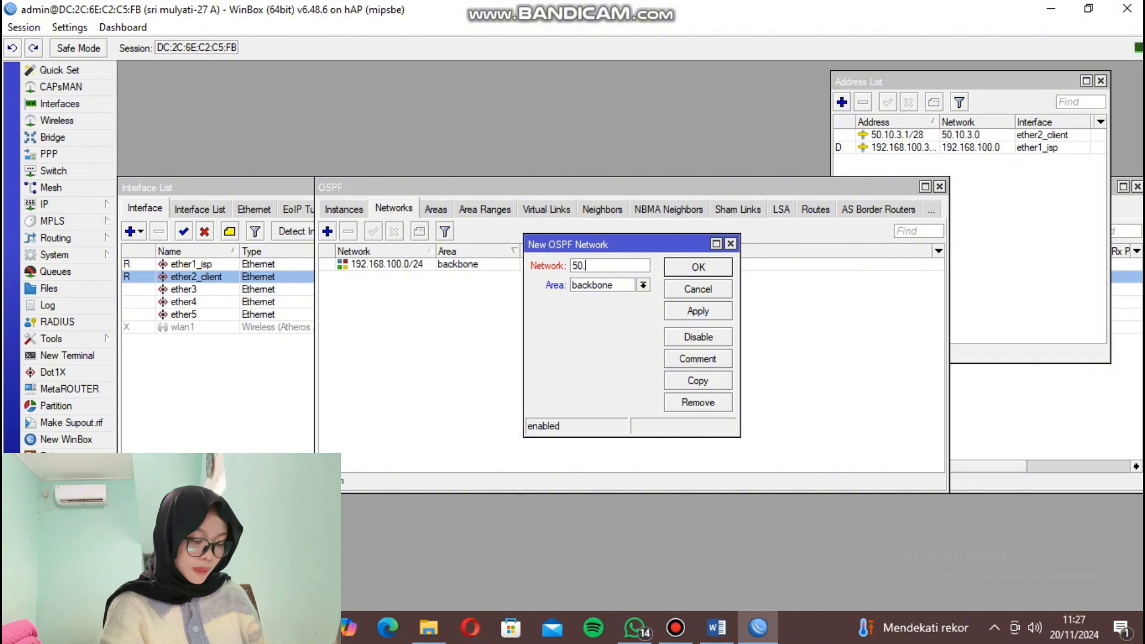
text(10.3)
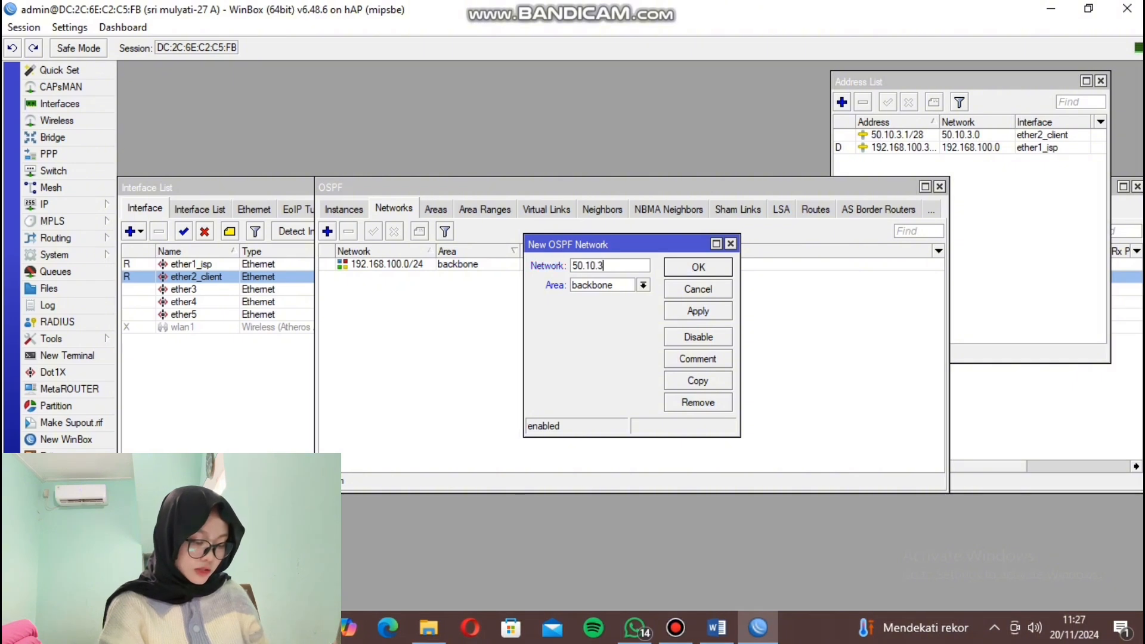
text(.0/24)
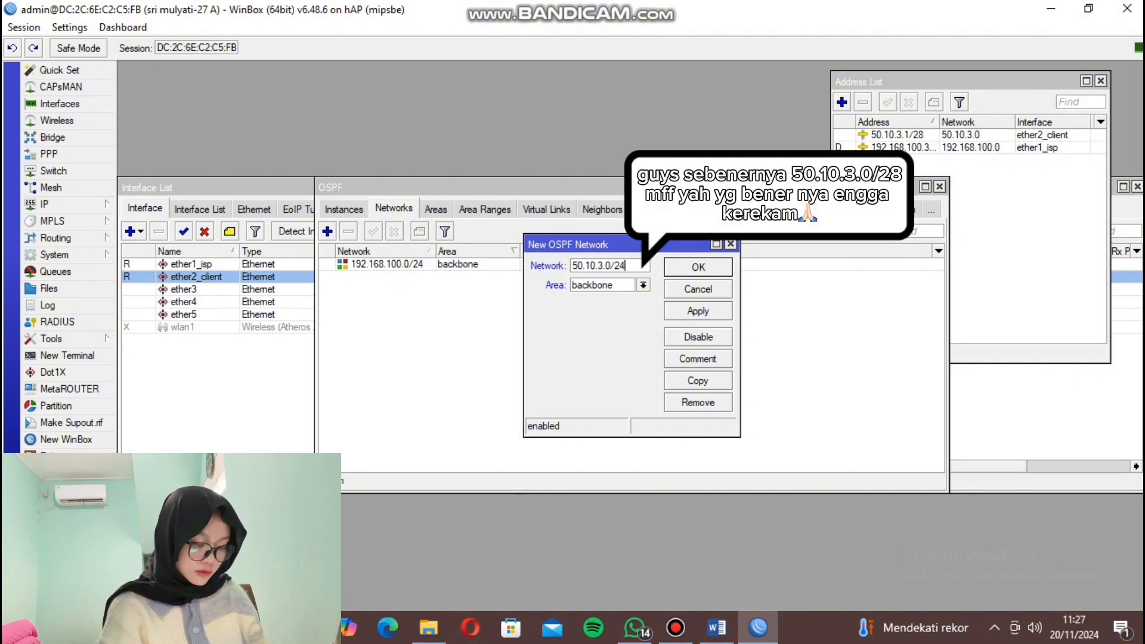
key(Return)
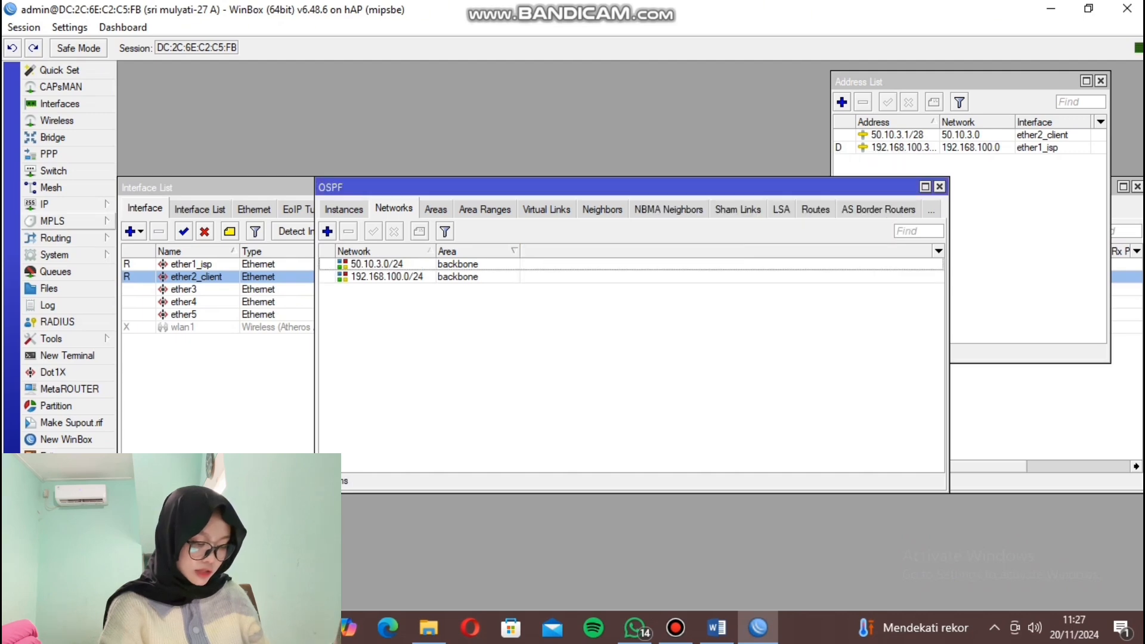
click(52, 222)
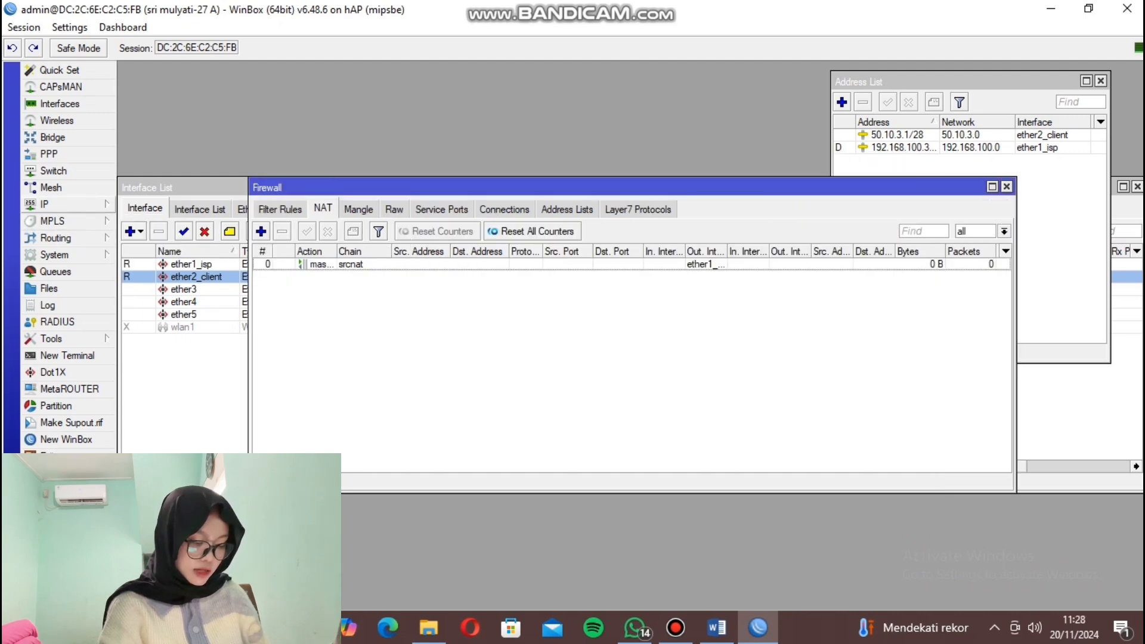
Set the web proxy to port 3128, anonymous, with the cache administrator's e-mail, and apply.
click(45, 205)
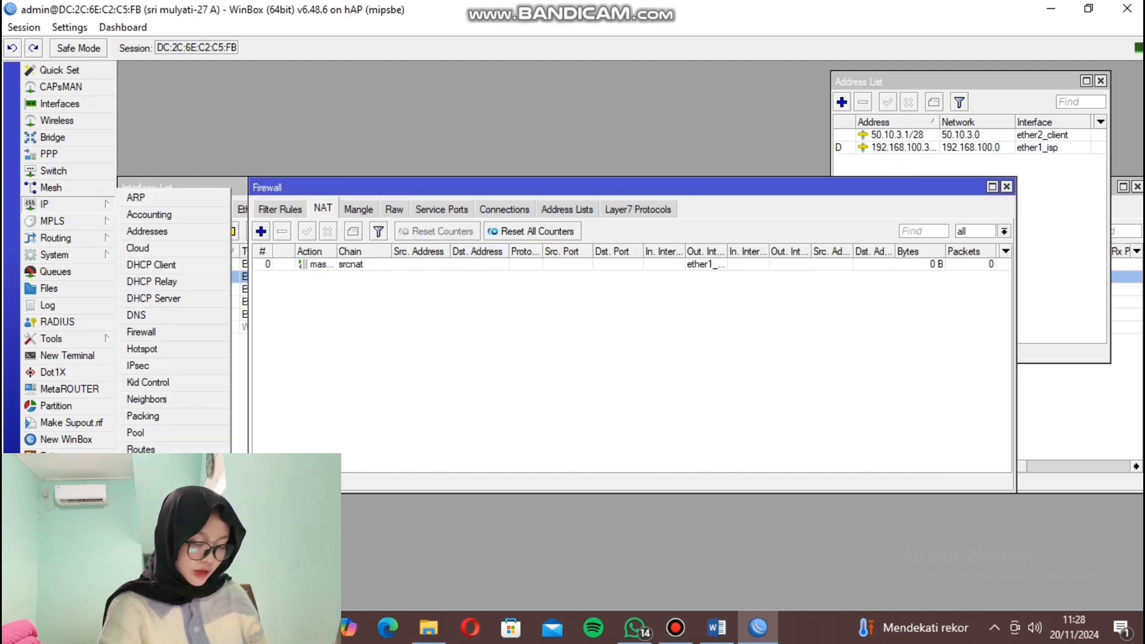
click(149, 615)
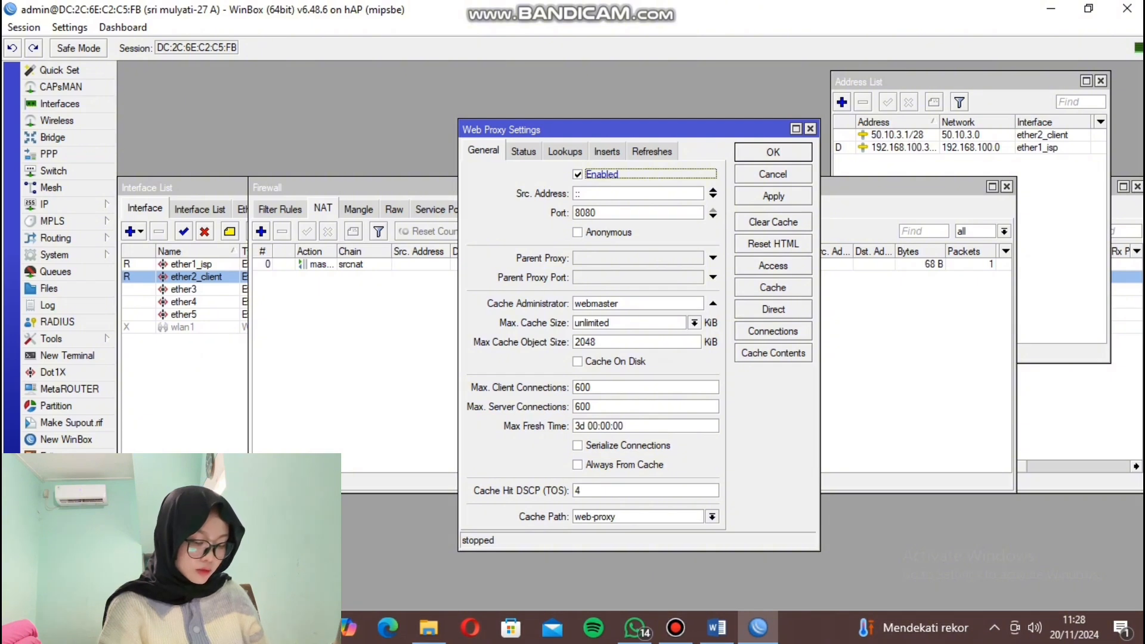
double_click(594, 213)
text(3128)
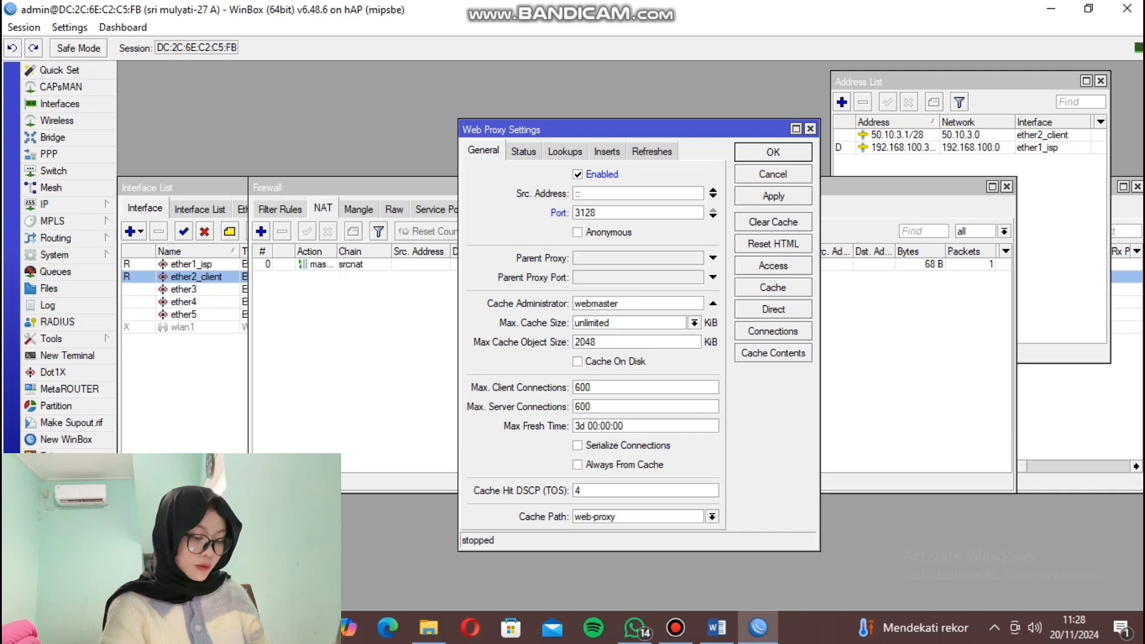
click(578, 233)
double_click(597, 304)
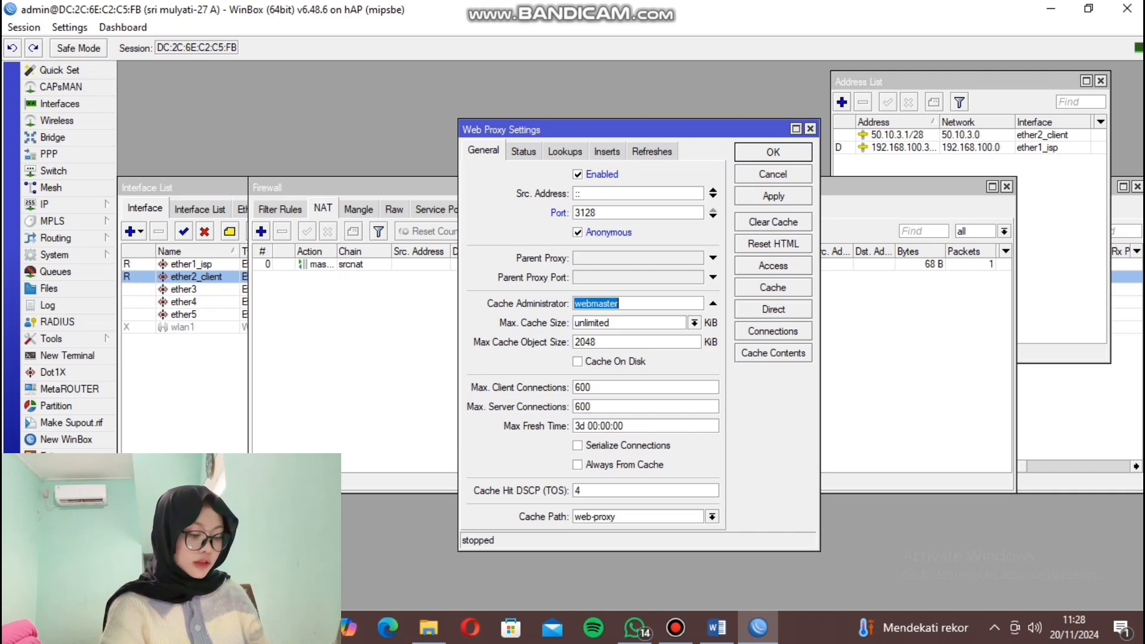
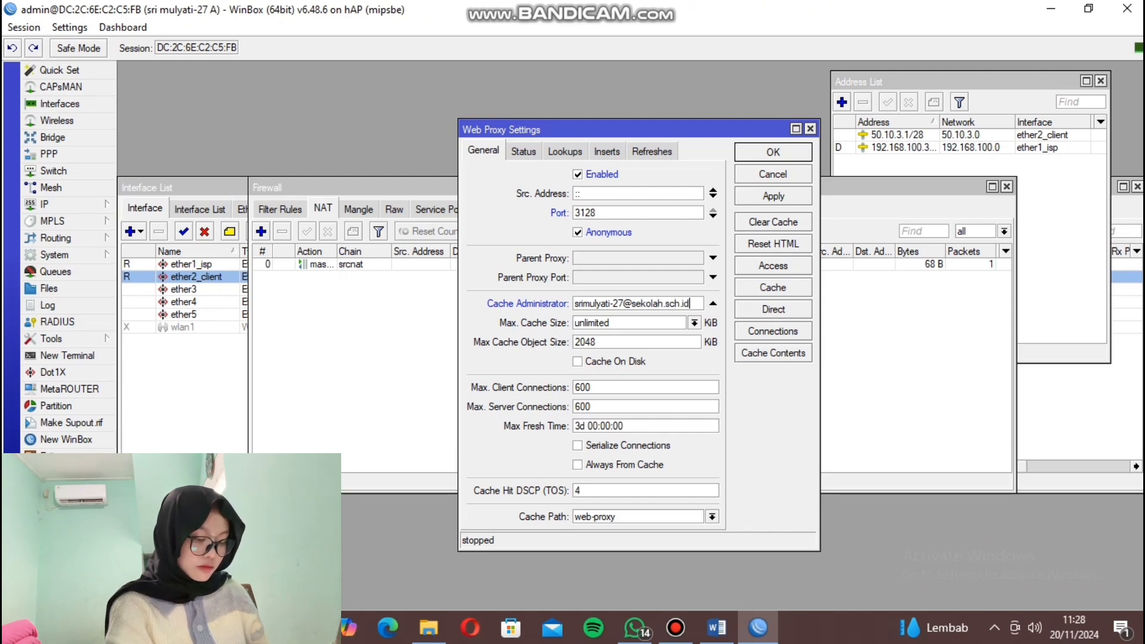
click(774, 196)
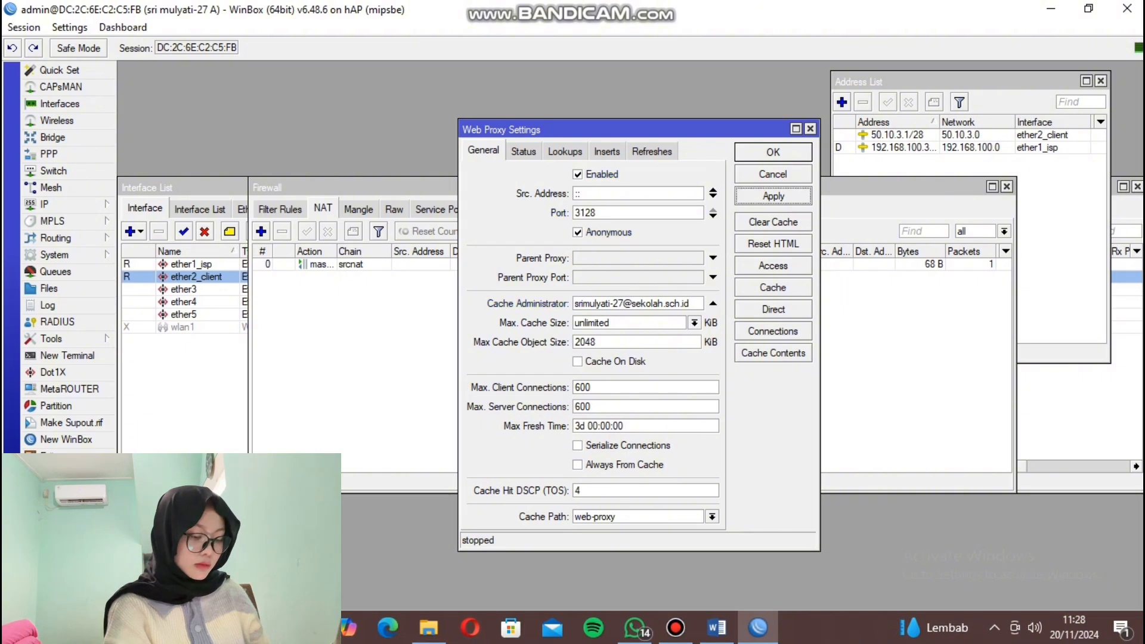
Highlight port 3128 and the Cache Manager address in yellow in the Word task sheet, then return to WinBox.
key(alt+Tab)
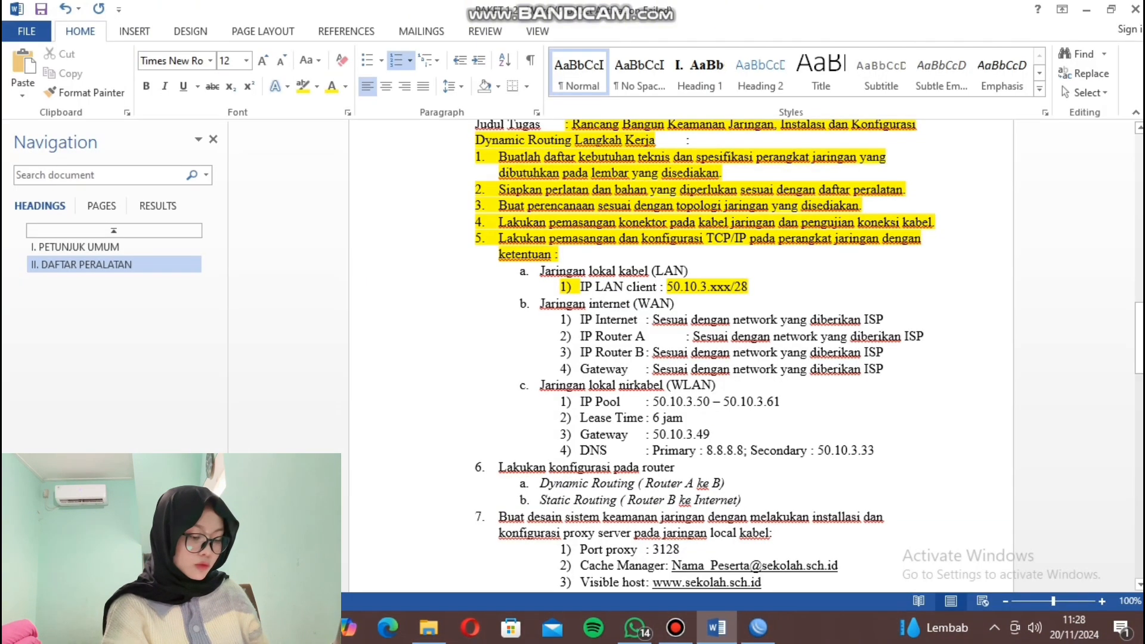
scroll(680, 358, down, 3)
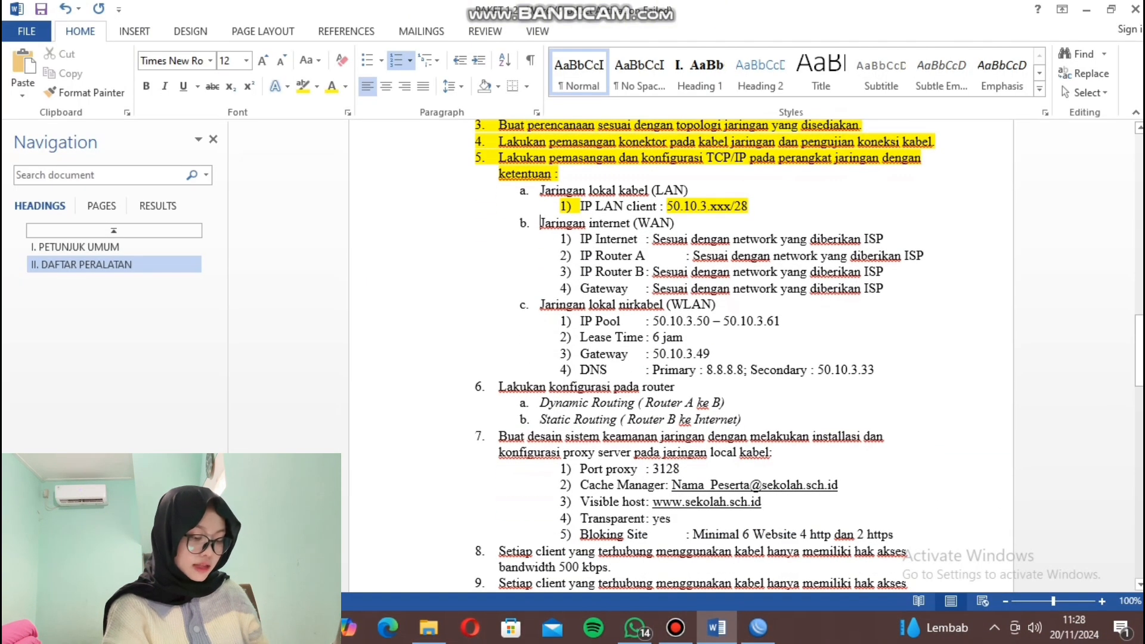
drag(652, 469, 686, 469)
click(761, 439)
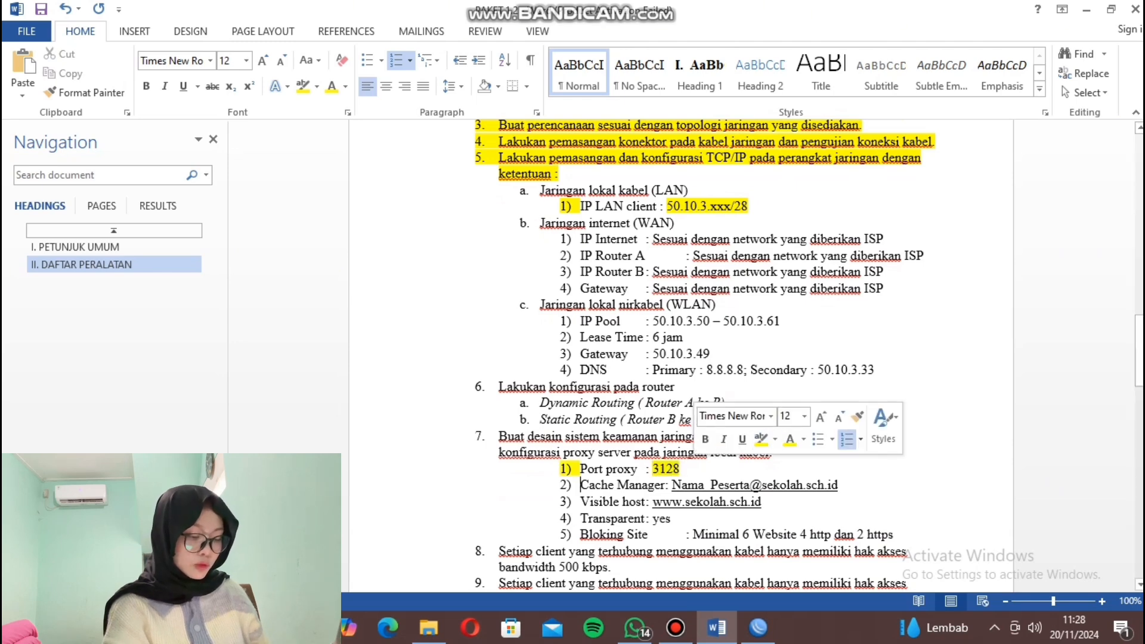
drag(665, 485, 837, 485)
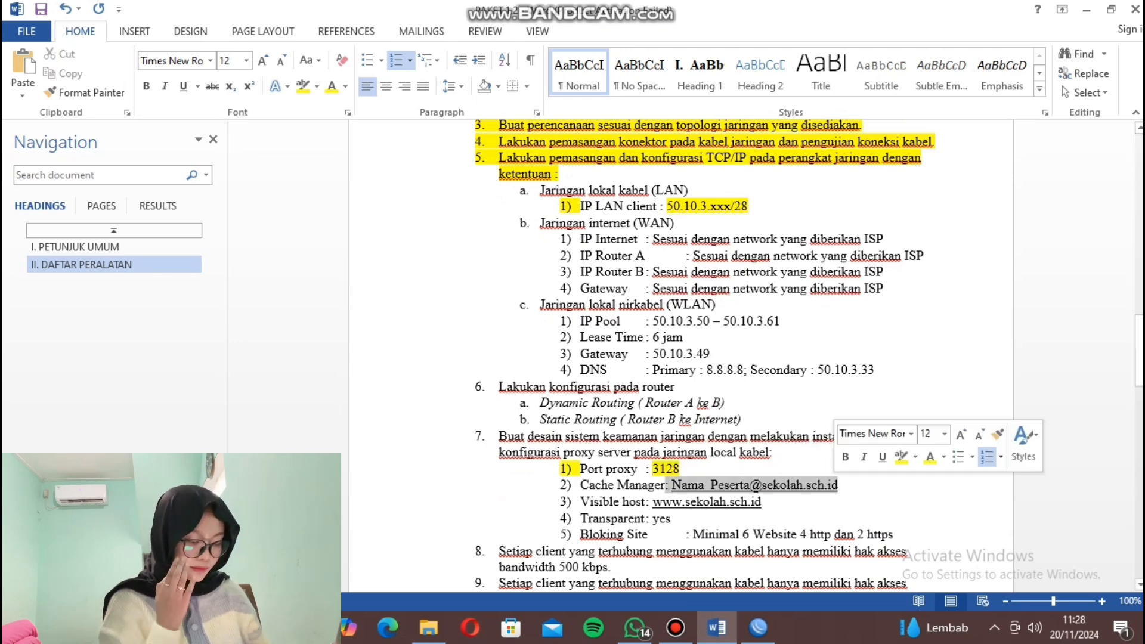
click(901, 457)
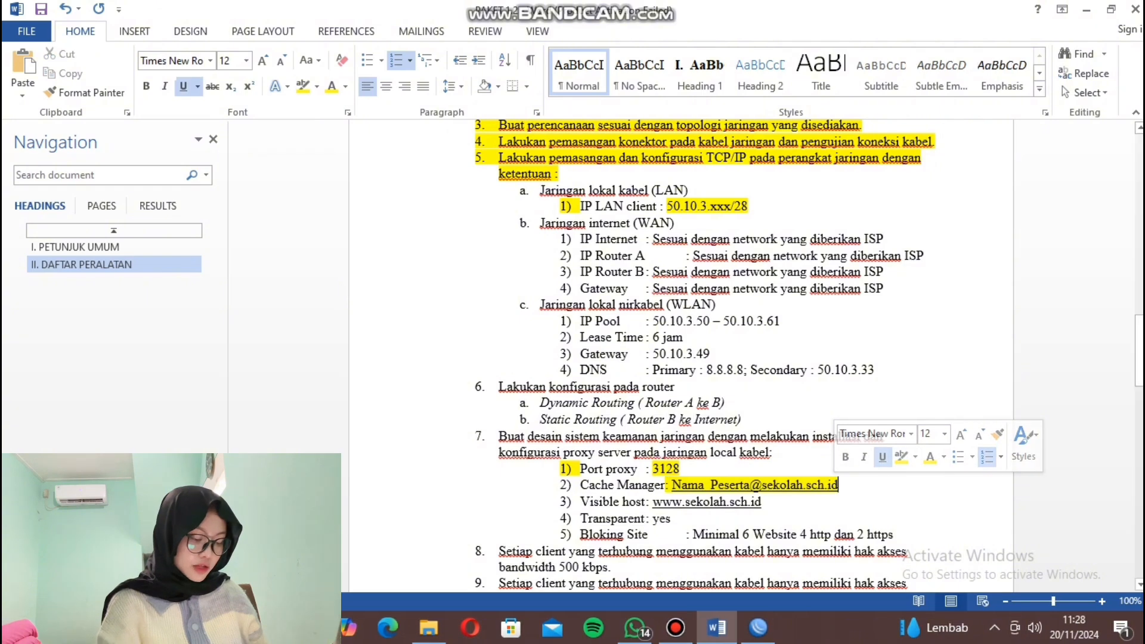
click(758, 628)
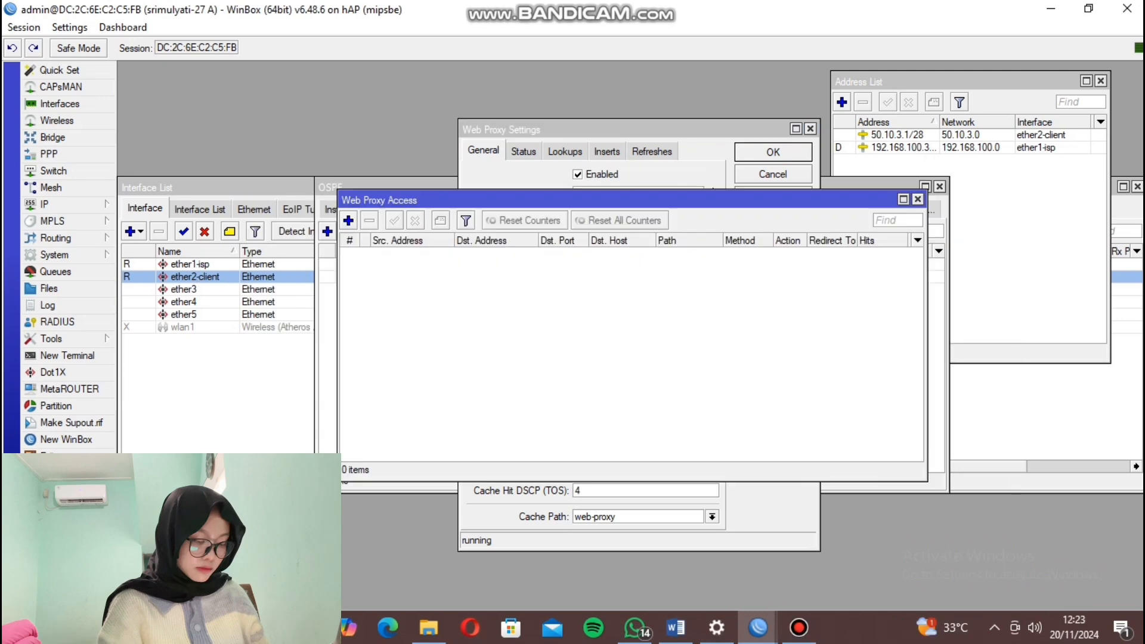
Add a Web Proxy Access rule denying port 80 requests to *smkwirasaba.sch.id.
click(348, 220)
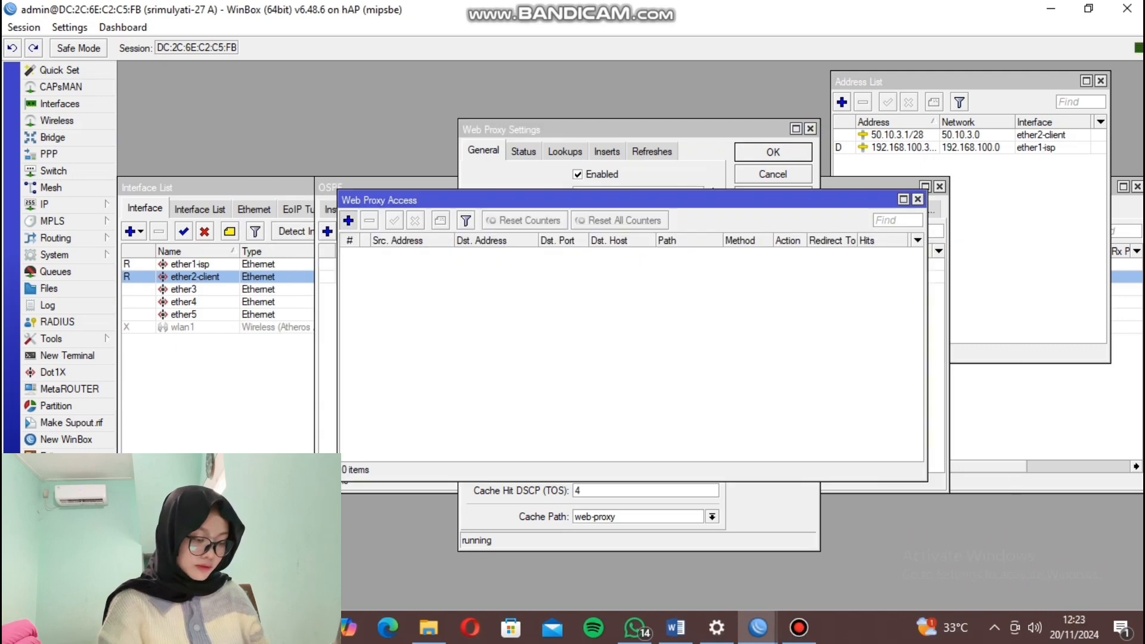
click(668, 282)
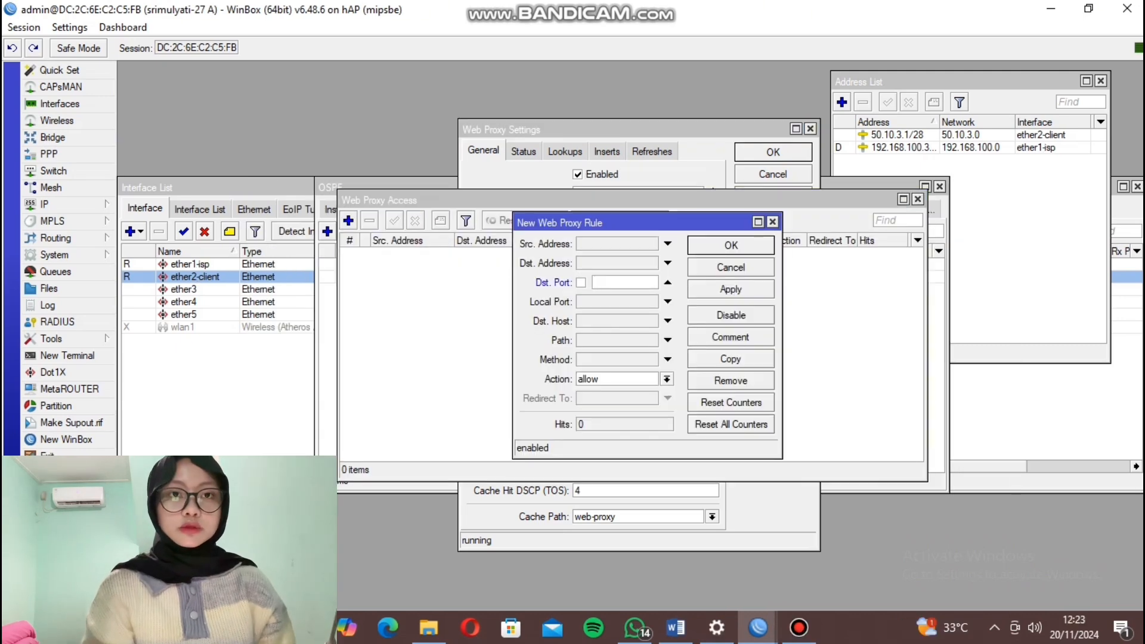
text(80)
click(668, 321)
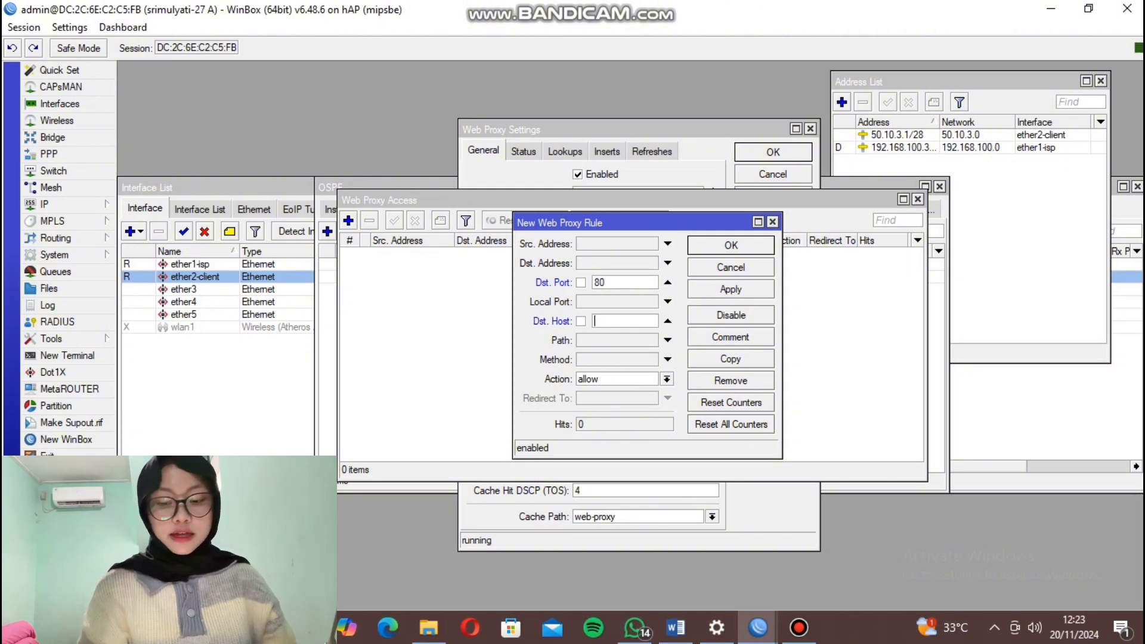
text(*smkwiras)
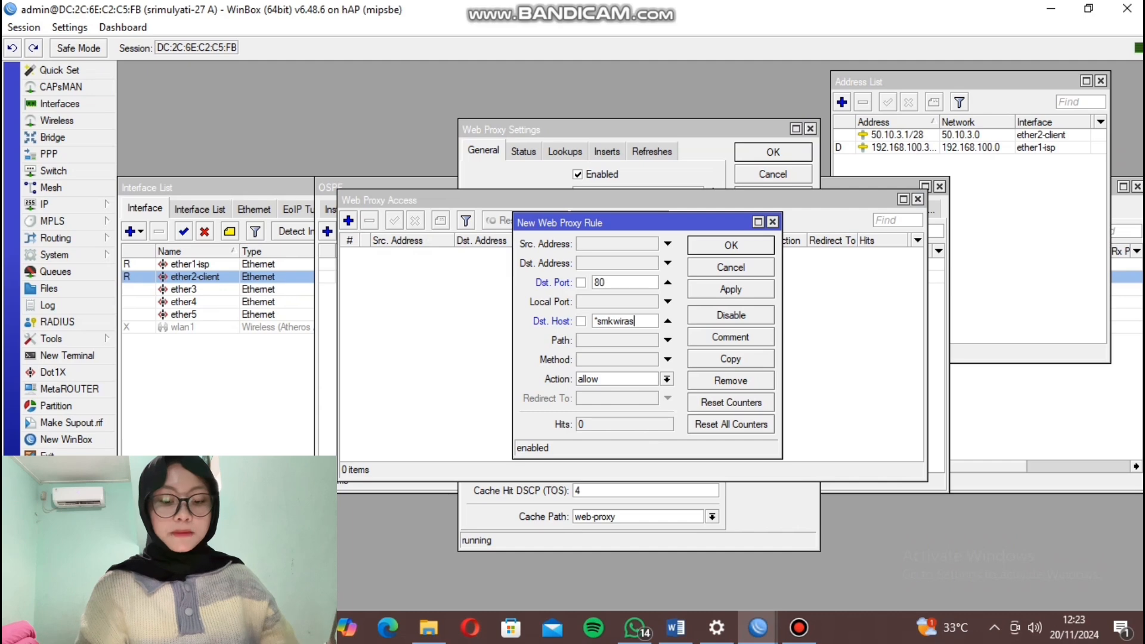
text(aba.s)
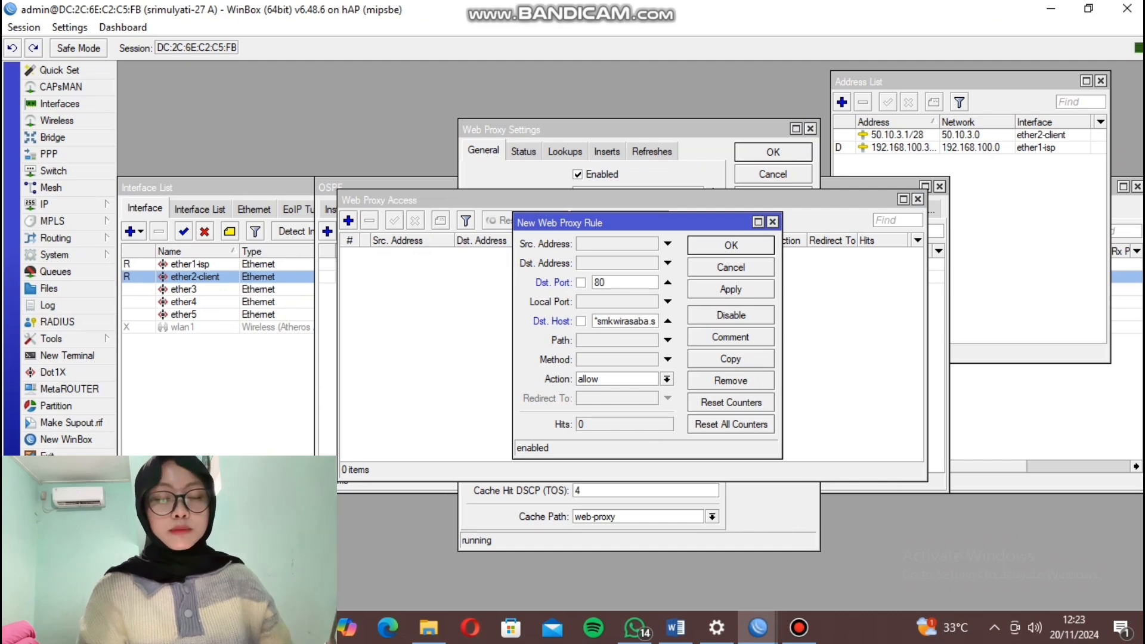
text(ch.id)
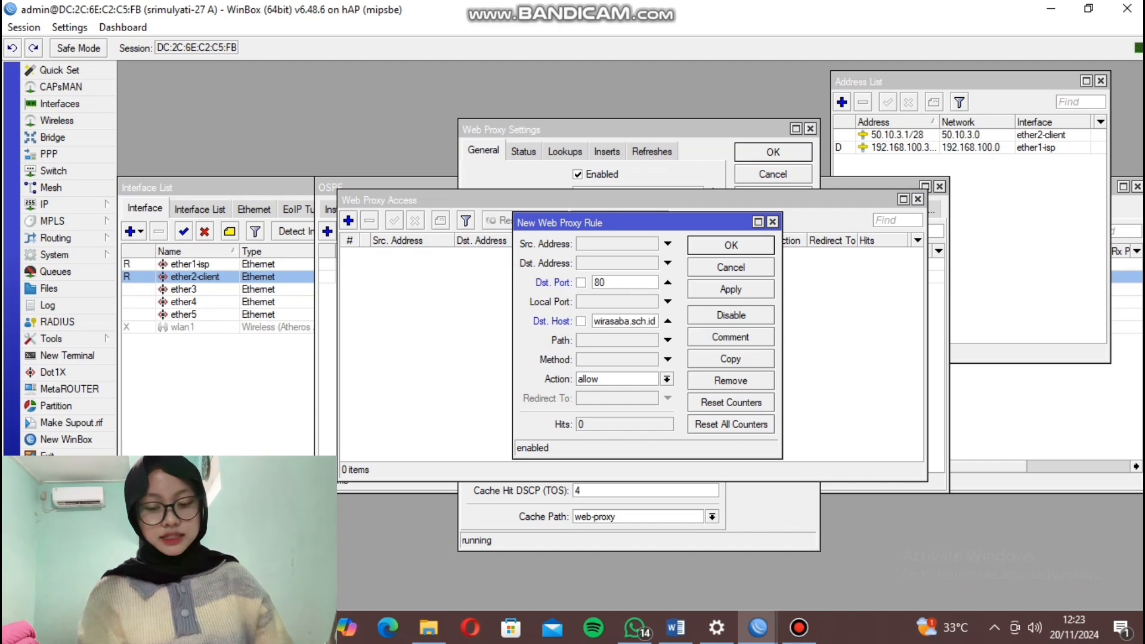
click(667, 379)
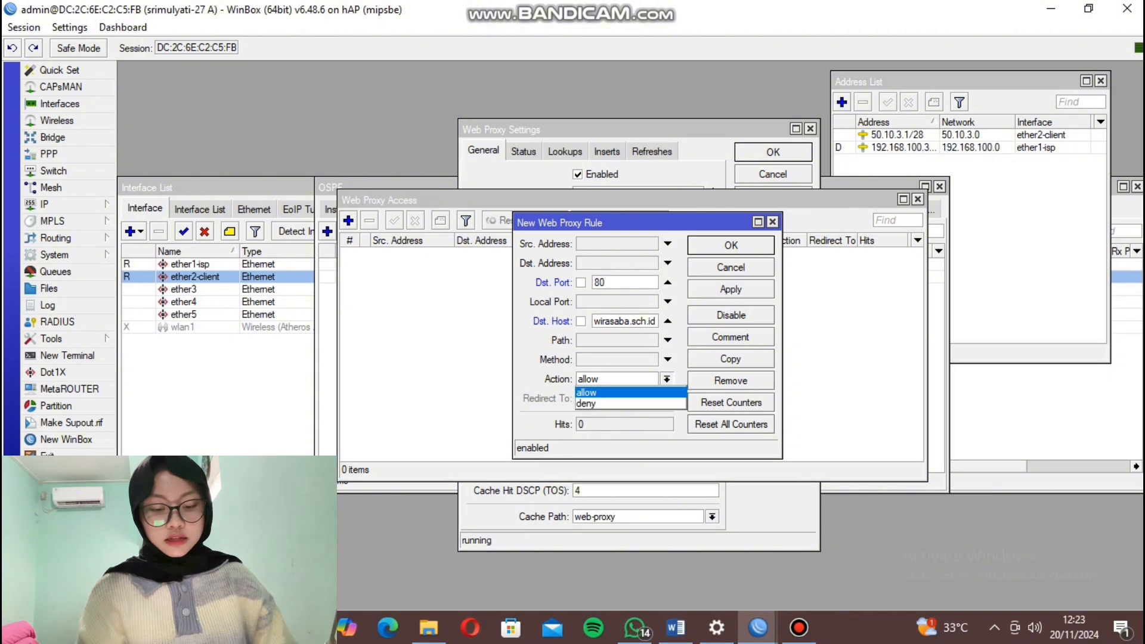
key(Return)
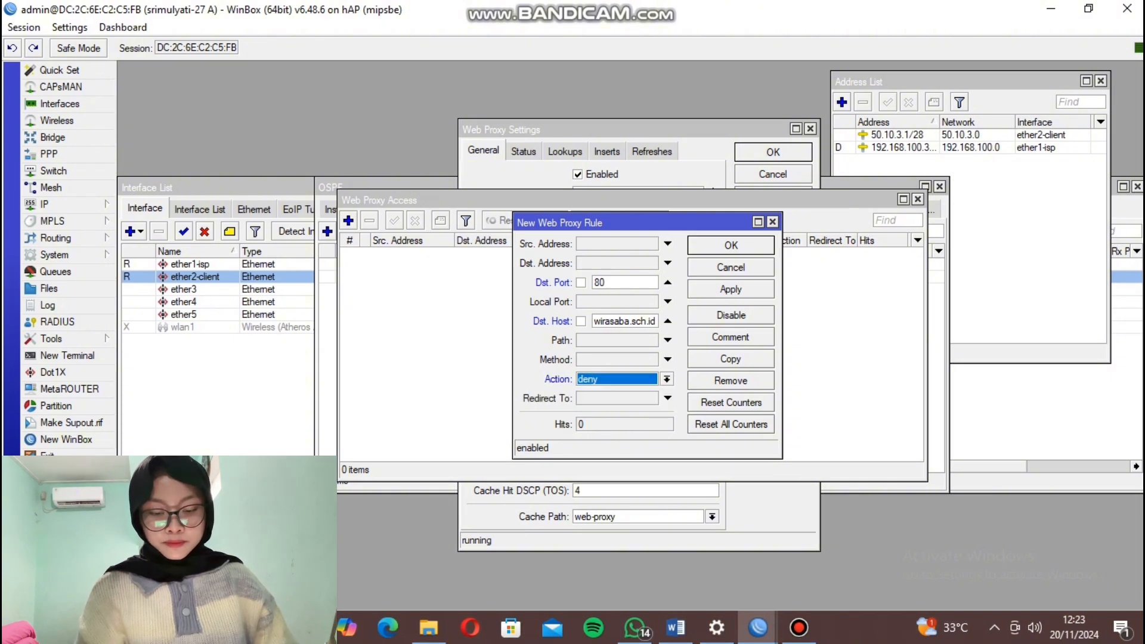
key(Return)
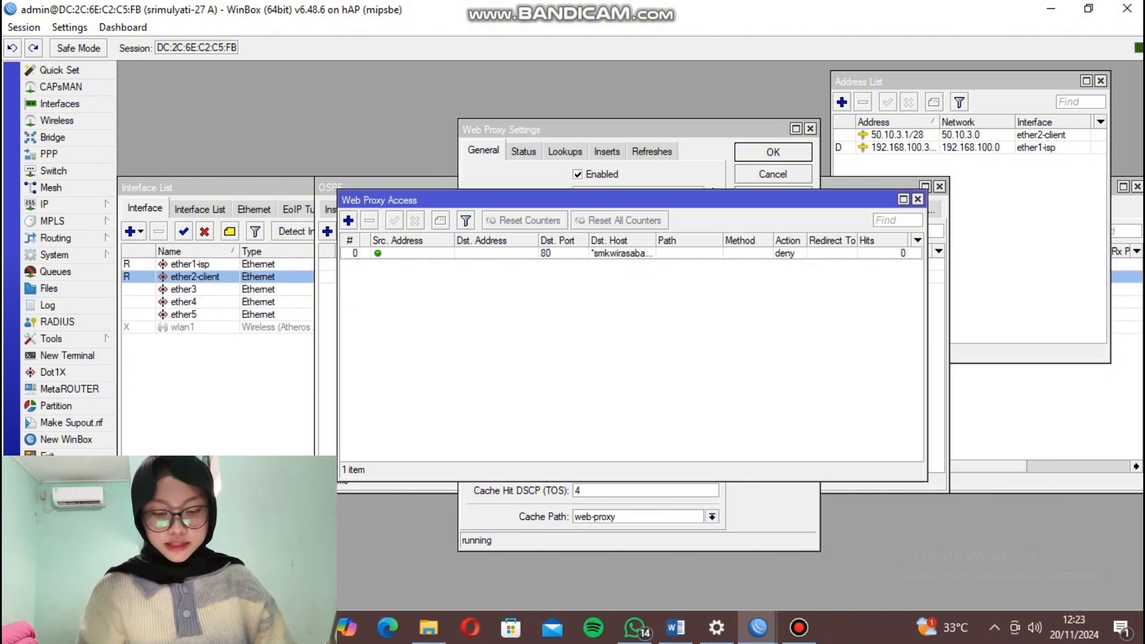
key(Insert)
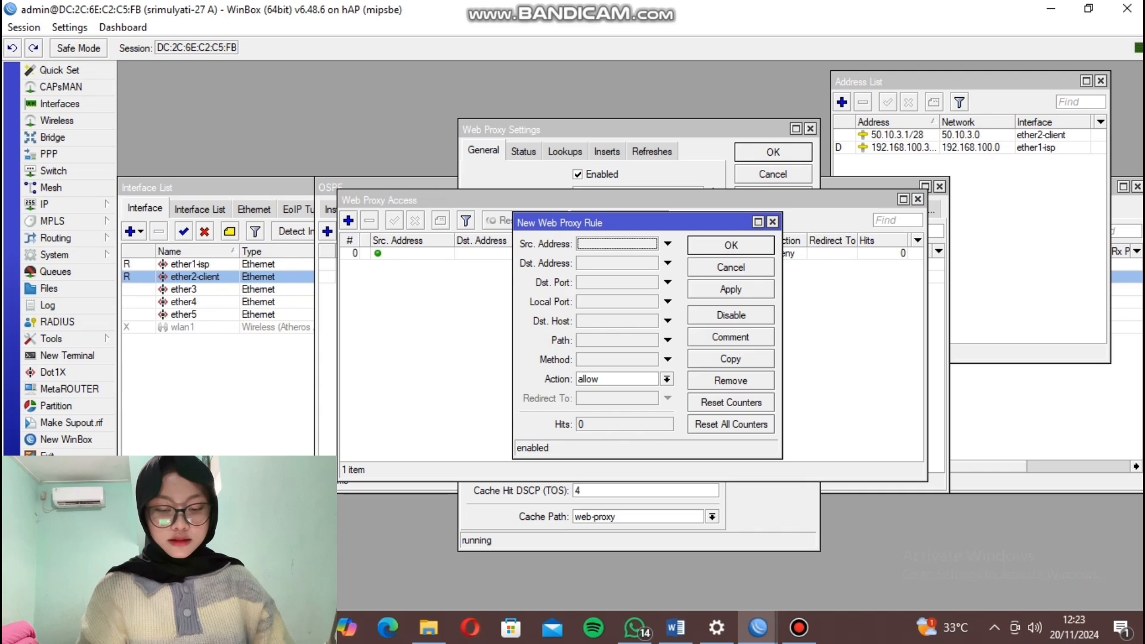
Add a Web Proxy Access rule denying port 80 requests to *medsi.stmikroyal.ac.id.
click(618, 283)
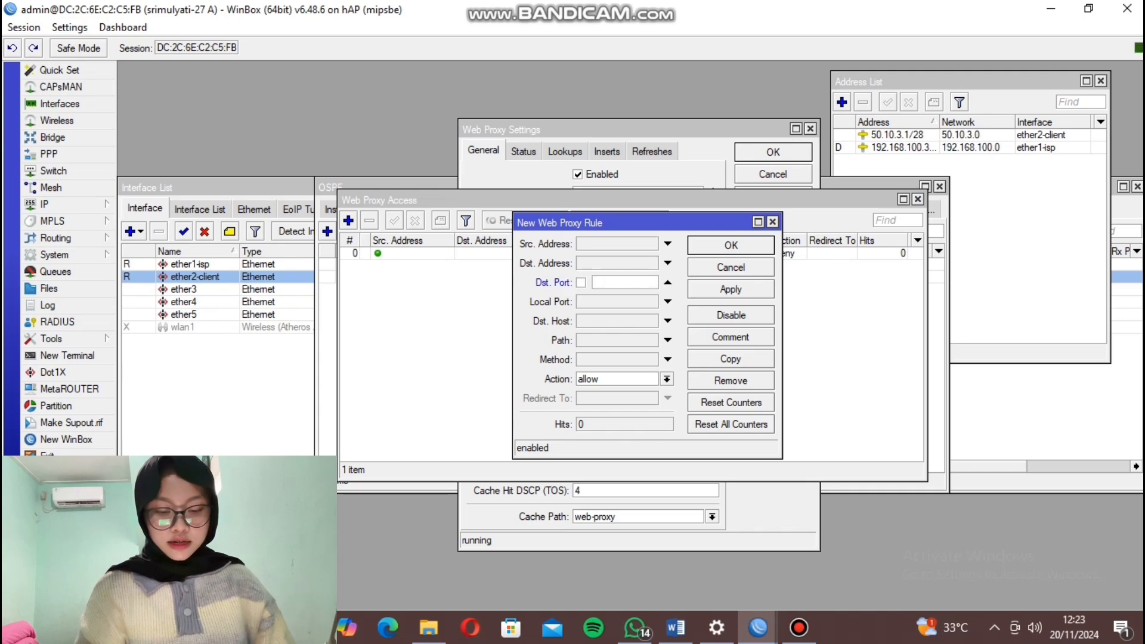
text(80)
click(617, 321)
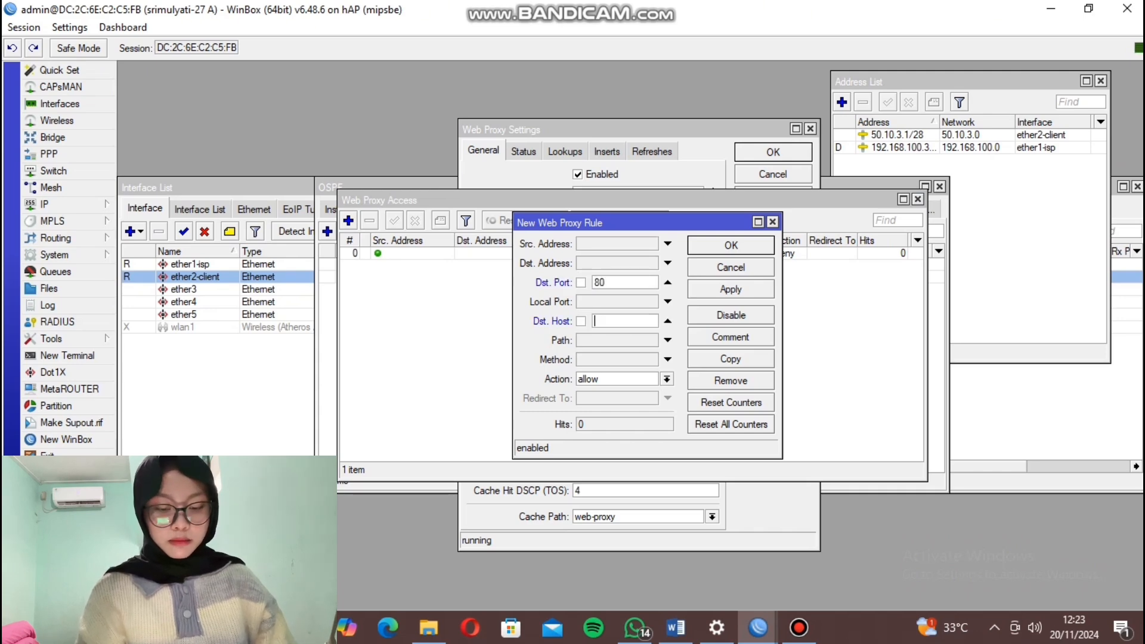
text(*)
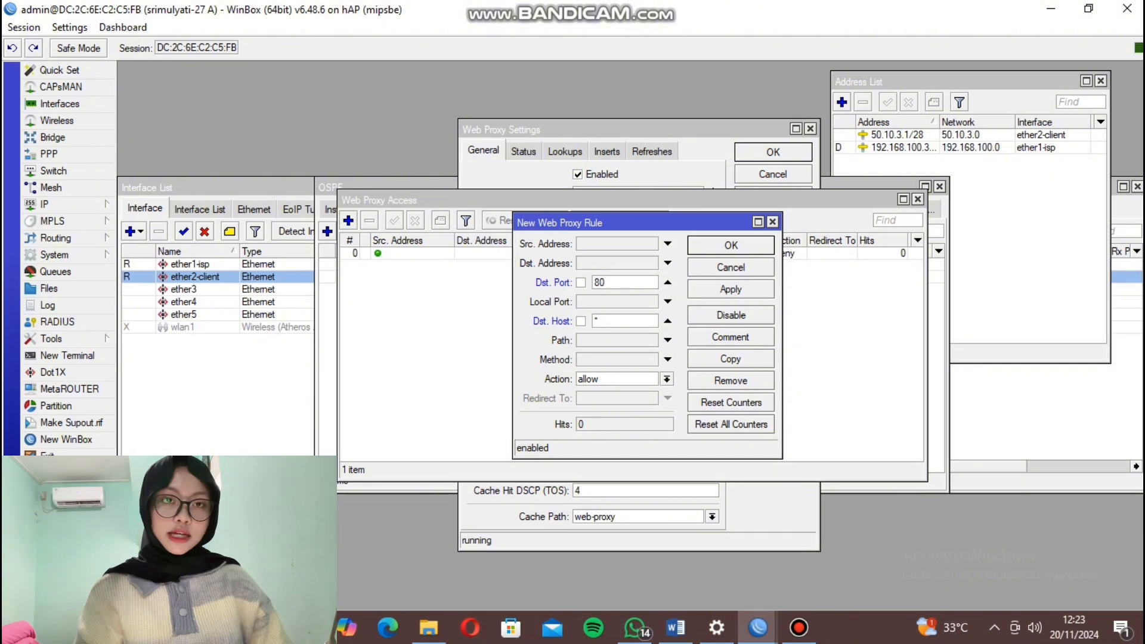
text(medsi.)
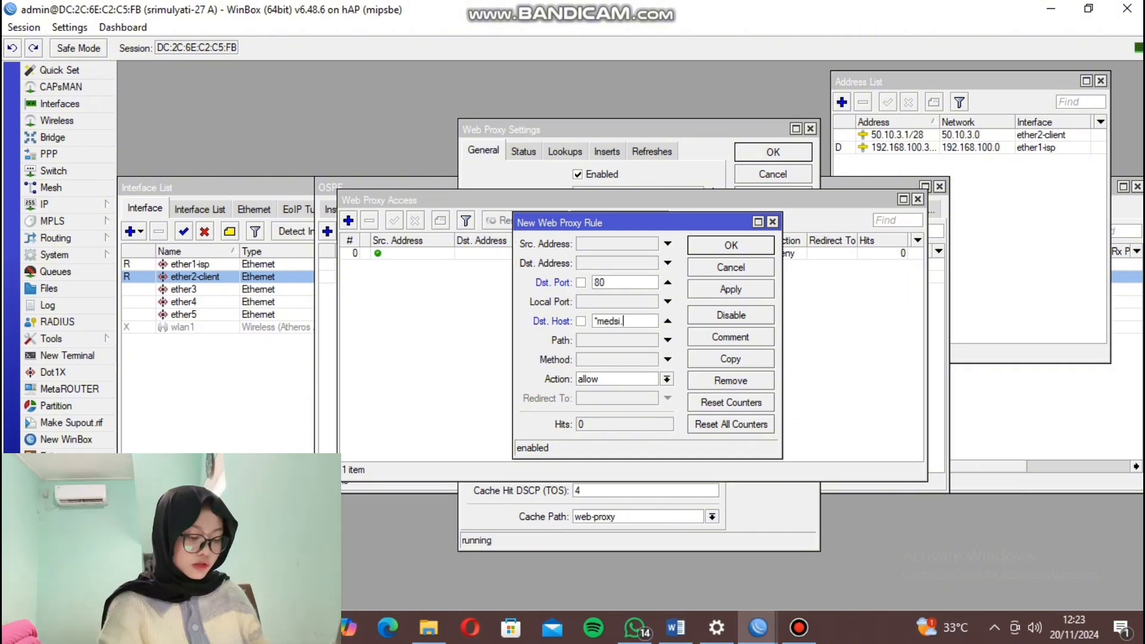
text(stmi)
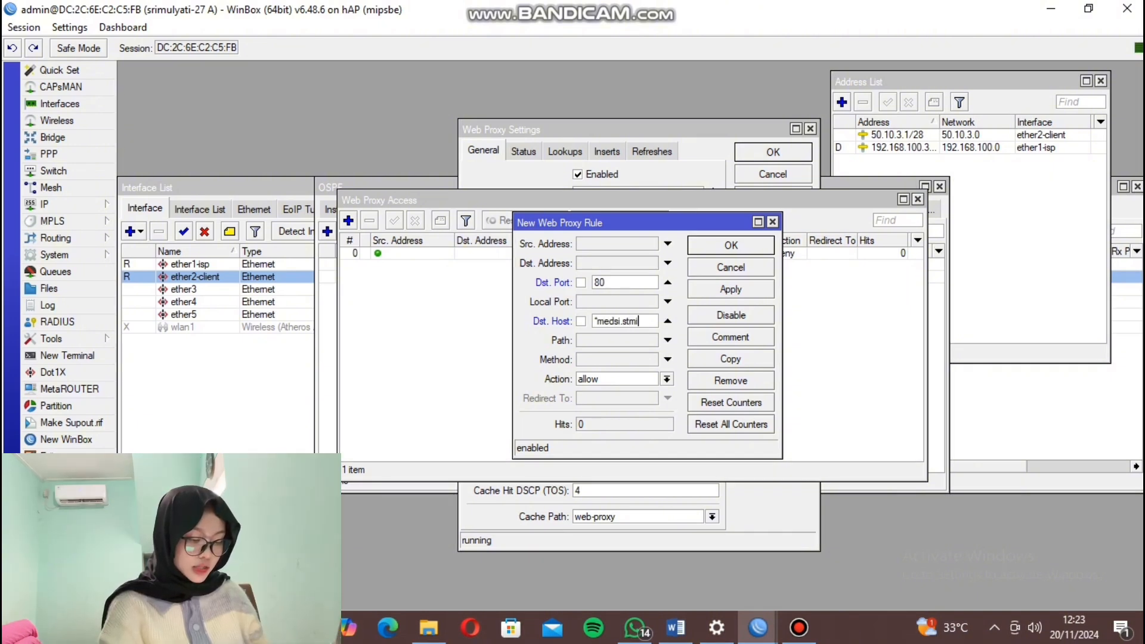
text(kroyal)
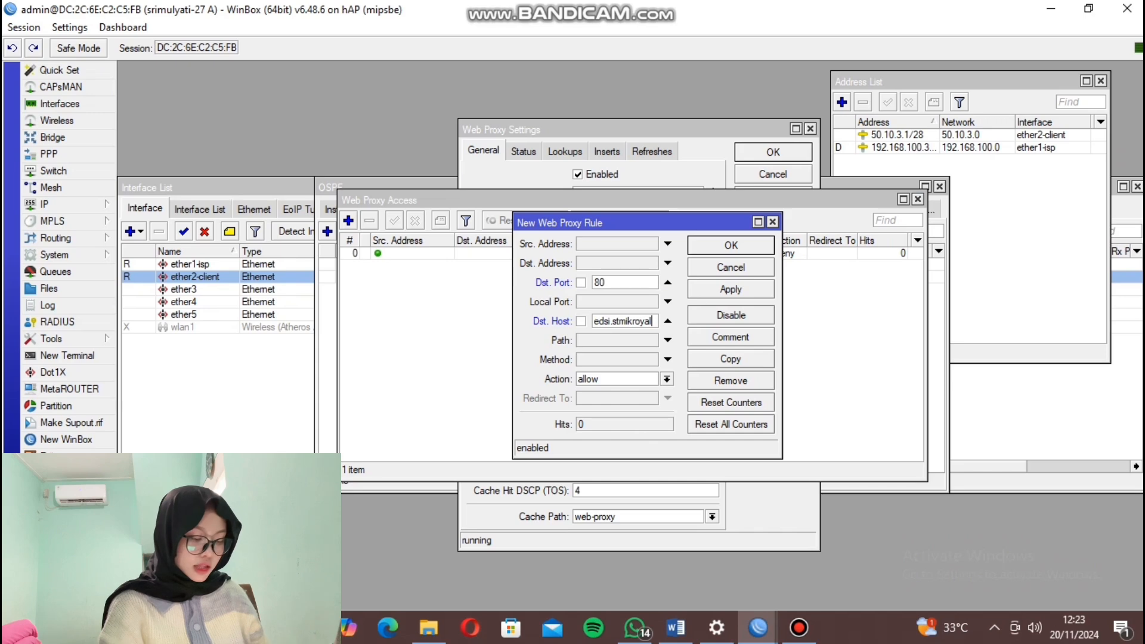
text(.ac.id)
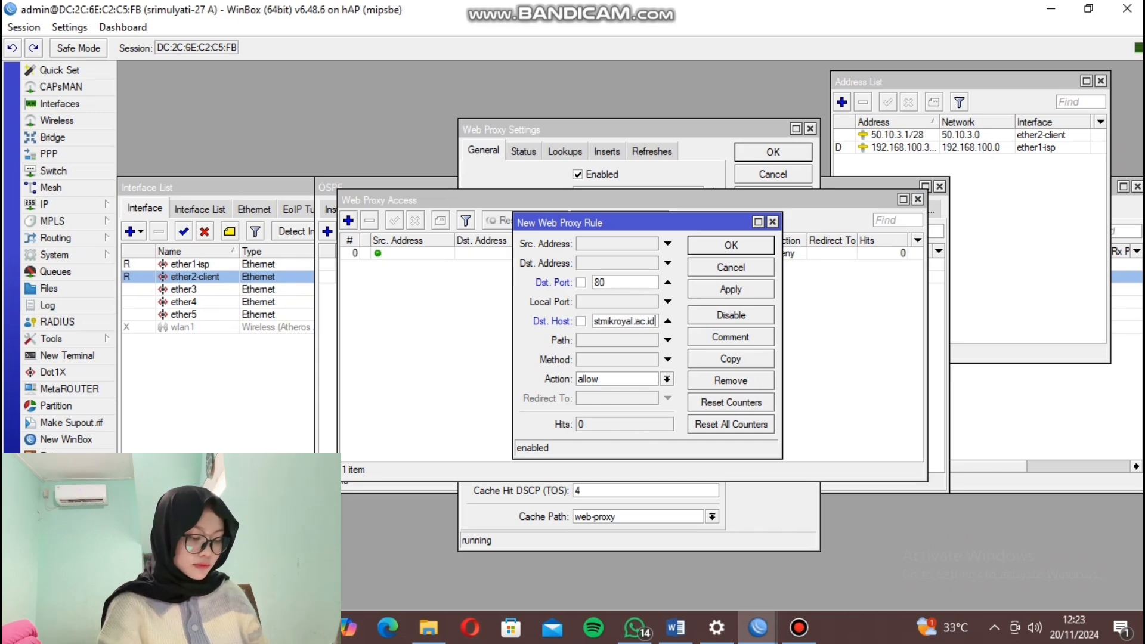
click(667, 380)
click(626, 404)
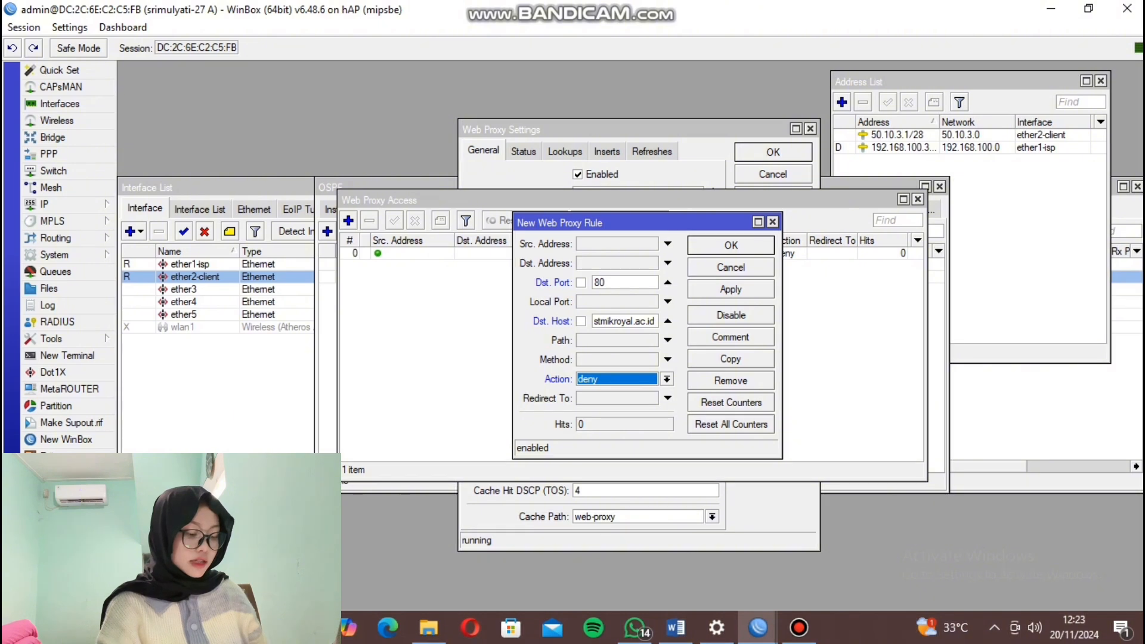
click(731, 290)
click(731, 245)
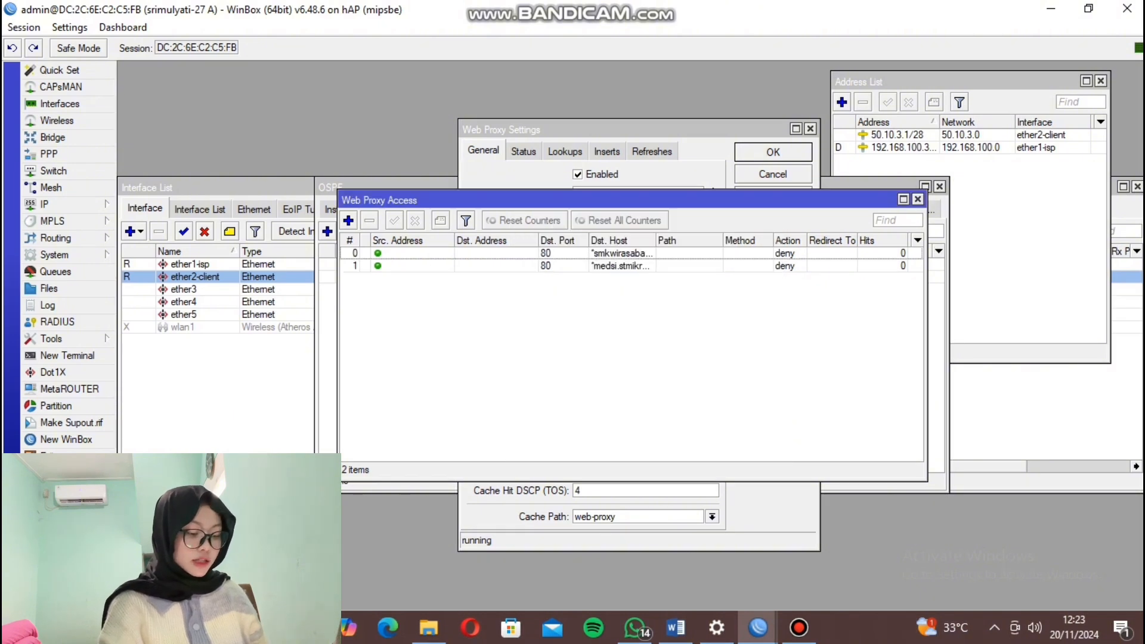
Add a third Web Proxy Access rule denying port 80 requests to *web.simmons.edu.
click(348, 220)
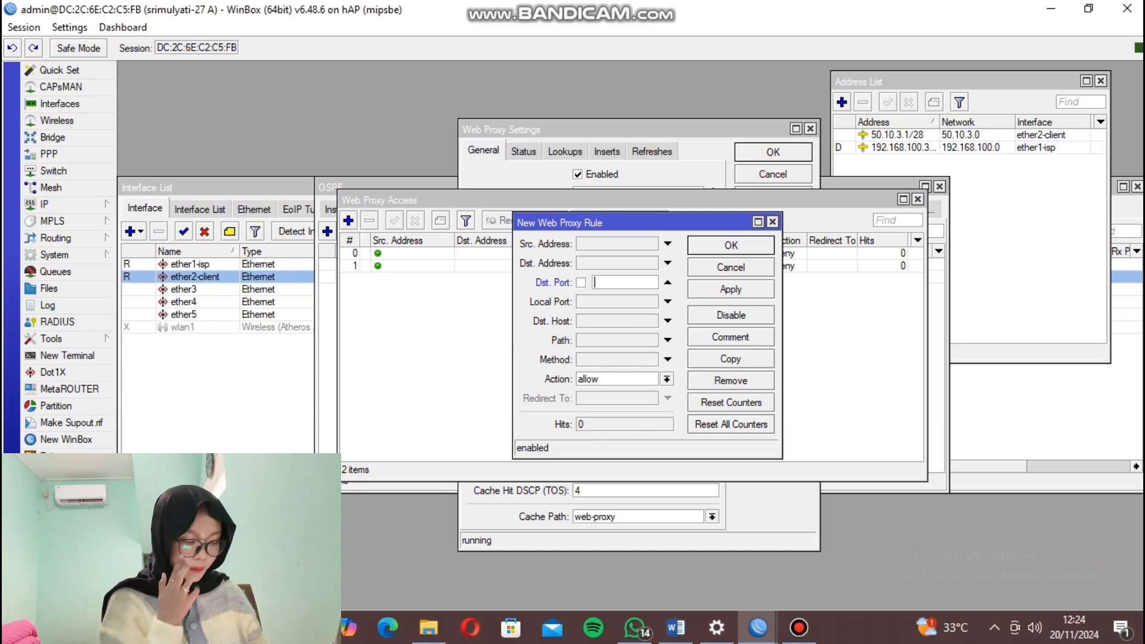
text(80)
click(668, 321)
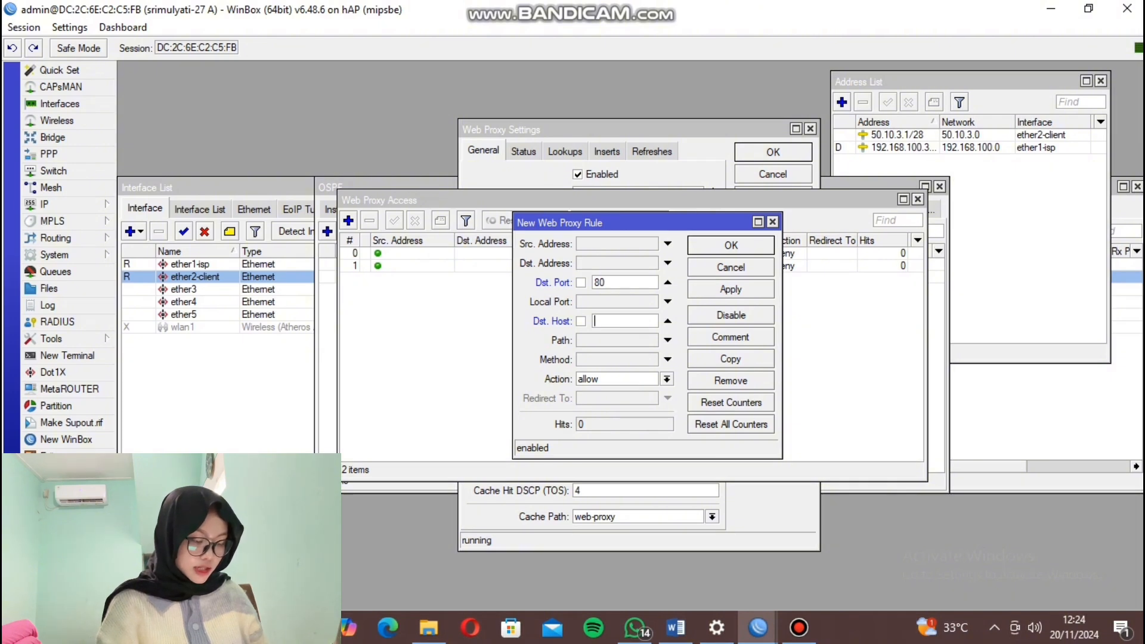
text(*)
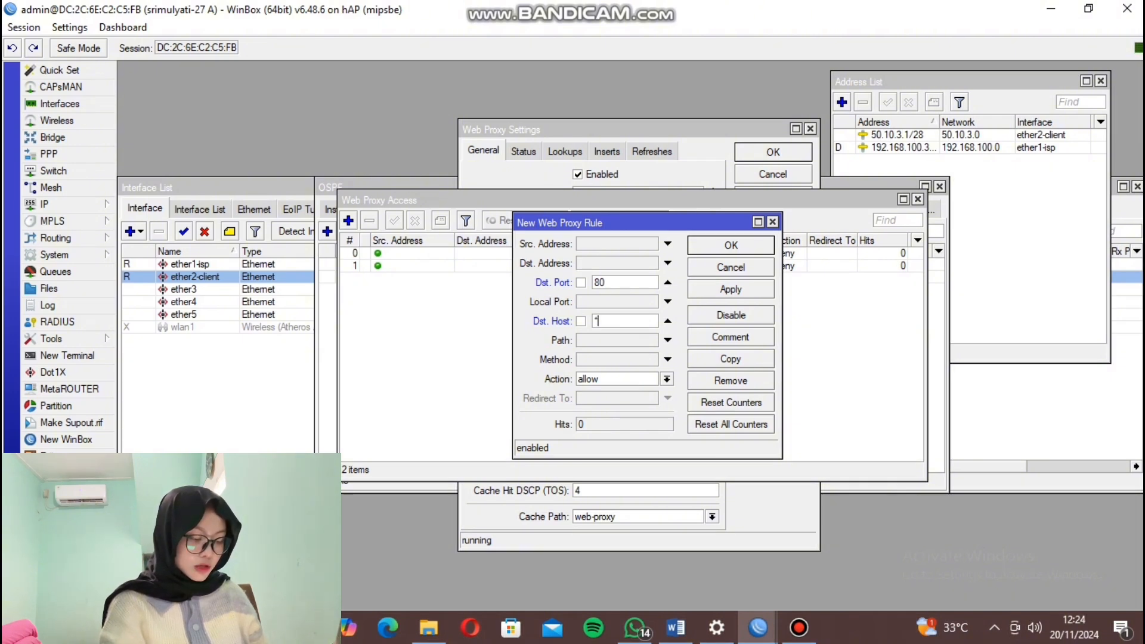
text(web)
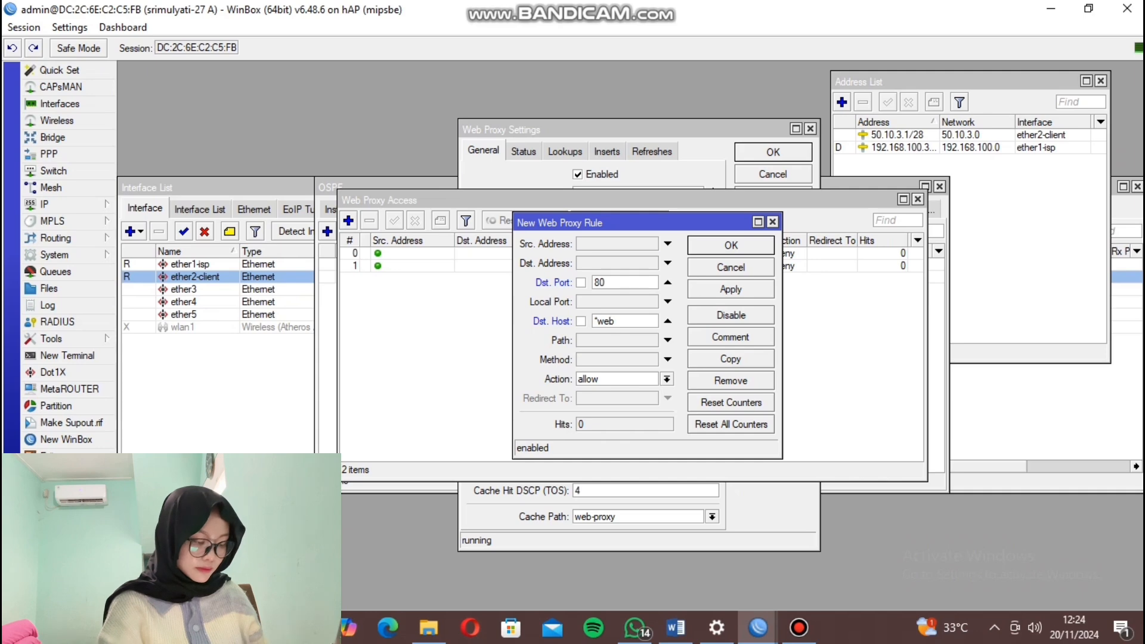
text(.simmon)
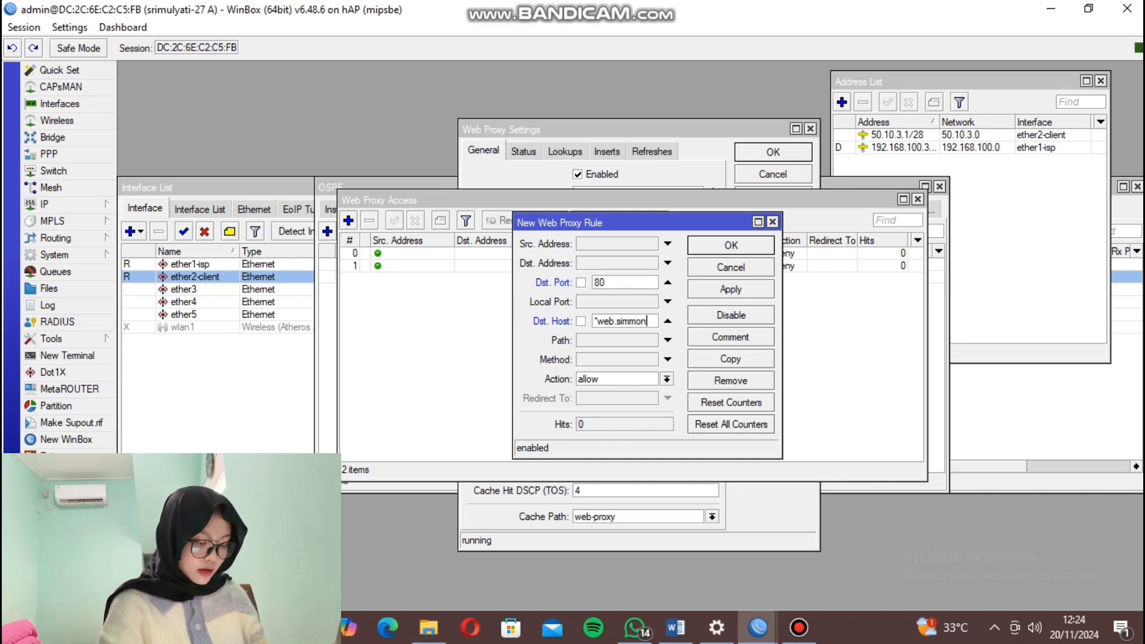
text(s.)
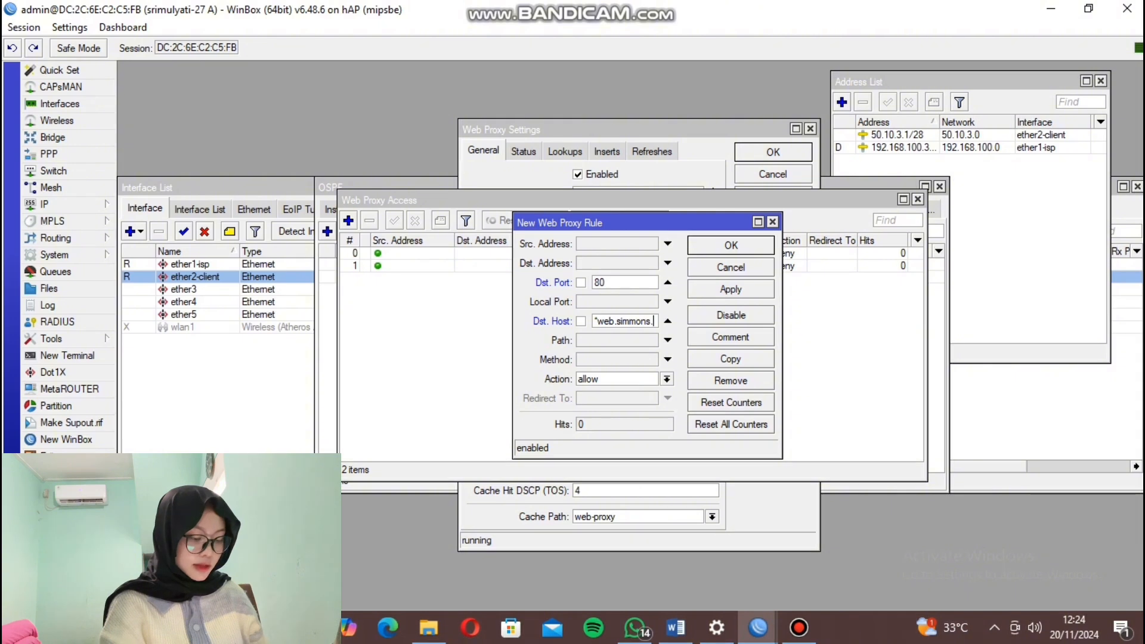
text(edu)
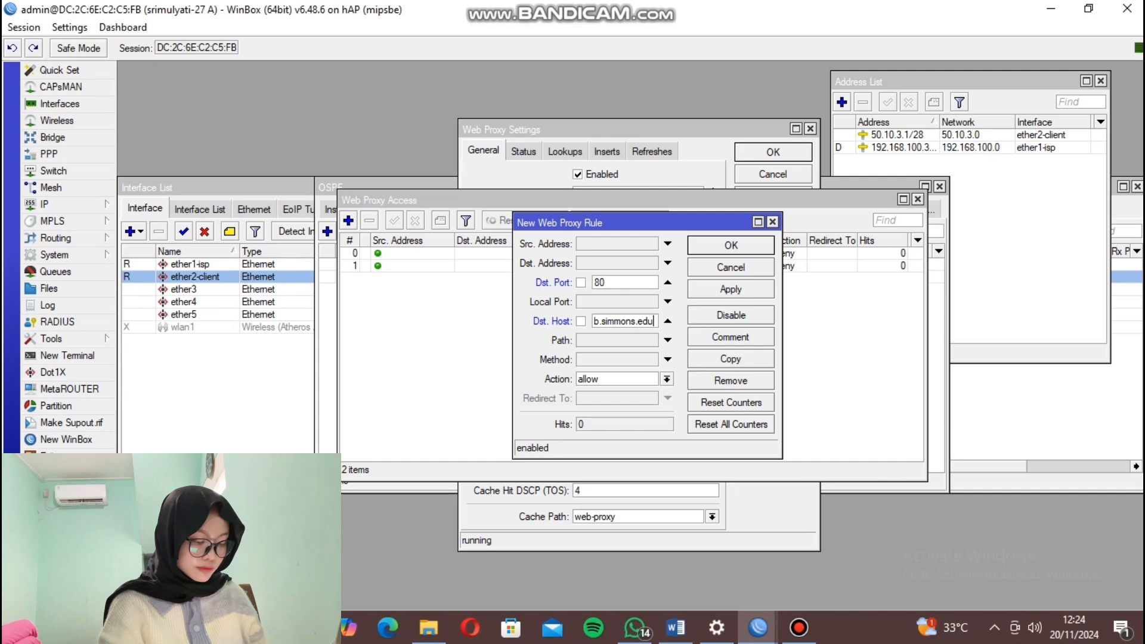
click(667, 379)
click(647, 404)
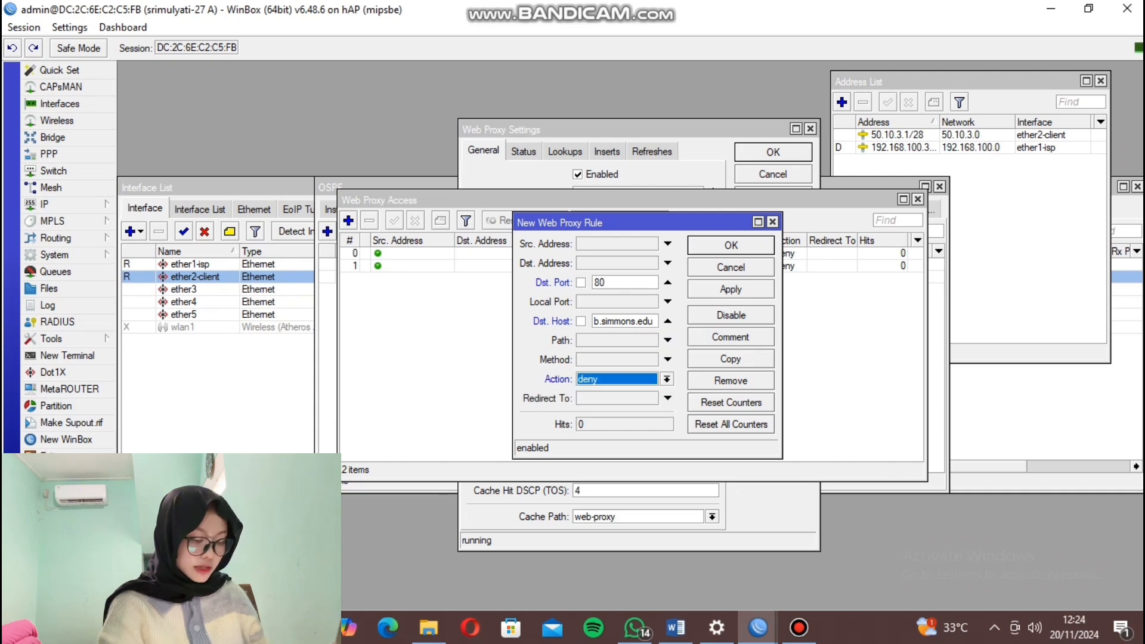
click(731, 290)
click(731, 245)
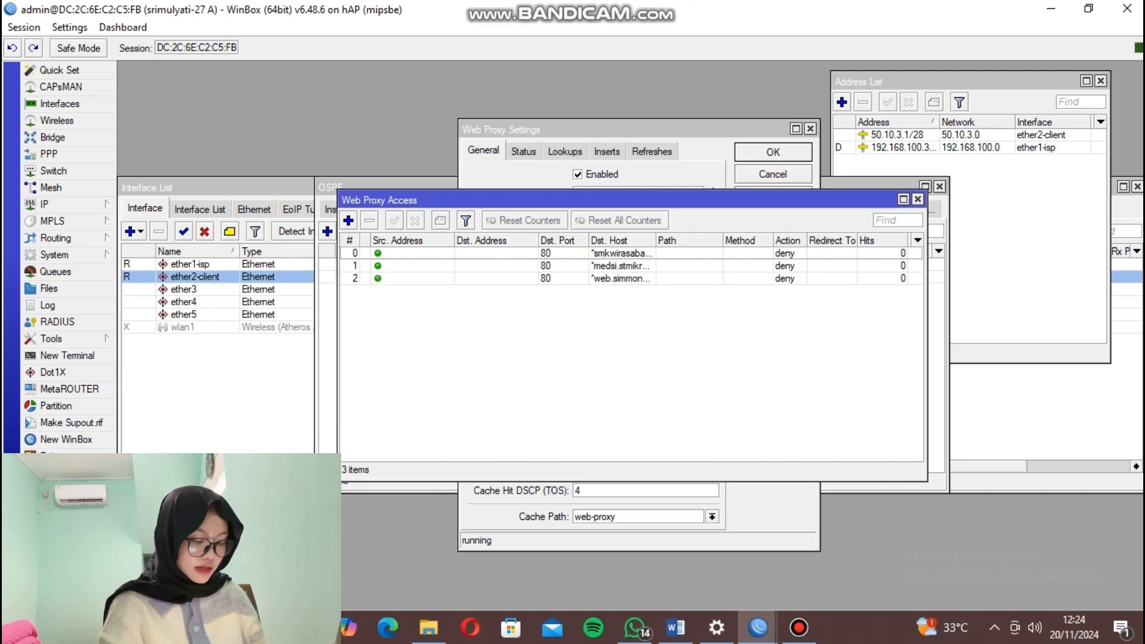
Add a fourth Web Proxy Access rule denying port 80 requests to *fb777.han.unja.ac.id.
click(348, 221)
click(668, 283)
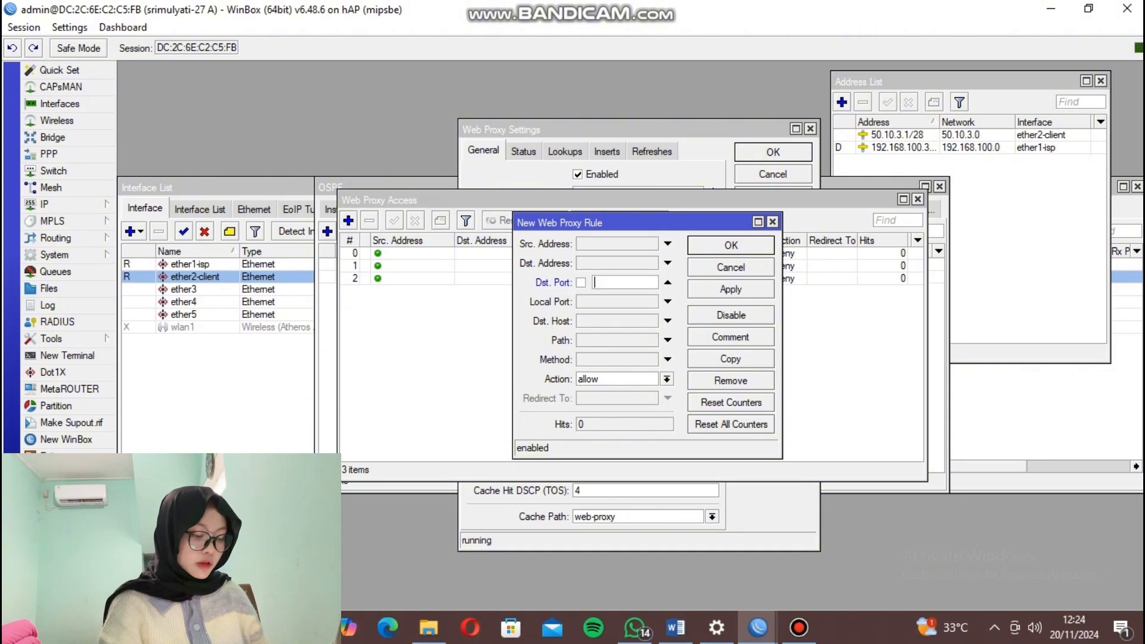
text(80)
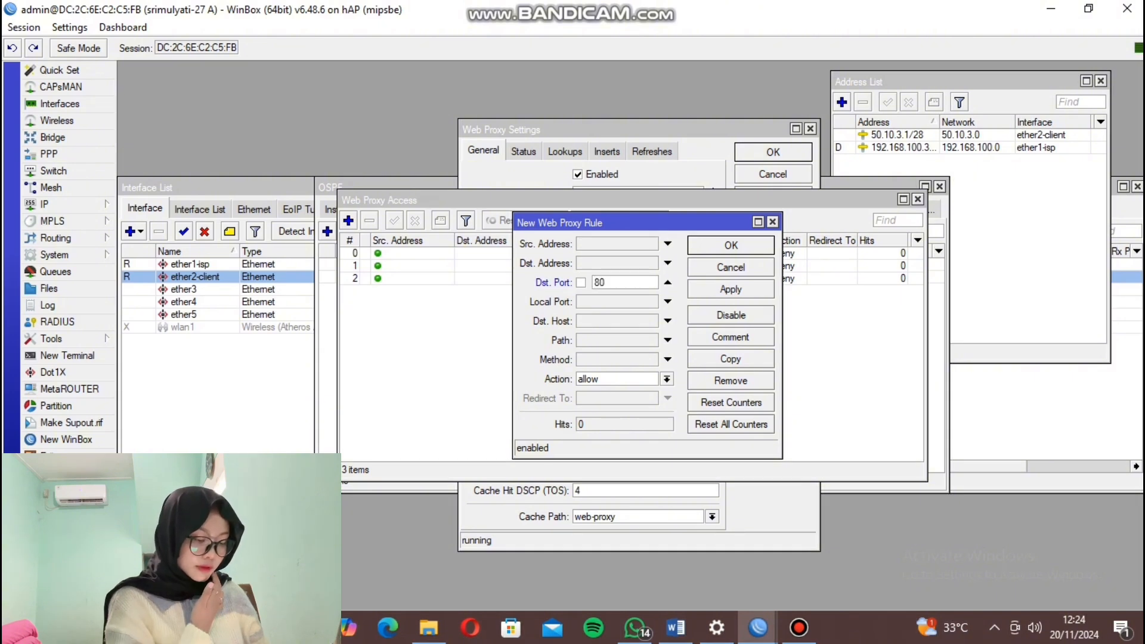
click(668, 321)
text(*fb)
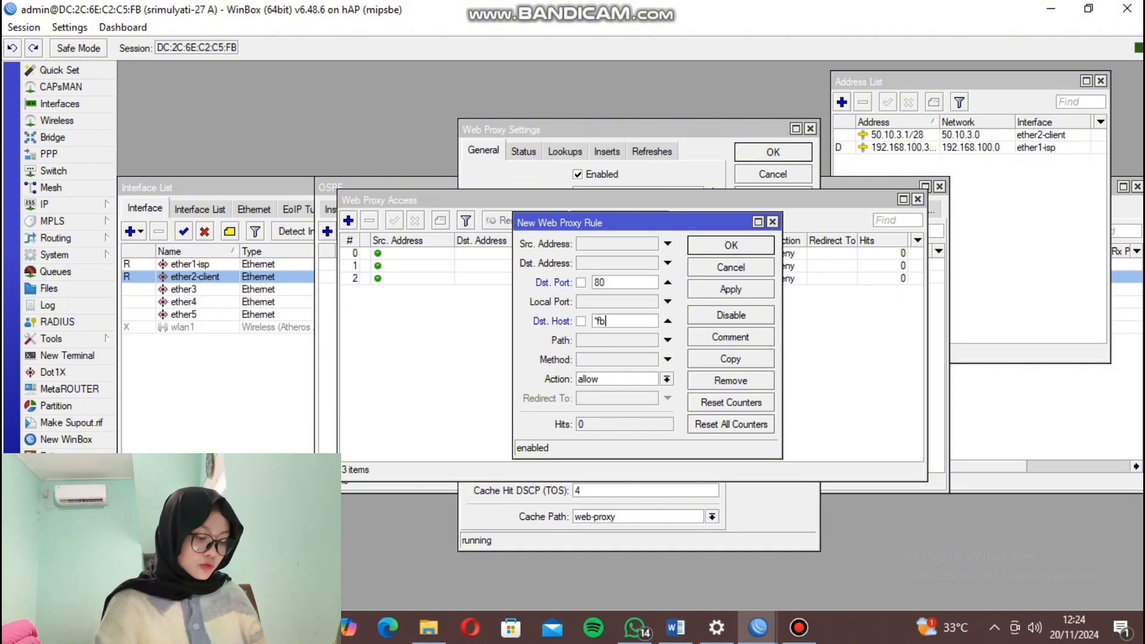
text(777)
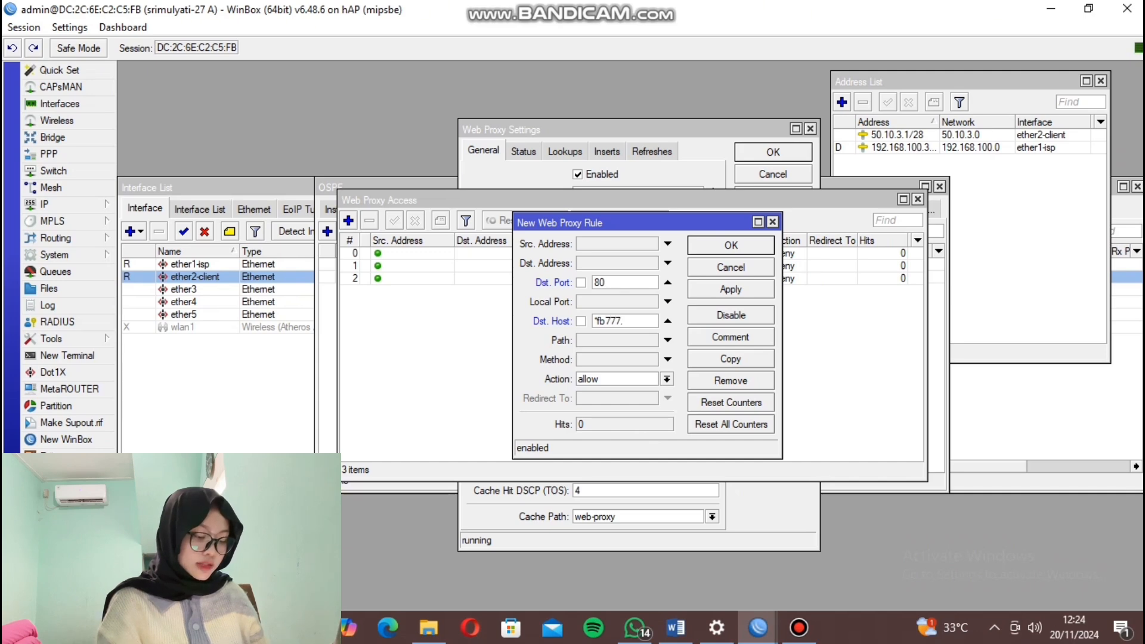
text(.han.un)
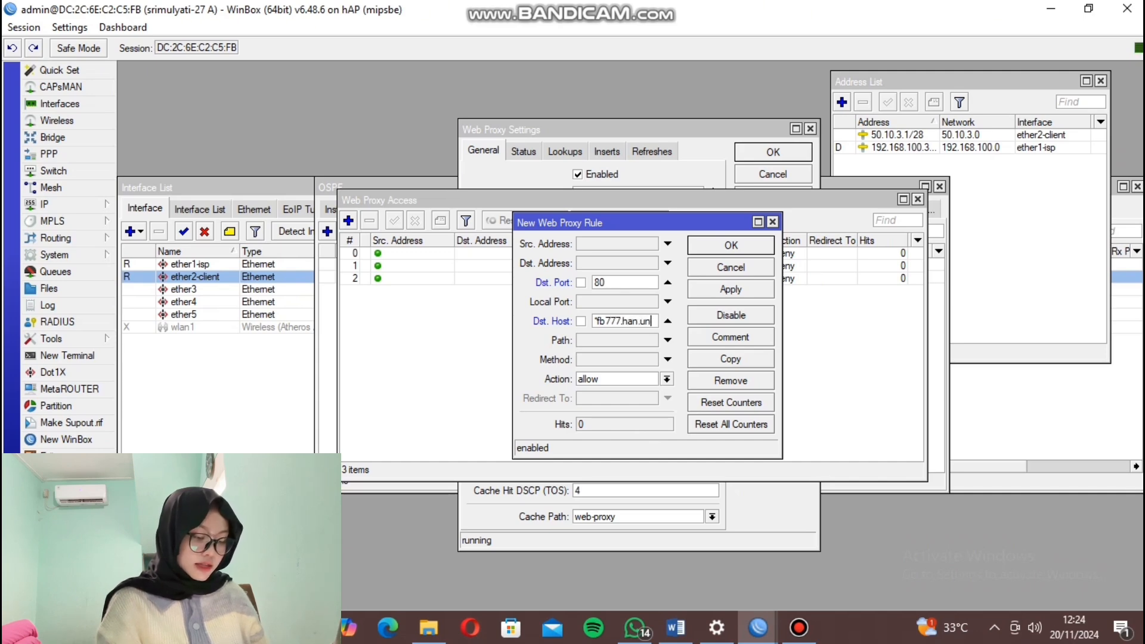
text(ja.ac.id)
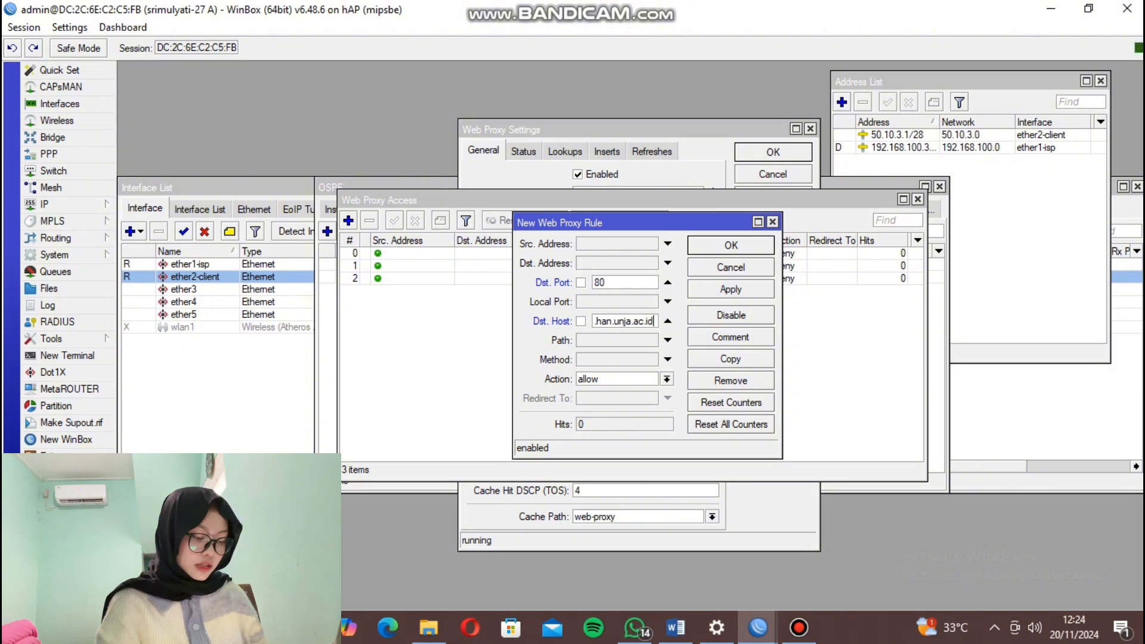
click(667, 379)
click(614, 404)
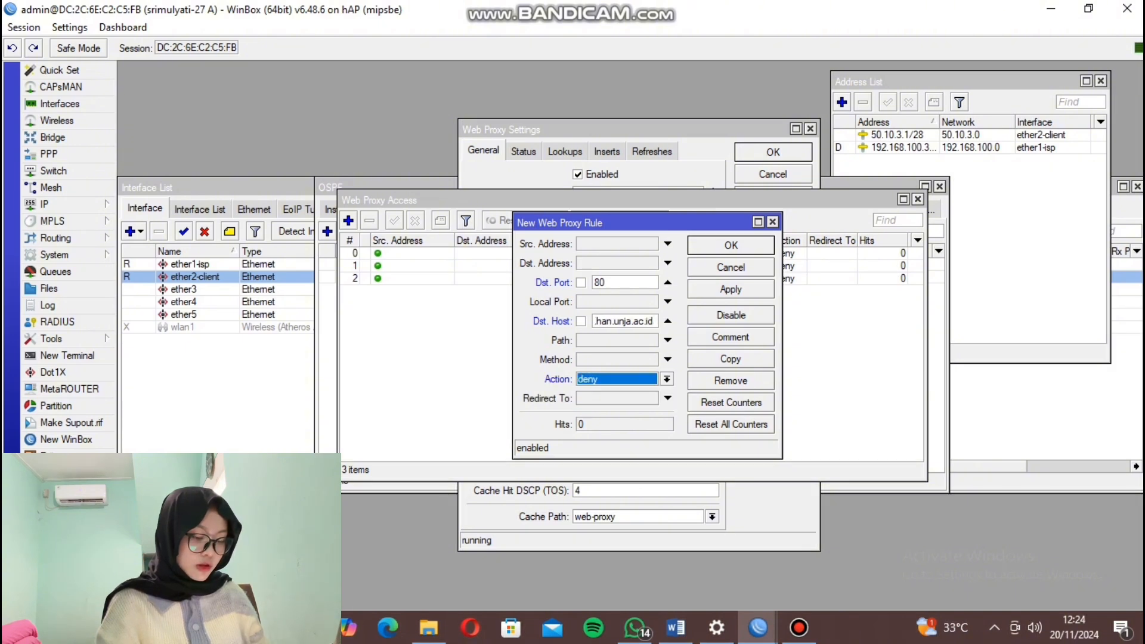
key(Return)
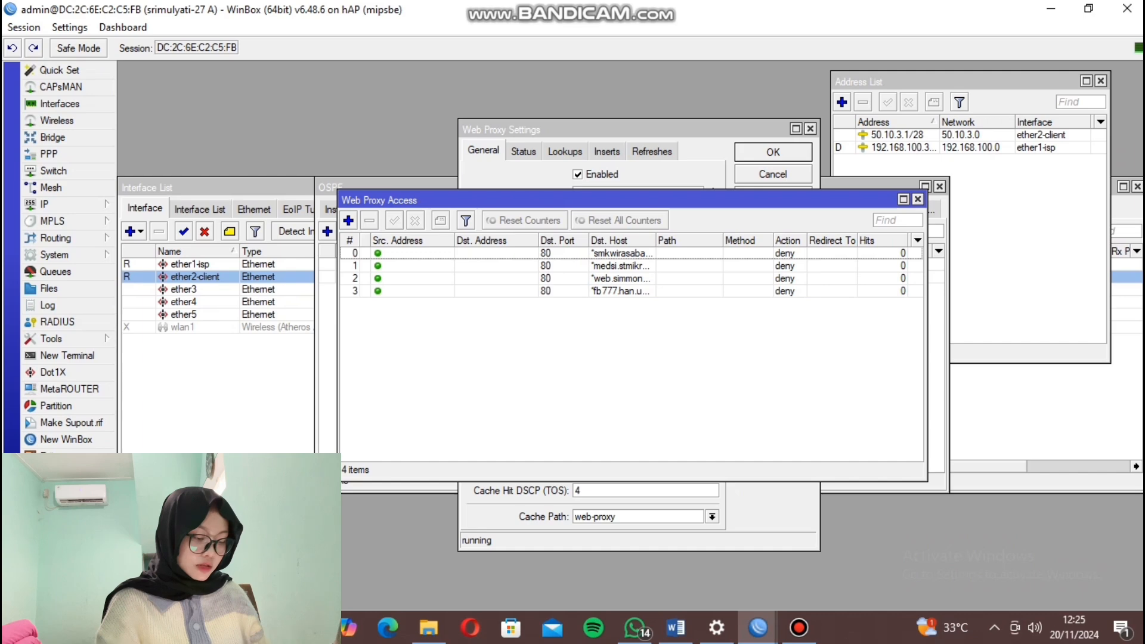
Restart the web proxy by disabling and re-enabling it, apply, and close its settings.
click(578, 174)
click(774, 197)
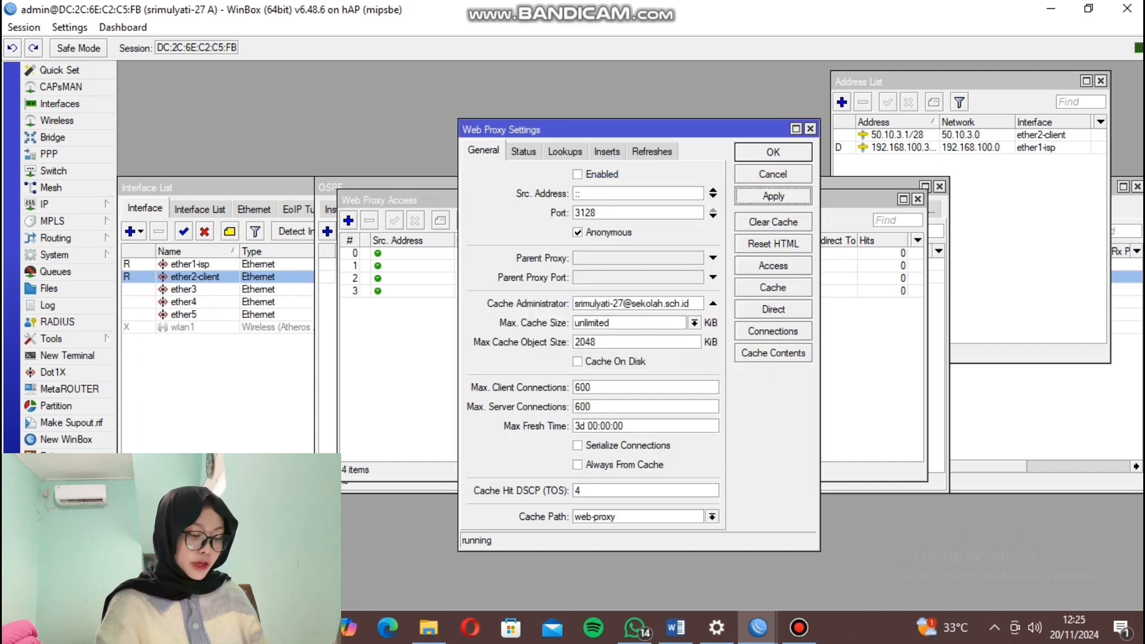
click(578, 174)
click(774, 197)
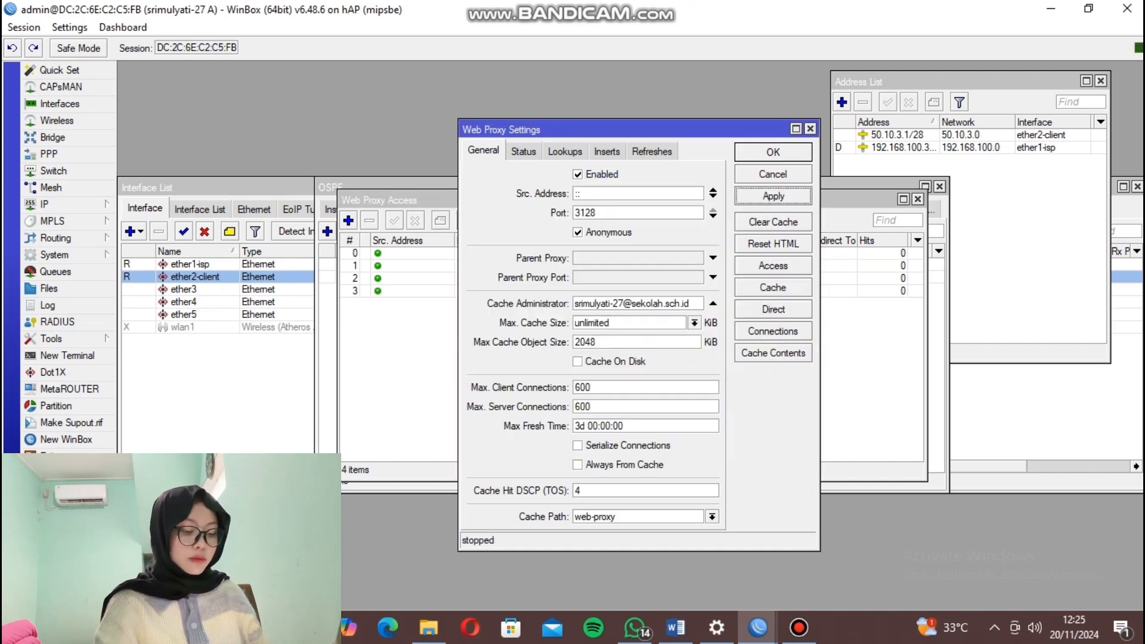
click(773, 152)
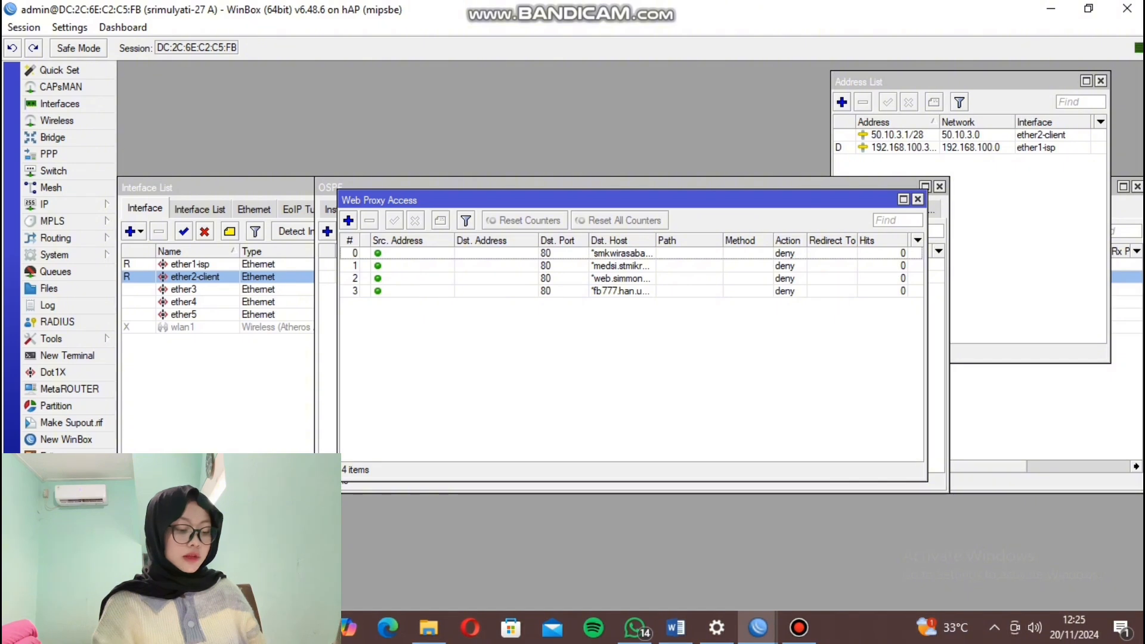
Add a srcnat masquerade NAT rule for traffic going out through ether1-isp.
click(47, 204)
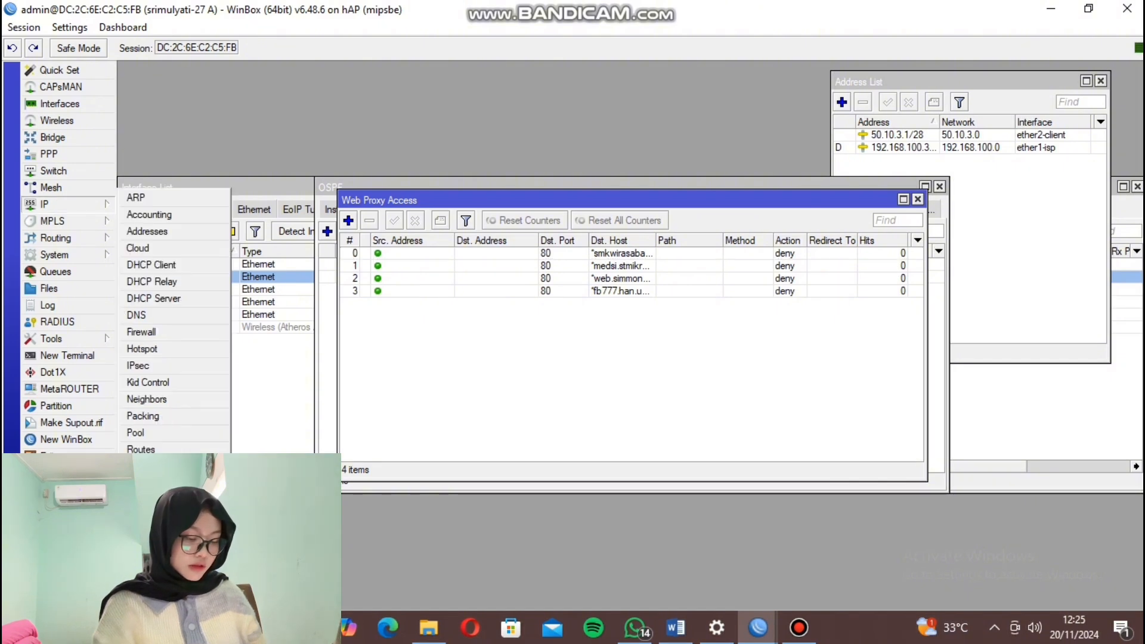
click(142, 332)
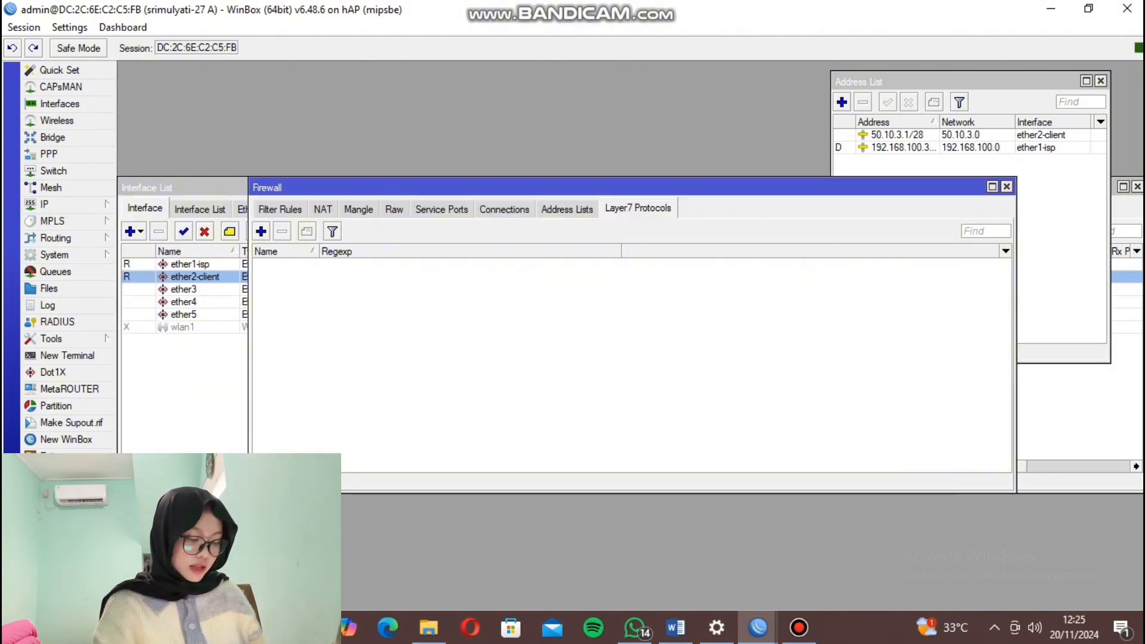
click(322, 208)
click(261, 231)
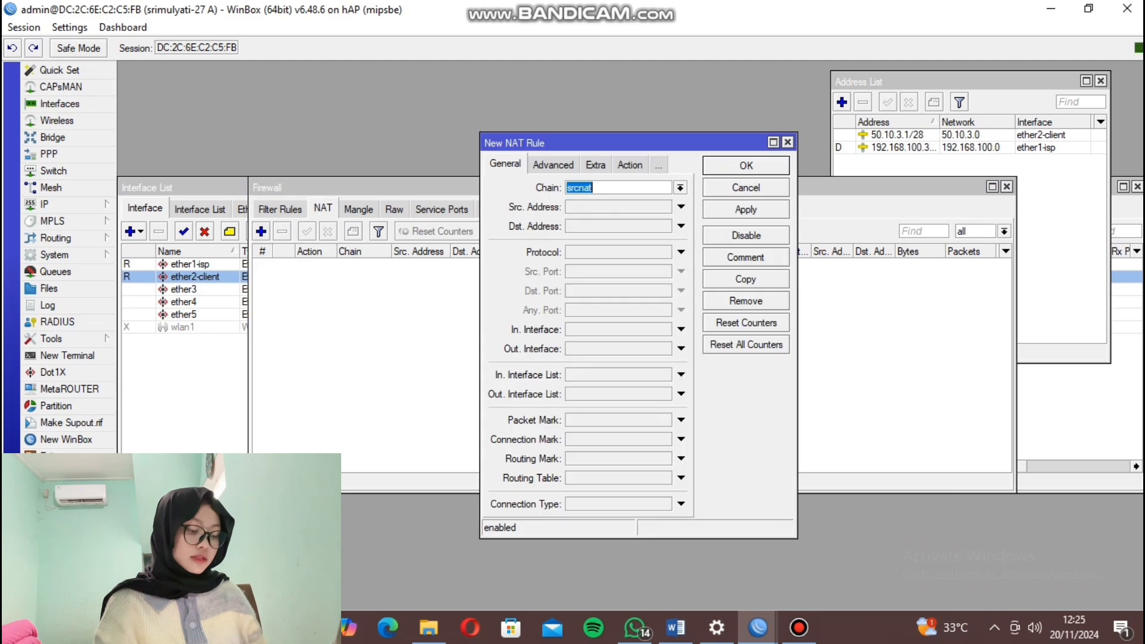
click(681, 349)
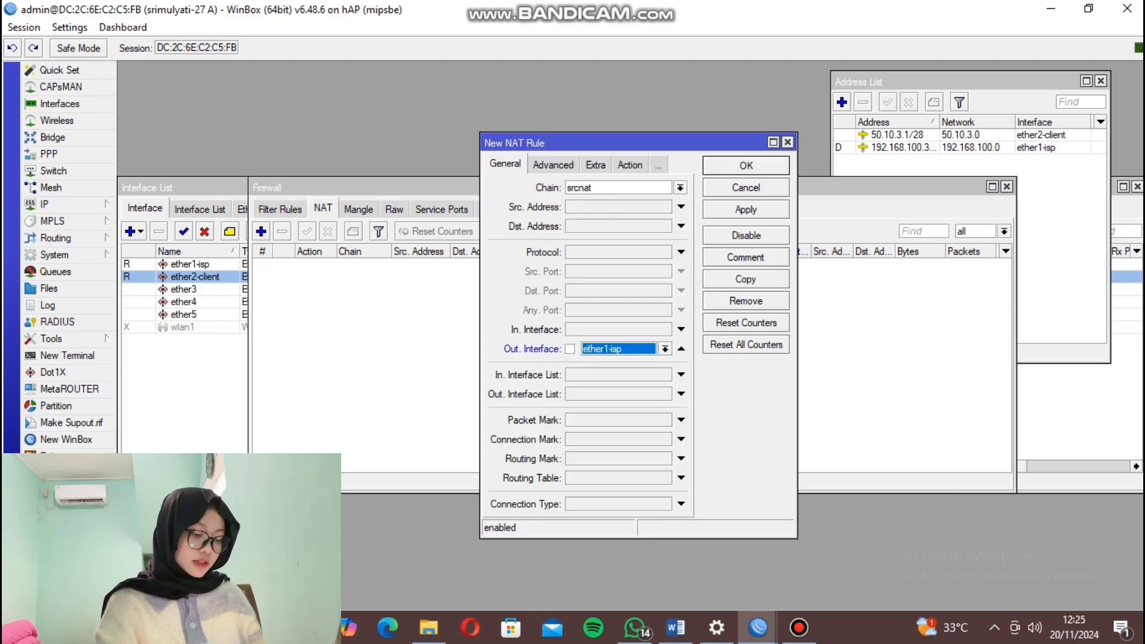
click(630, 165)
click(681, 188)
click(574, 267)
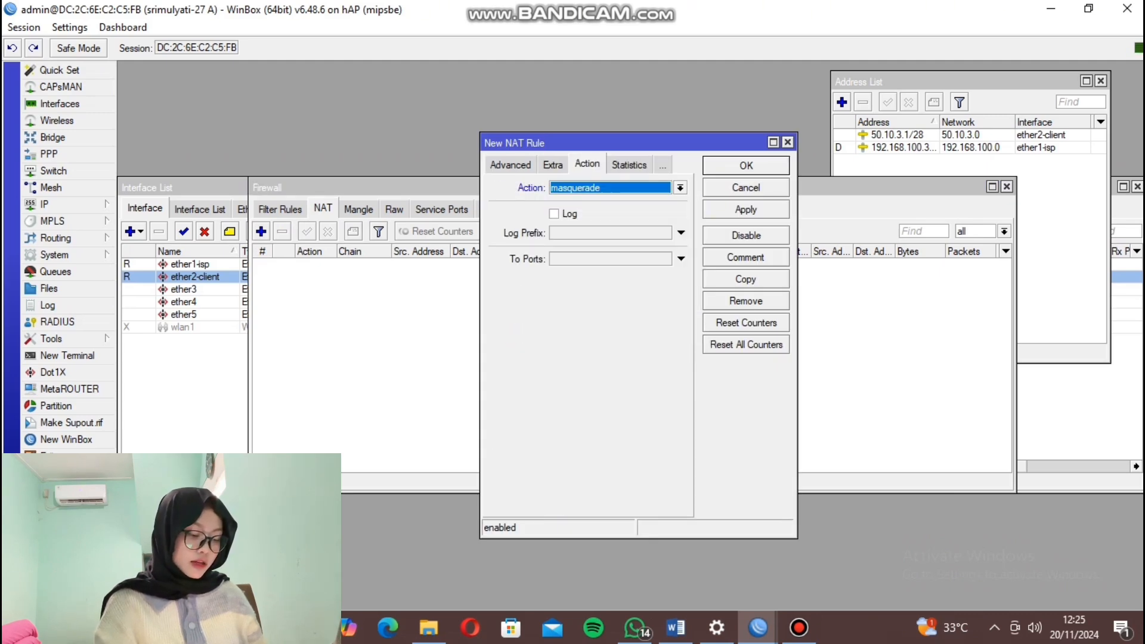
click(747, 209)
click(746, 166)
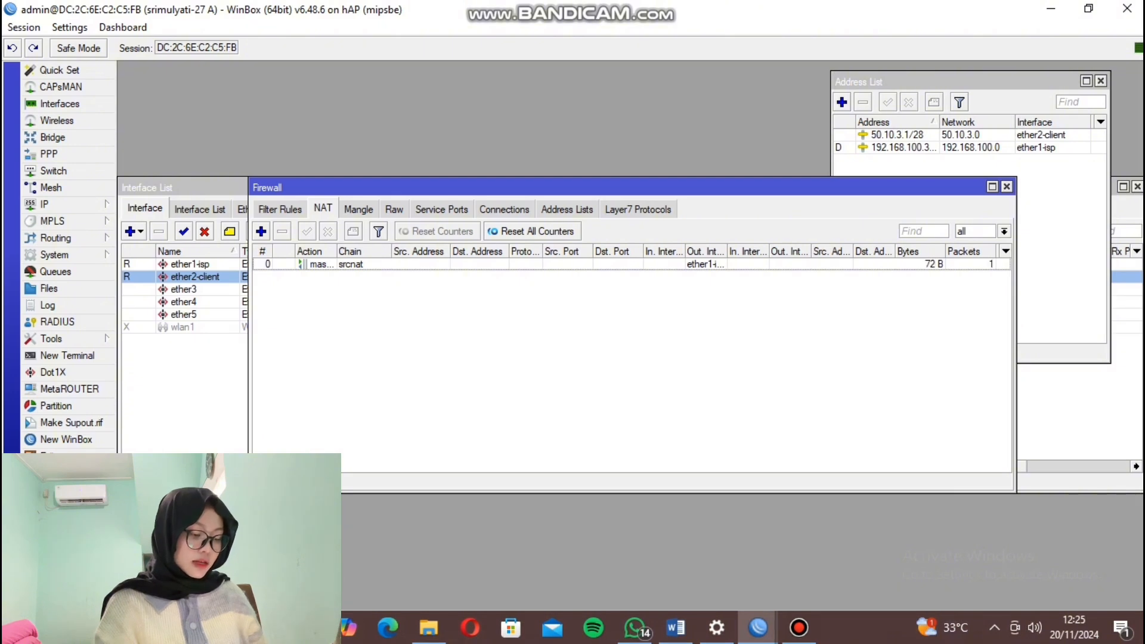
click(638, 209)
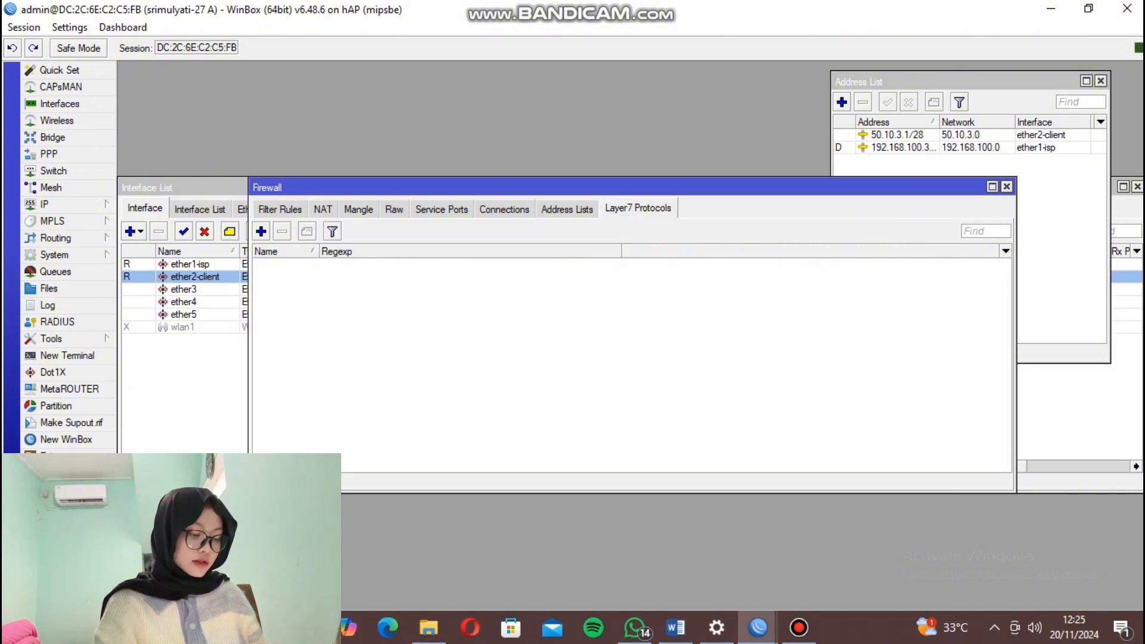
Add Layer7 protocols linux.org and sman5krw.sch.id with regexps ^.+(linux.org).*$ and ^.+(sman5krw.sch.id).*$.
click(261, 231)
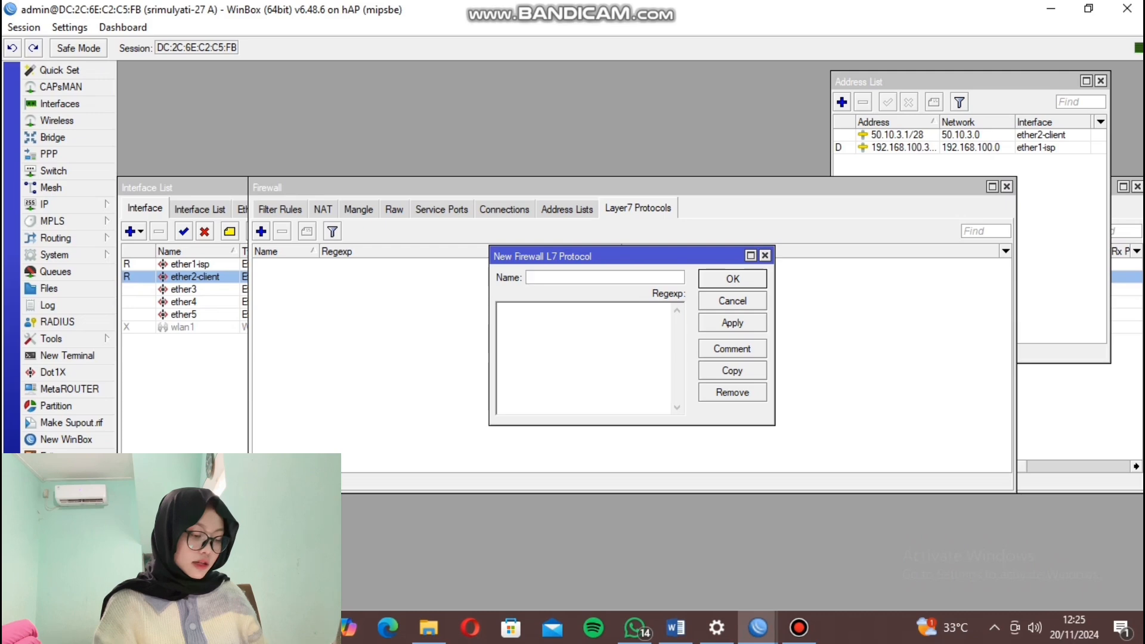
text(linu)
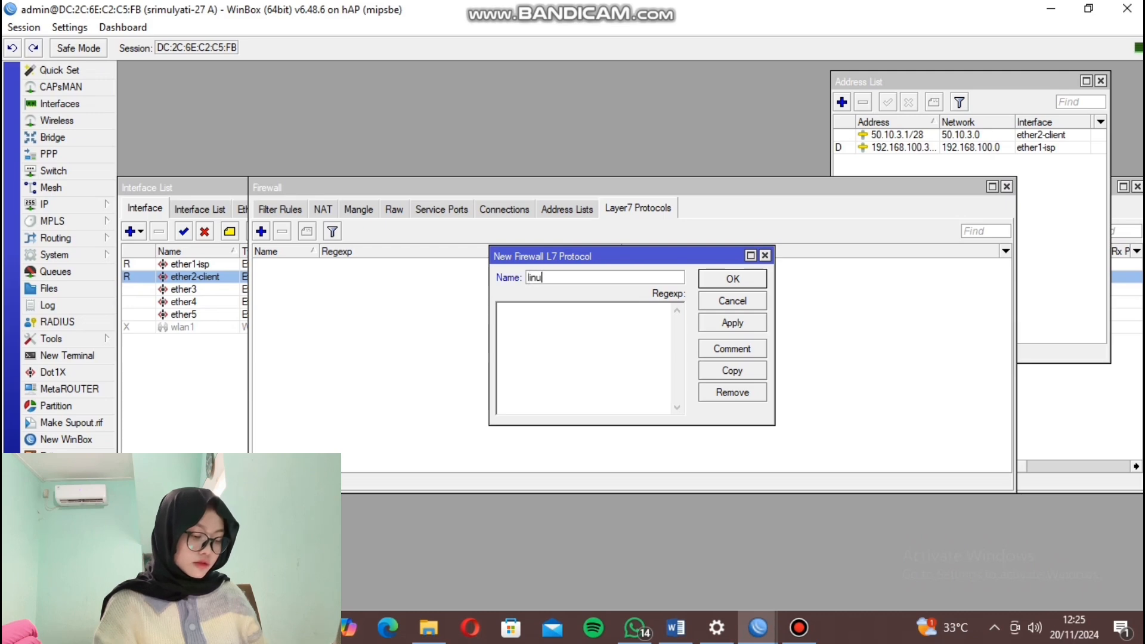
text(x.org)
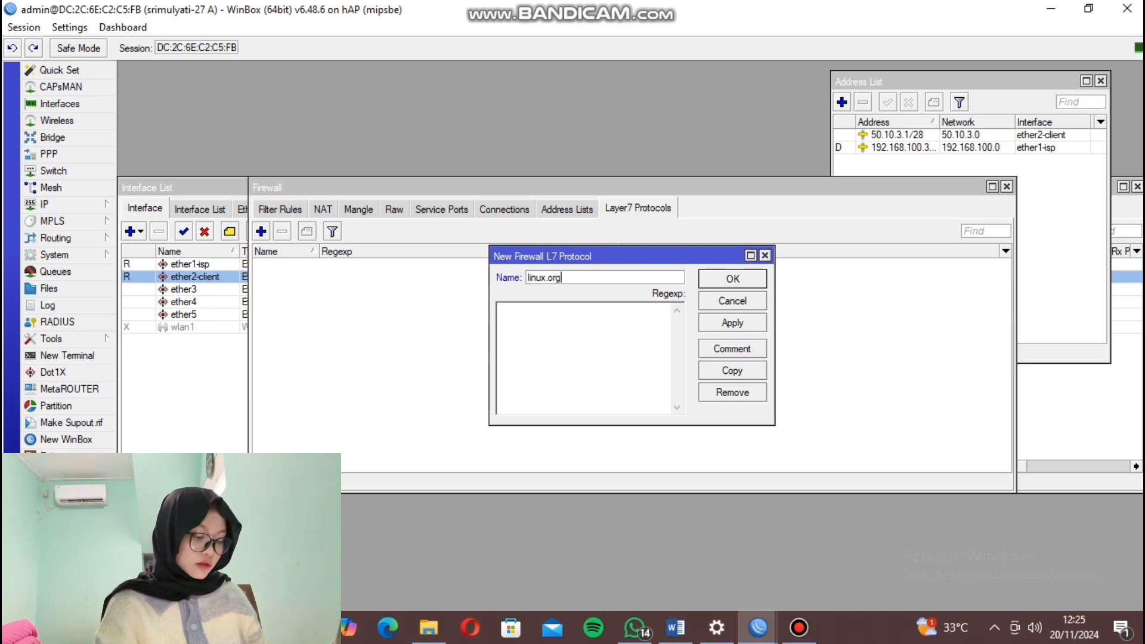
click(500, 309)
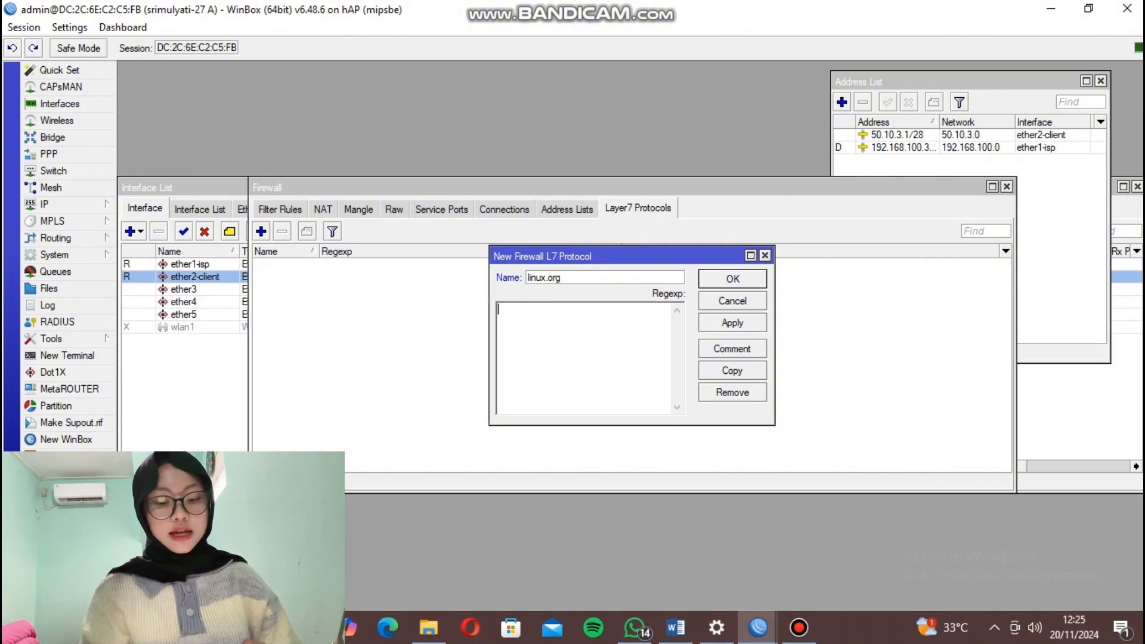
text(^.)
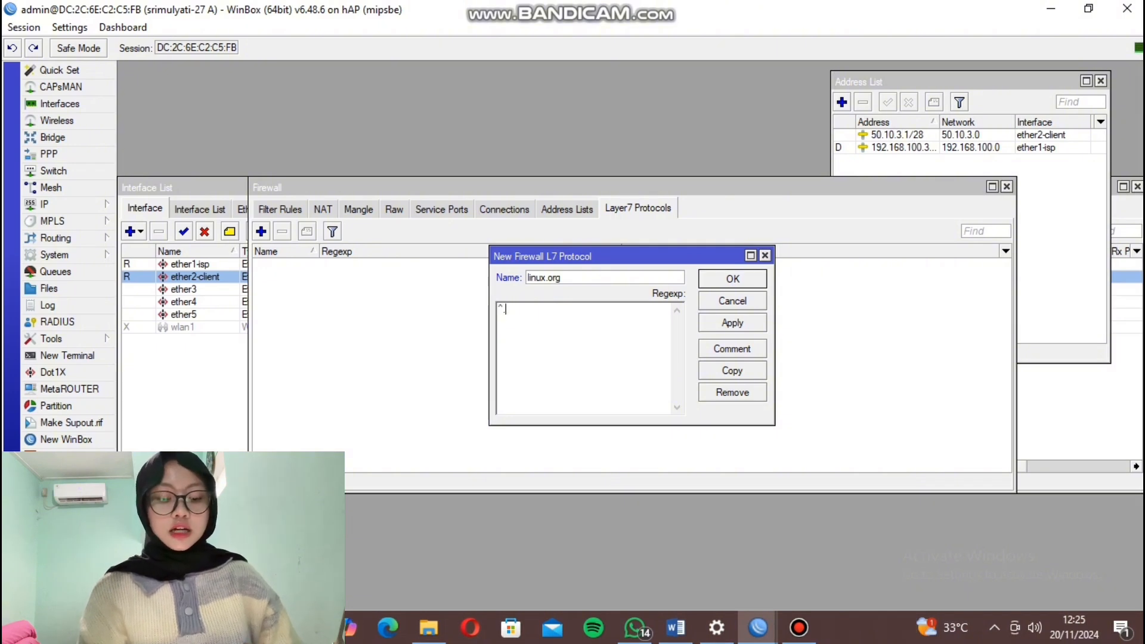
text(+(linu)
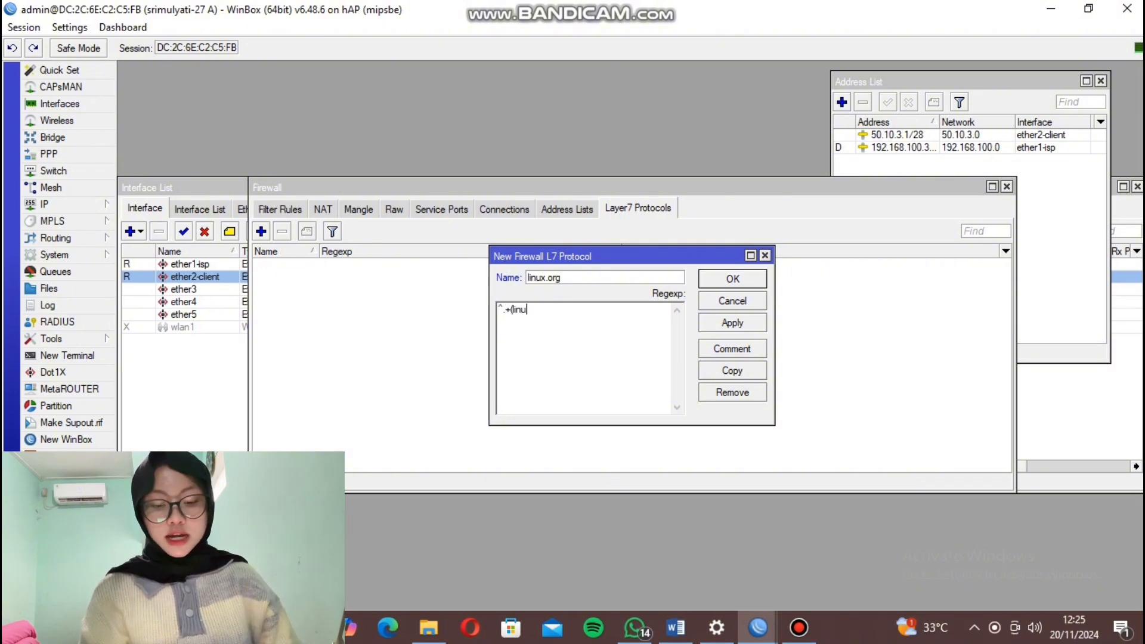
text(x.org)
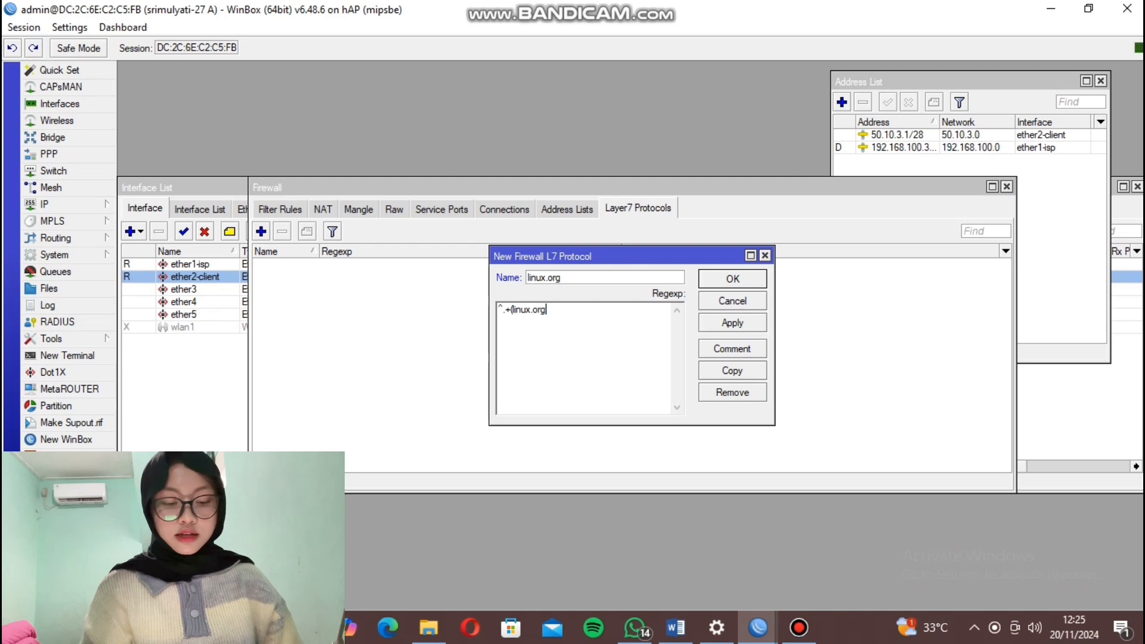
text())
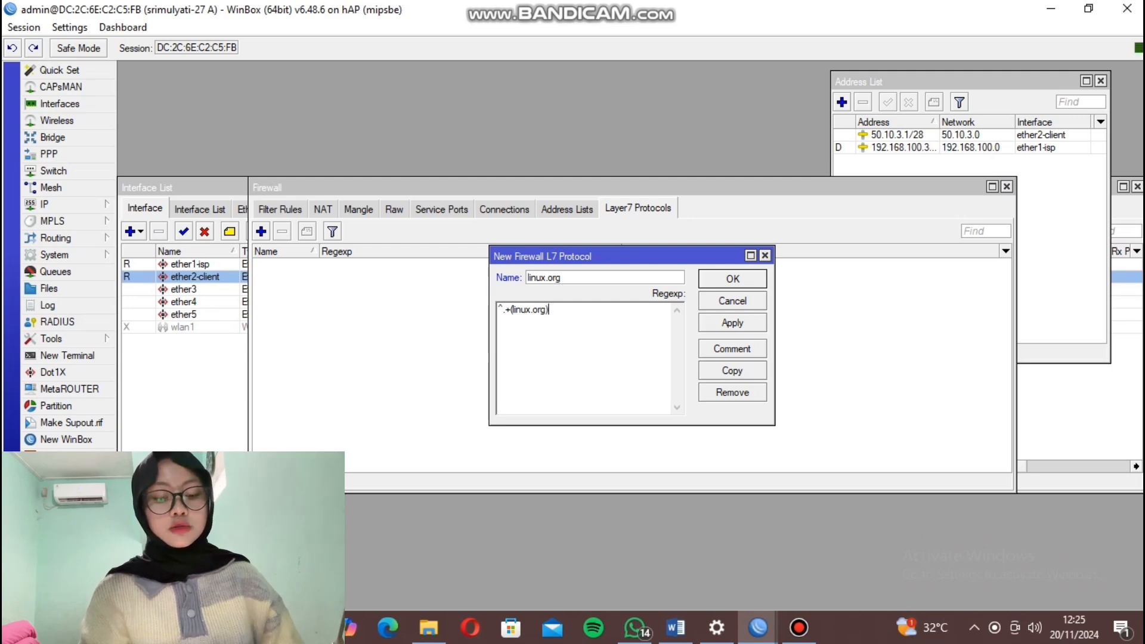
text(.)
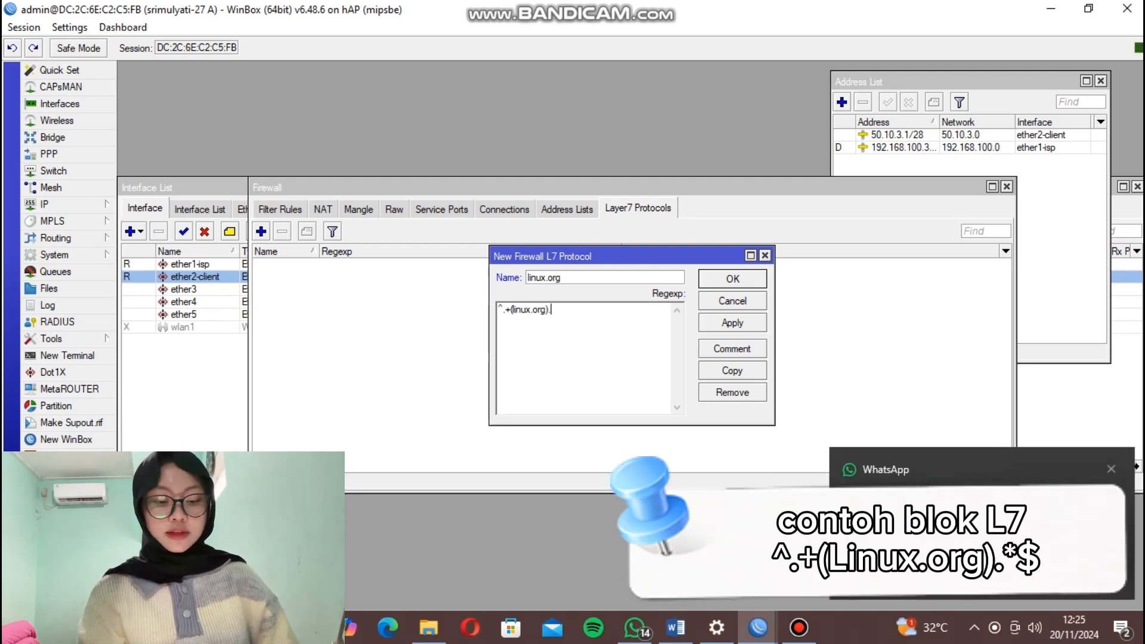
text(*$)
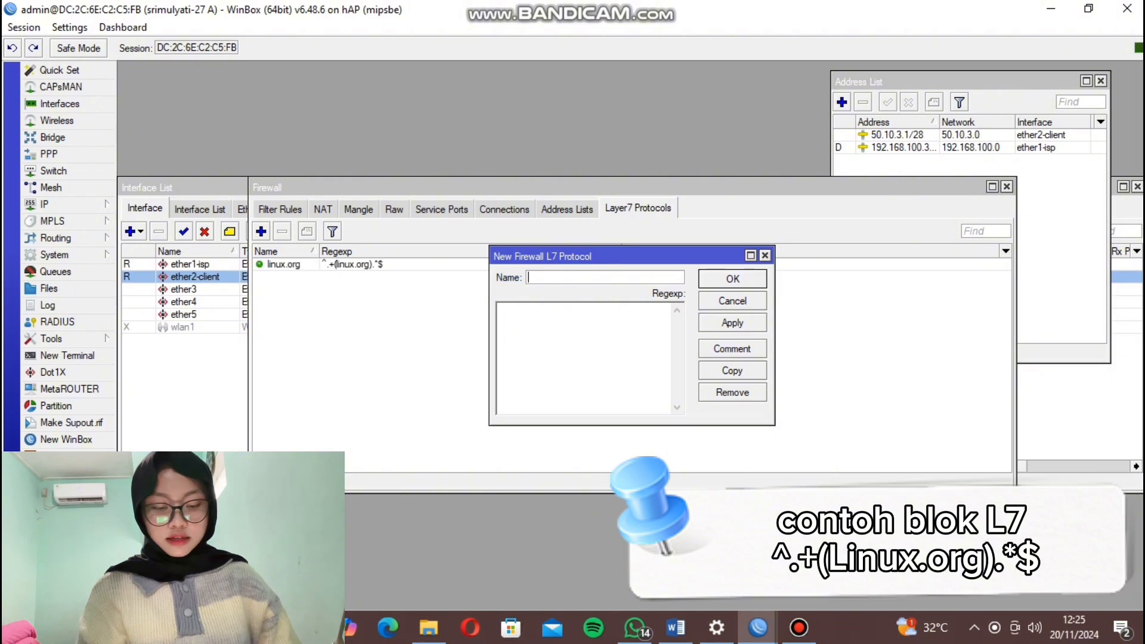
text(sman5krw)
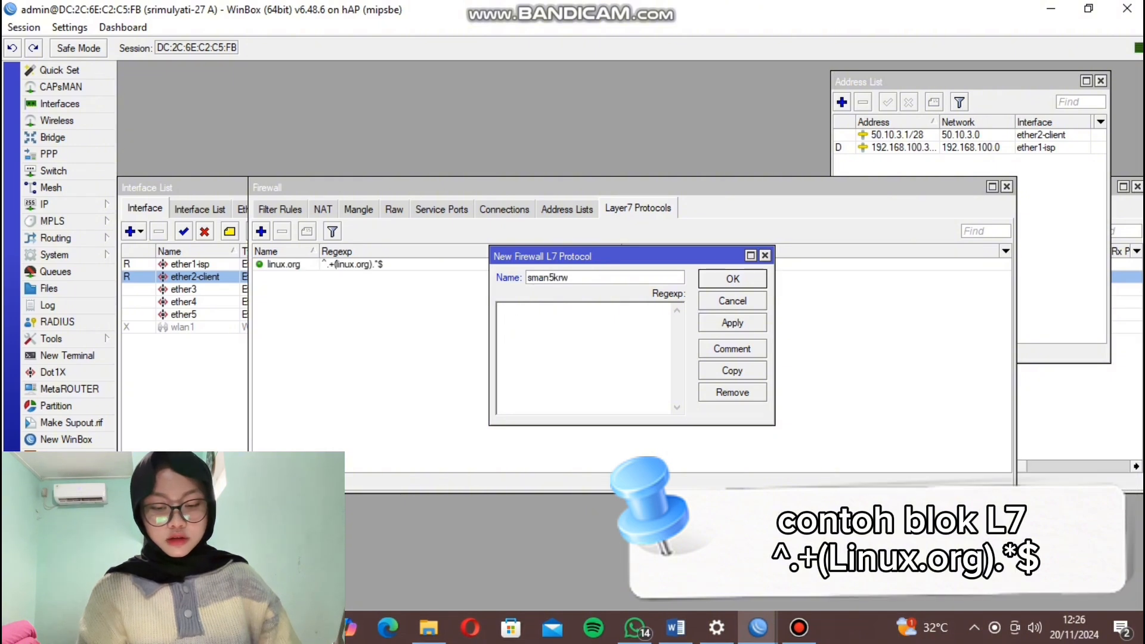
text(.sch.i)
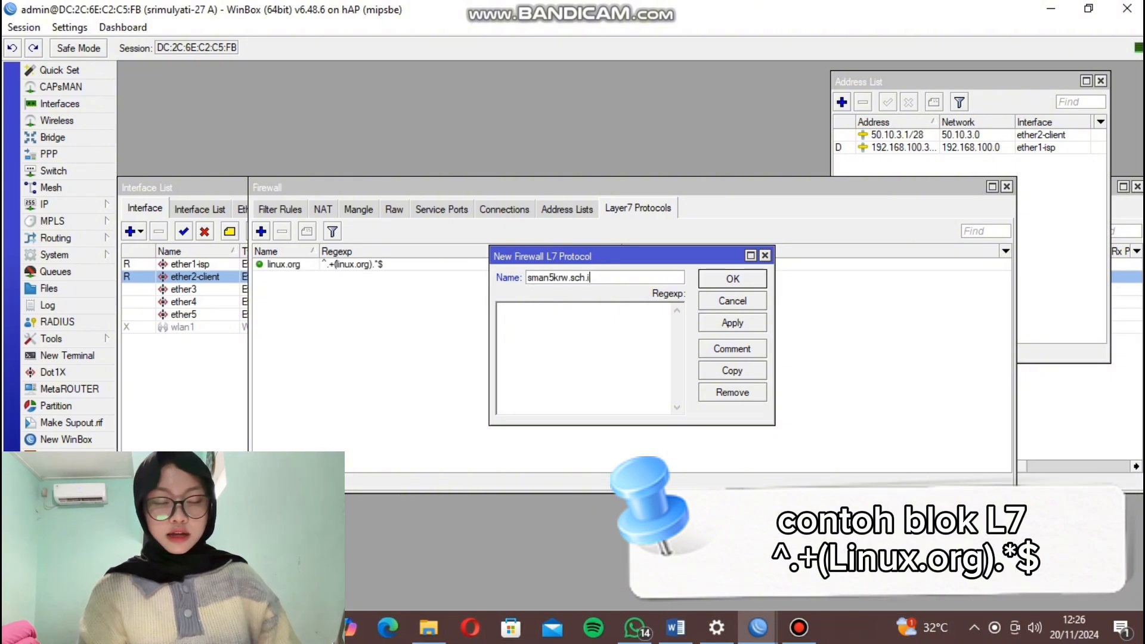
text(d^.+)
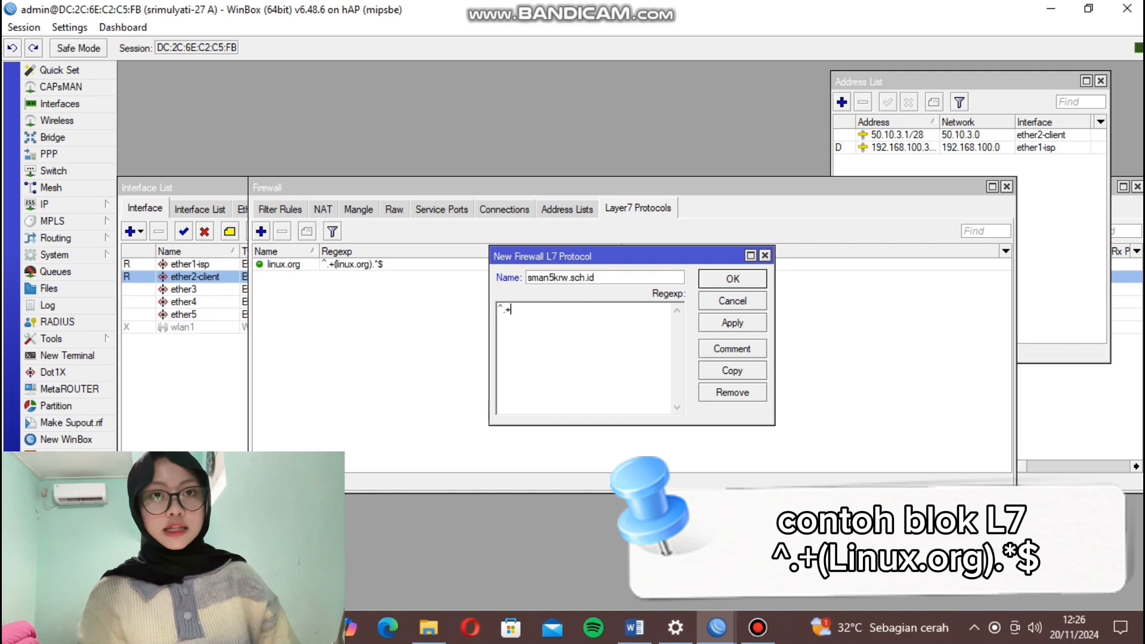
text((sman5krw.sch)
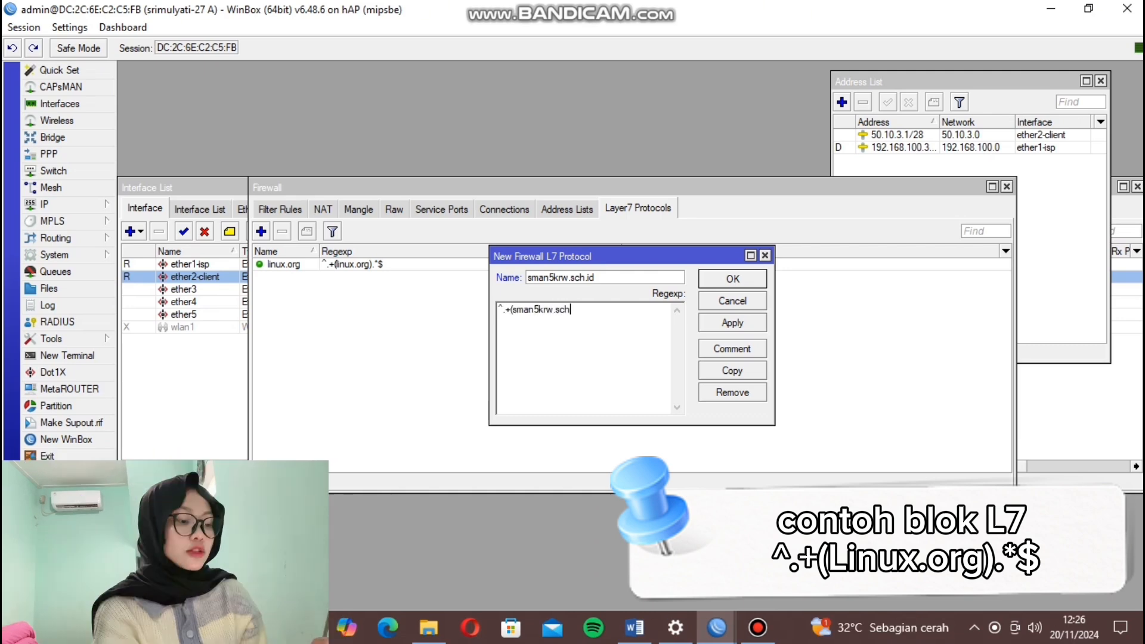
text(.id).*$)
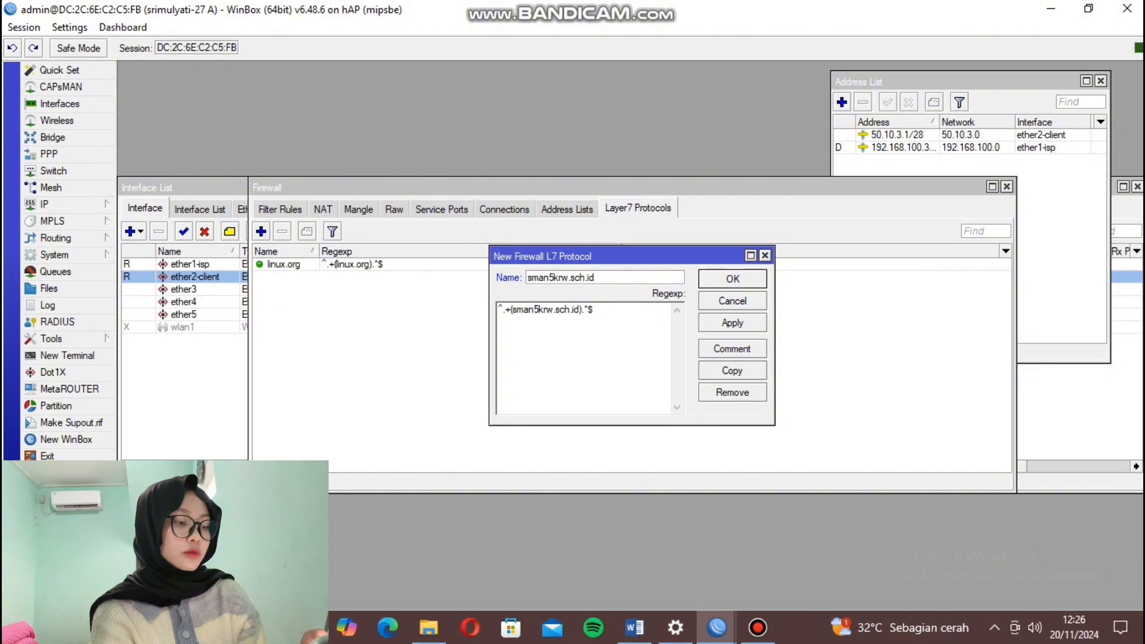
click(733, 323)
click(732, 279)
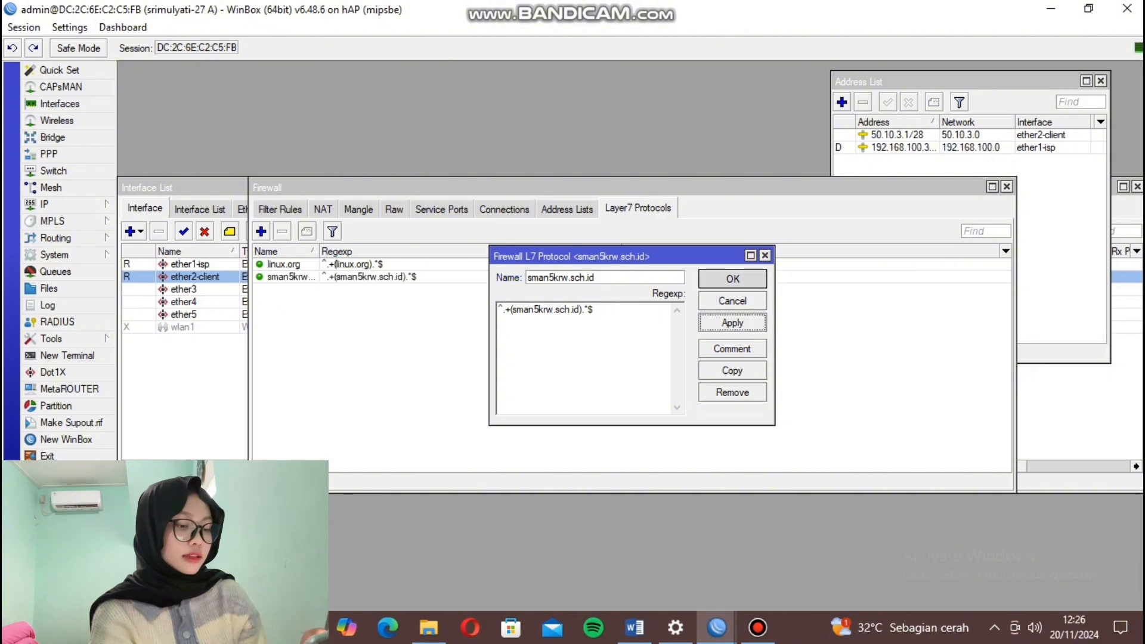
Add a filter rule that drops traffic matching the linux.org Layer7 protocol.
click(280, 209)
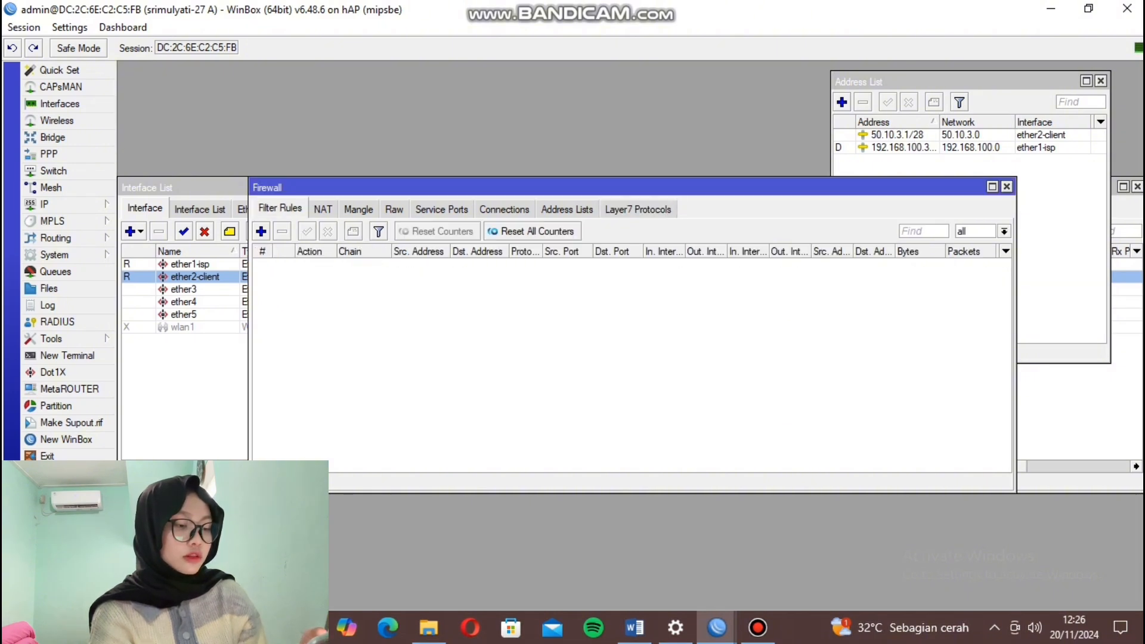
click(260, 232)
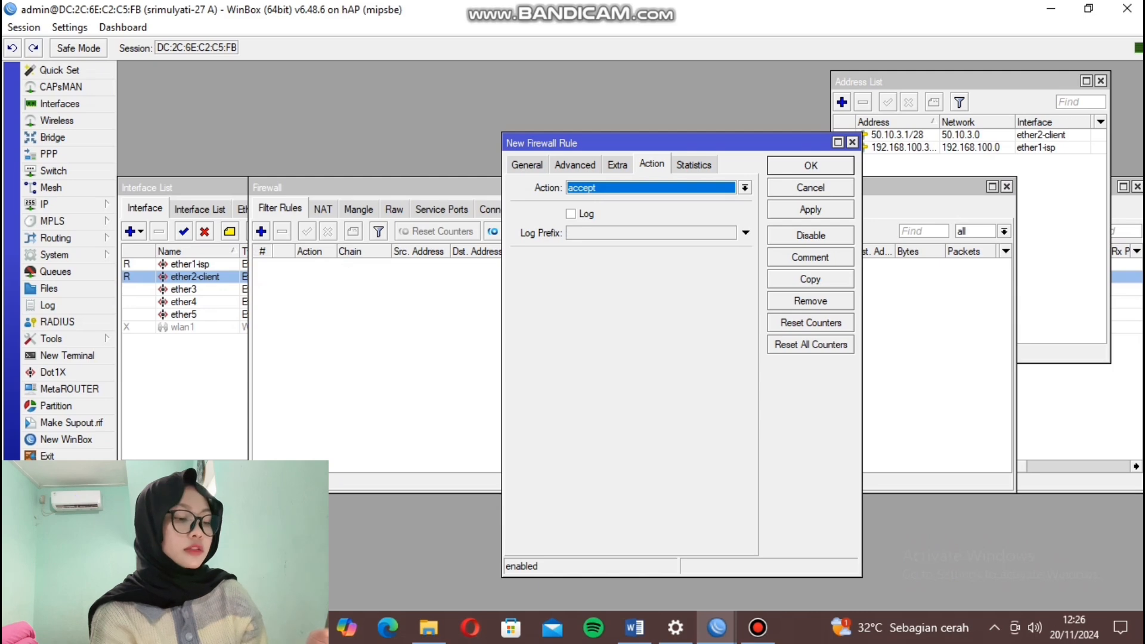
click(746, 188)
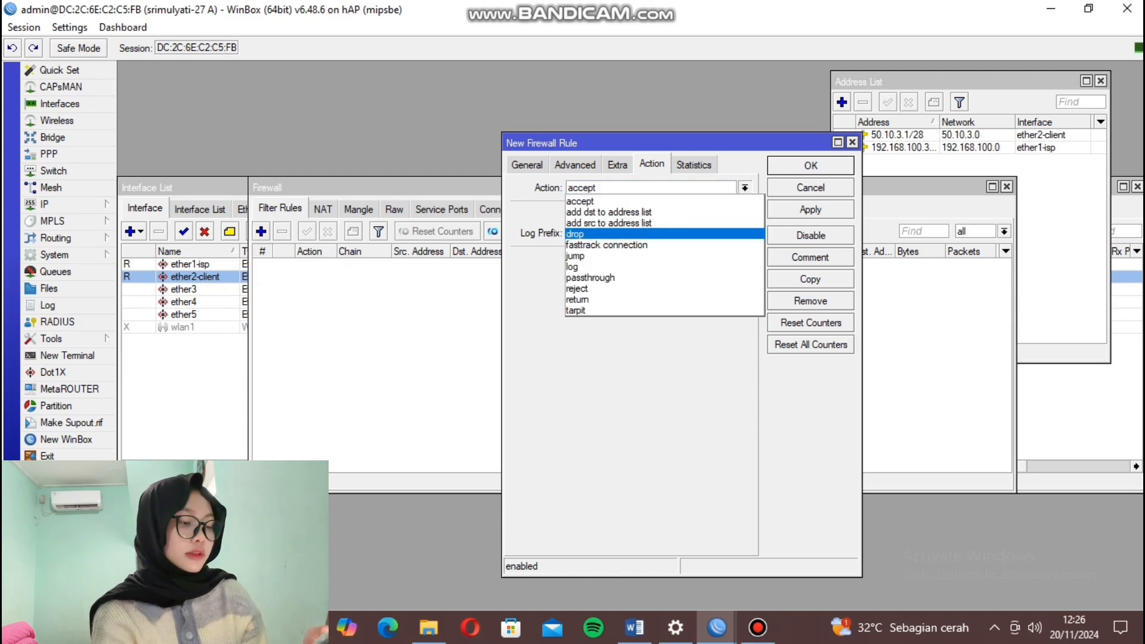
click(687, 233)
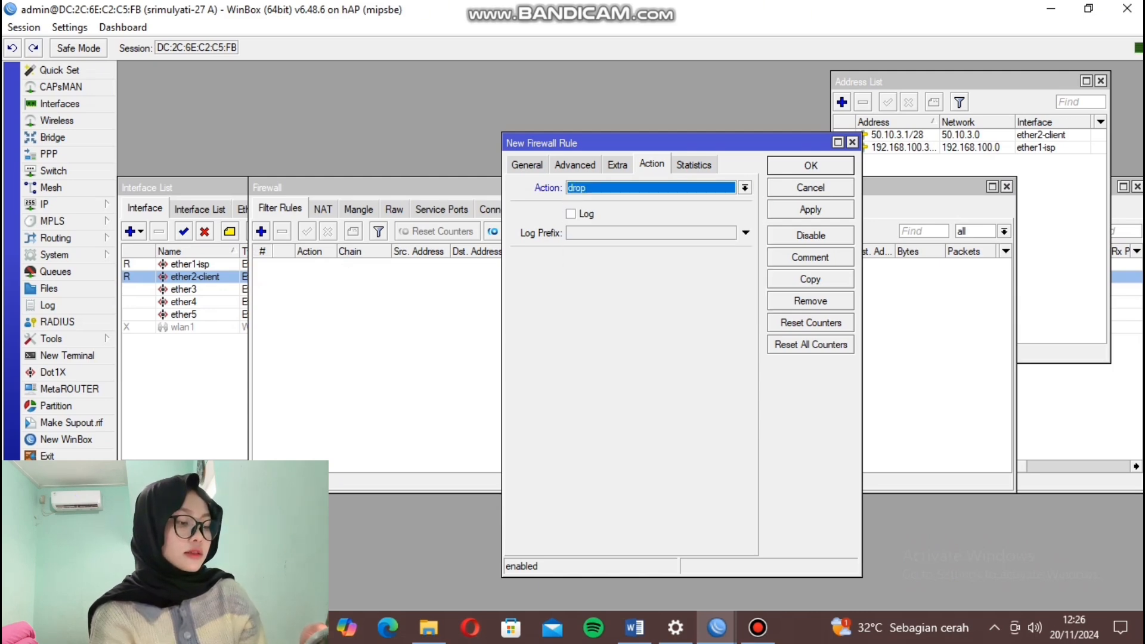
click(575, 164)
click(729, 233)
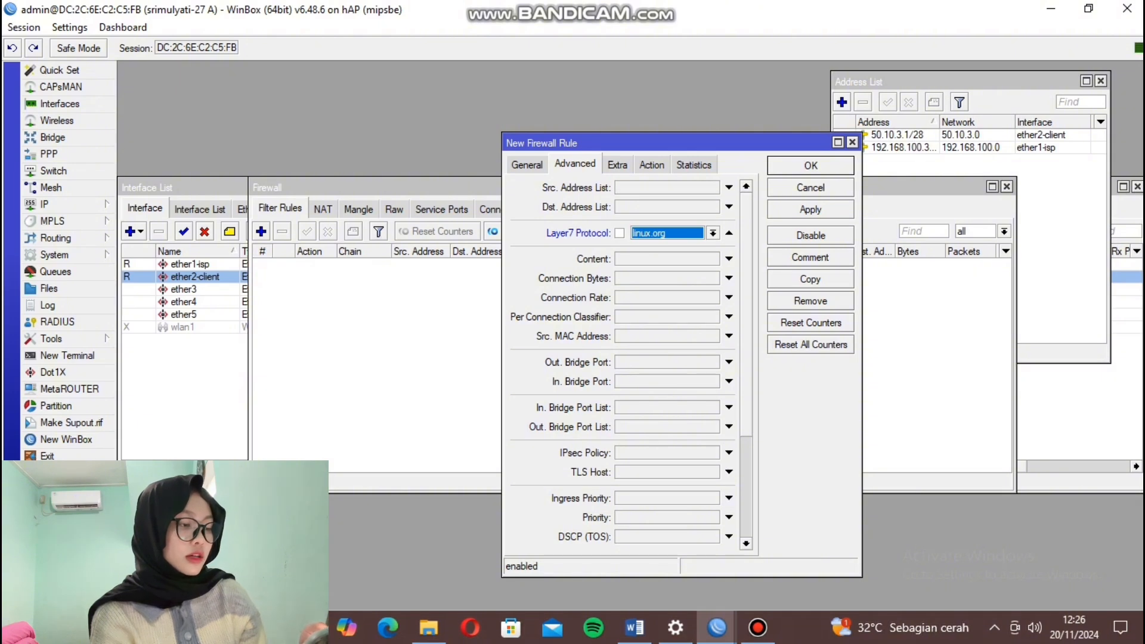
click(811, 209)
click(811, 166)
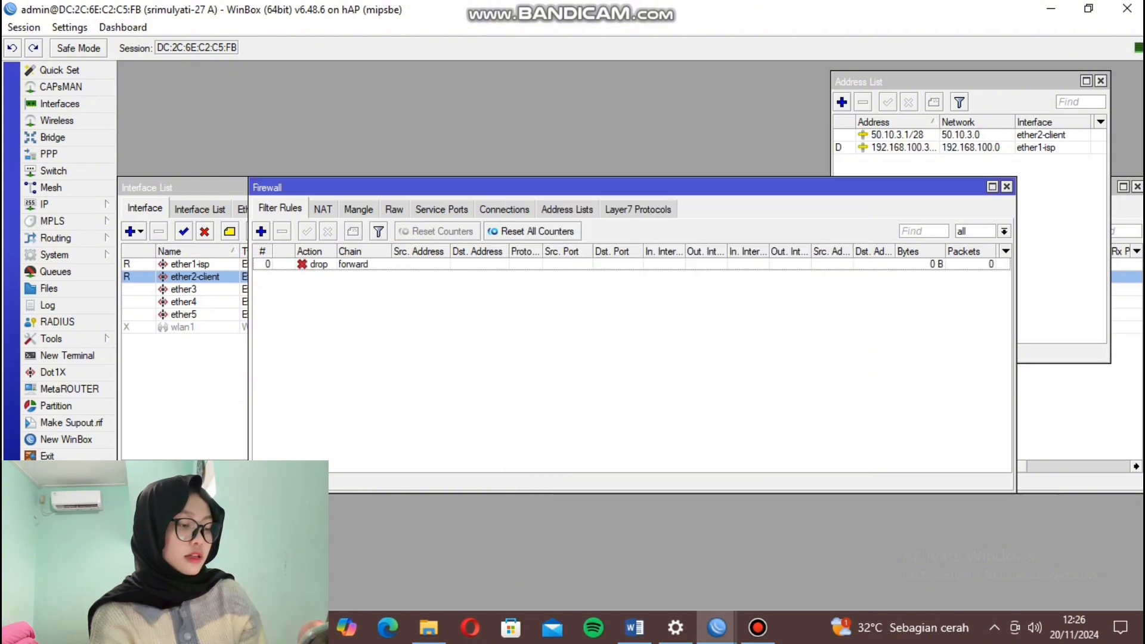
Add a second filter rule that drops traffic matching the sman5krw.sch.id Layer7 protocol.
click(261, 231)
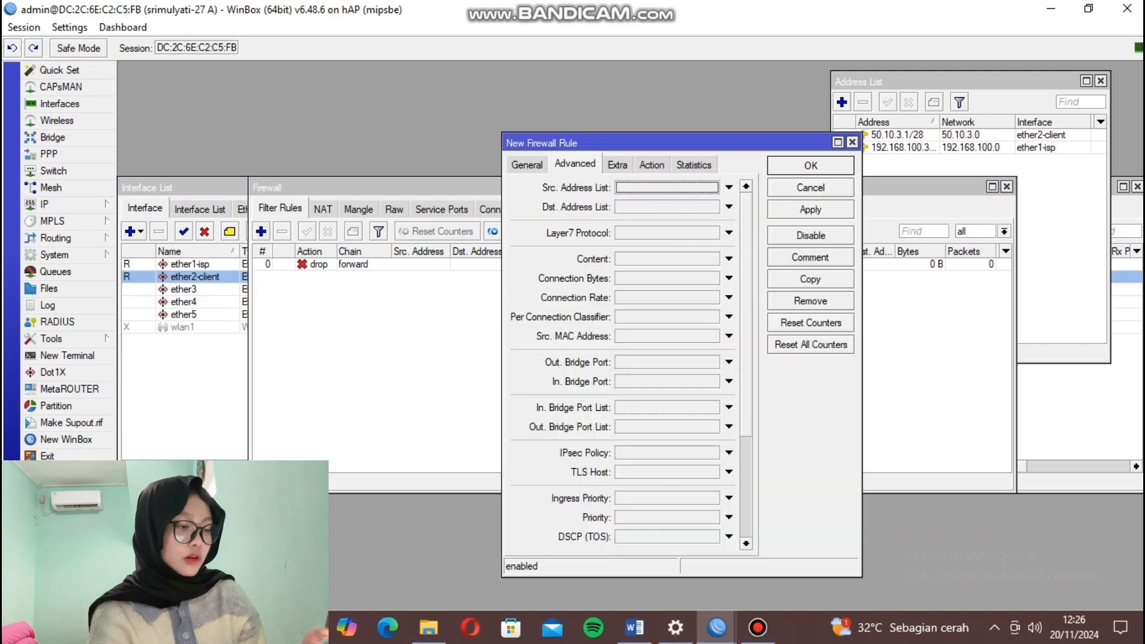
click(729, 233)
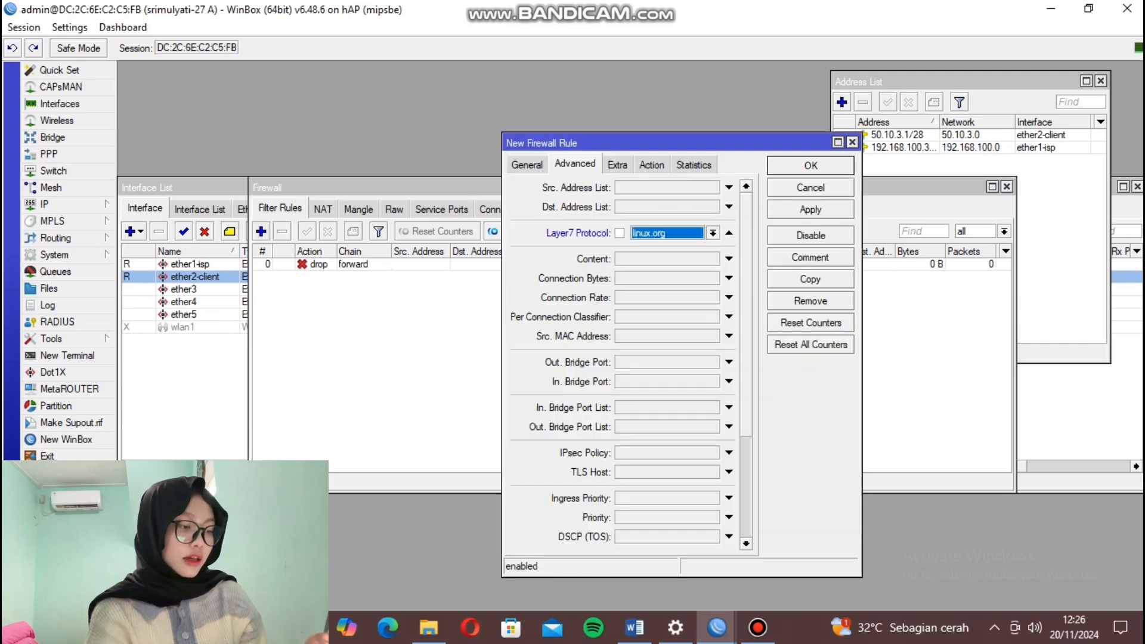
click(713, 233)
key(Return)
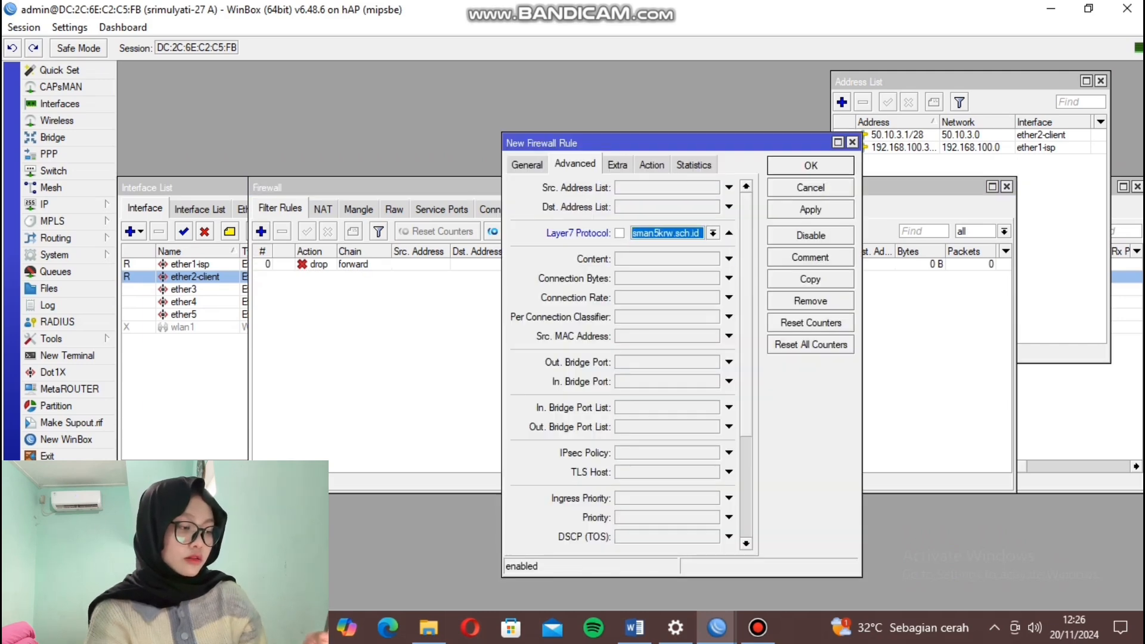
click(651, 165)
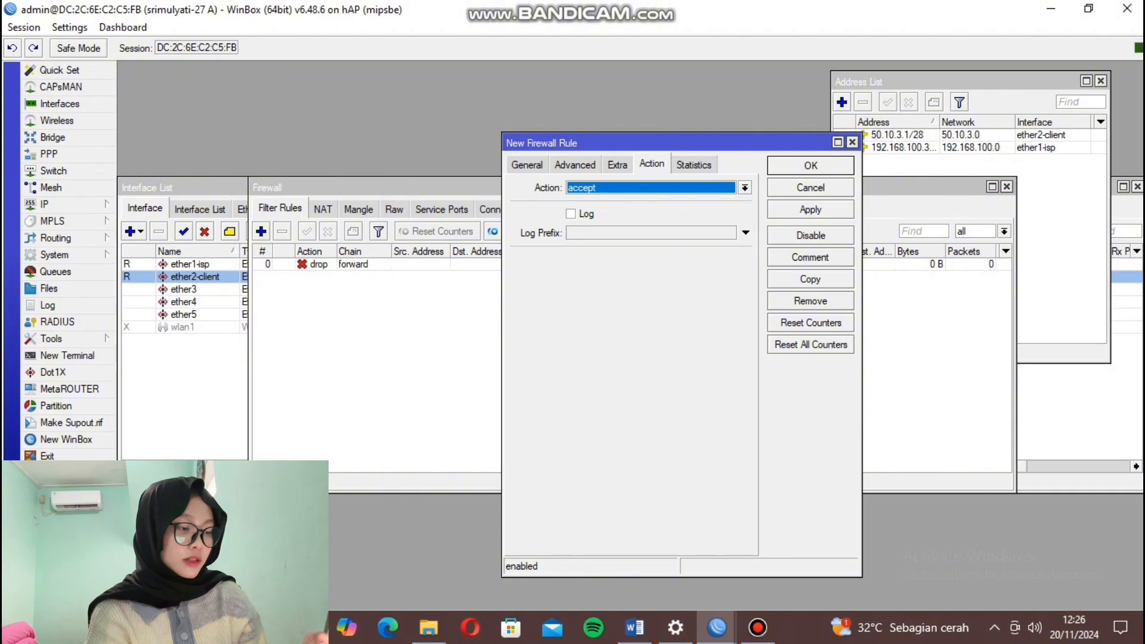
click(745, 188)
key(Up)
key(Up)
key(Up)
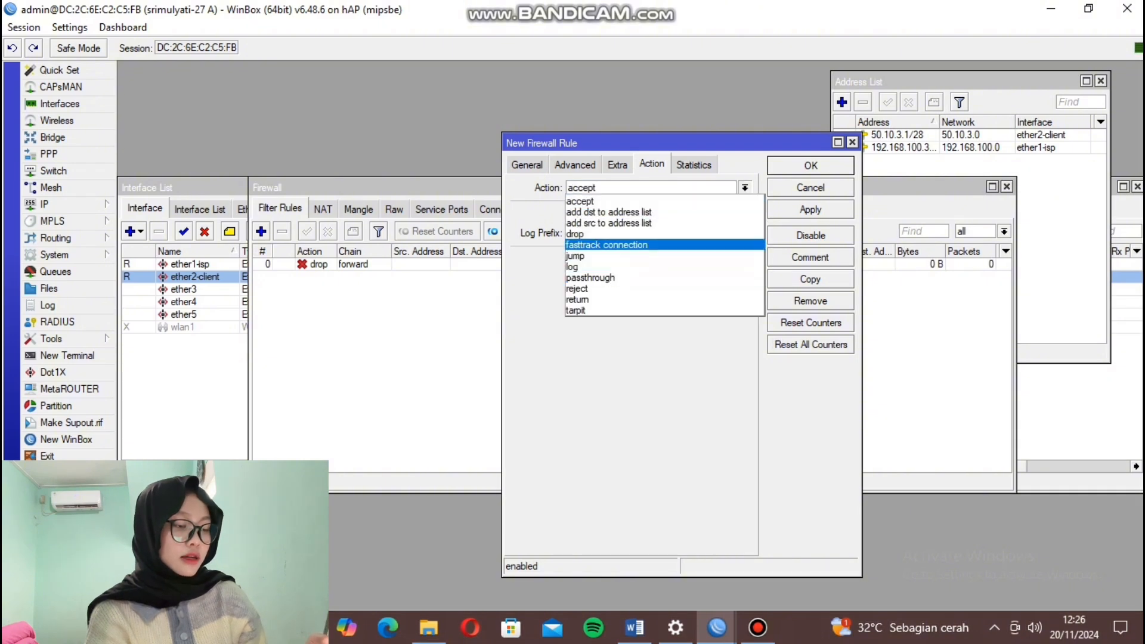
key(Up)
key(Return)
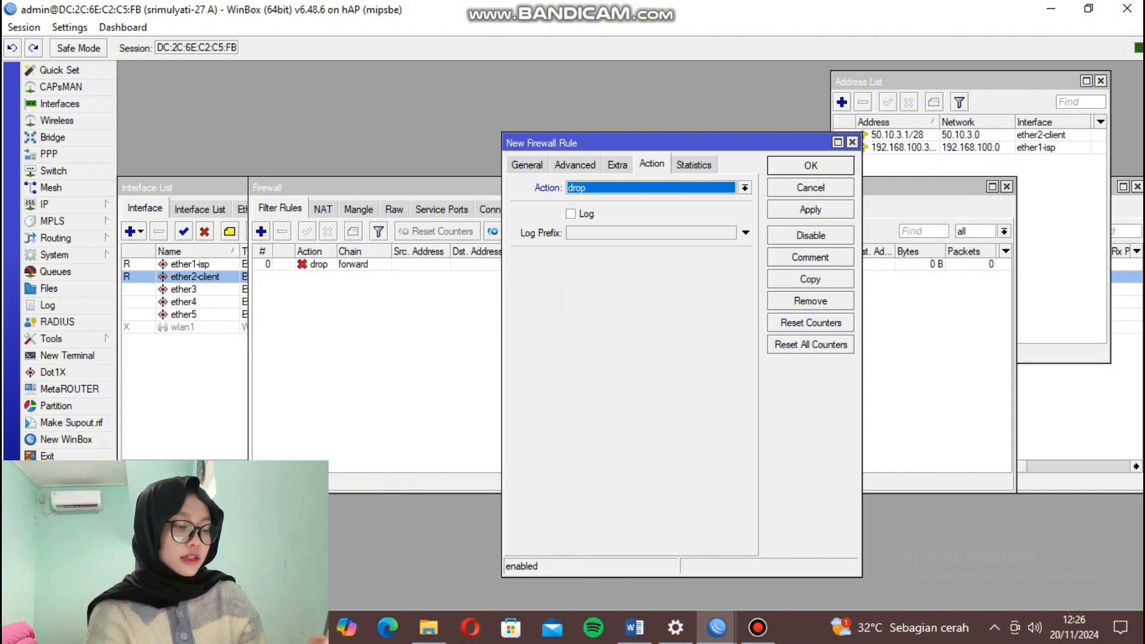
click(811, 210)
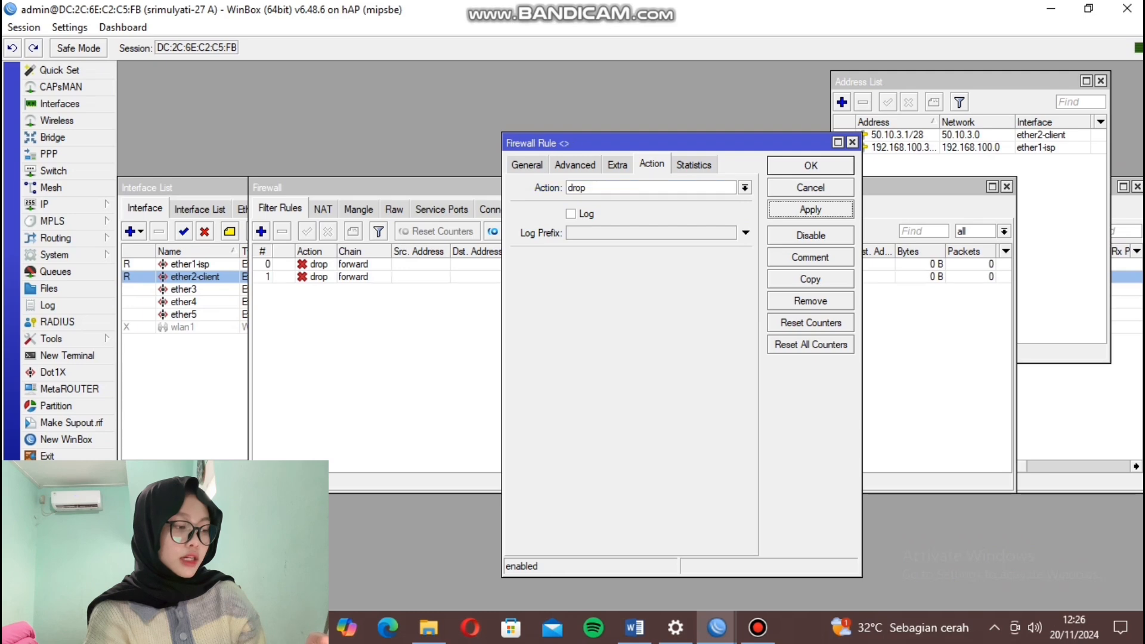
click(811, 166)
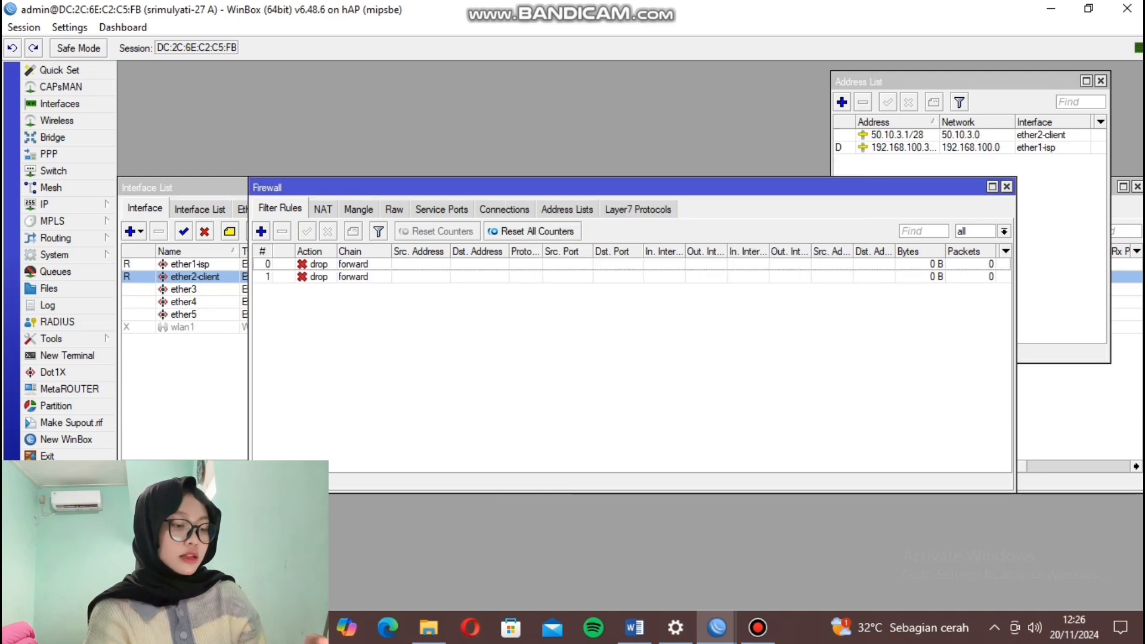
Start a new NAT rule with action redirect to port 3128.
click(323, 209)
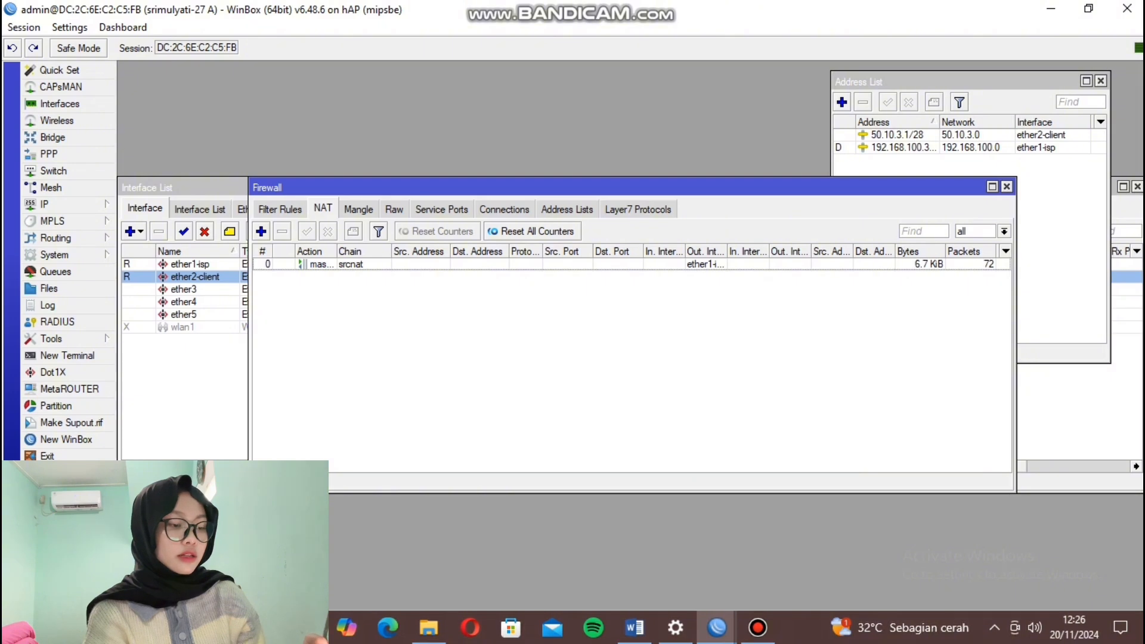
click(261, 232)
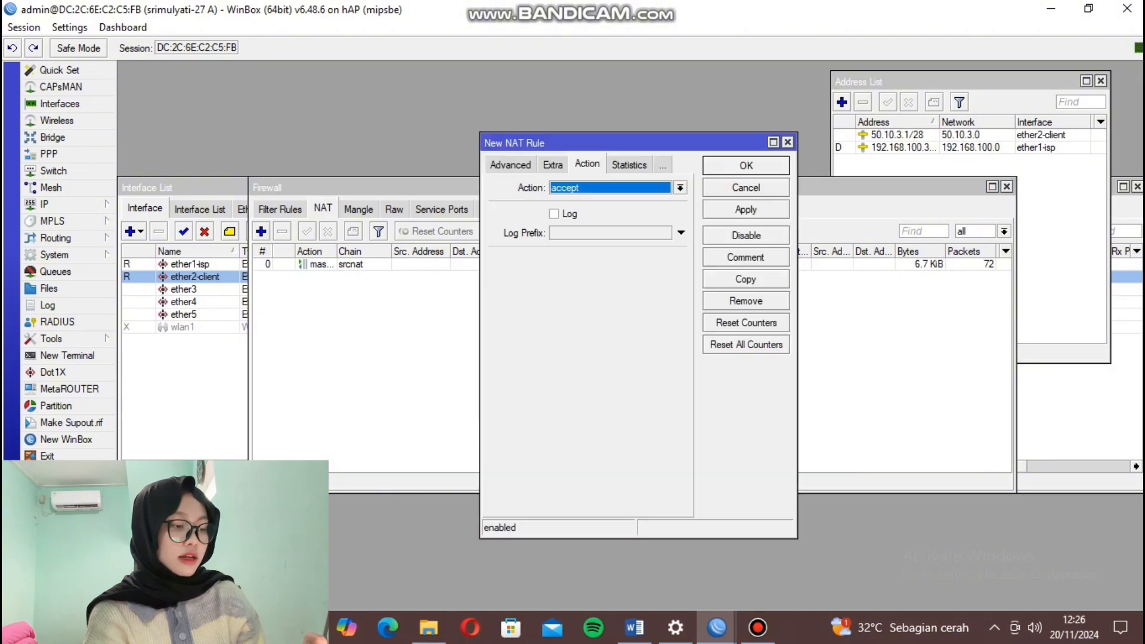
click(680, 187)
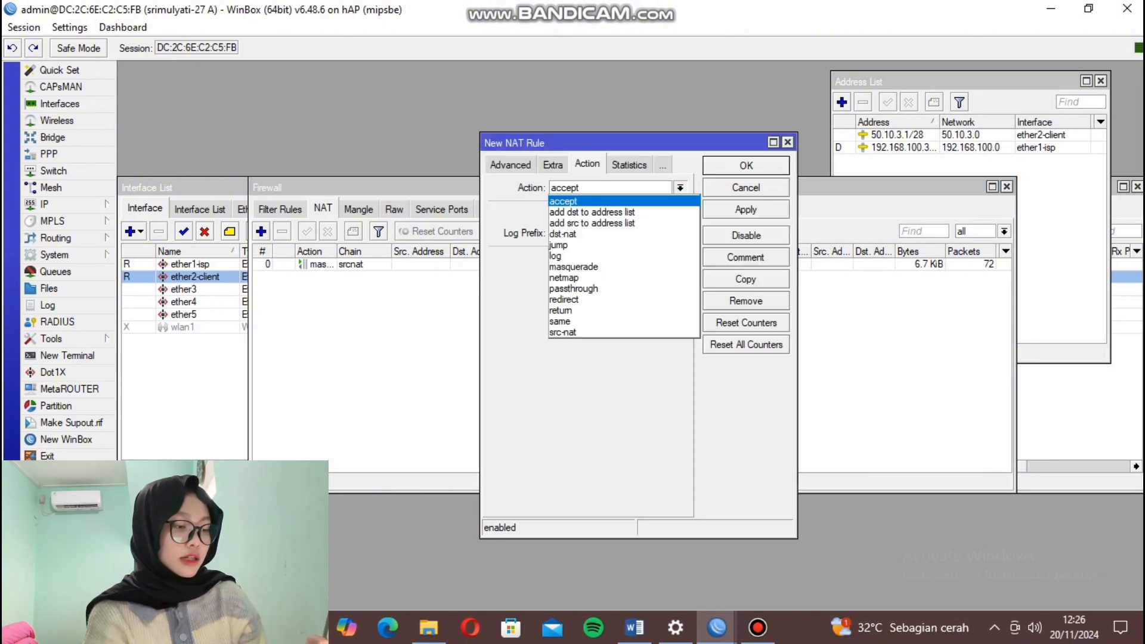
click(565, 300)
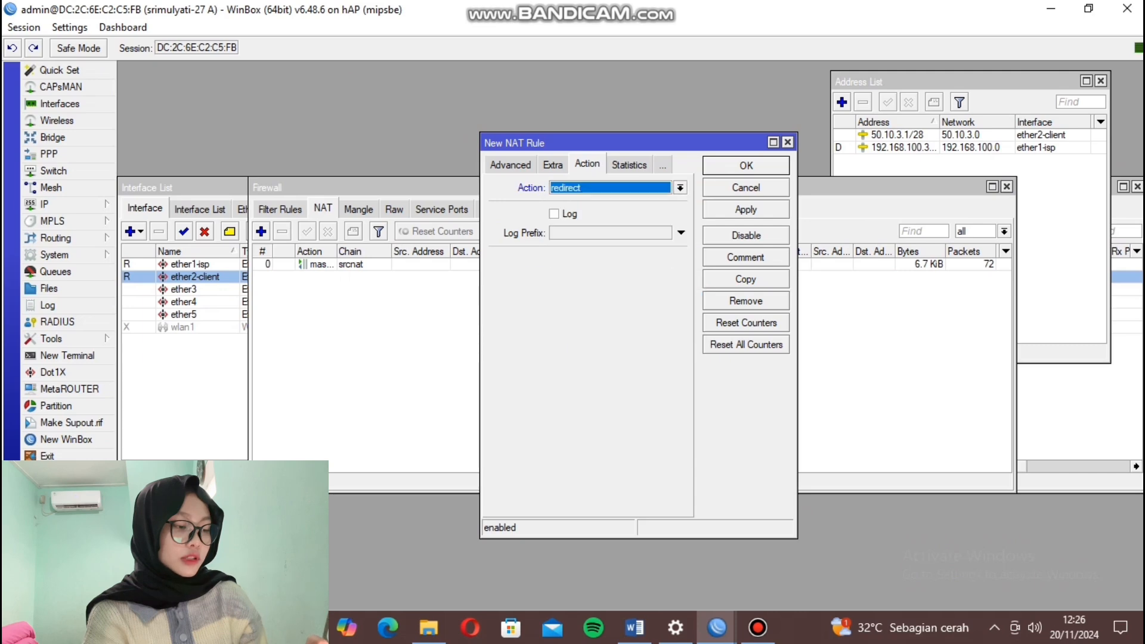
click(681, 259)
text(3128)
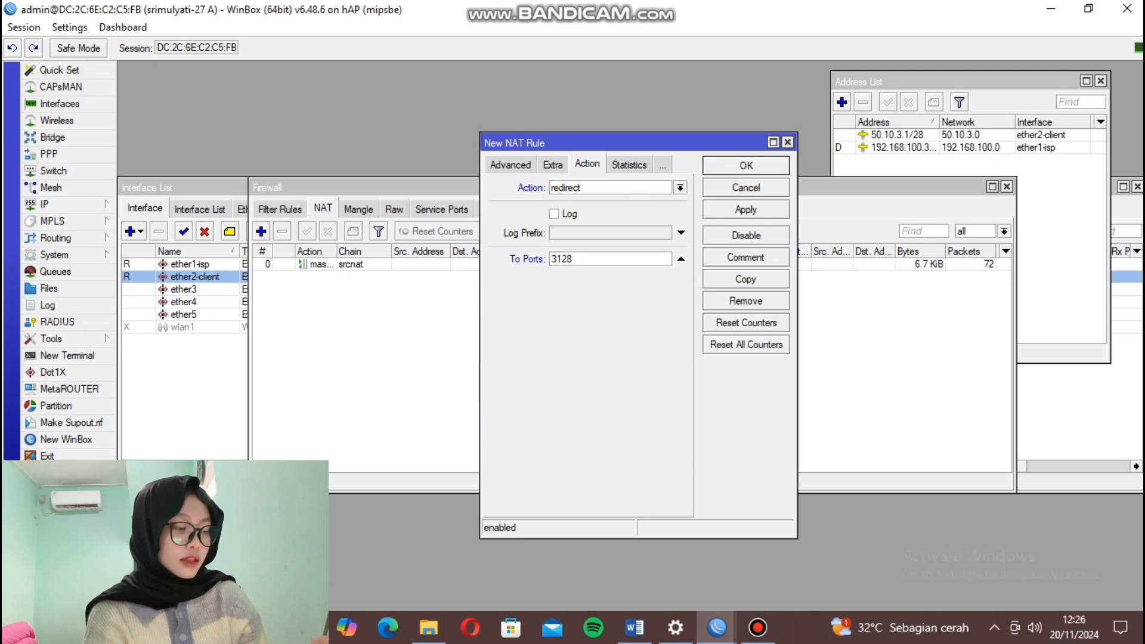
Make the redirect rule match dstnat tcp port 80 arriving on ether2-client and save it.
click(510, 165)
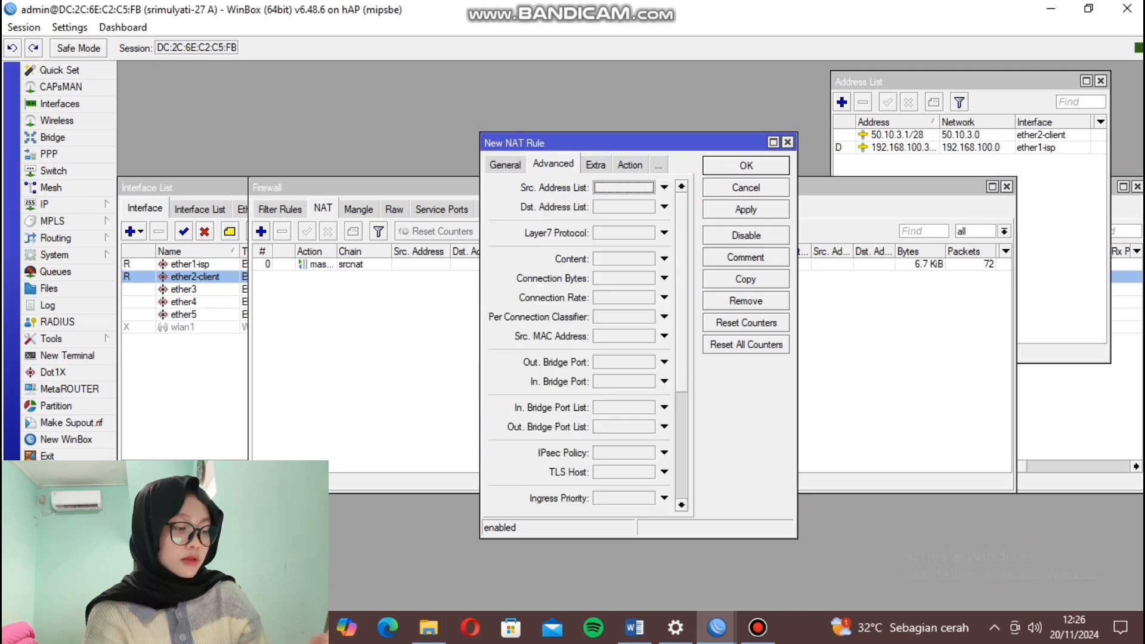
click(505, 165)
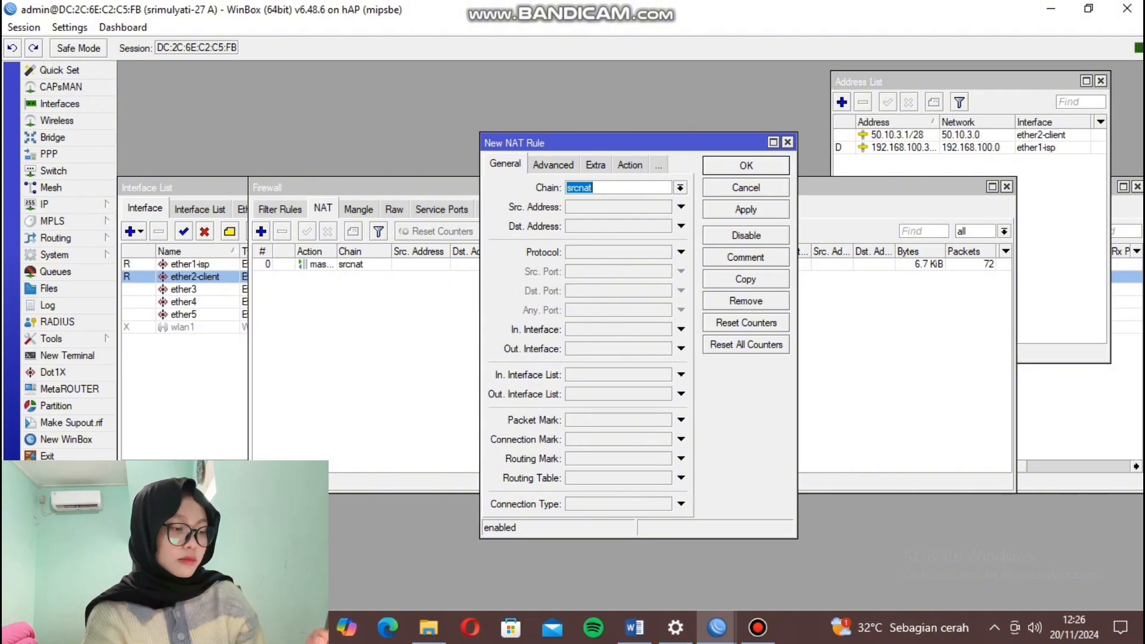
click(596, 188)
click(680, 188)
click(582, 209)
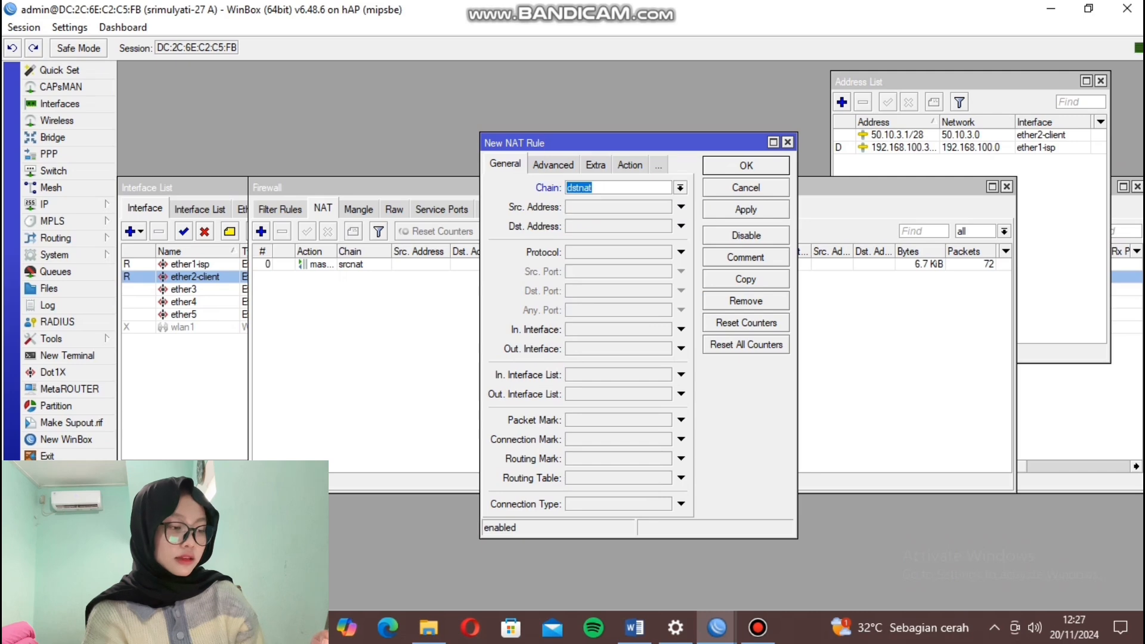
click(682, 253)
click(682, 291)
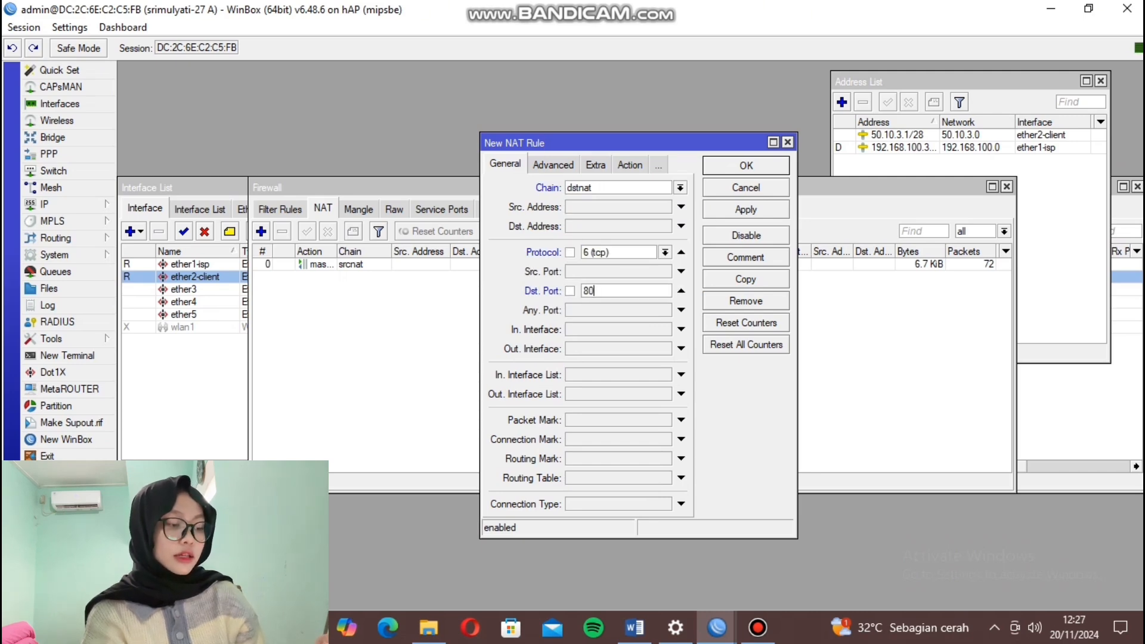
click(681, 329)
click(666, 330)
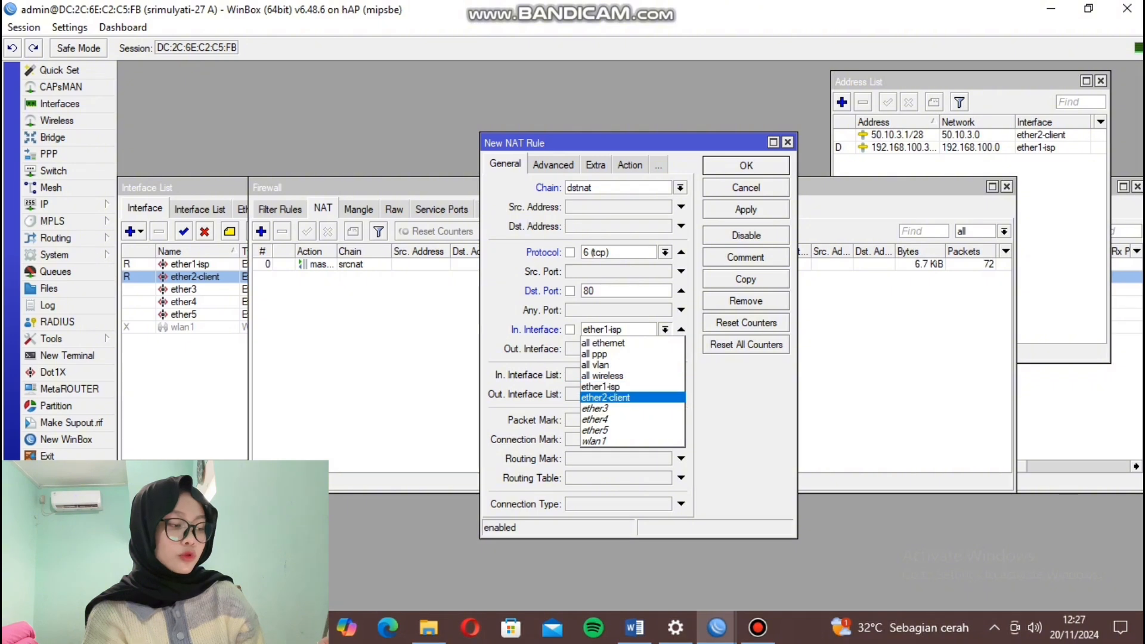
click(615, 397)
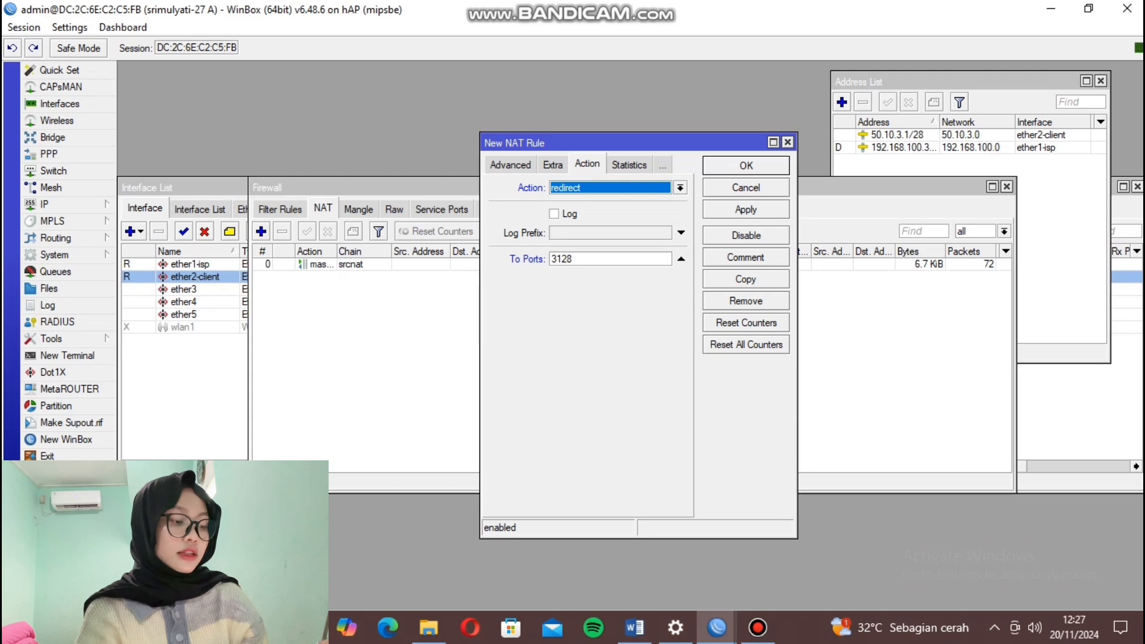
click(746, 210)
click(747, 166)
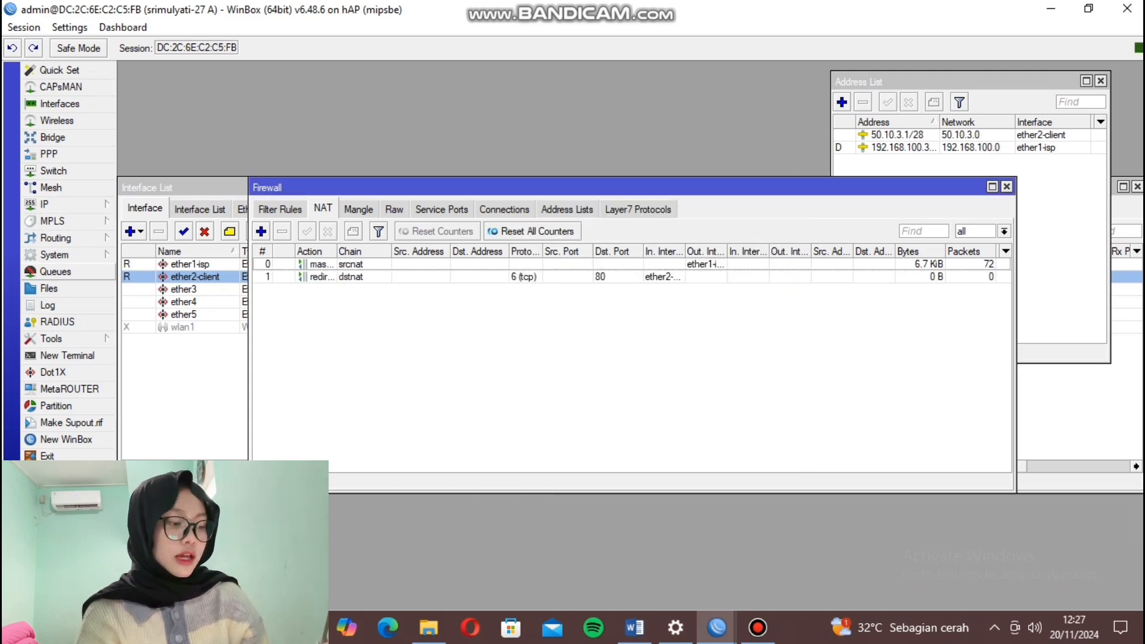
click(55, 272)
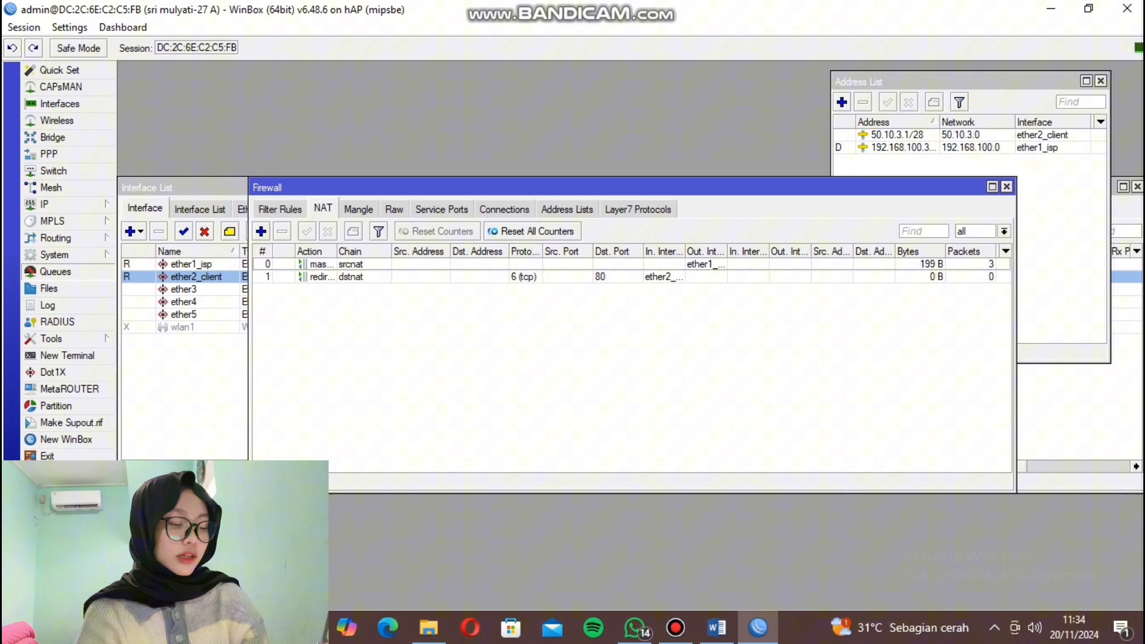
Add simple queue 'client' targeting ether2_client with 500k upload and download max limits.
click(55, 271)
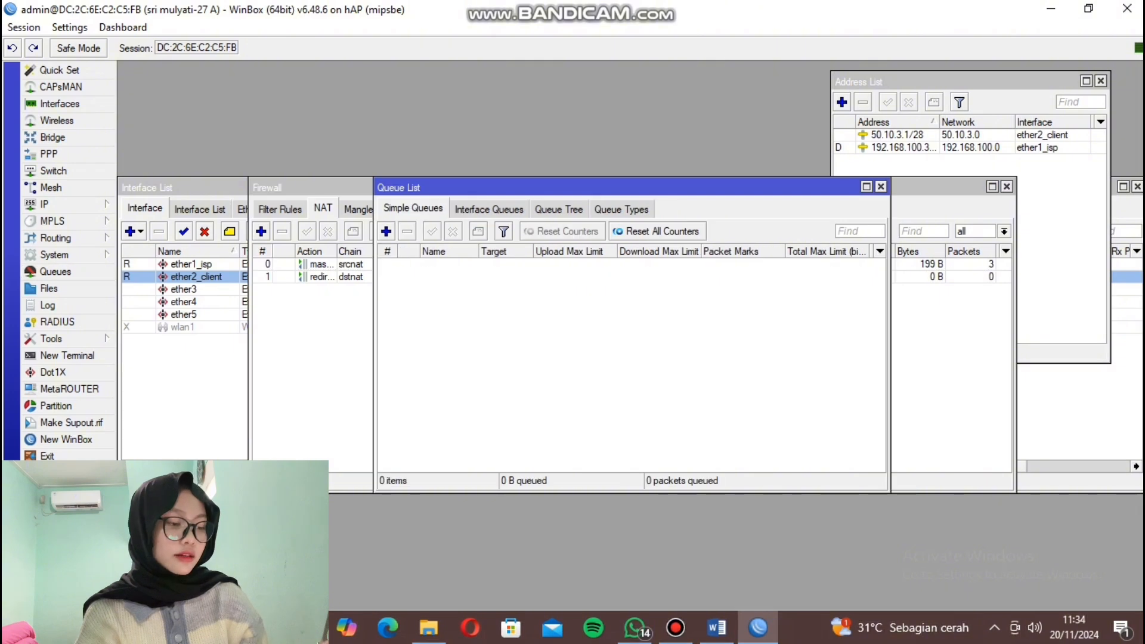
click(386, 231)
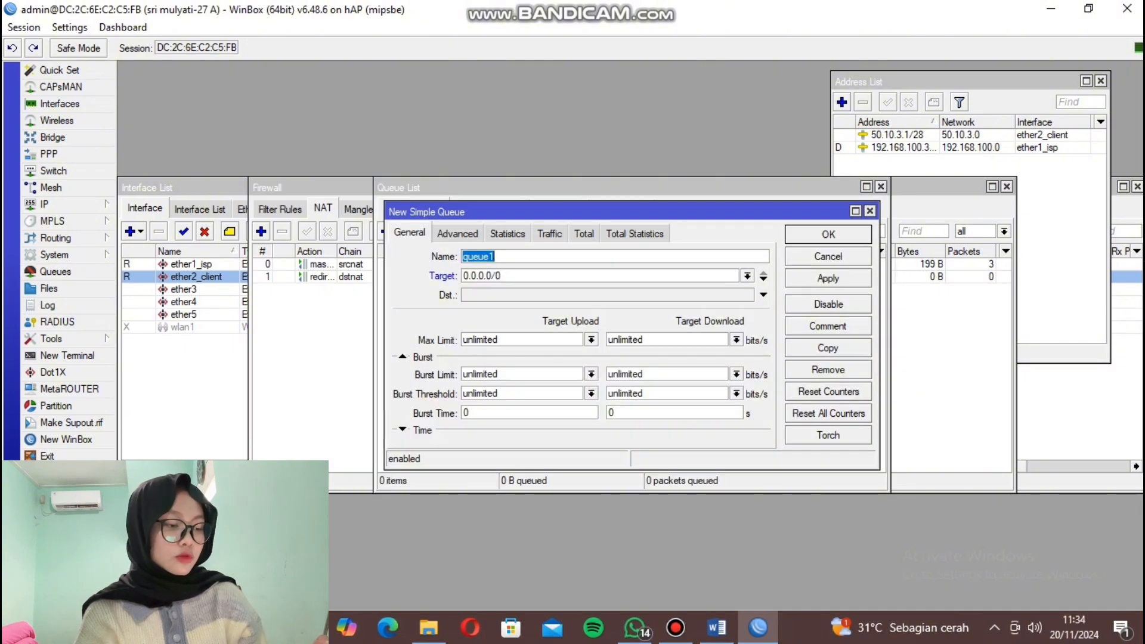
text(cli)
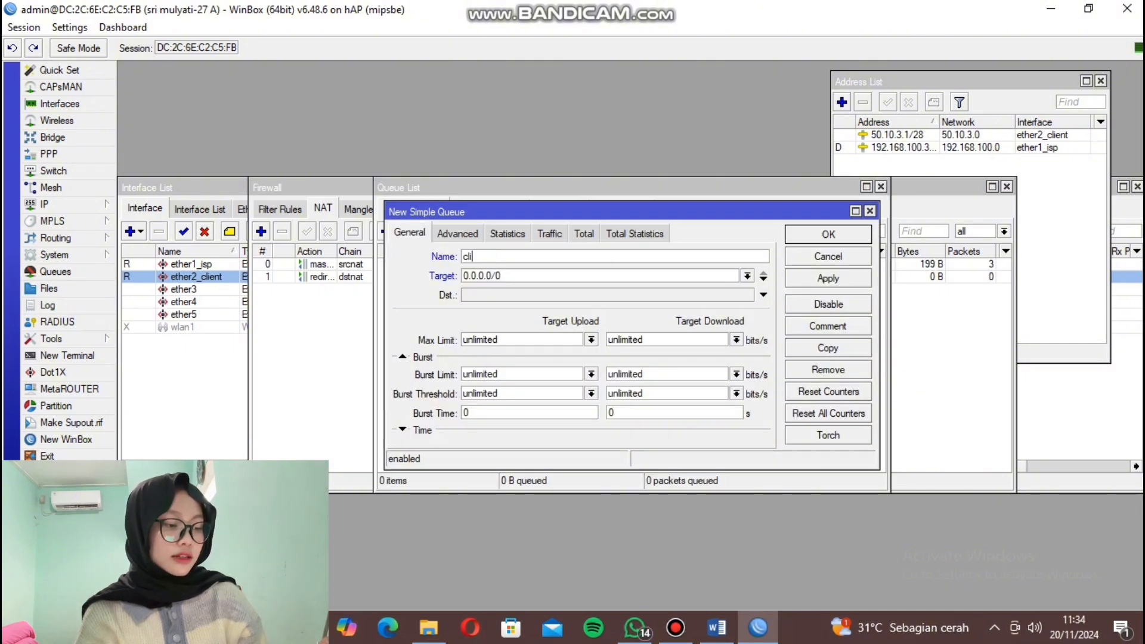
text(ent)
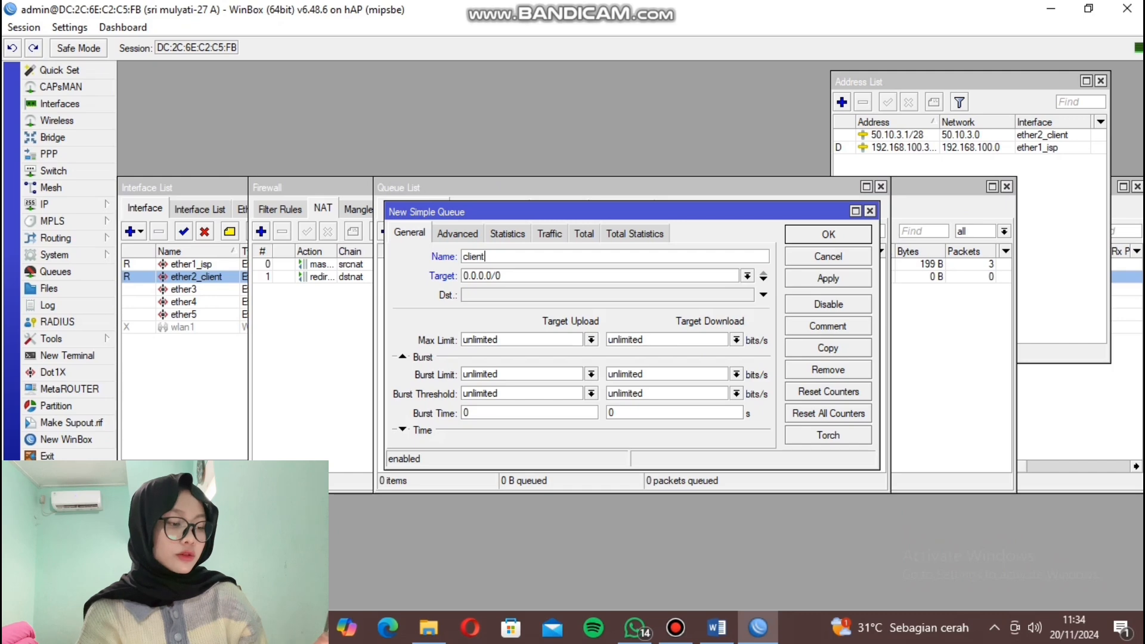
click(748, 275)
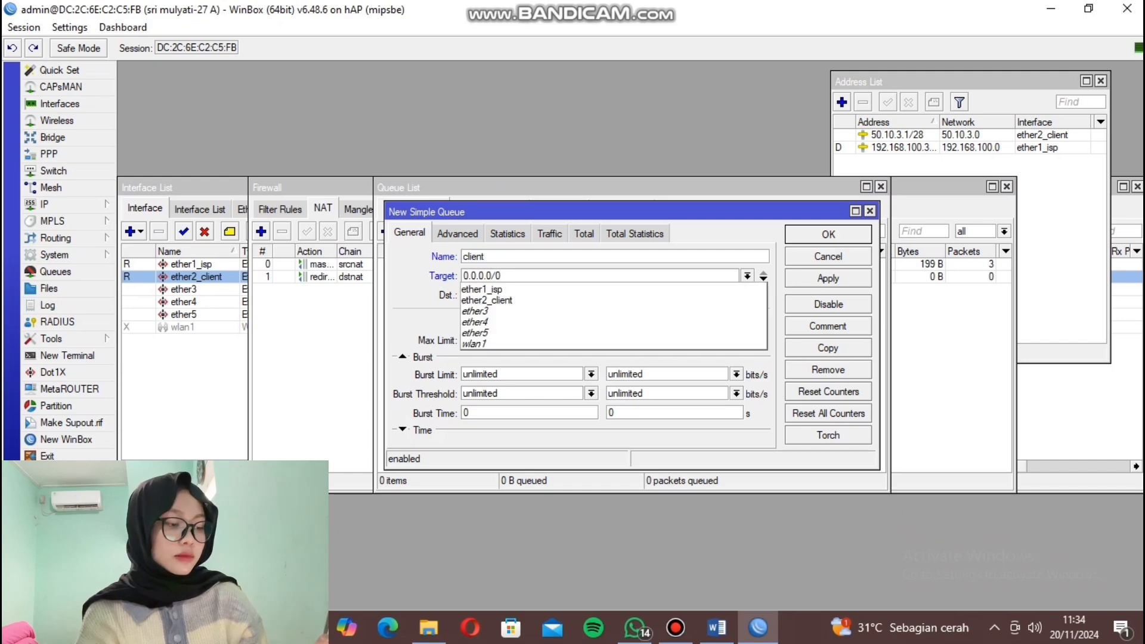
click(498, 300)
click(592, 340)
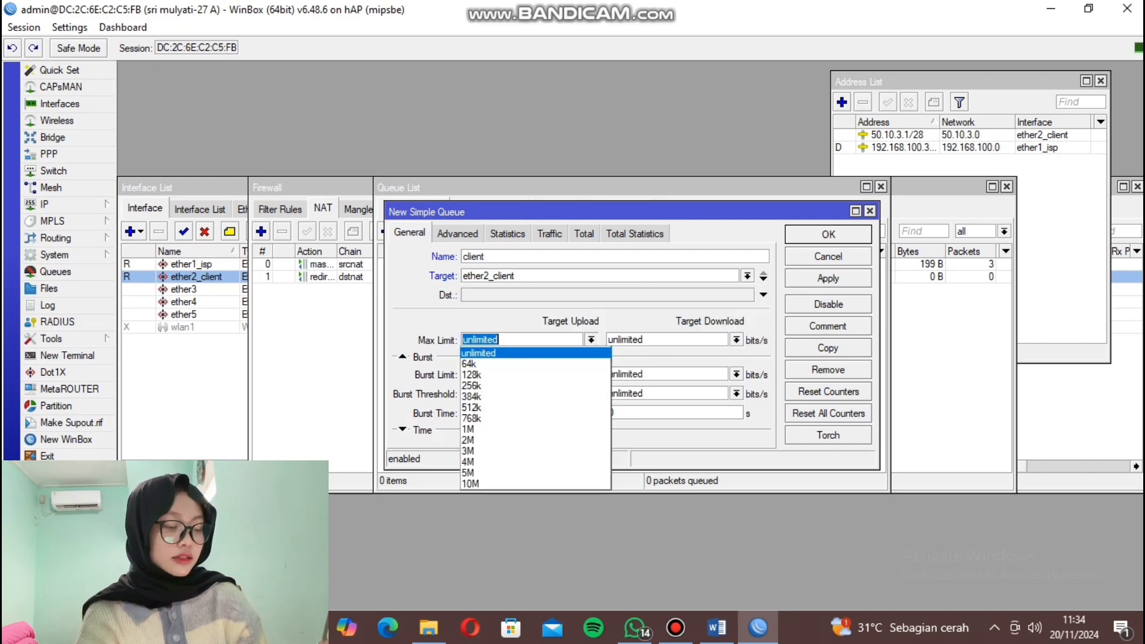
click(591, 340)
text(500k)
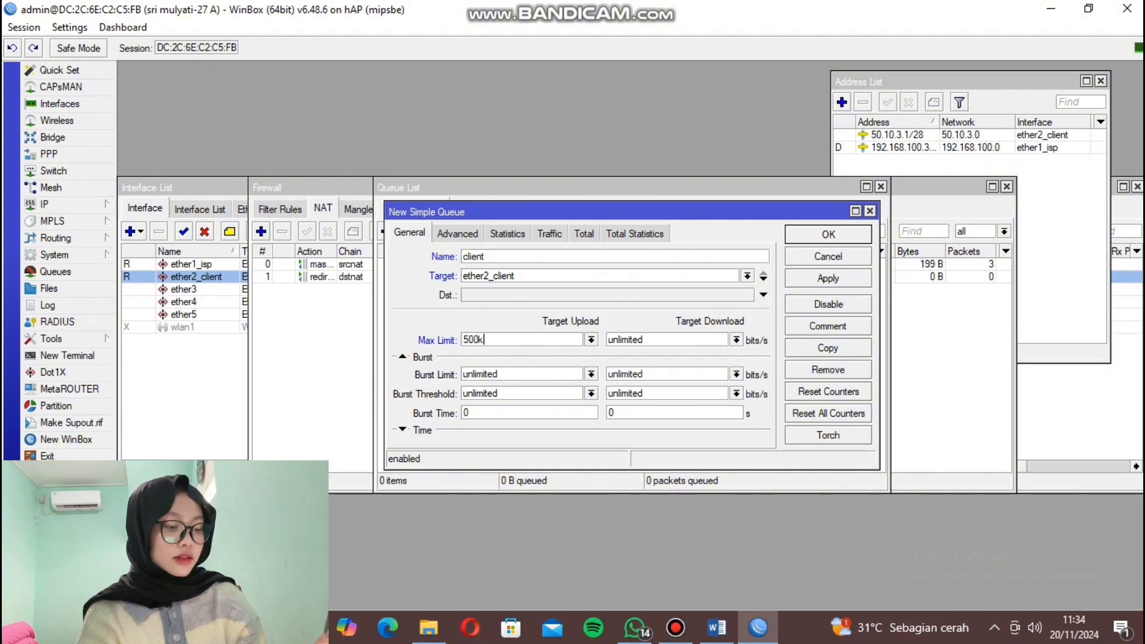
key(ctrl+a)
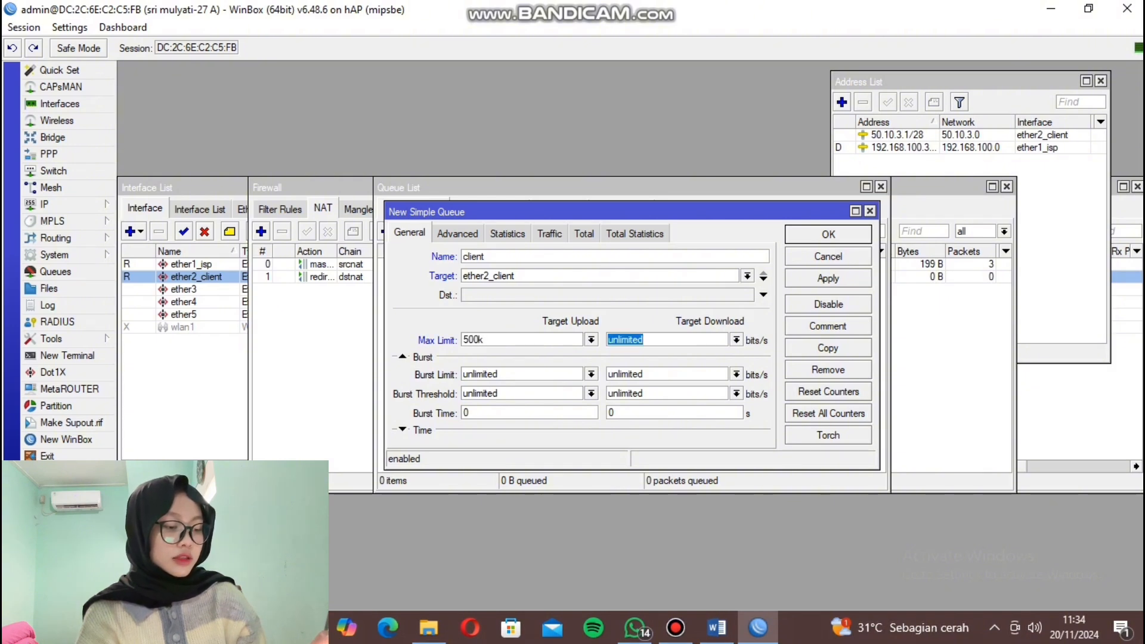
text(500k)
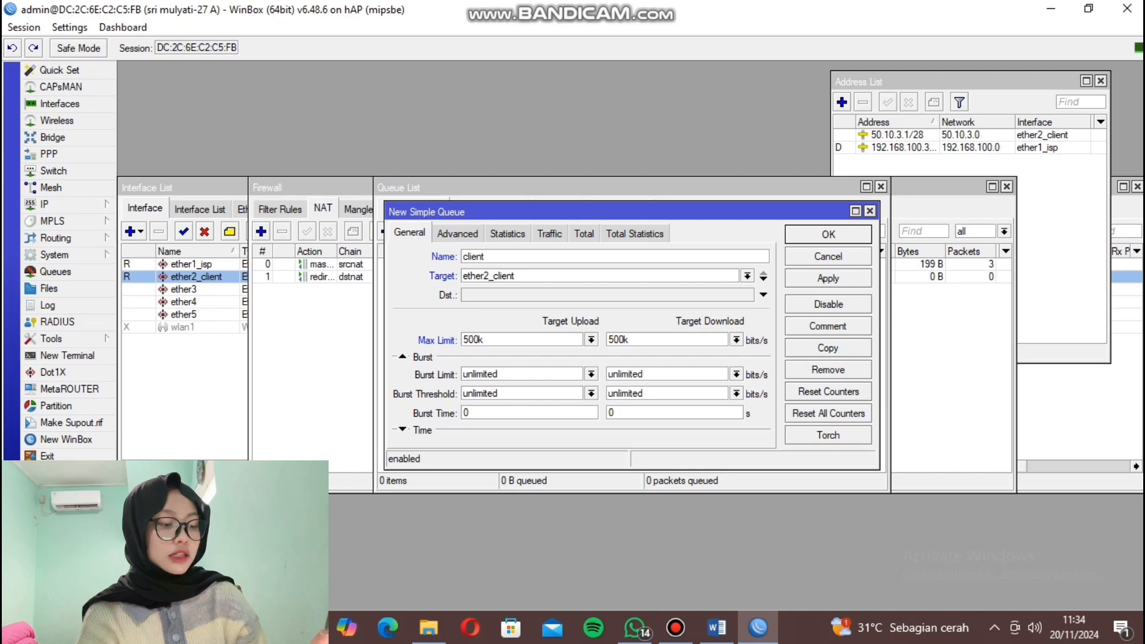
click(828, 279)
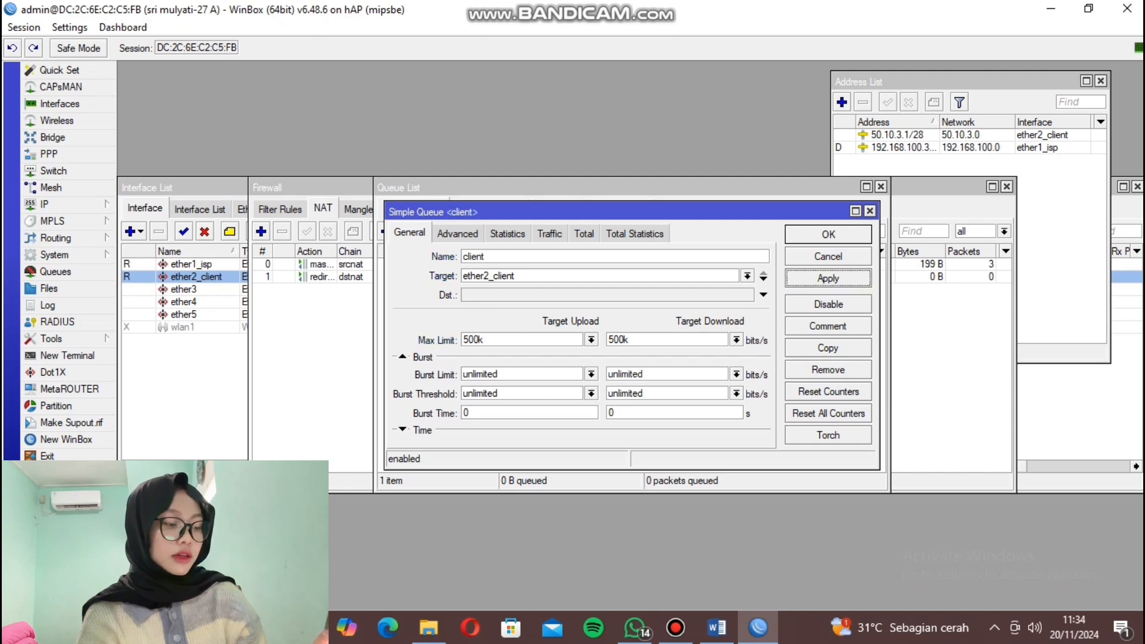
click(829, 235)
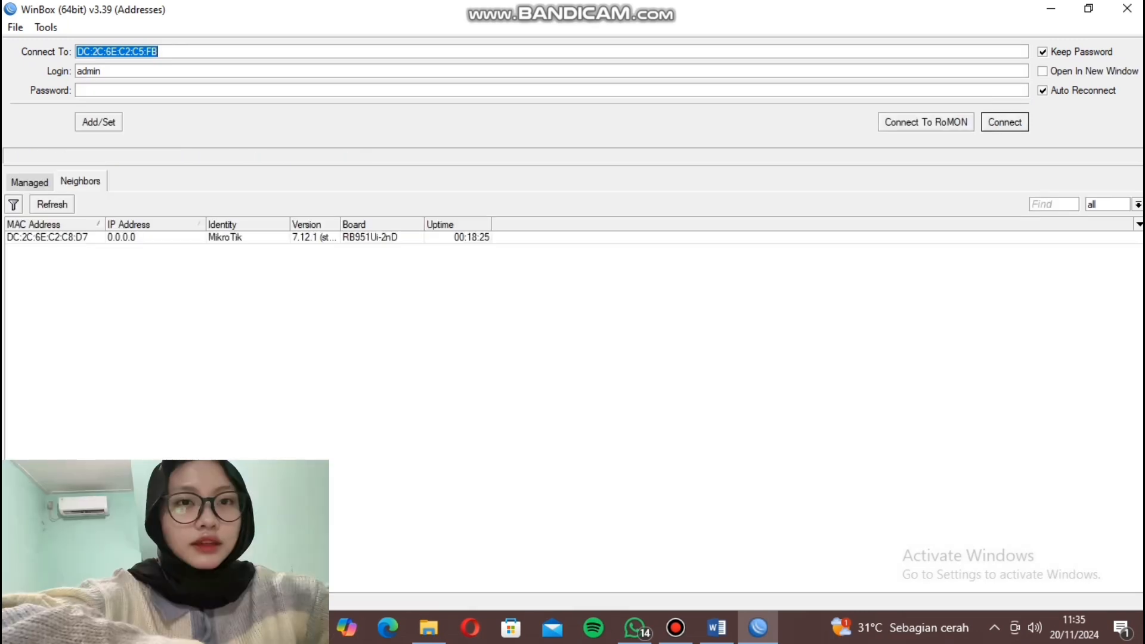
Connect to the neighbouring router and set its identity to the student's name followed by -27.
click(47, 238)
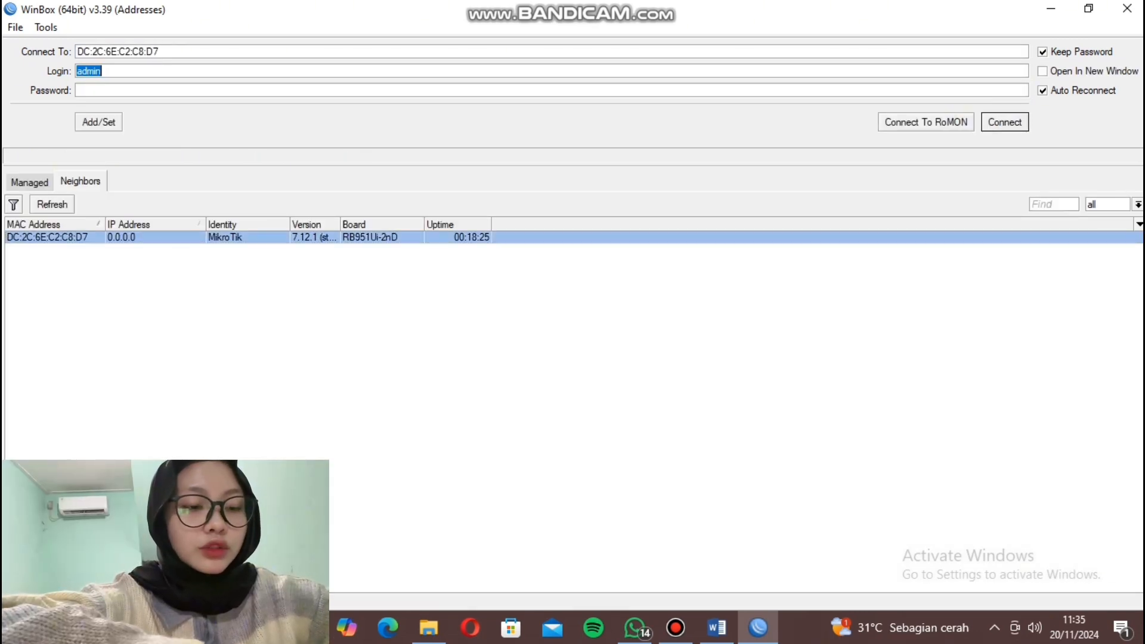
key(Return)
click(57, 305)
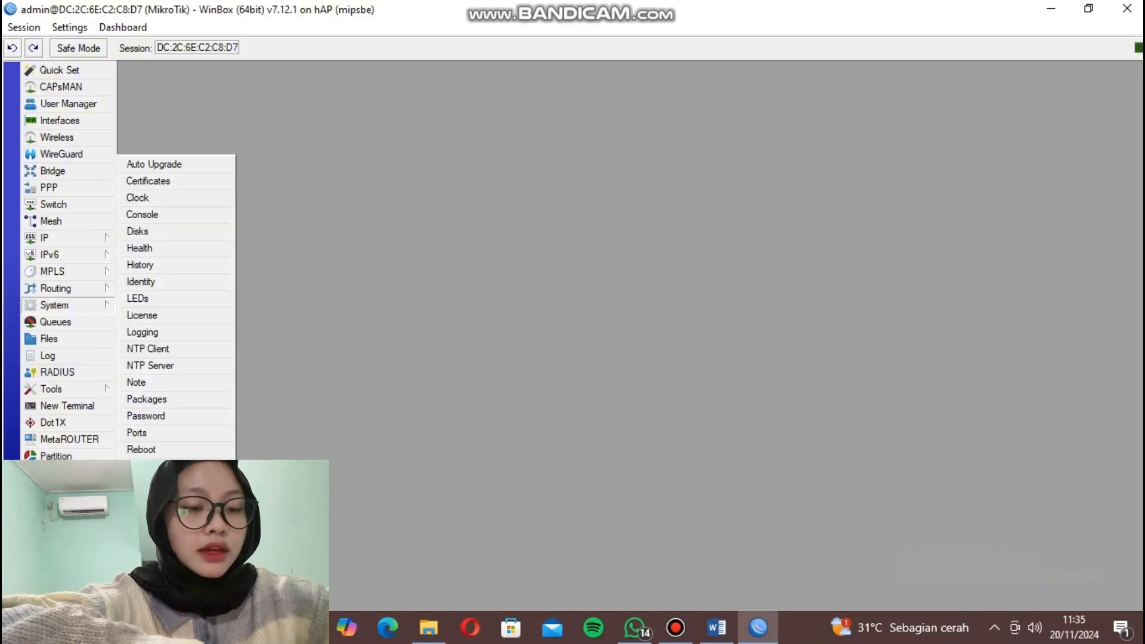
click(140, 282)
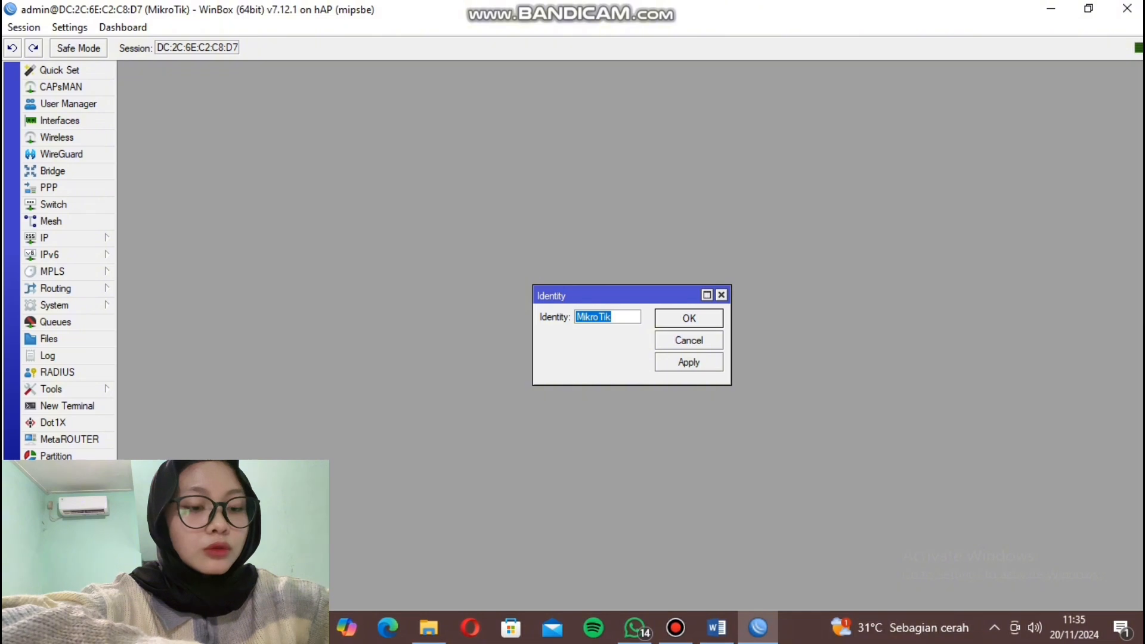
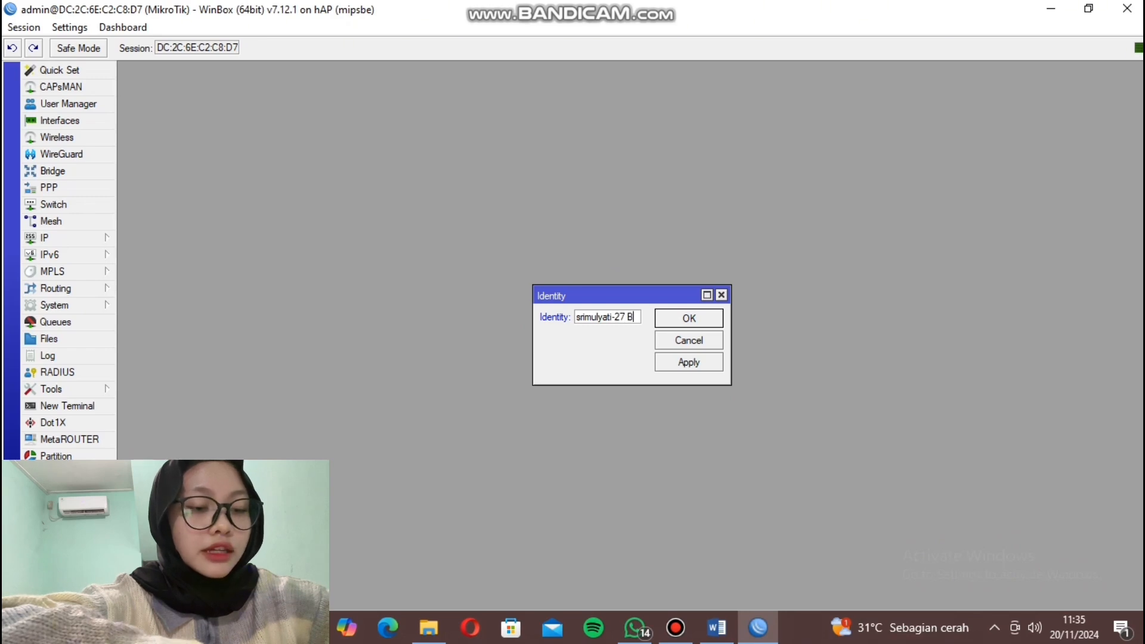
click(689, 362)
click(689, 318)
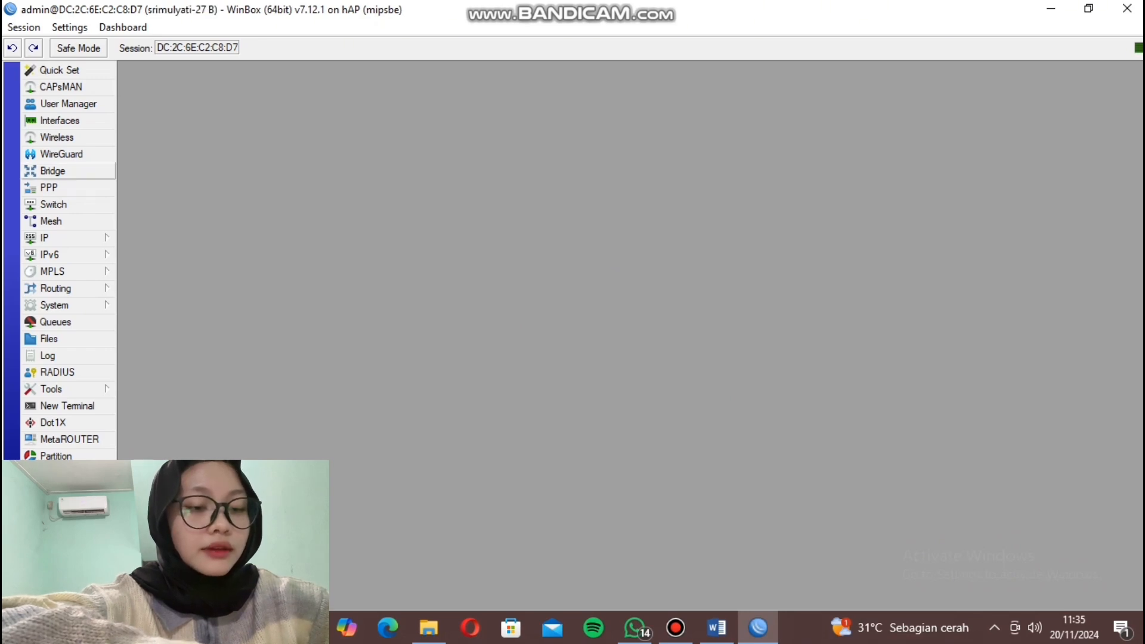
Rename the ether1 interface to ether1_isp.
click(60, 122)
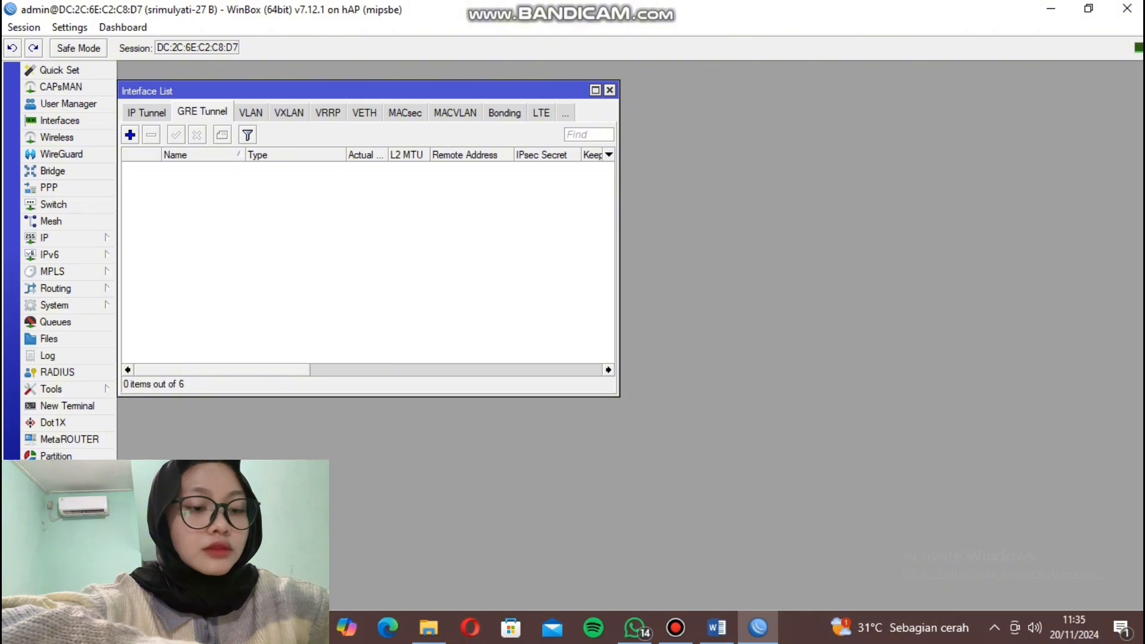
click(595, 90)
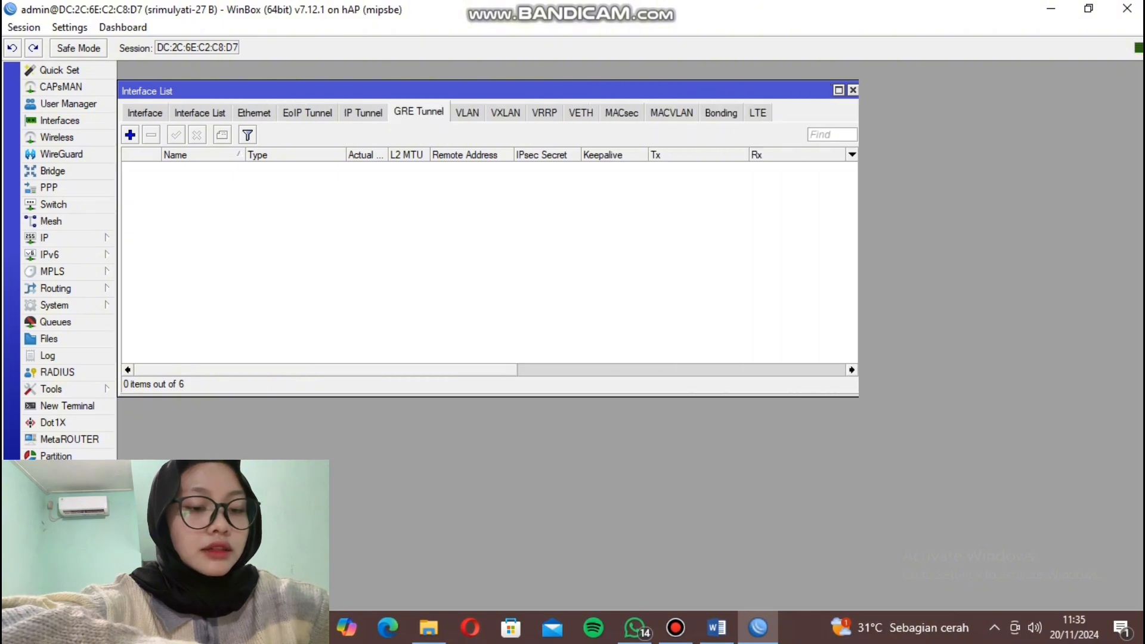
click(1138, 90)
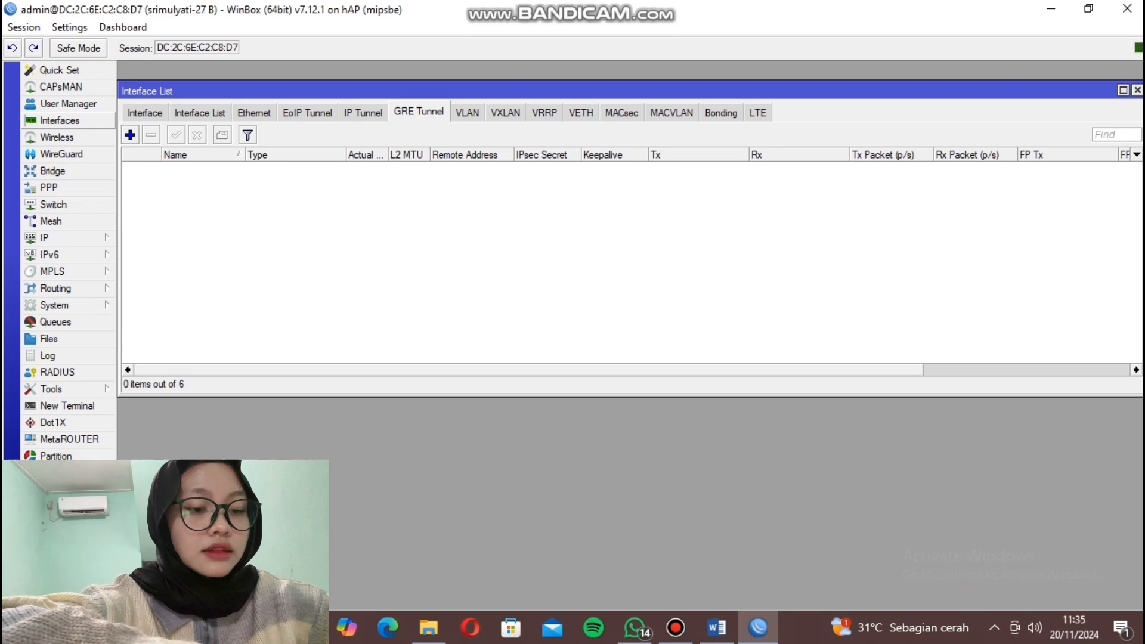
click(60, 120)
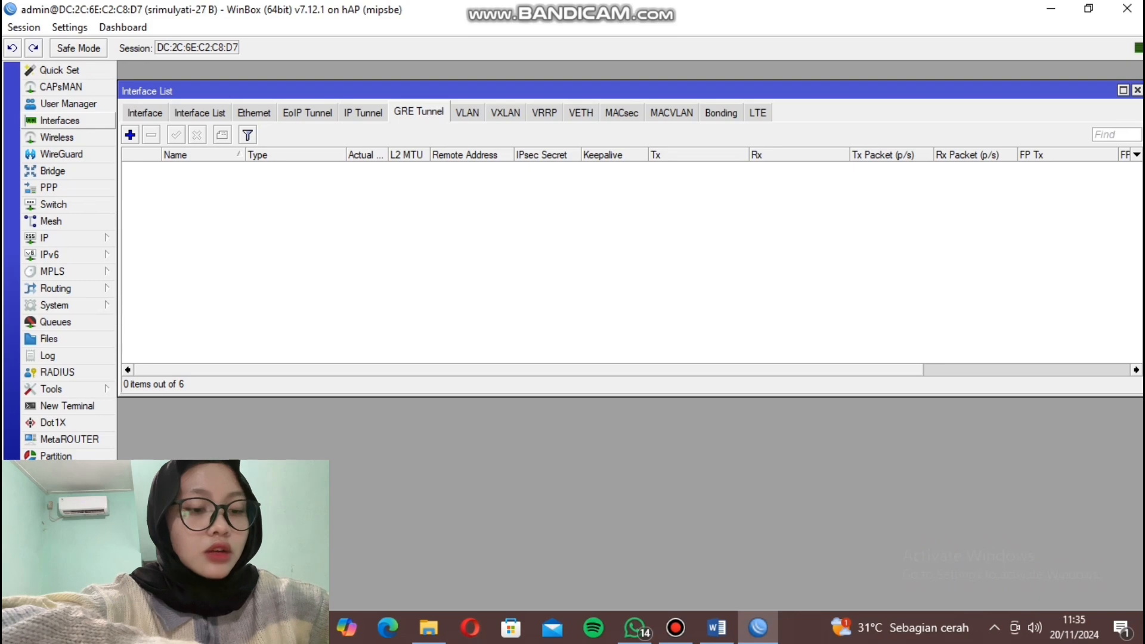
click(145, 112)
double_click(189, 168)
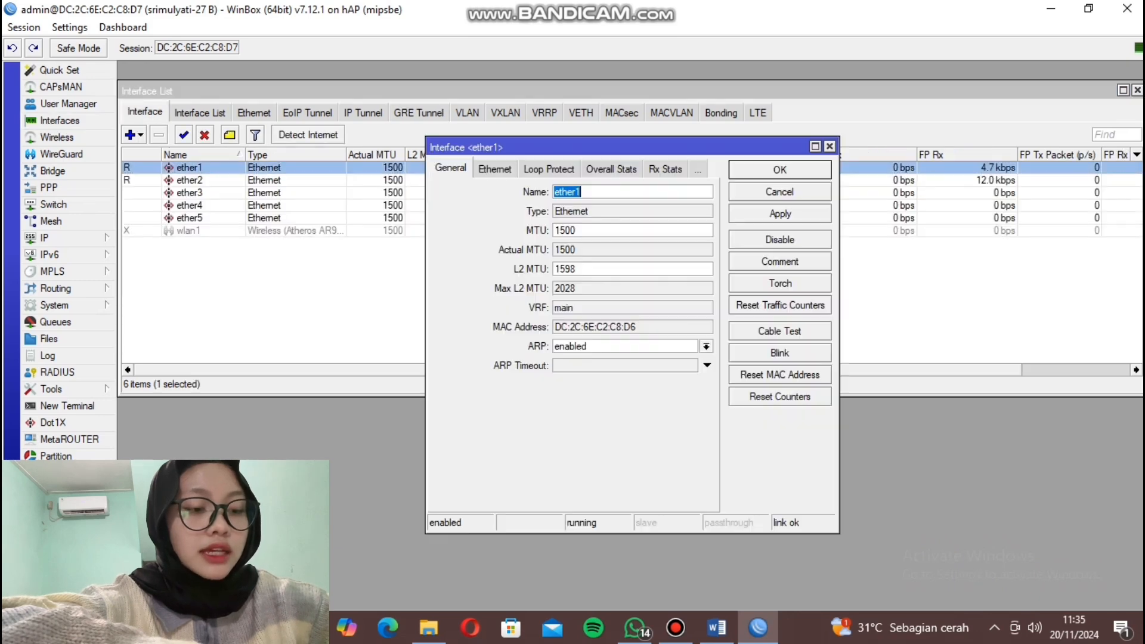
click(584, 193)
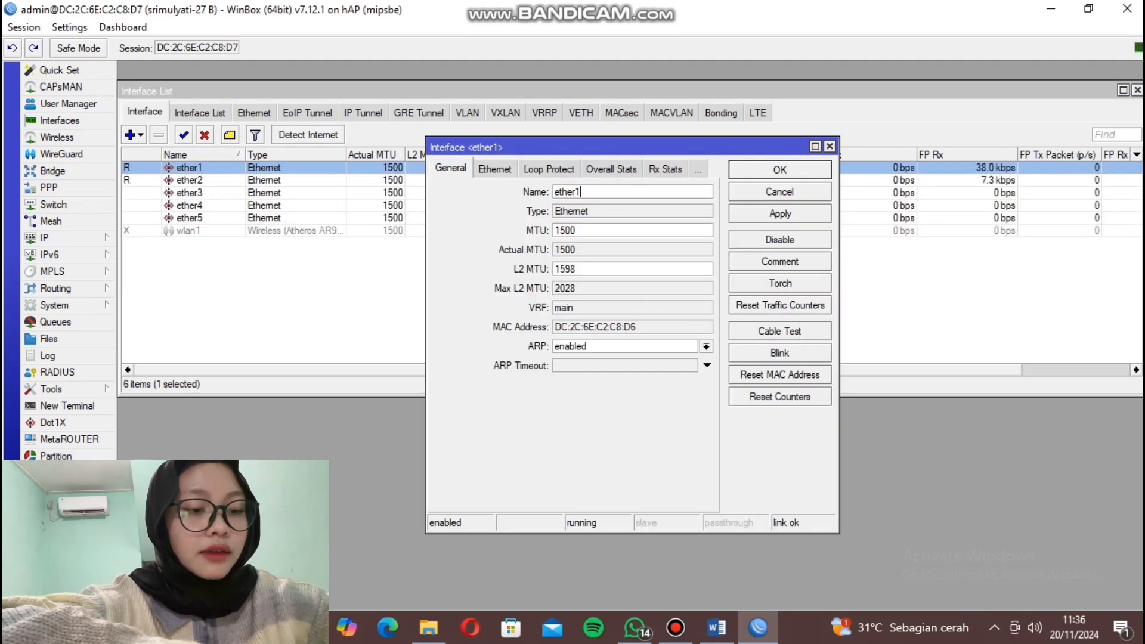
text(_isp)
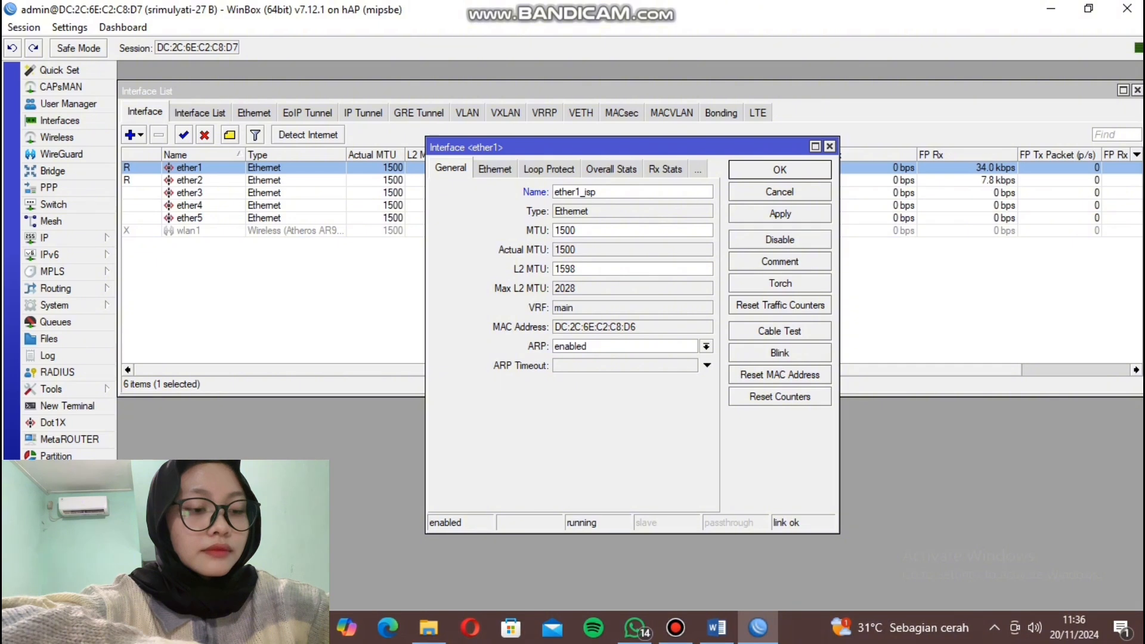
click(780, 214)
click(780, 171)
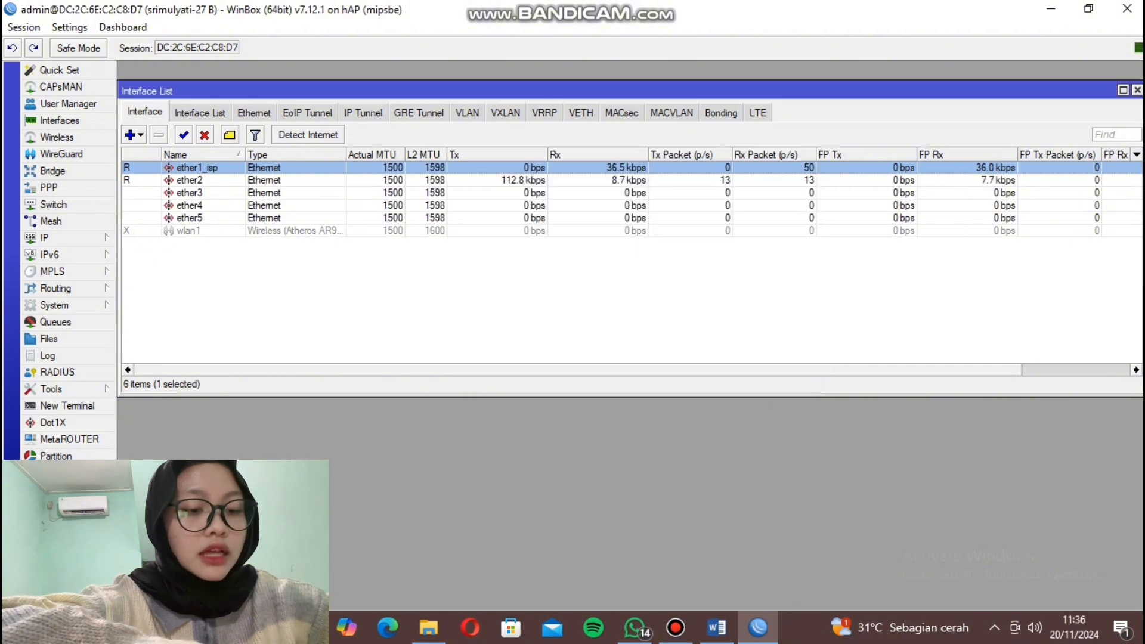
Enable the disabled wlan1 interface and bring up its settings.
click(189, 231)
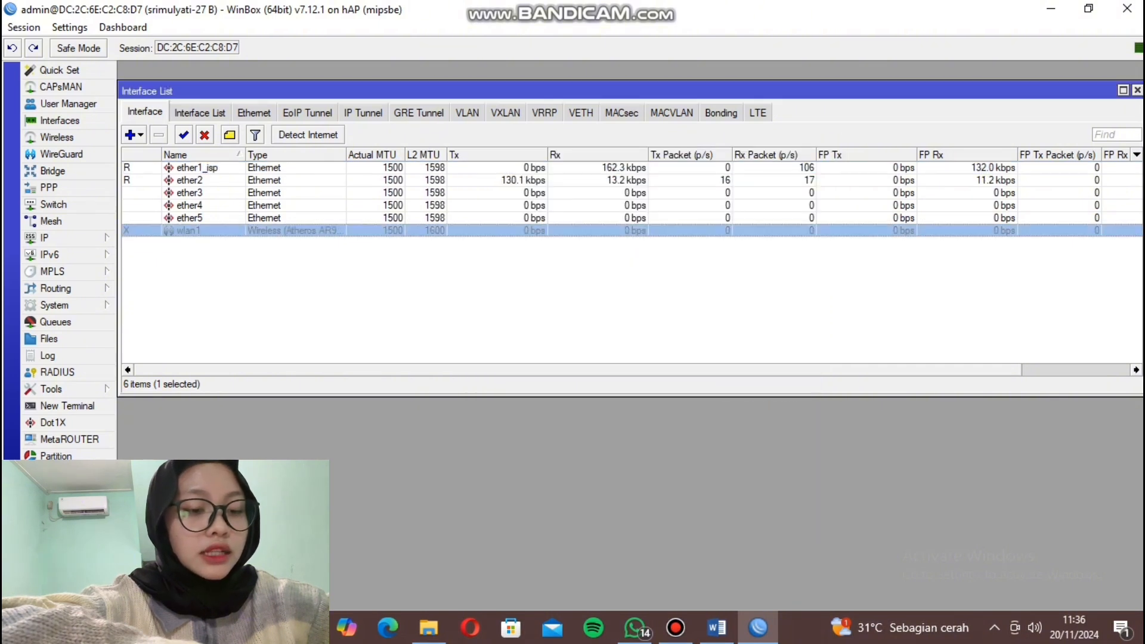
click(183, 134)
double_click(188, 231)
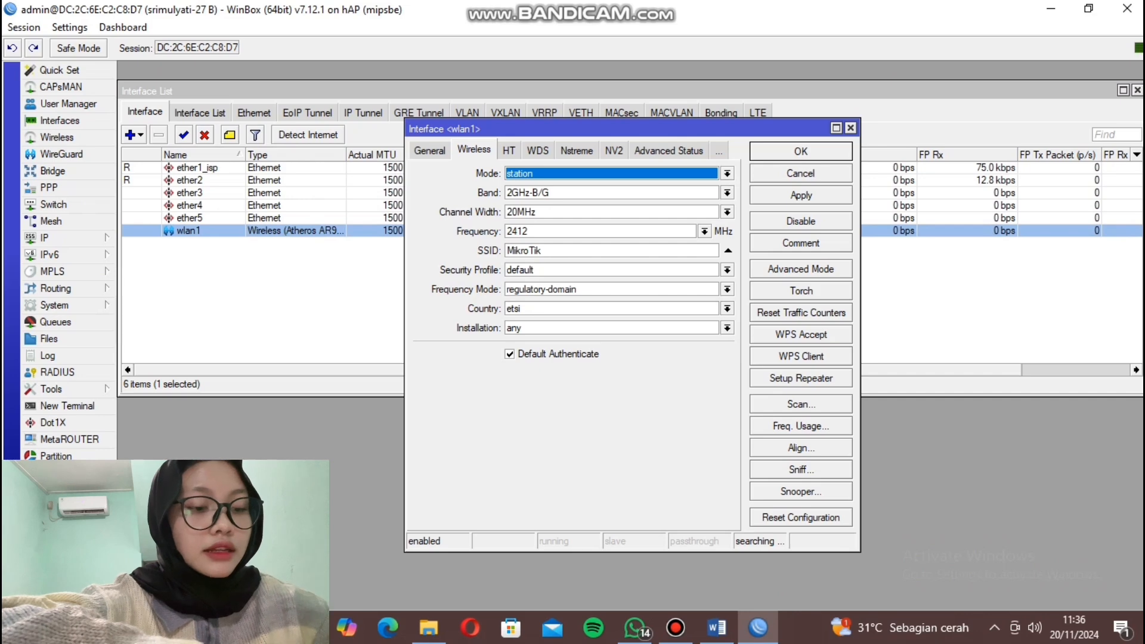
Set wlan1 to ap bridge mode on the 2GHz-B/G/N band.
click(727, 174)
click(524, 198)
click(727, 193)
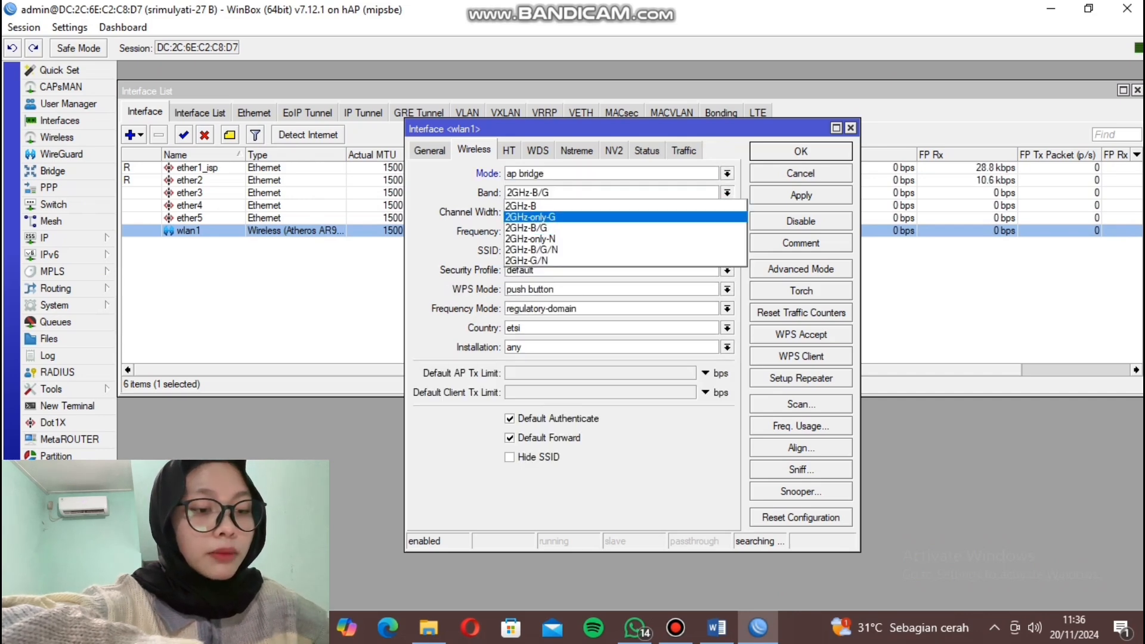
click(532, 251)
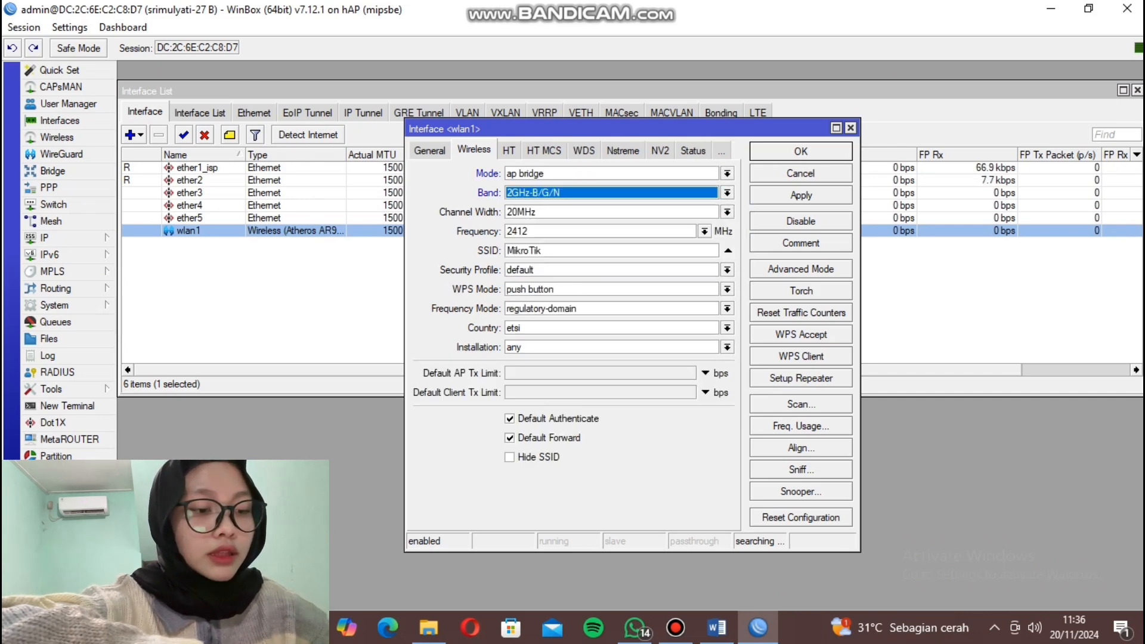
Replace the SSID MikroTik with 'ukk_' plus the student's name and '-27', and save.
double_click(544, 251)
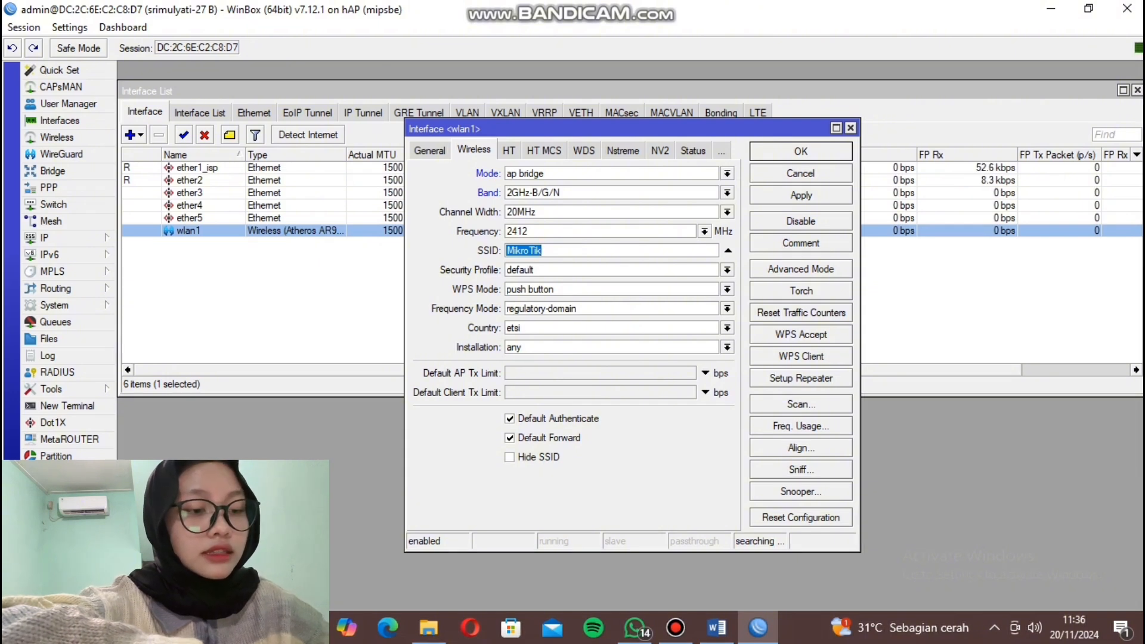
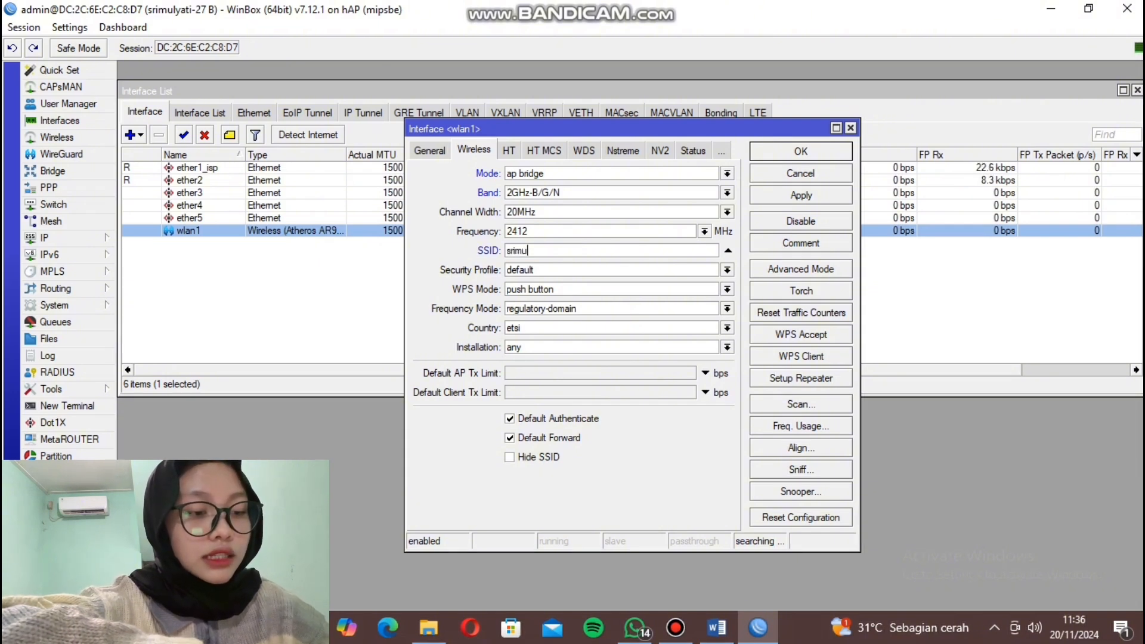
key(BackSpace)
key(BackSpace)
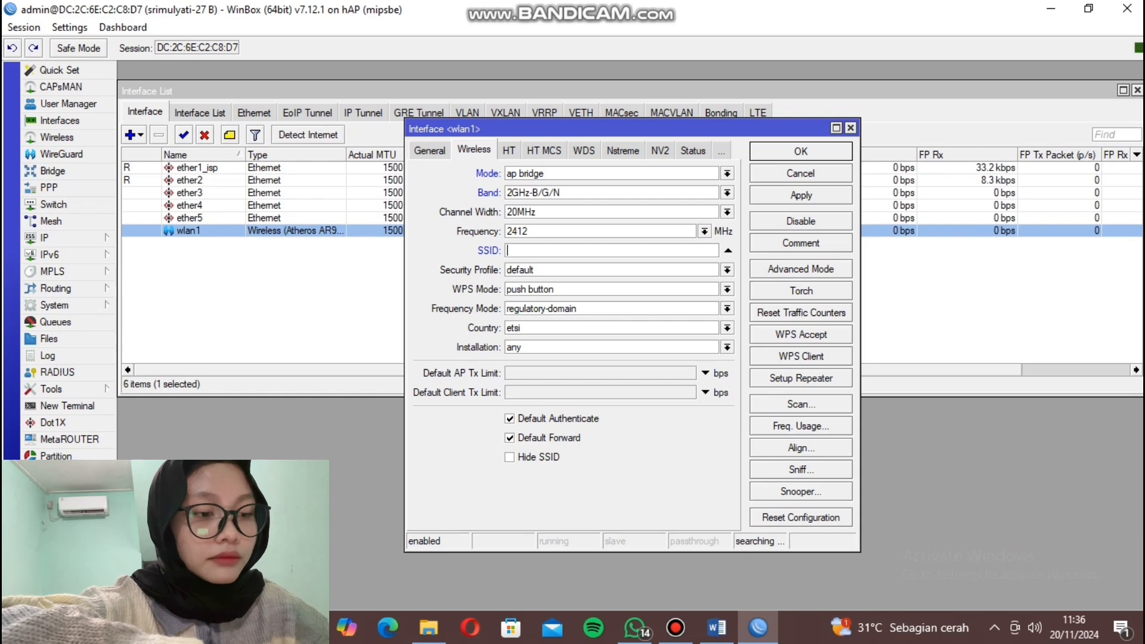
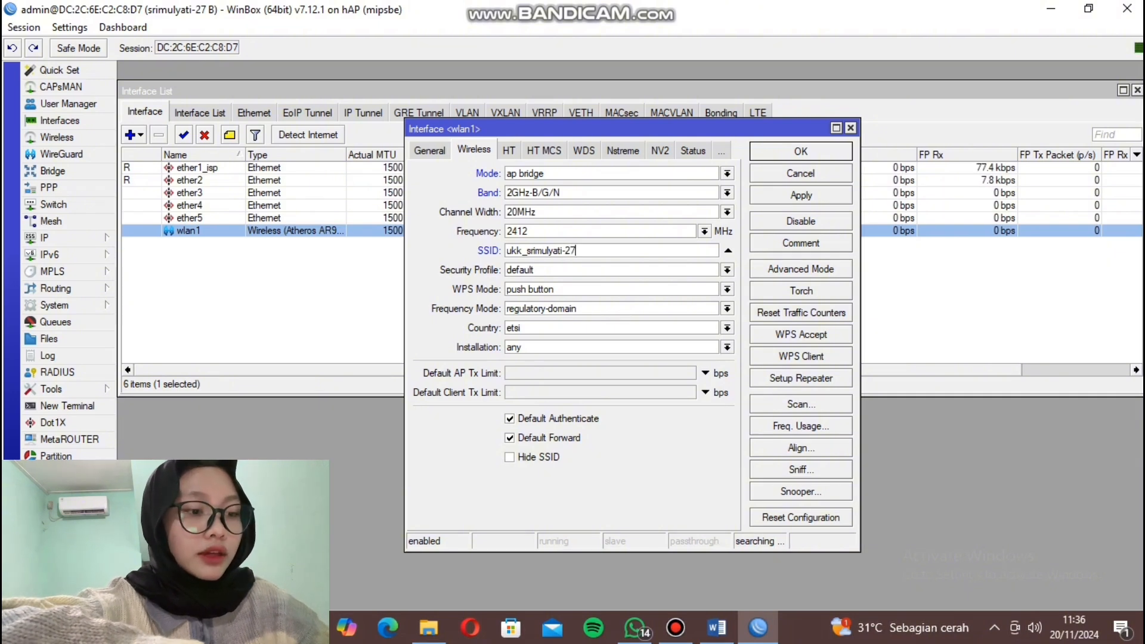
click(801, 196)
click(801, 152)
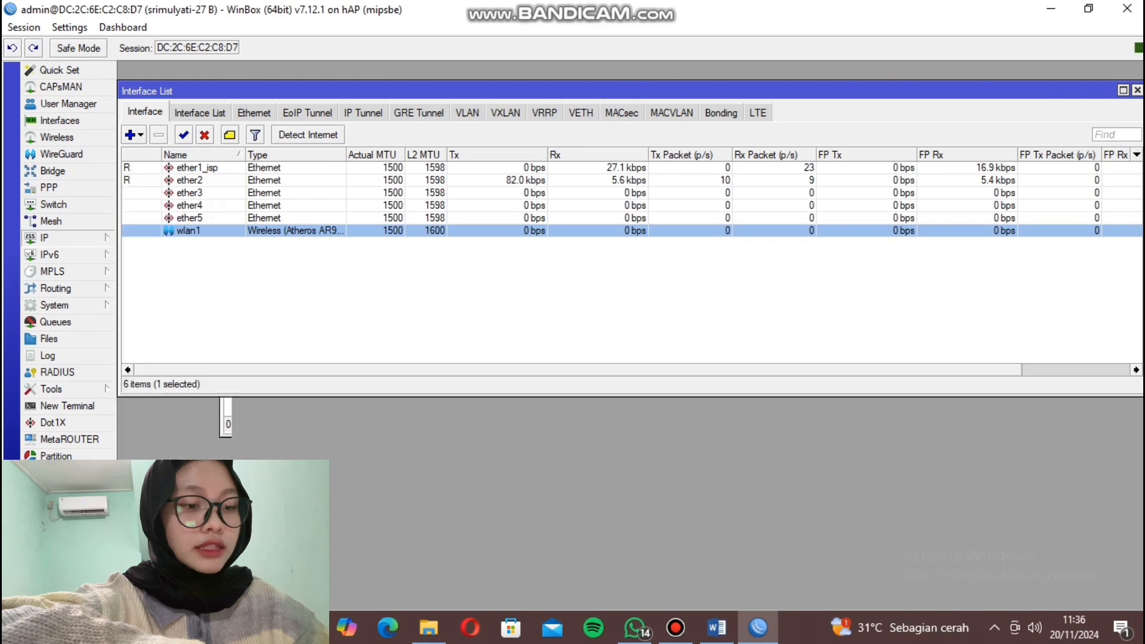
Add a DHCP client on ether1_isp with Add Default Route set to no.
click(232, 175)
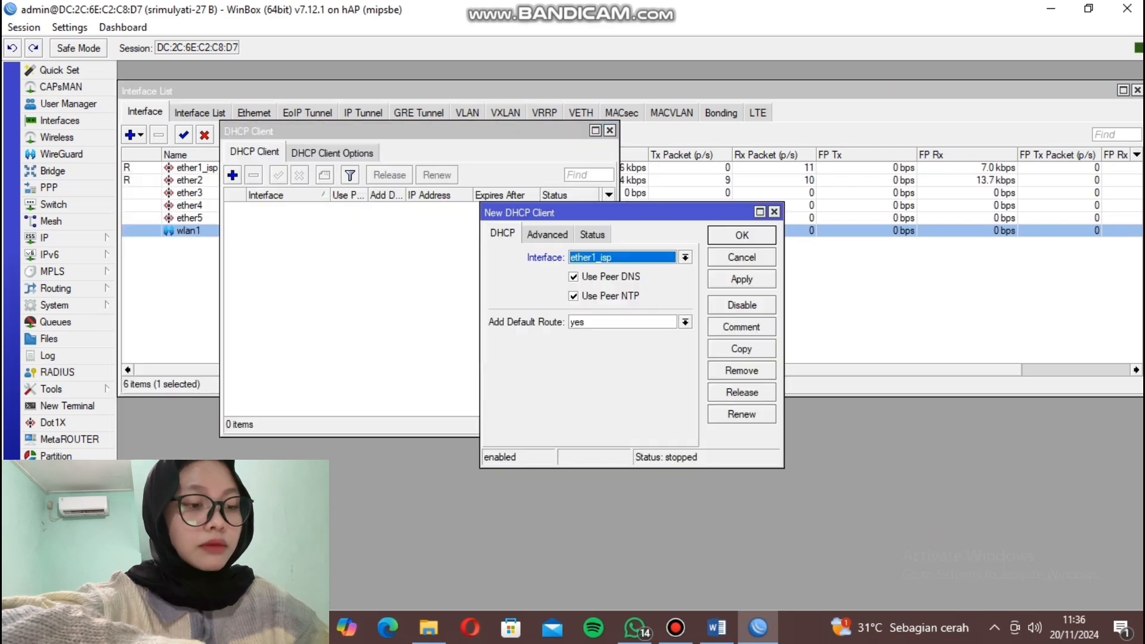
click(685, 323)
click(623, 336)
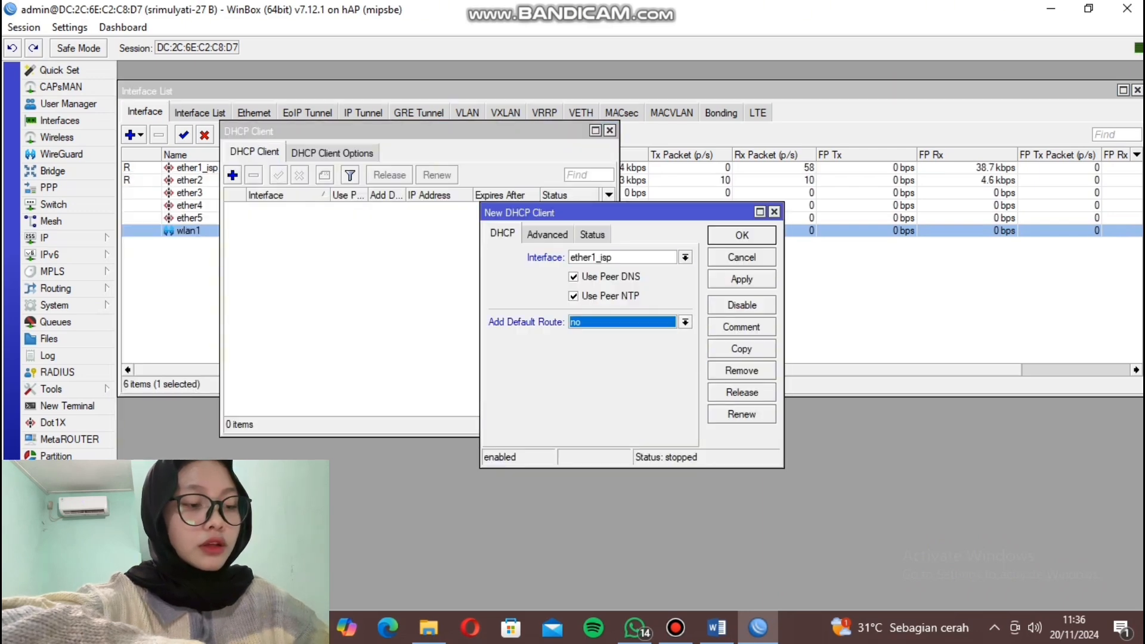
click(741, 279)
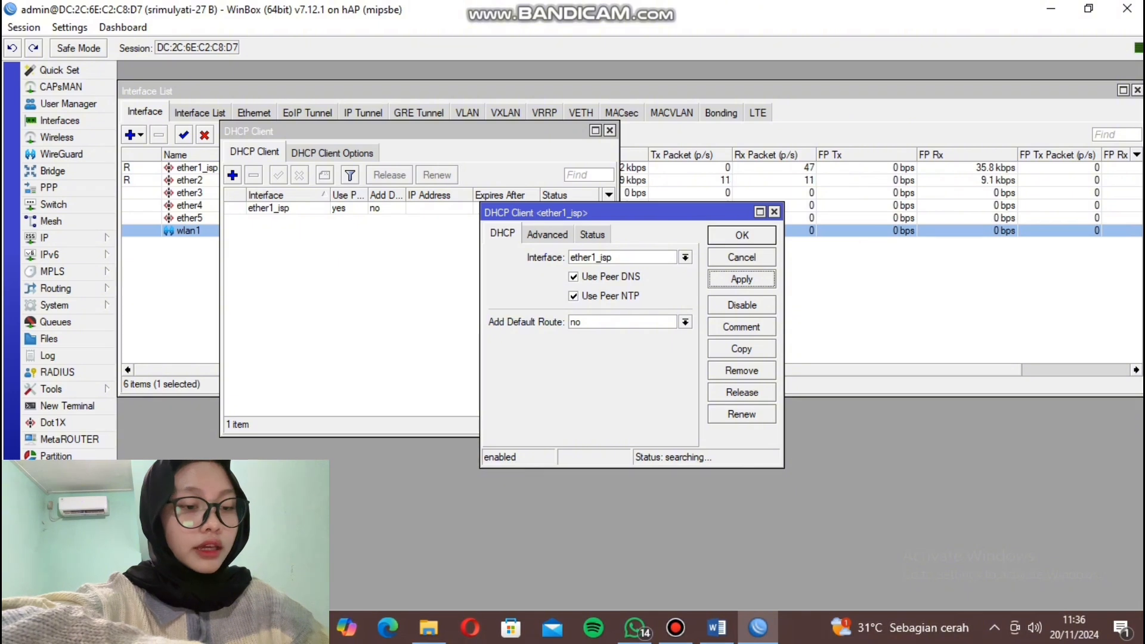
click(742, 235)
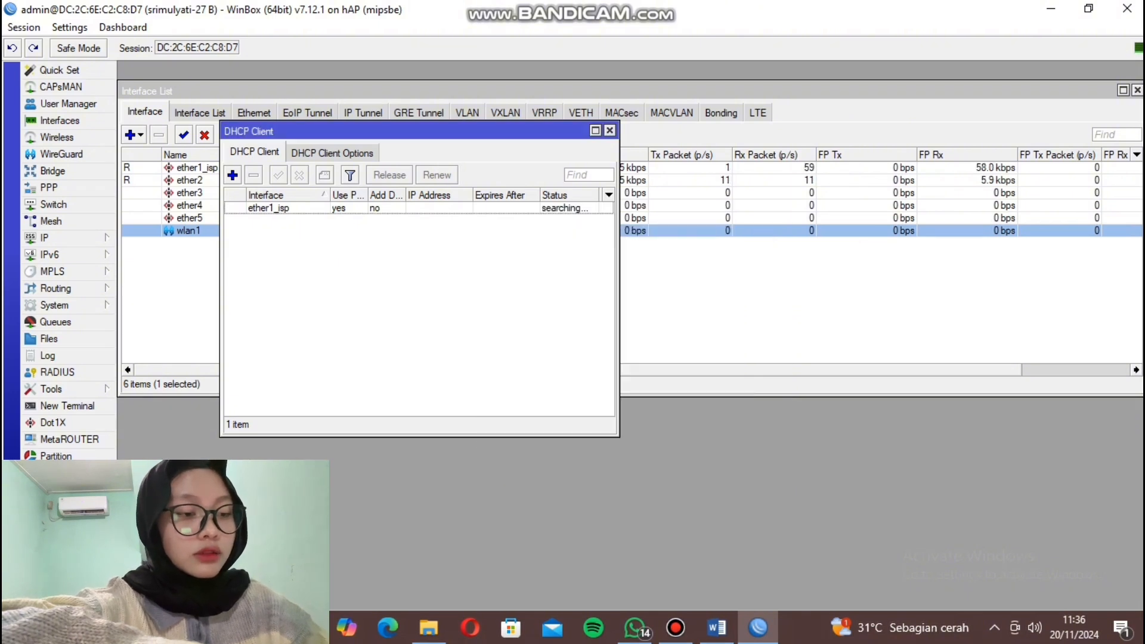
drag(418, 132, 613, 122)
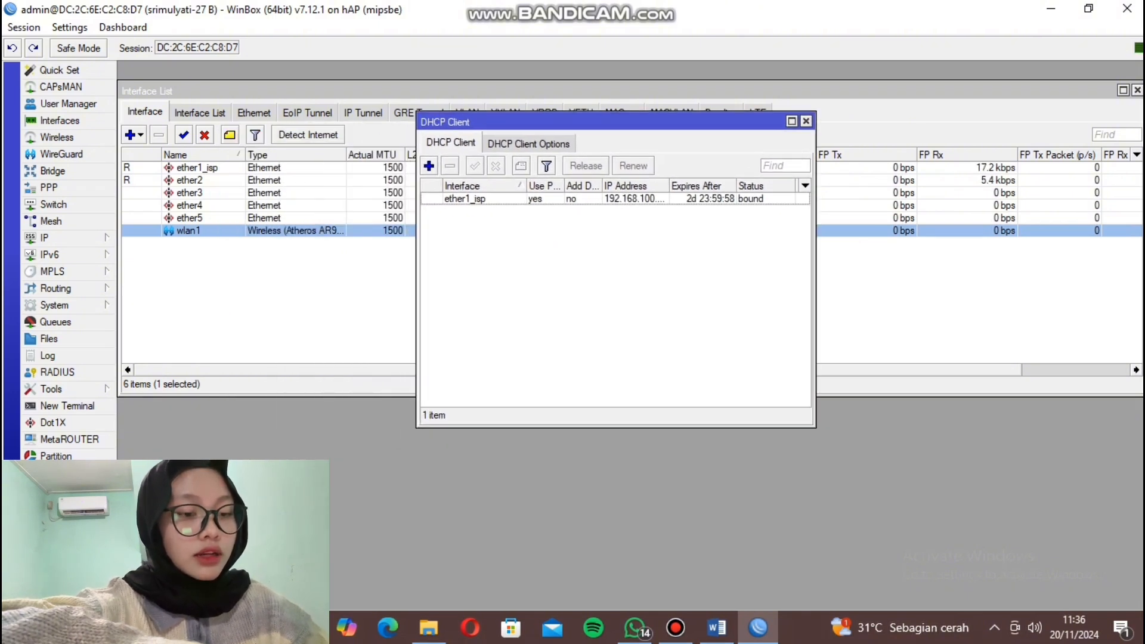
Add the IP address 50.10.3.49/28 on interface wlan1.
click(45, 237)
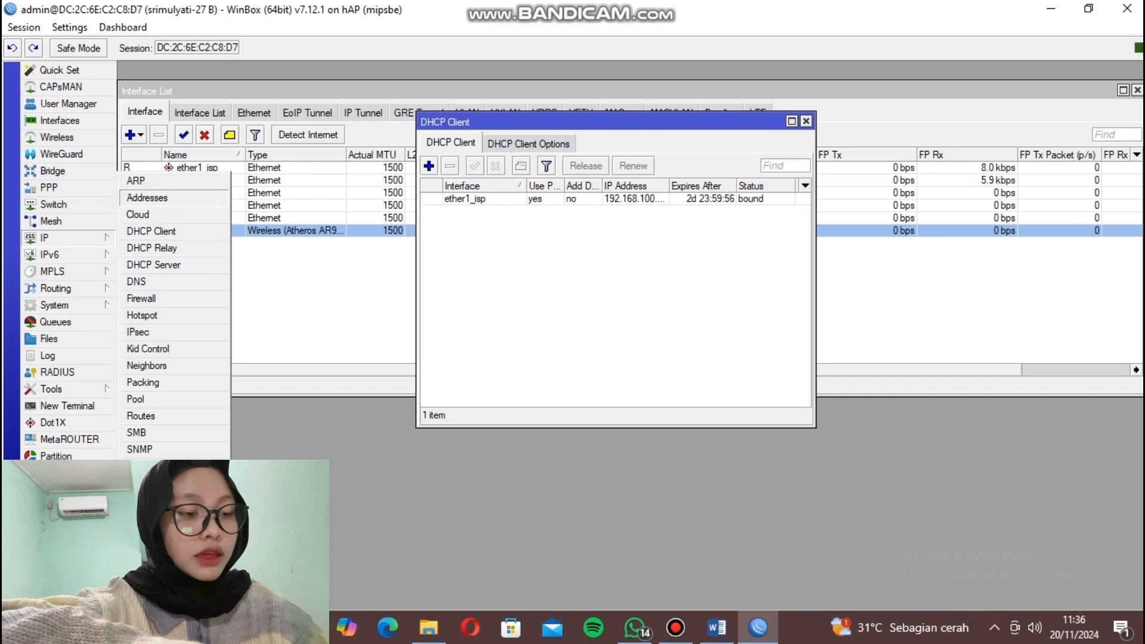
click(179, 214)
click(504, 221)
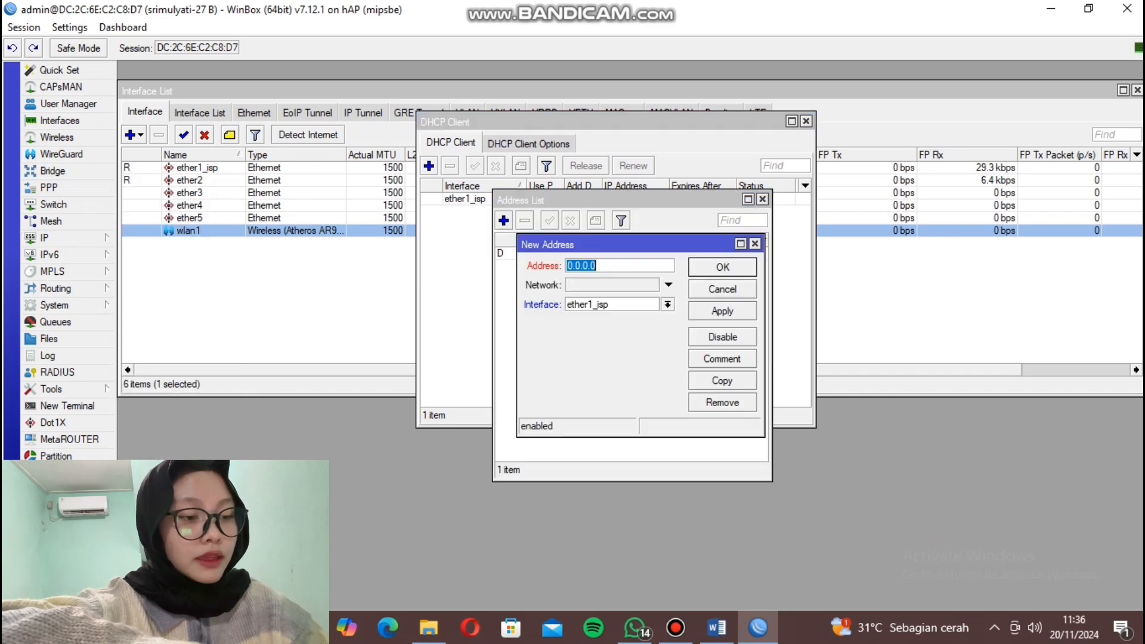
text(50.)
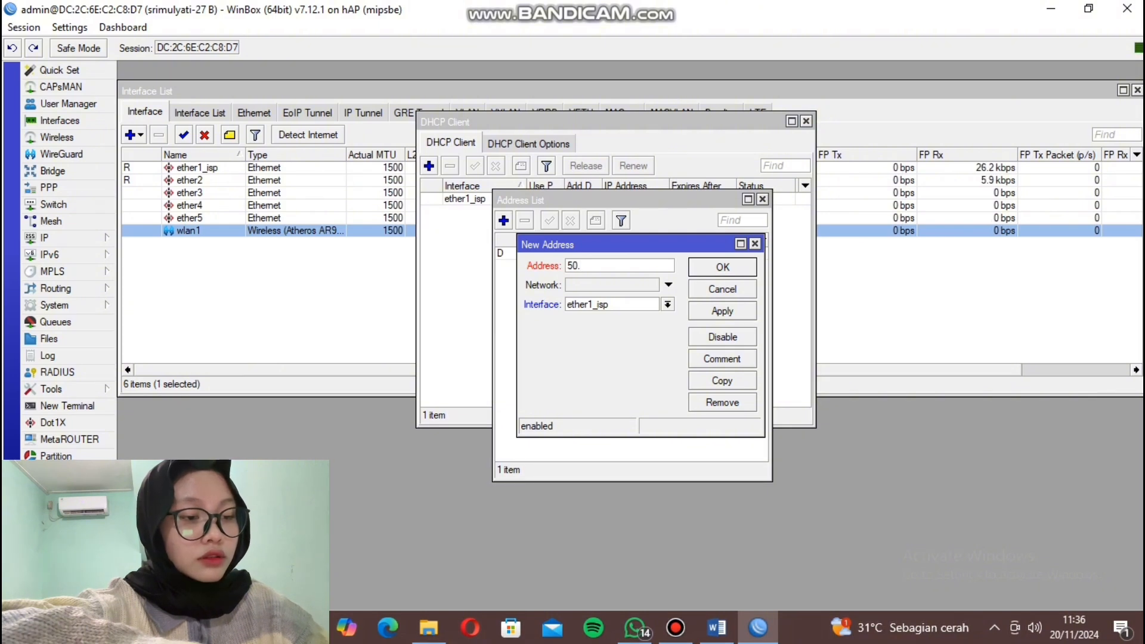
text(10.3.)
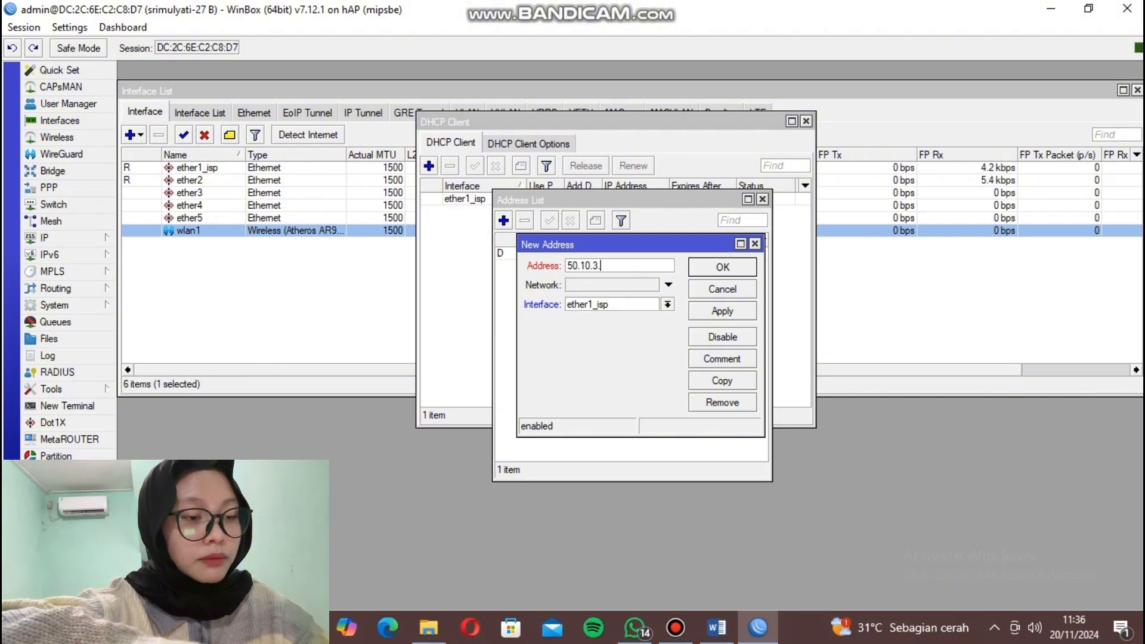
text(49/28)
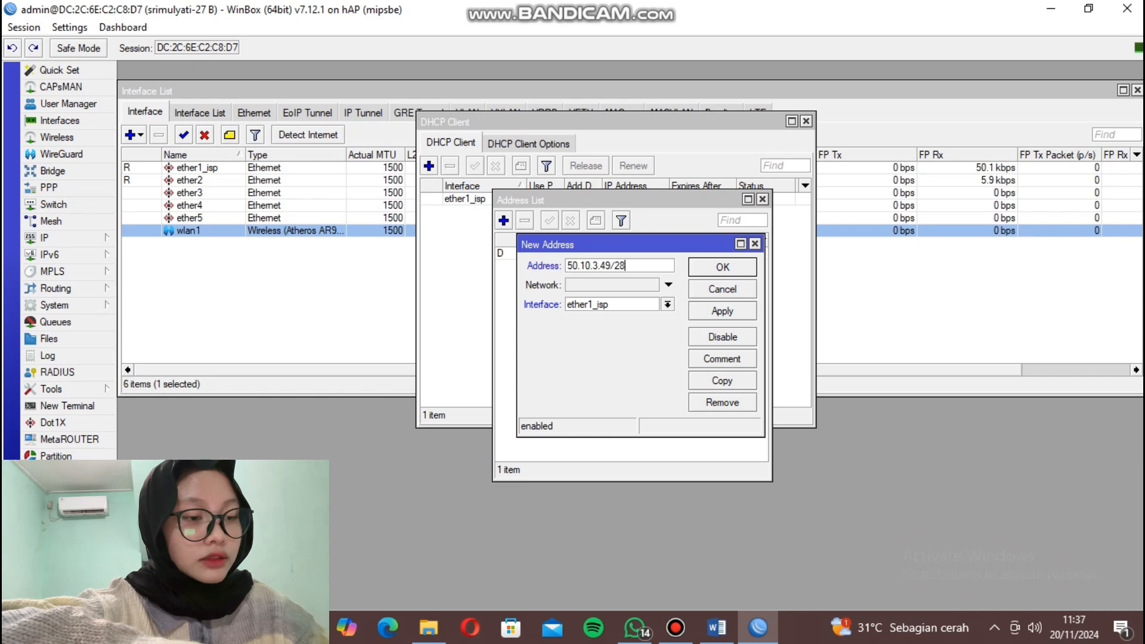
click(668, 304)
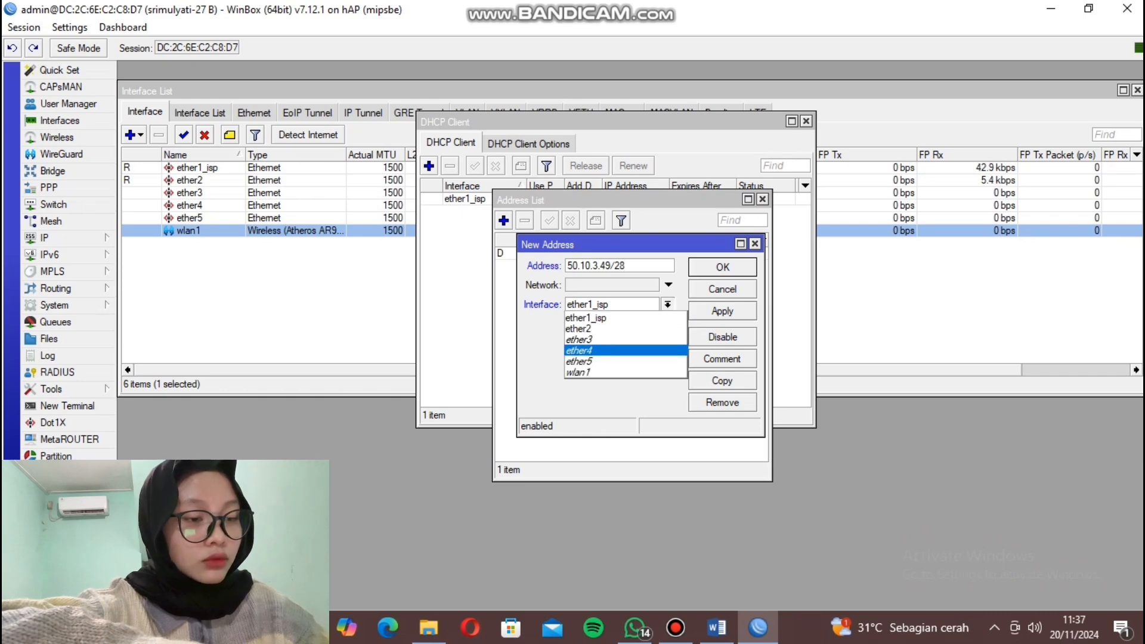
click(633, 372)
click(722, 311)
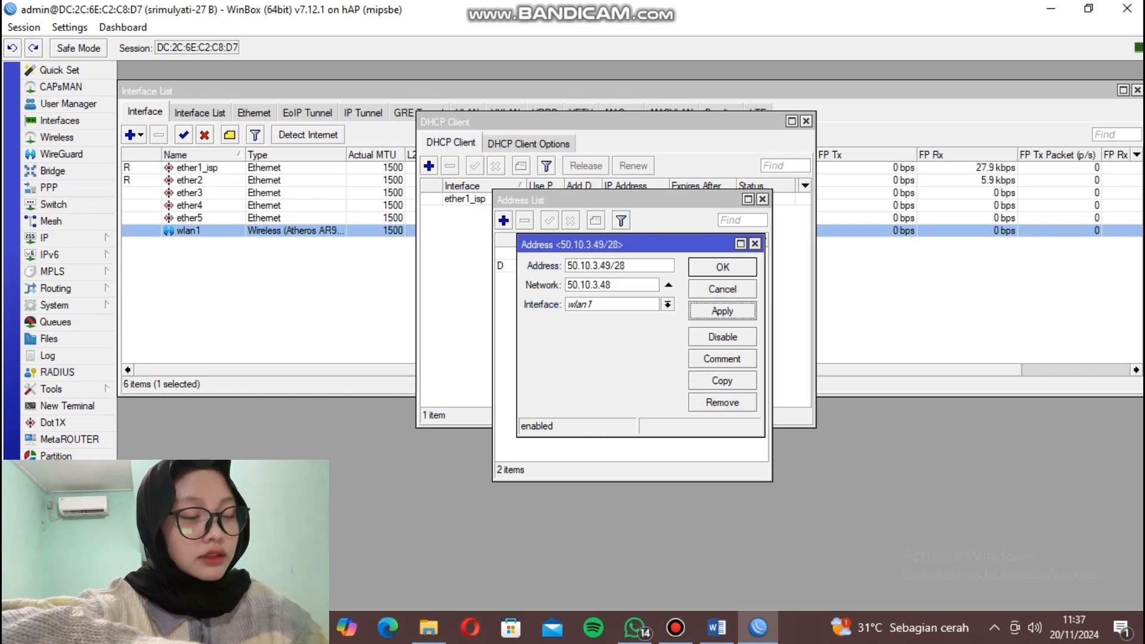
click(723, 267)
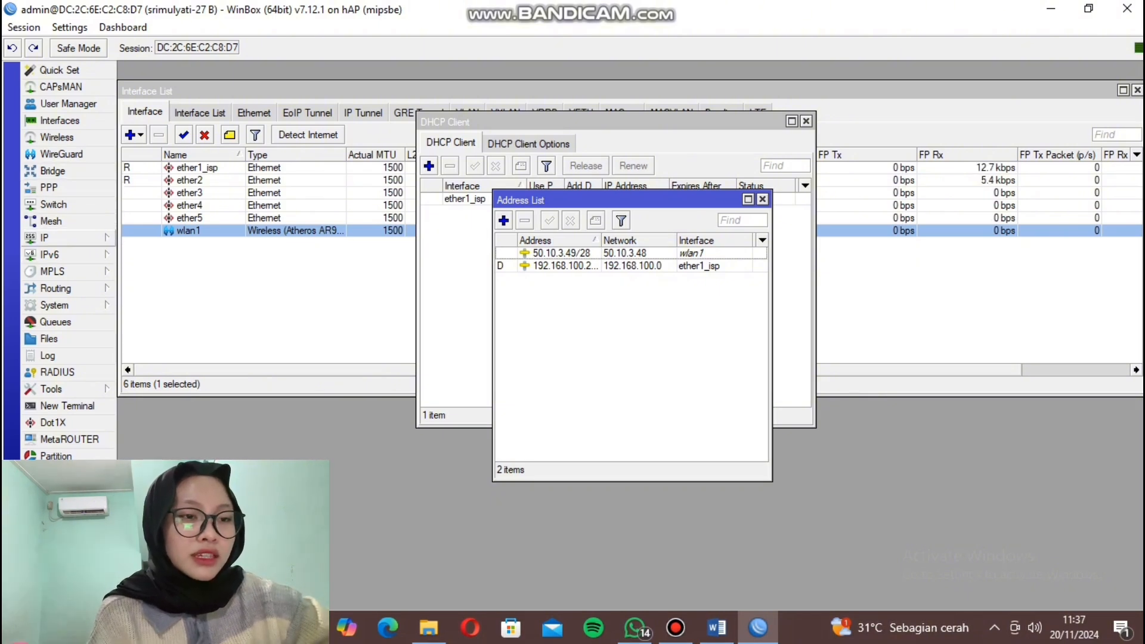
click(55, 288)
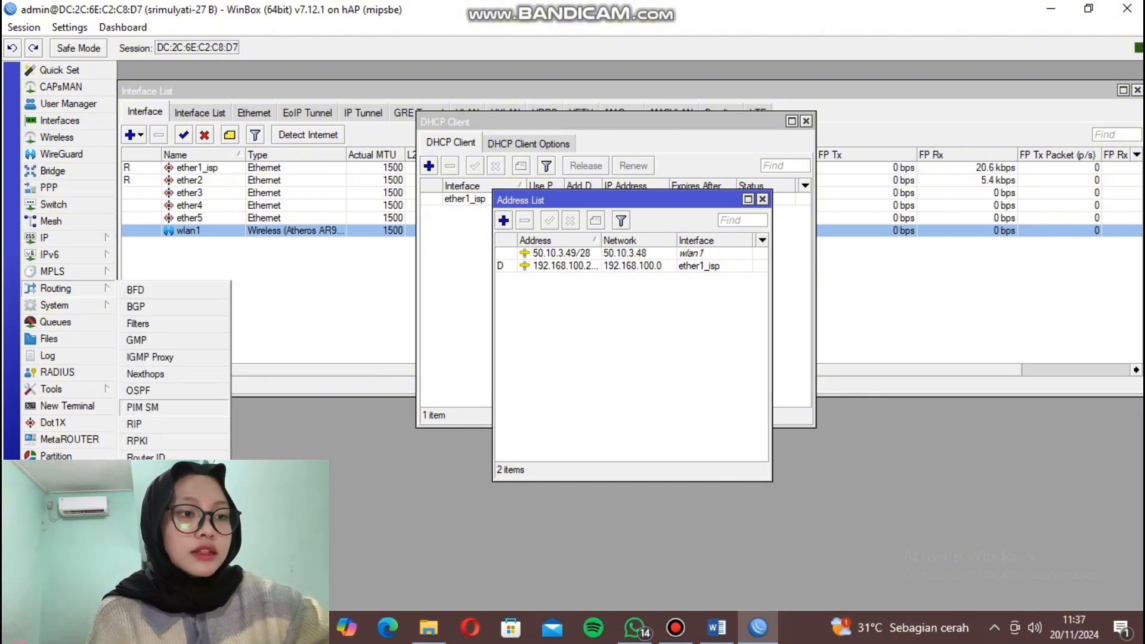
Add a srcnat NAT rule with out-interface ether1_isp and action masquerade.
click(44, 237)
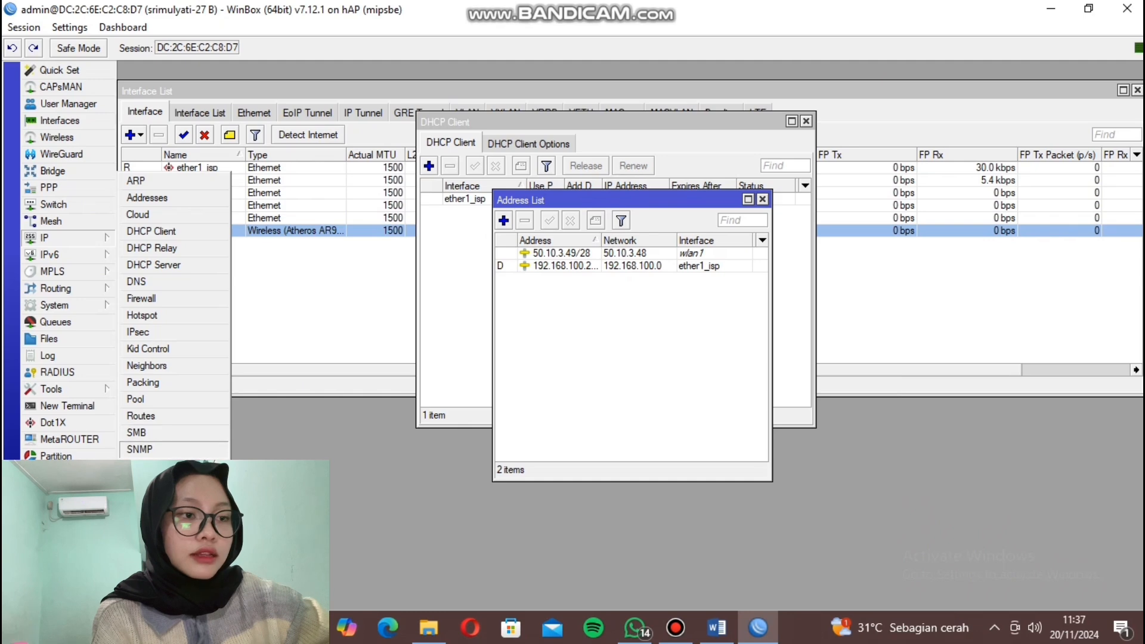
click(141, 299)
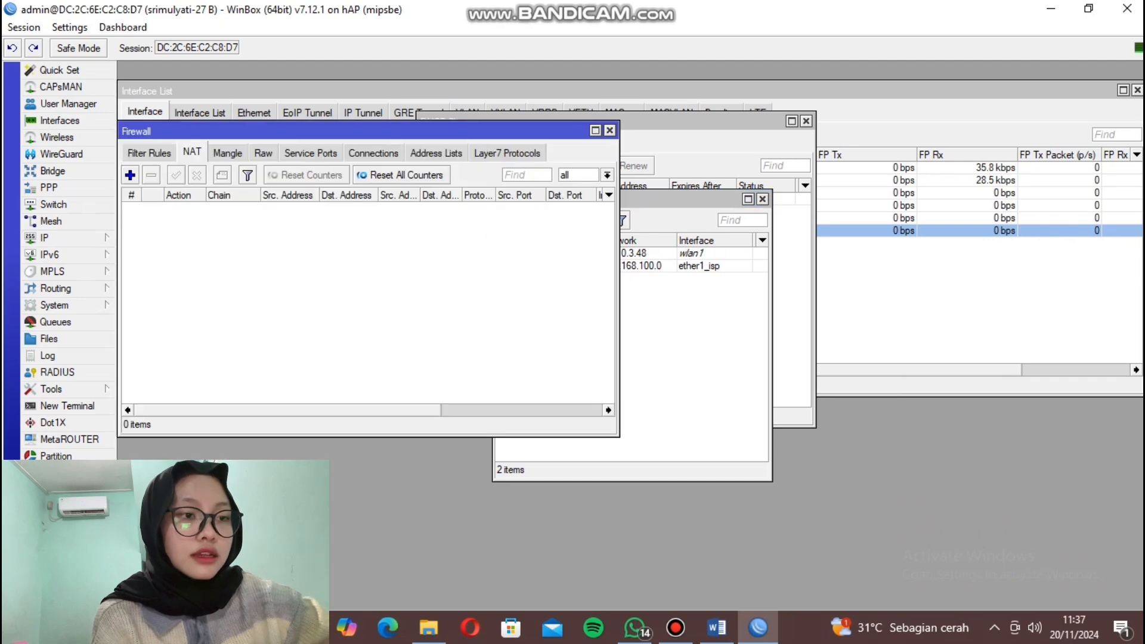
click(130, 175)
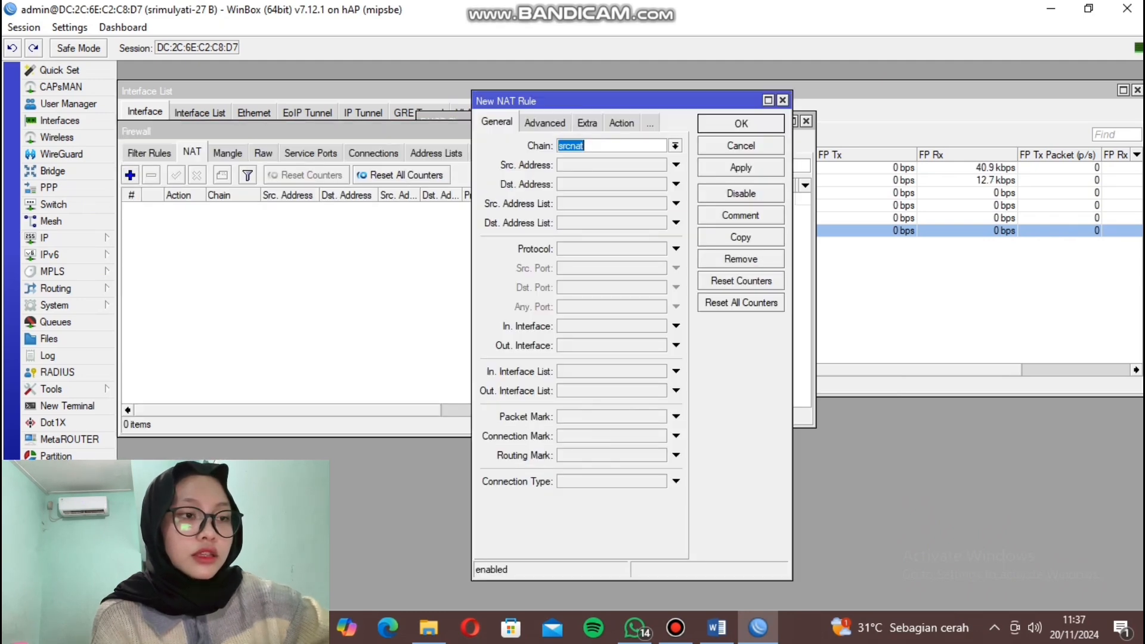
click(676, 345)
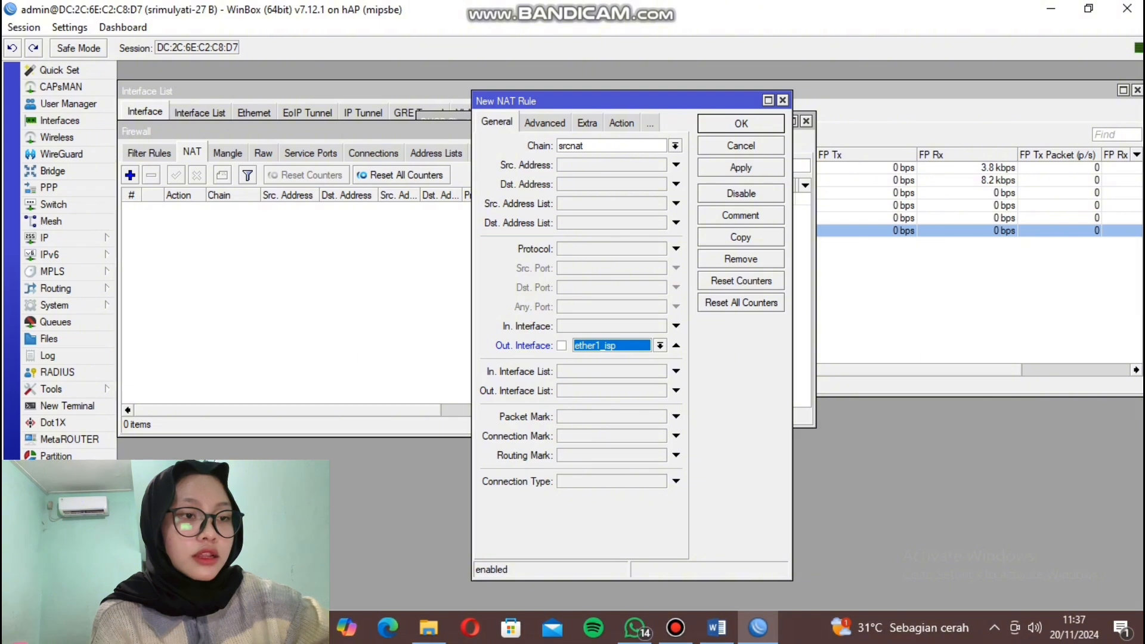
click(622, 122)
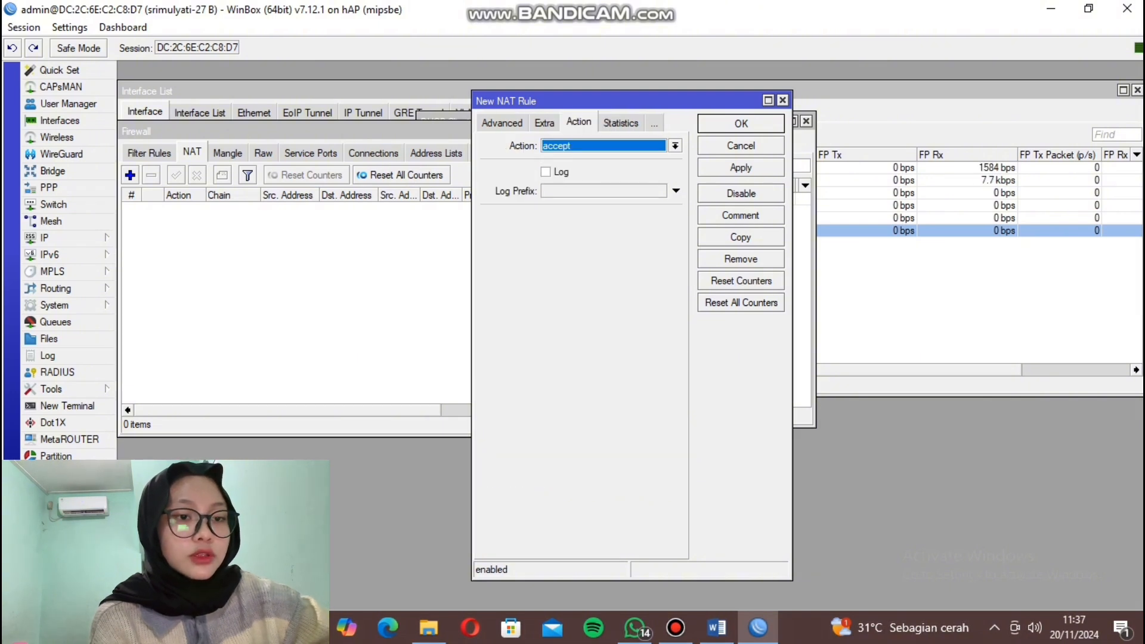
click(675, 145)
click(566, 235)
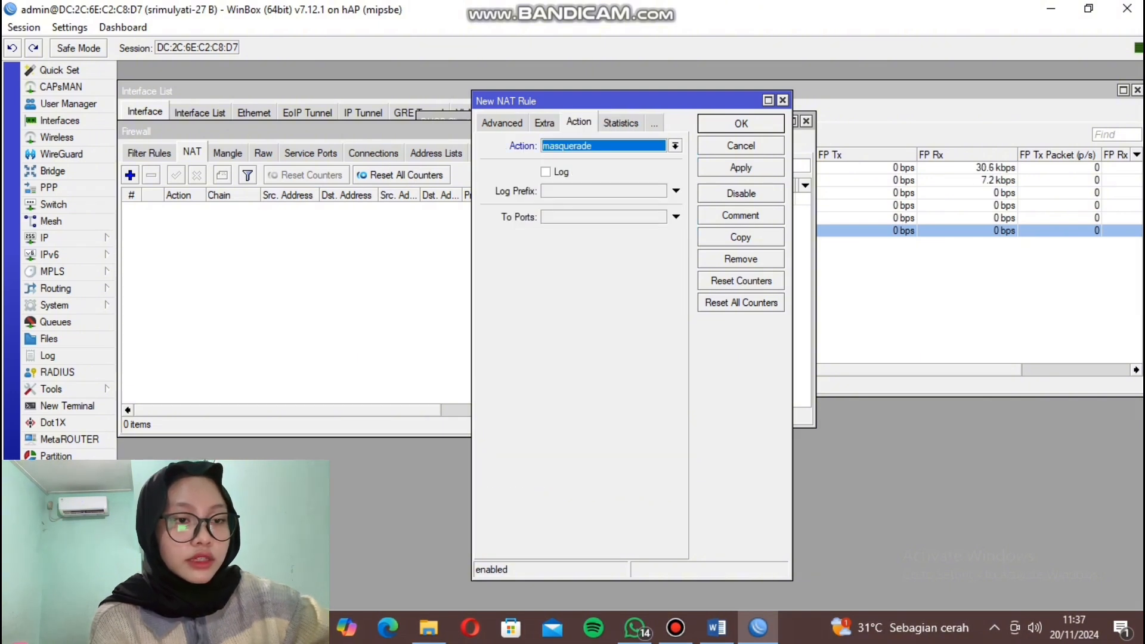
click(741, 168)
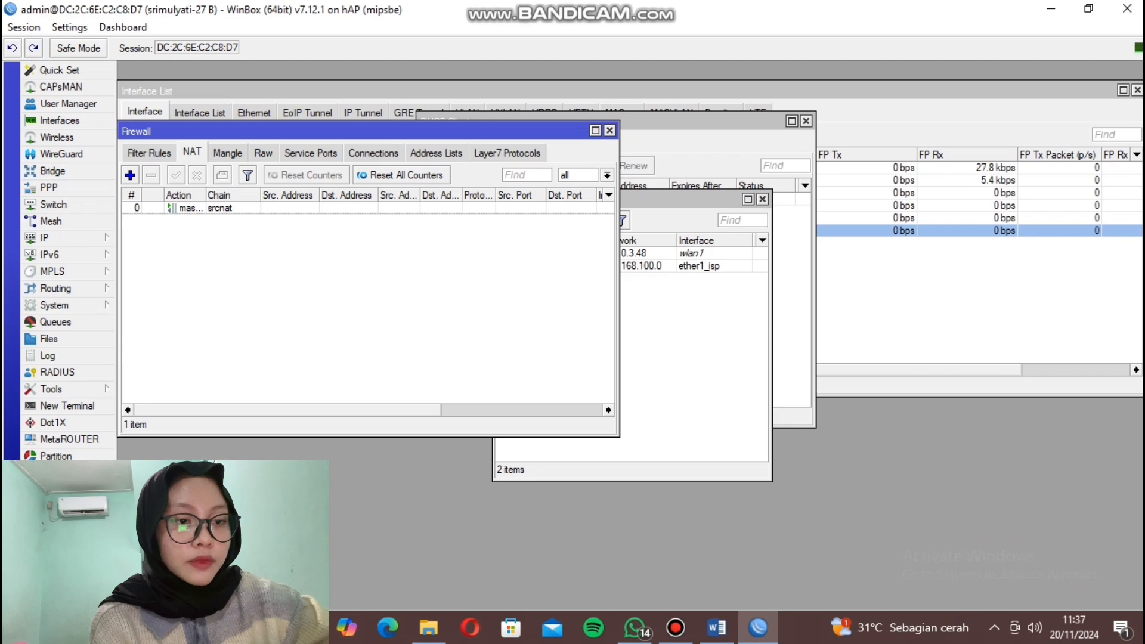
click(45, 237)
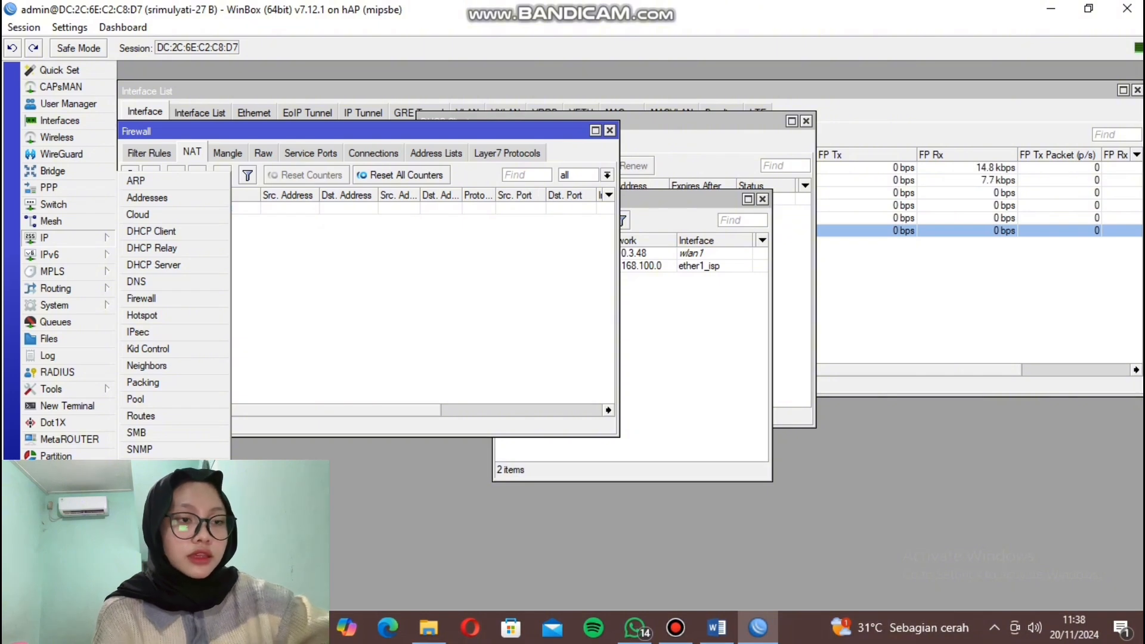
Add a static default route 0.0.0.0/0 via gateway 192.168.100.1.
mouse_move(67, 254)
mouse_move(45, 237)
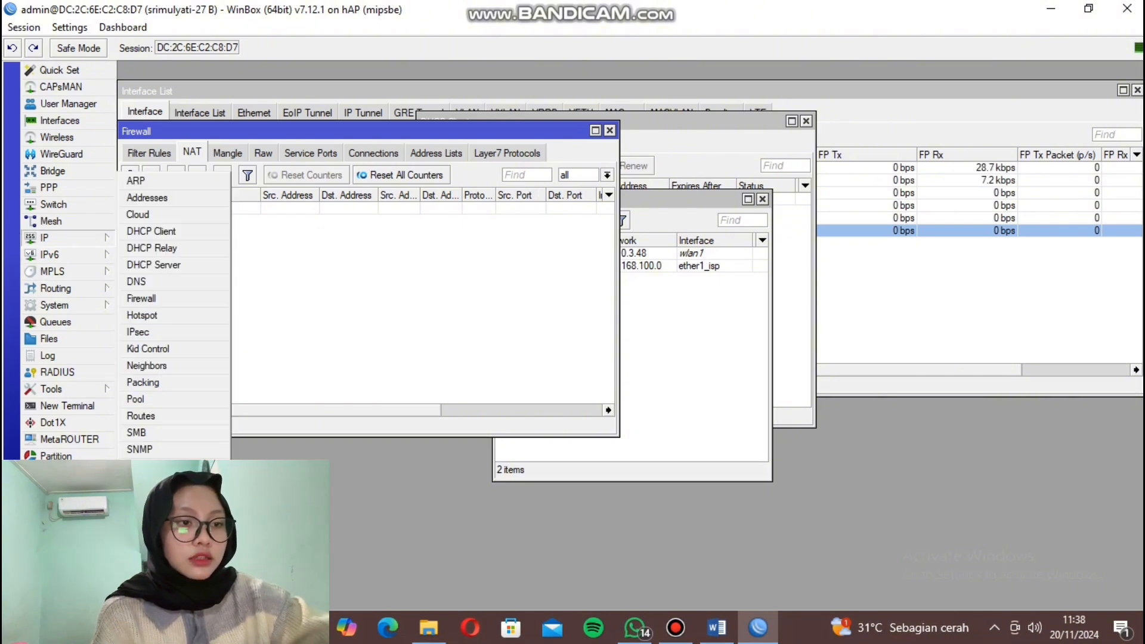
click(141, 416)
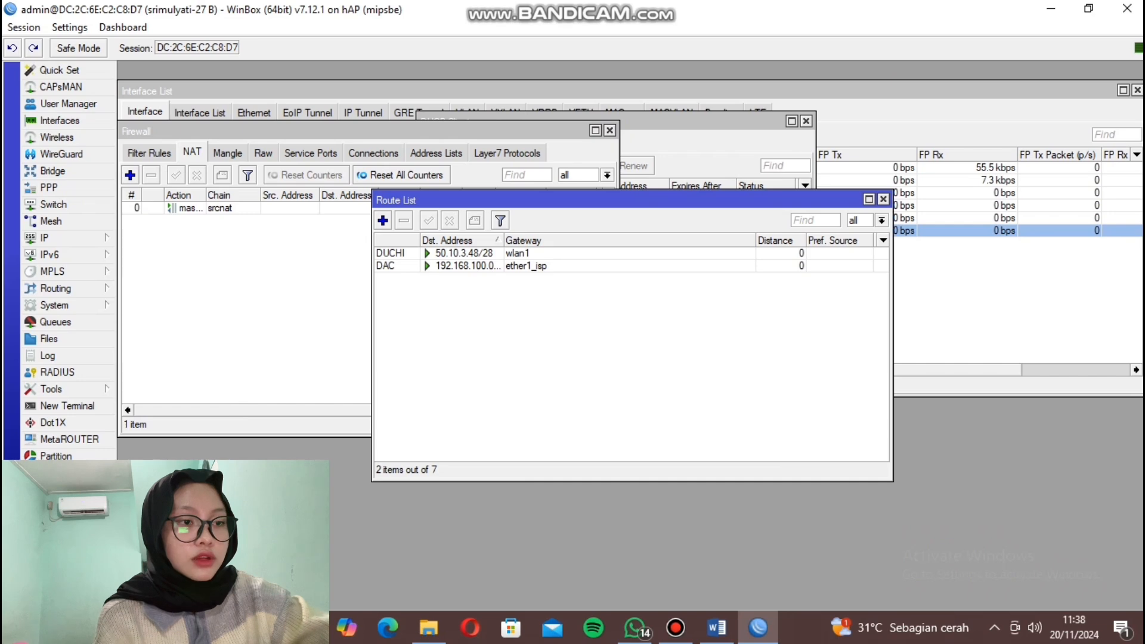
click(383, 220)
click(632, 211)
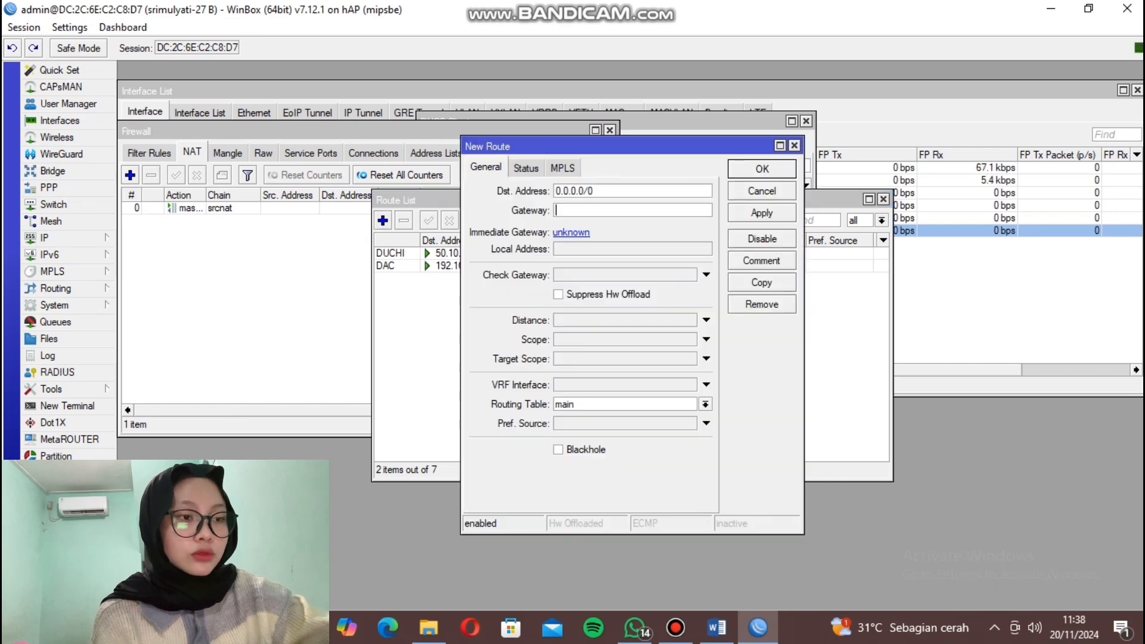
text(192.168.1)
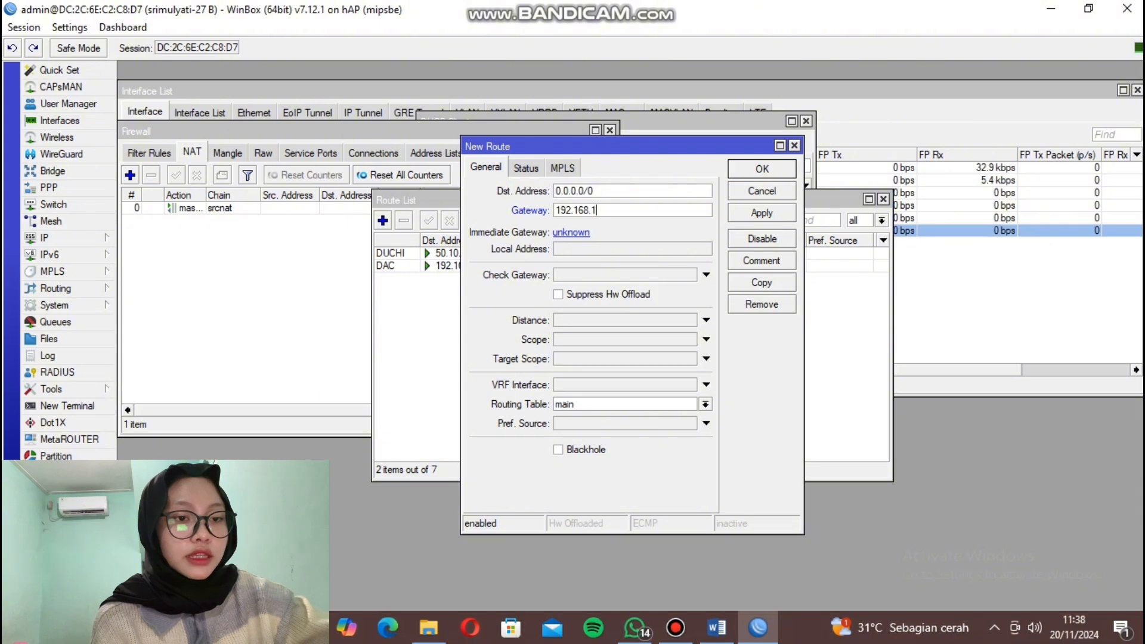
text(00.1)
click(762, 213)
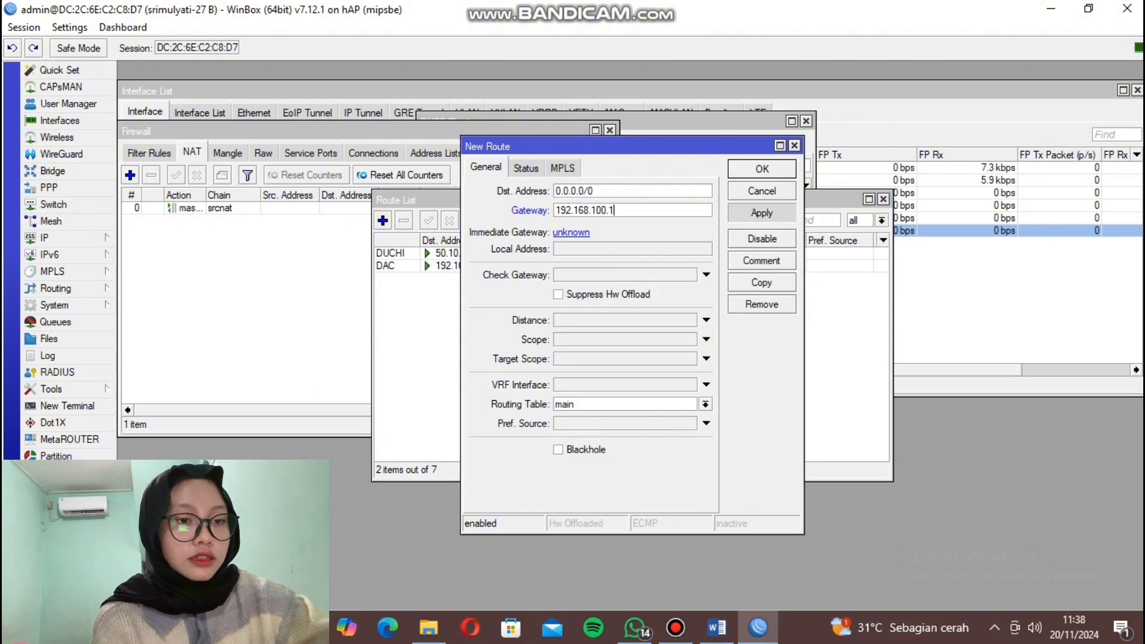
click(762, 169)
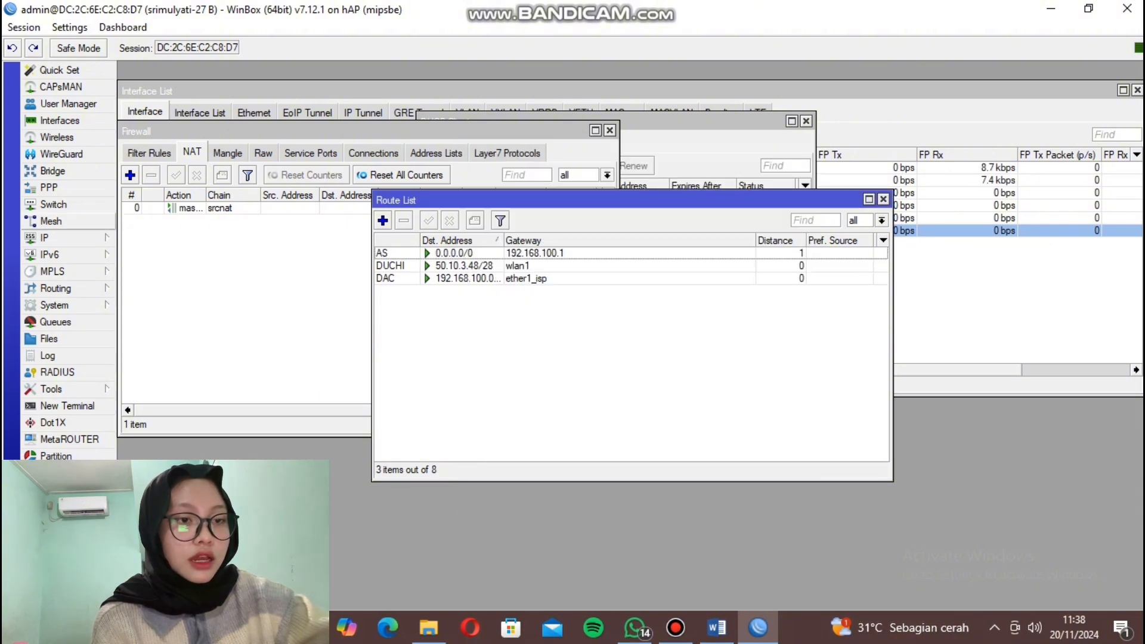
click(44, 238)
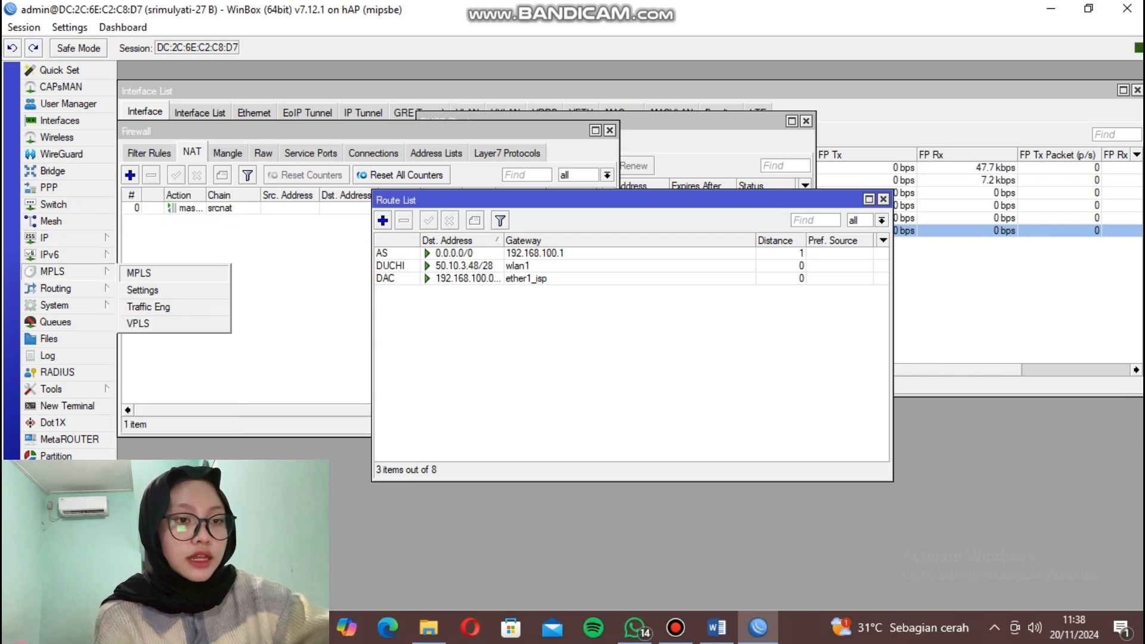
Run DHCP Setup on wlan1 with the address pool 50.10.3.50–50.10.3.61.
click(153, 265)
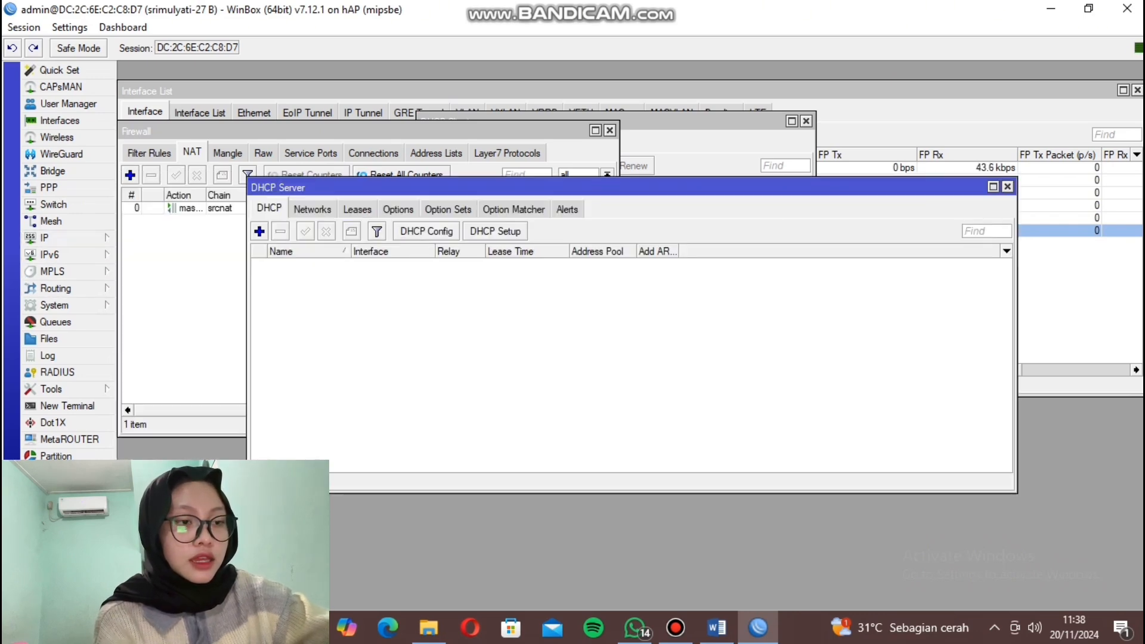
click(495, 231)
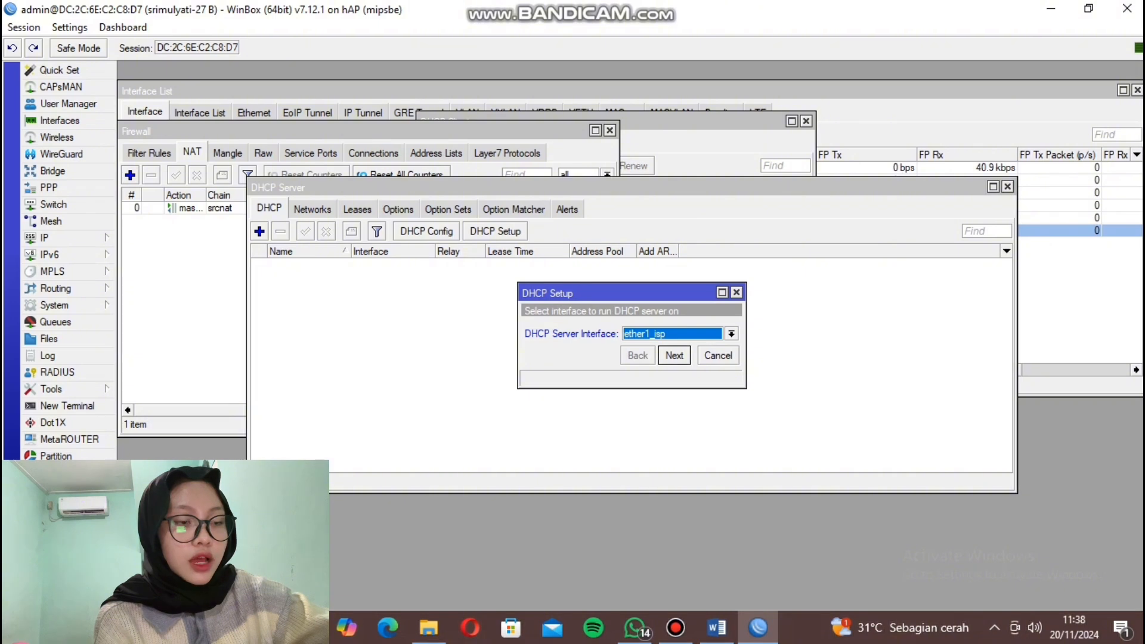
click(732, 333)
key(Return)
key(Return)
key(Return)
key(Return)
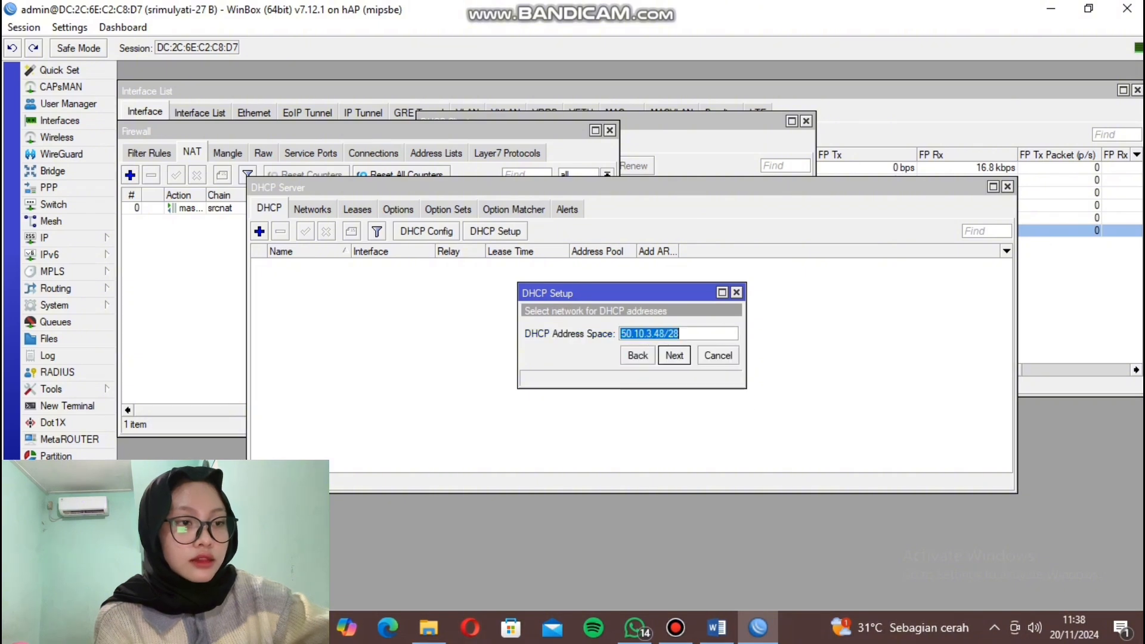
key(Right)
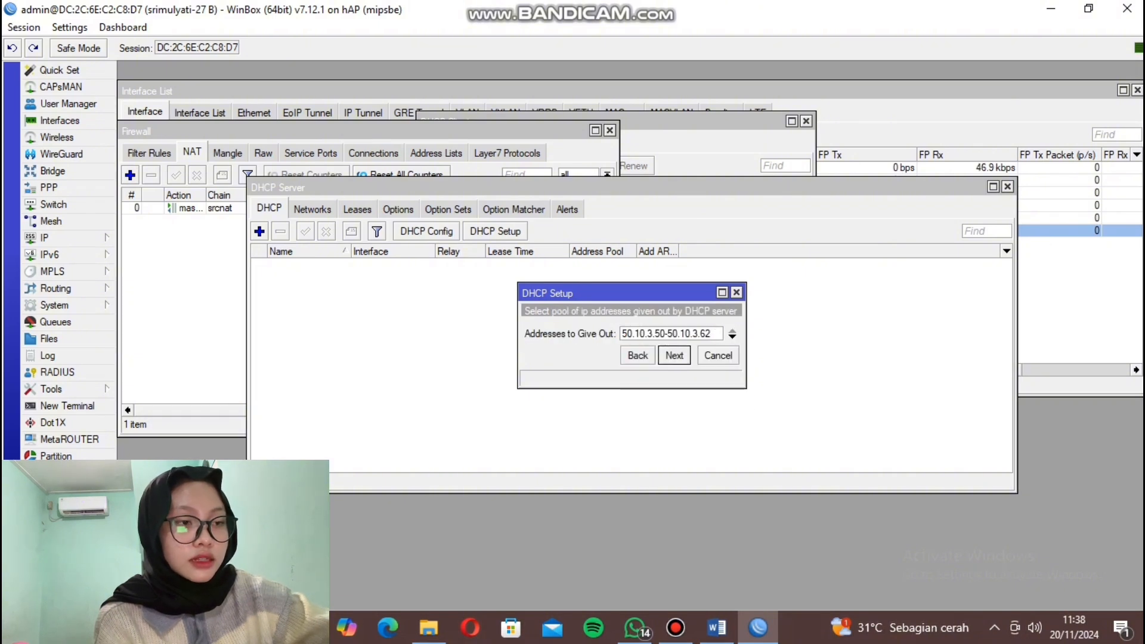
key(BackSpace)
text(1)
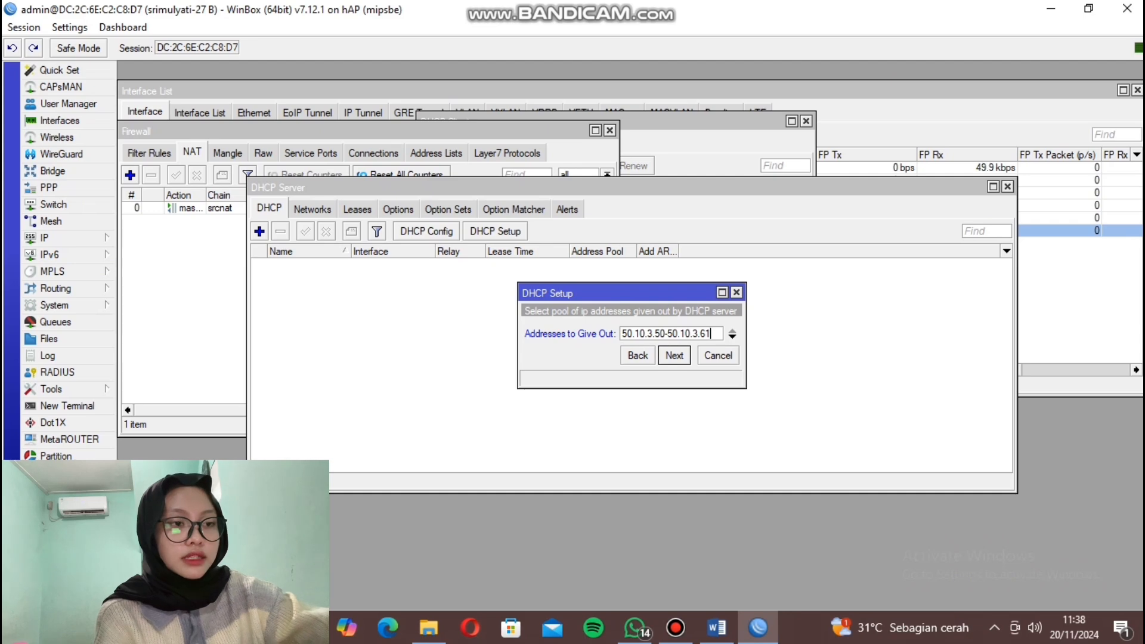
Highlight the 50.10.3.61 pool entry in yellow on the Word task sheet.
click(717, 628)
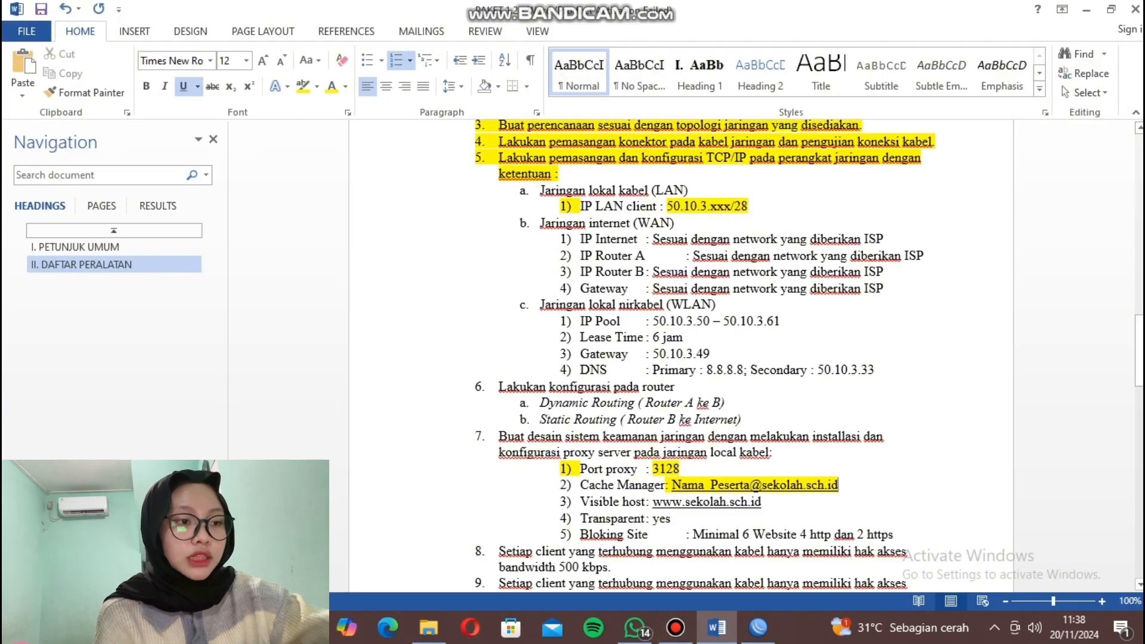
drag(780, 321, 774, 321)
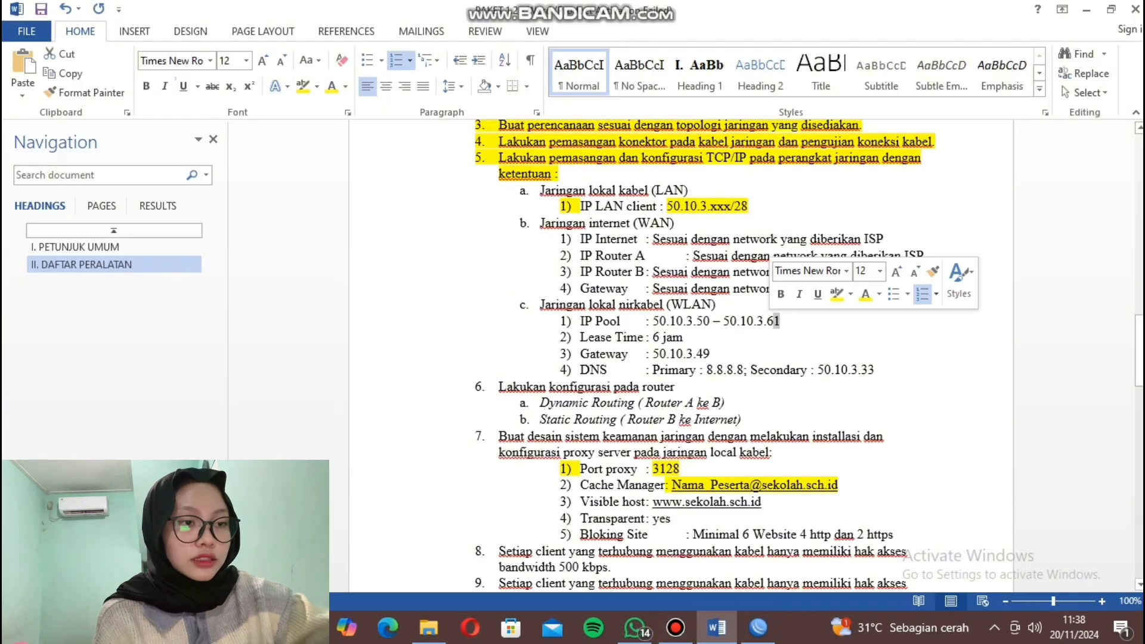
click(837, 294)
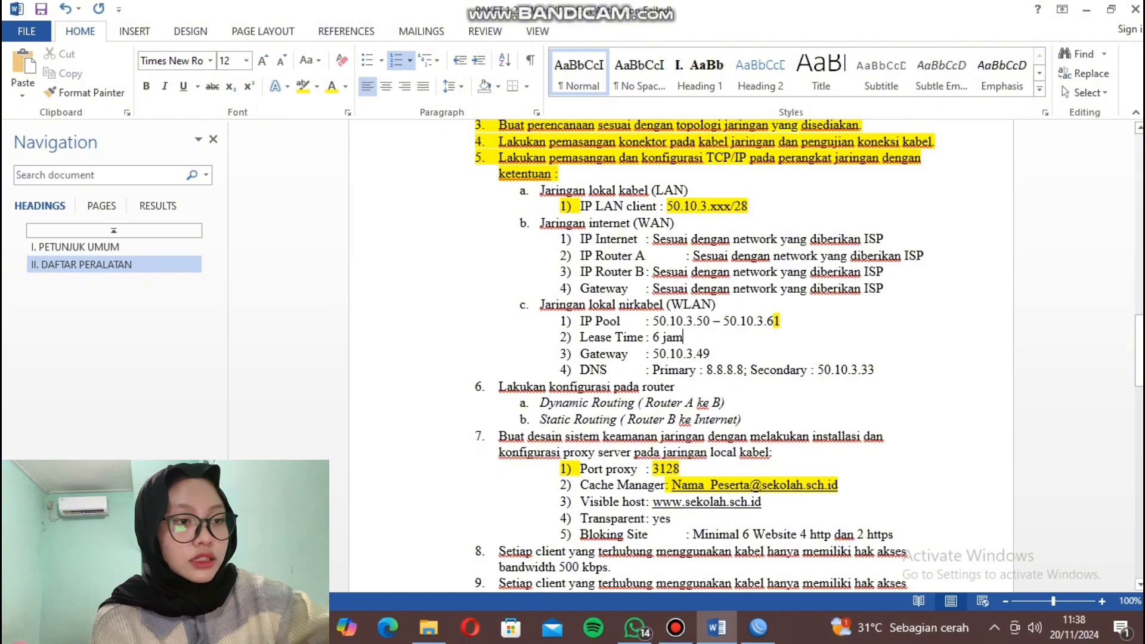
key(alt+Tab)
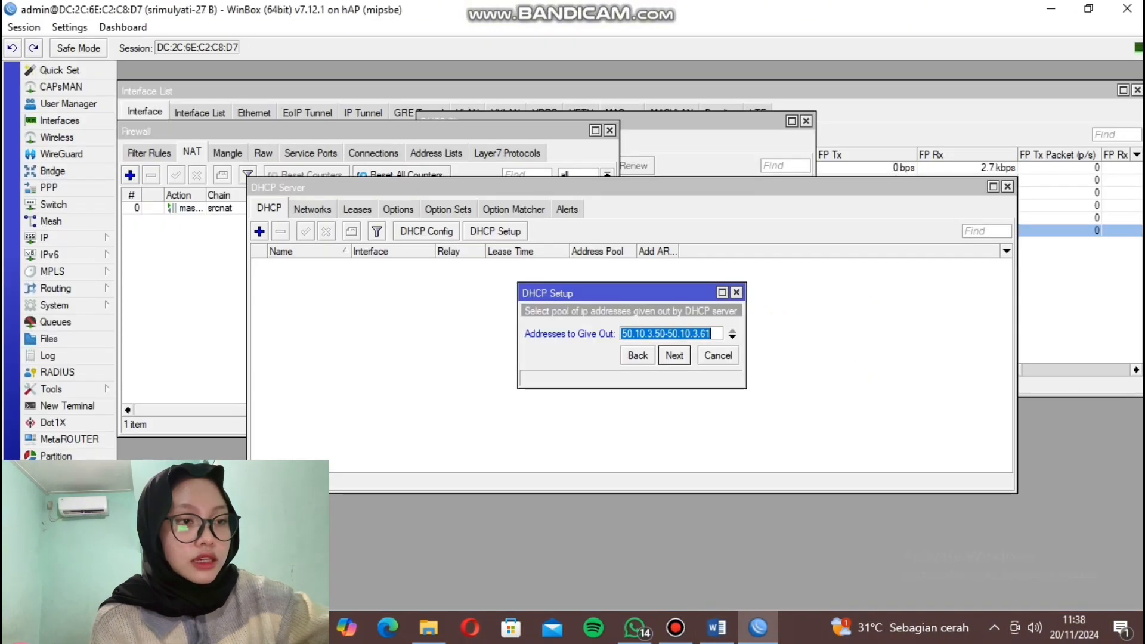
Accept the pool and set the DHCP lease time to 06:00:00.
key(Return)
key(Return)
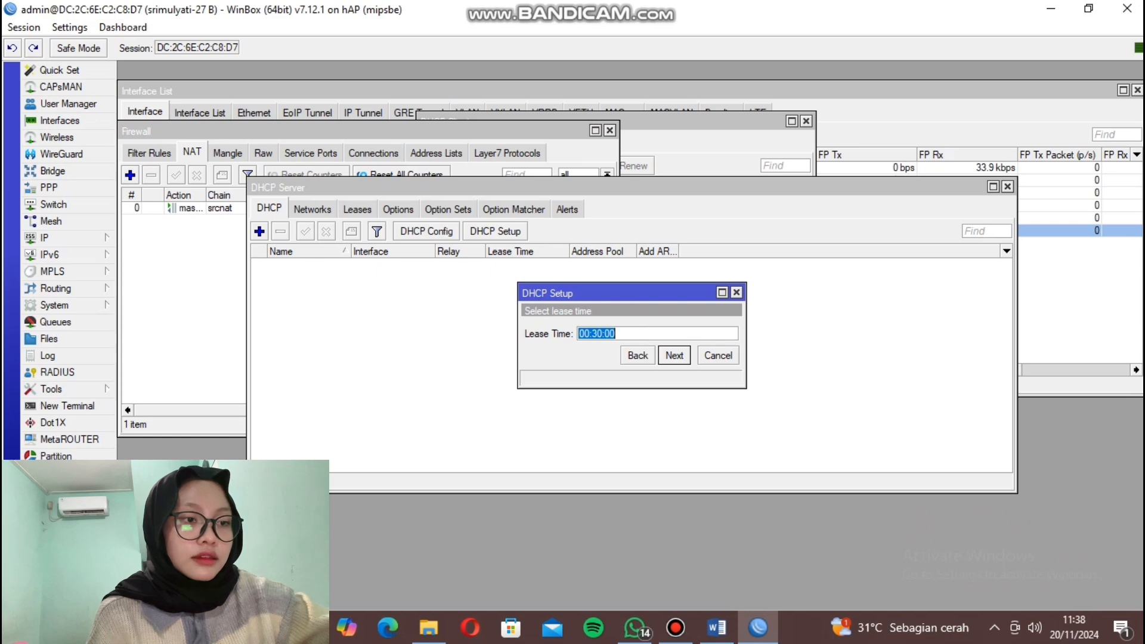
click(590, 334)
key(BackSpace)
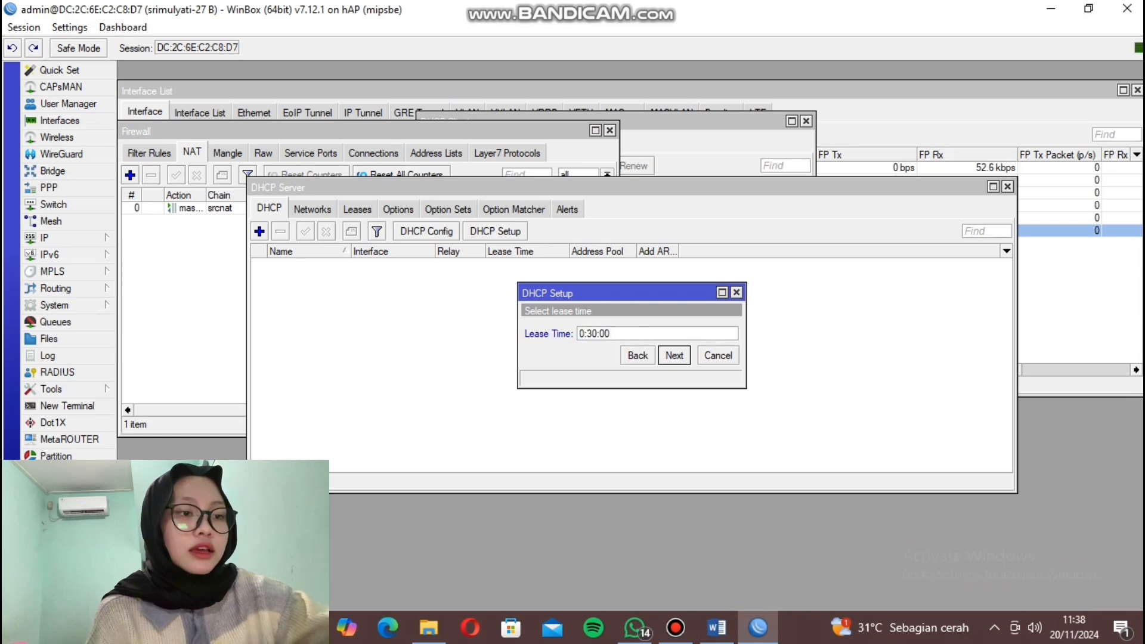
text(6)
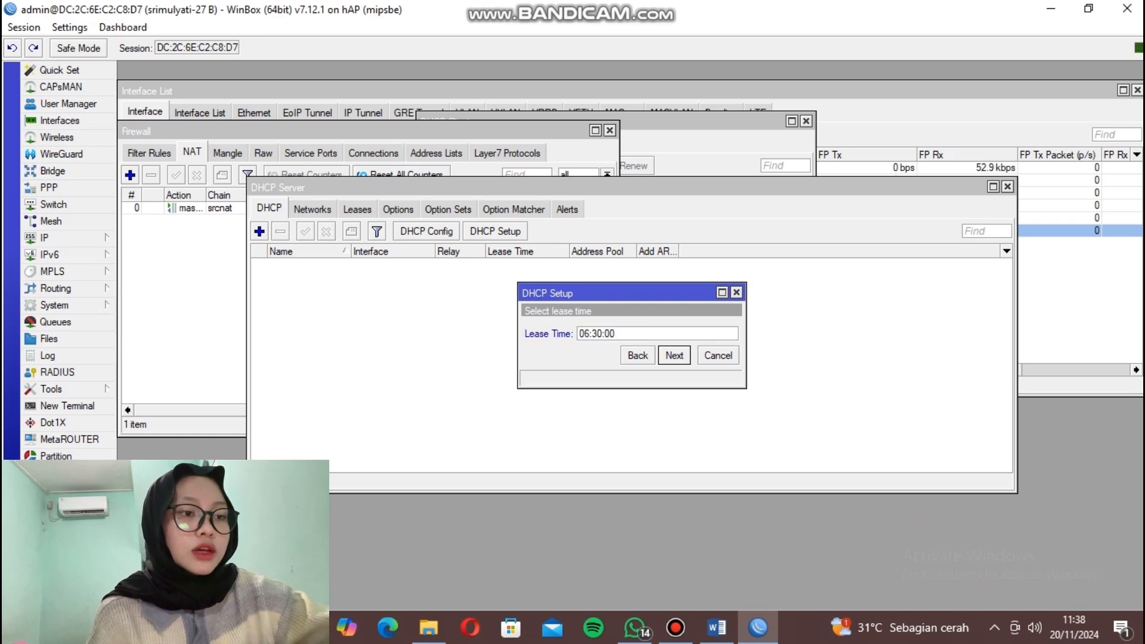
key(BackSpace)
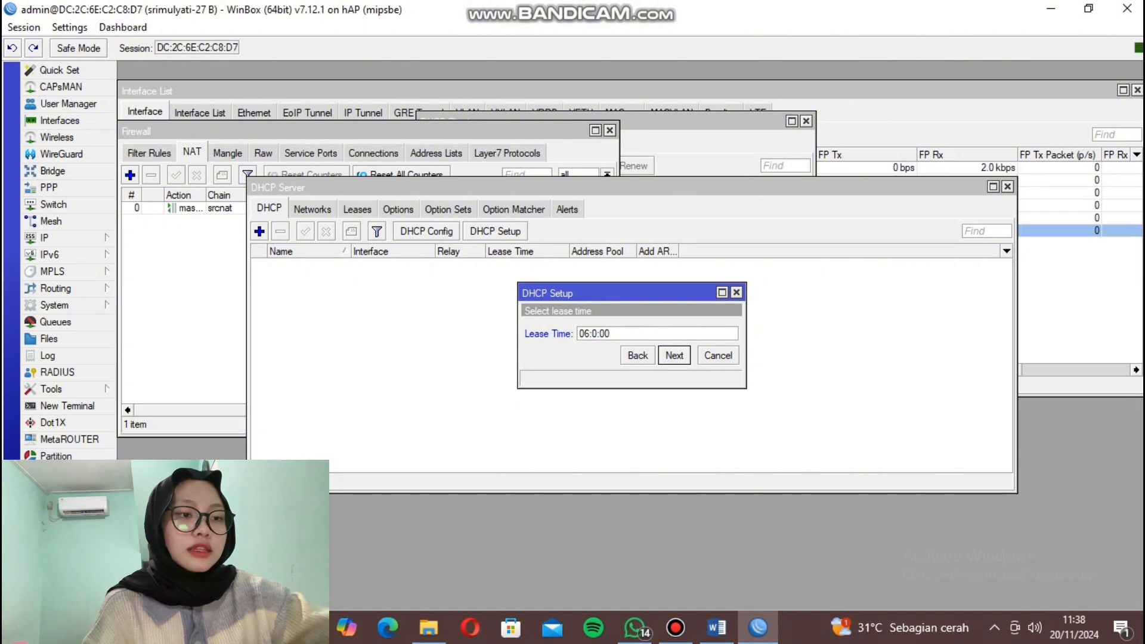
text(0)
key(Return)
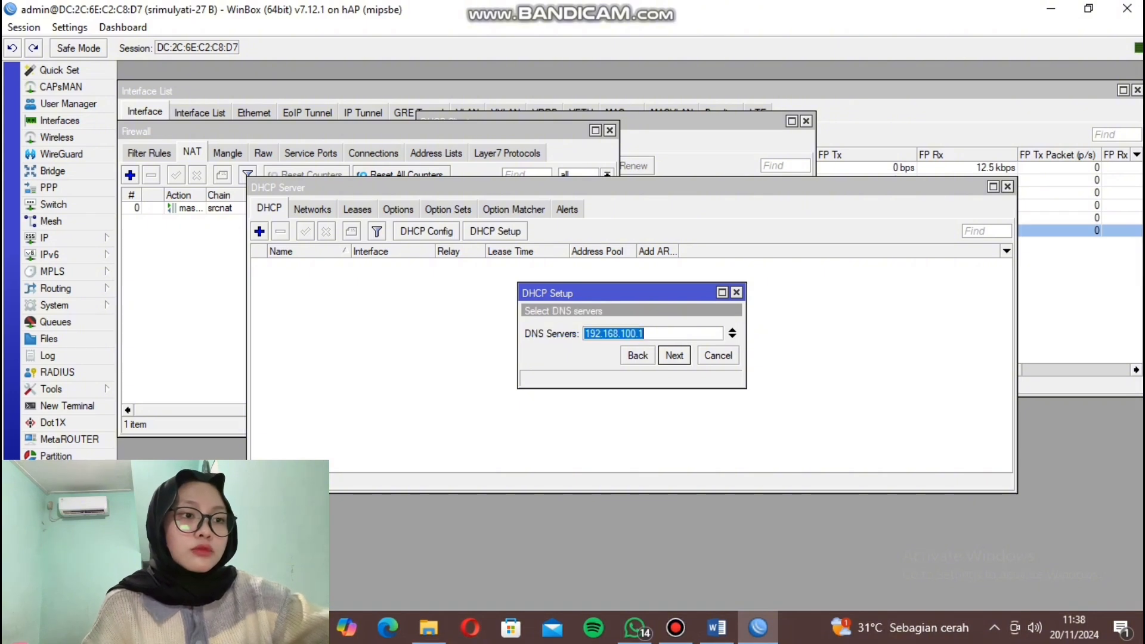
Add 8.8.8.8 as a second DNS server after 192.168.100.1 and finish the setup.
click(733, 336)
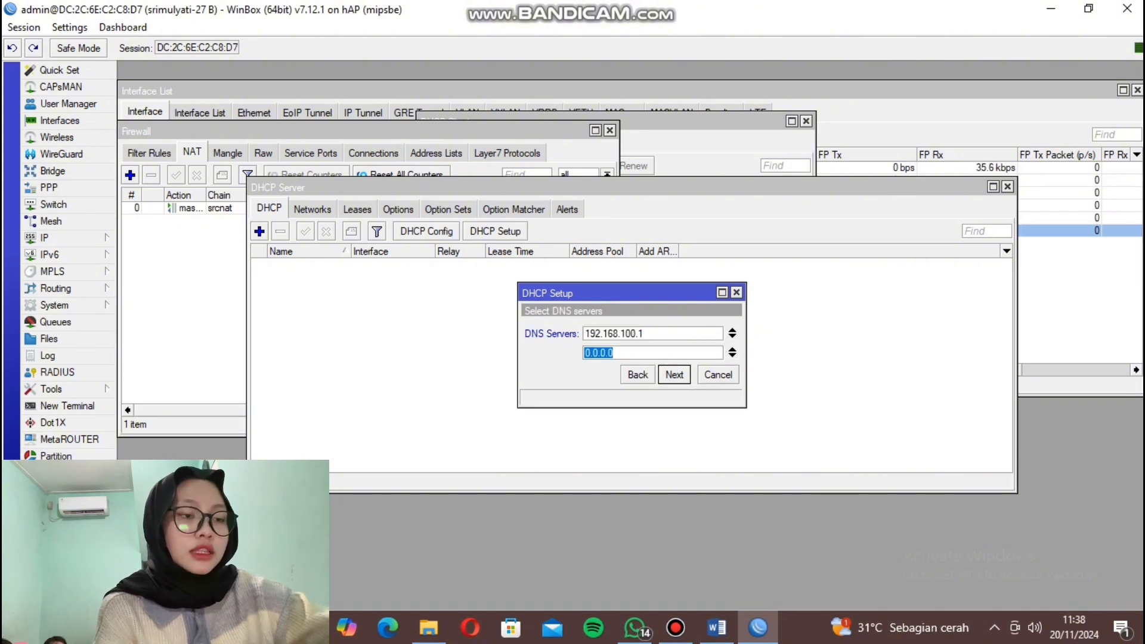
text(8.8.8.8)
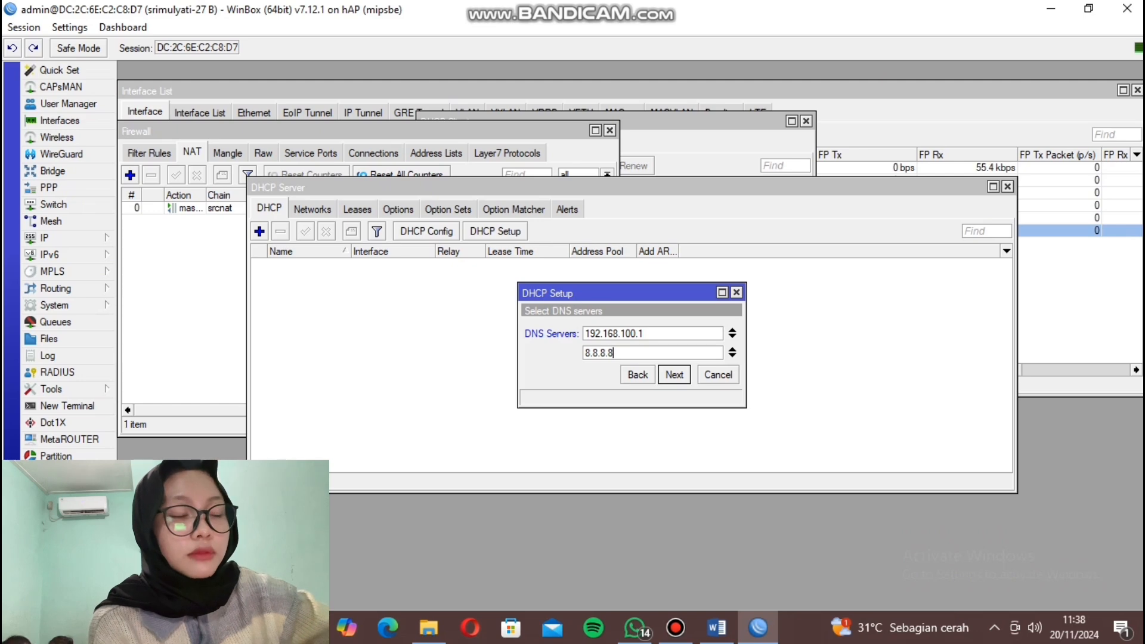
key(Return)
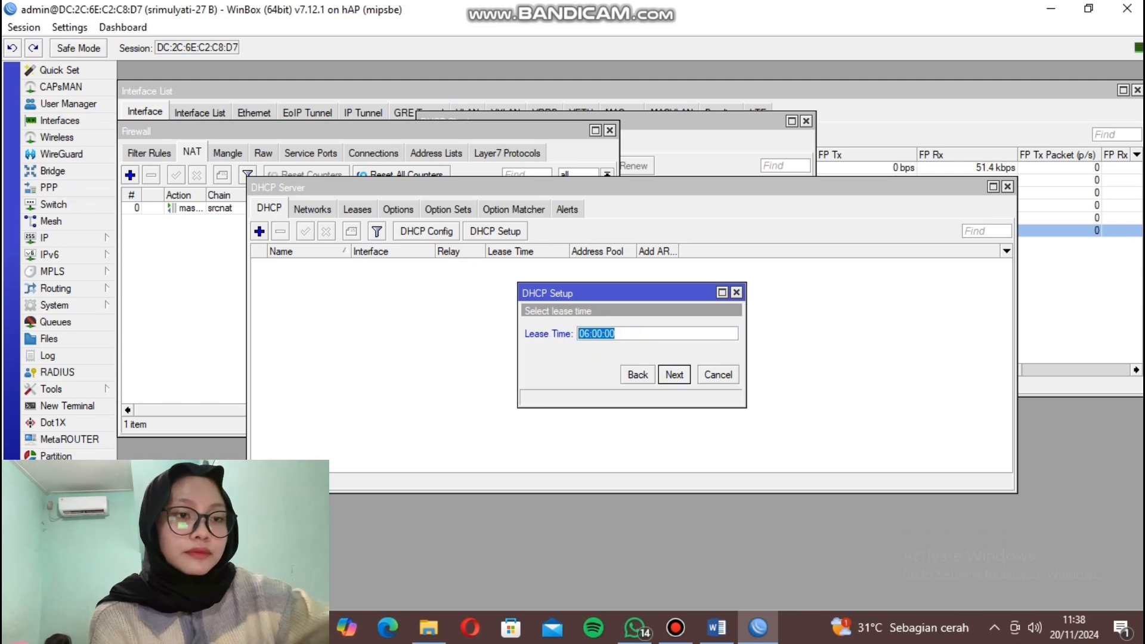
key(Return)
key(Return)
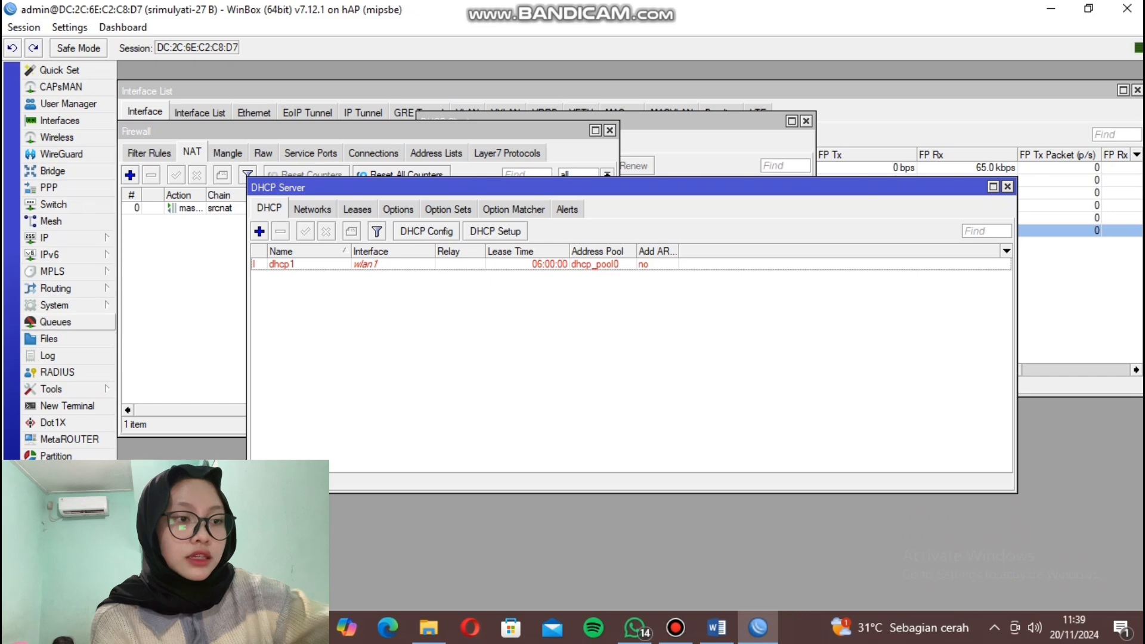
Create simple queue 'wifi' targeting wlan1 with 500k upload and 500k download limits.
click(56, 322)
click(386, 232)
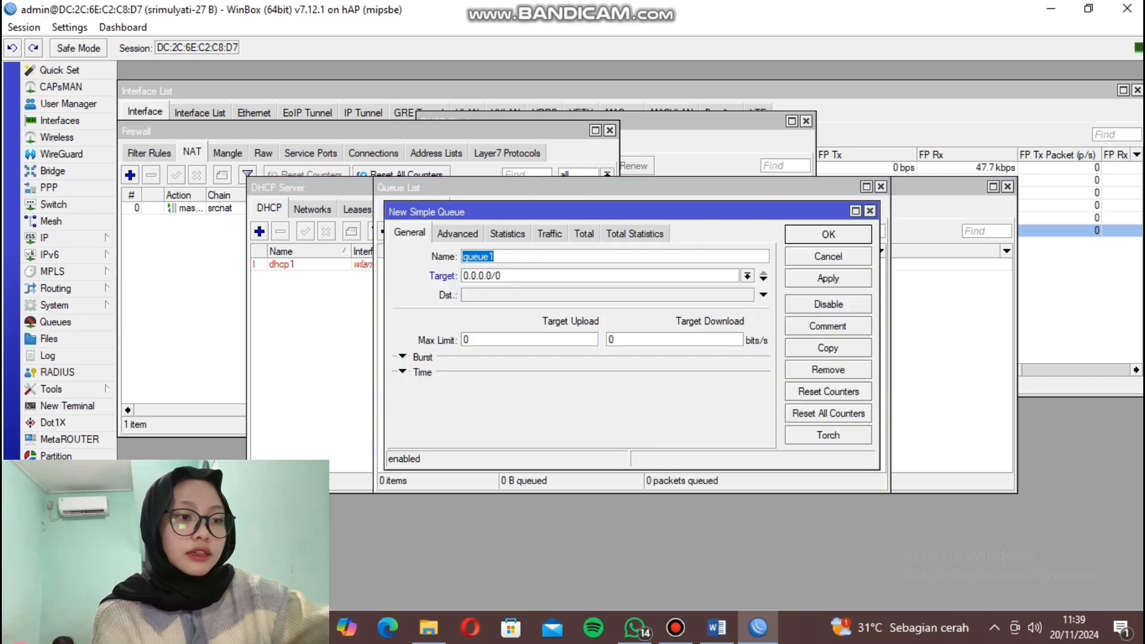
text(wifi)
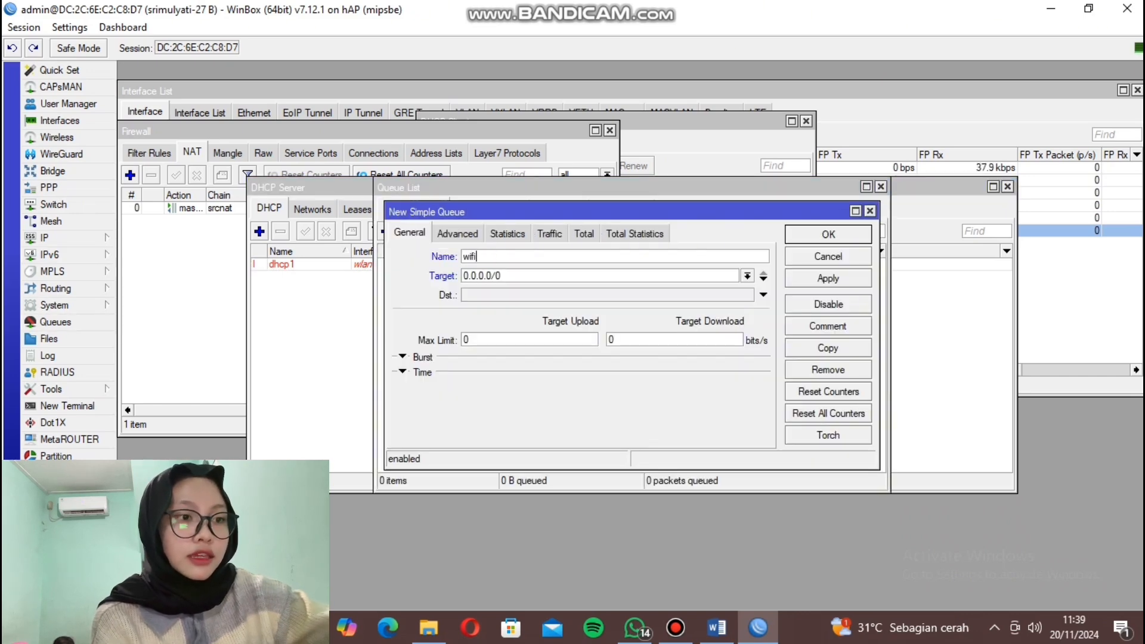
click(747, 276)
click(716, 343)
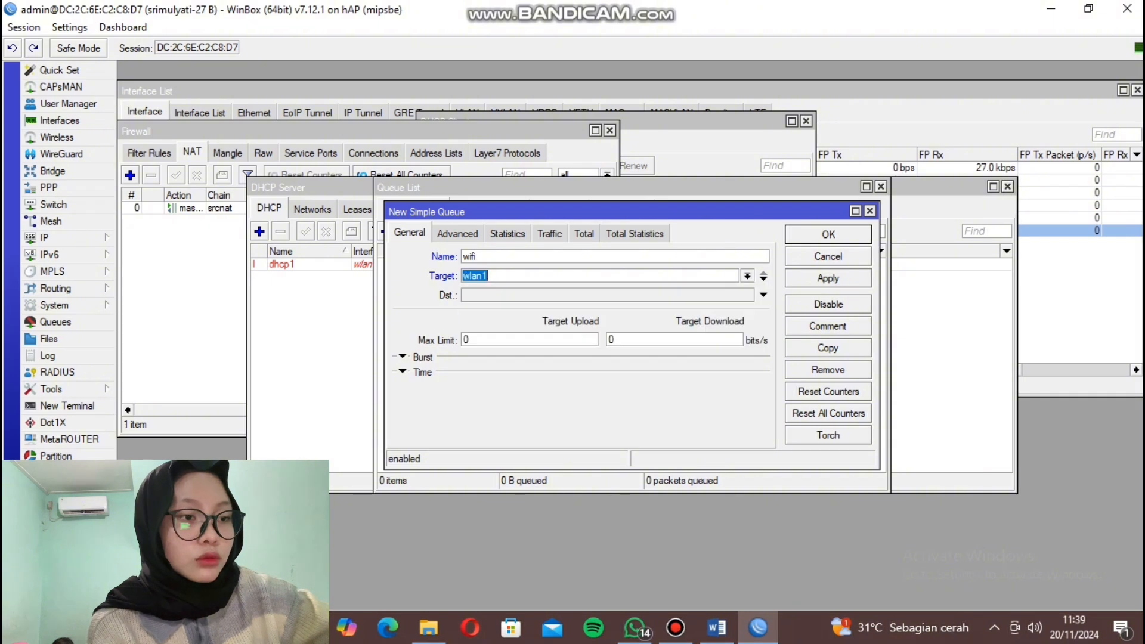
key(Tab)
text(500)
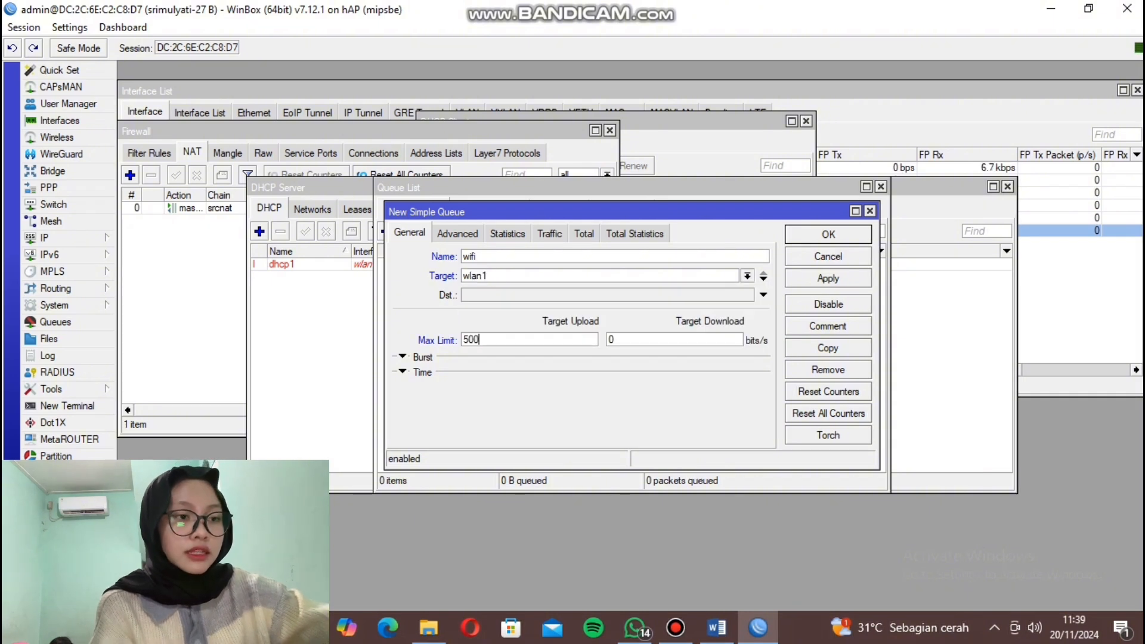
text(k)
key(Tab)
text(50)
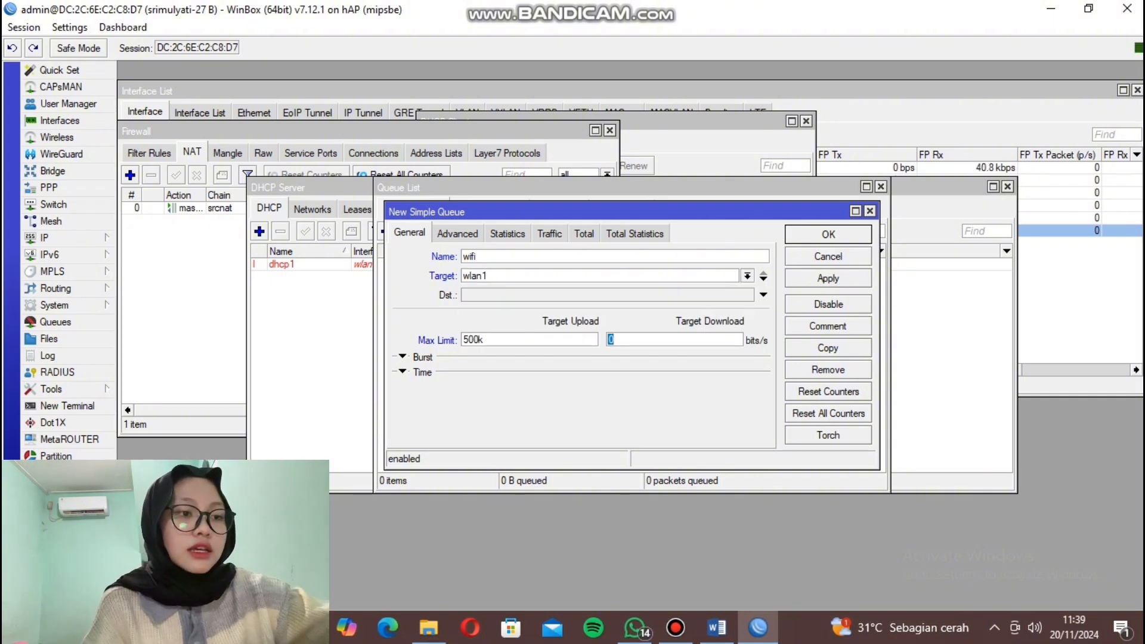
text(0k)
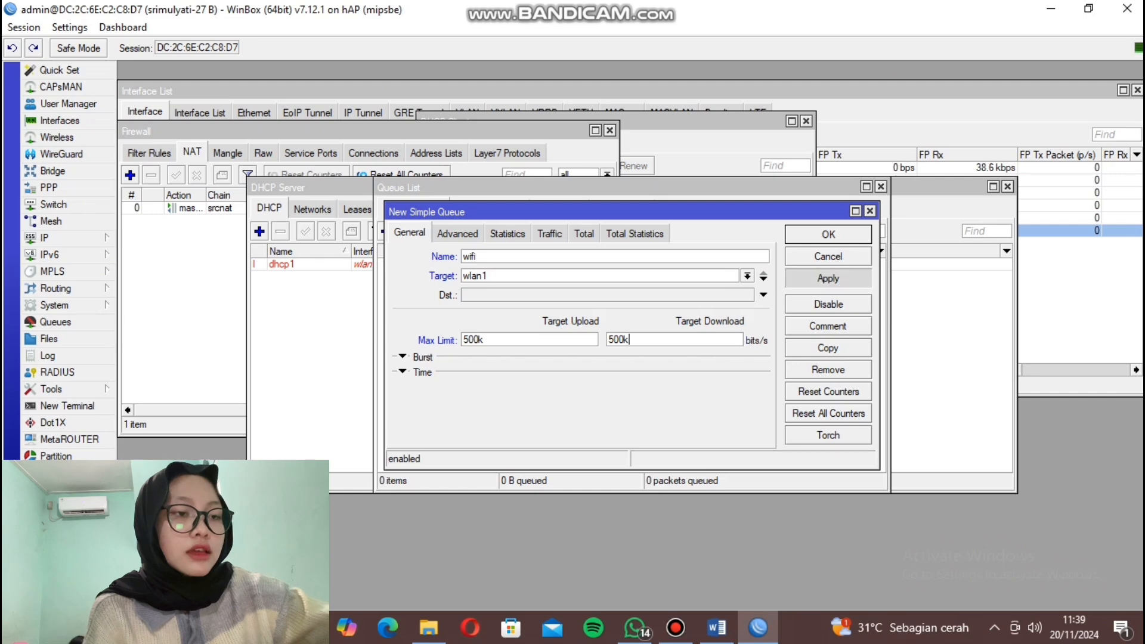
click(828, 278)
click(829, 234)
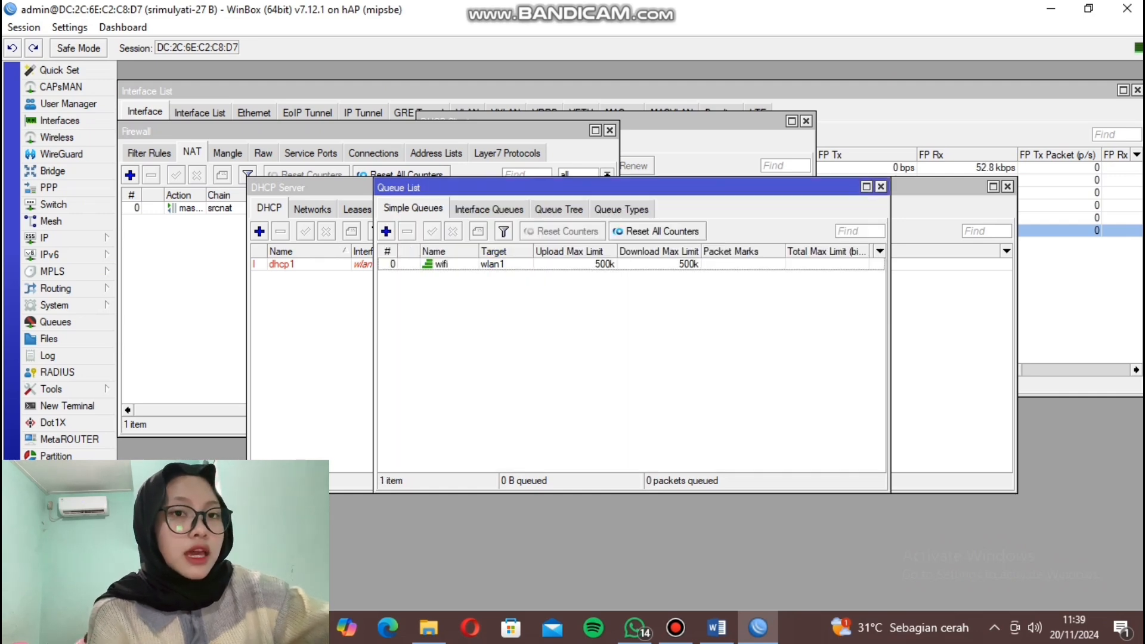
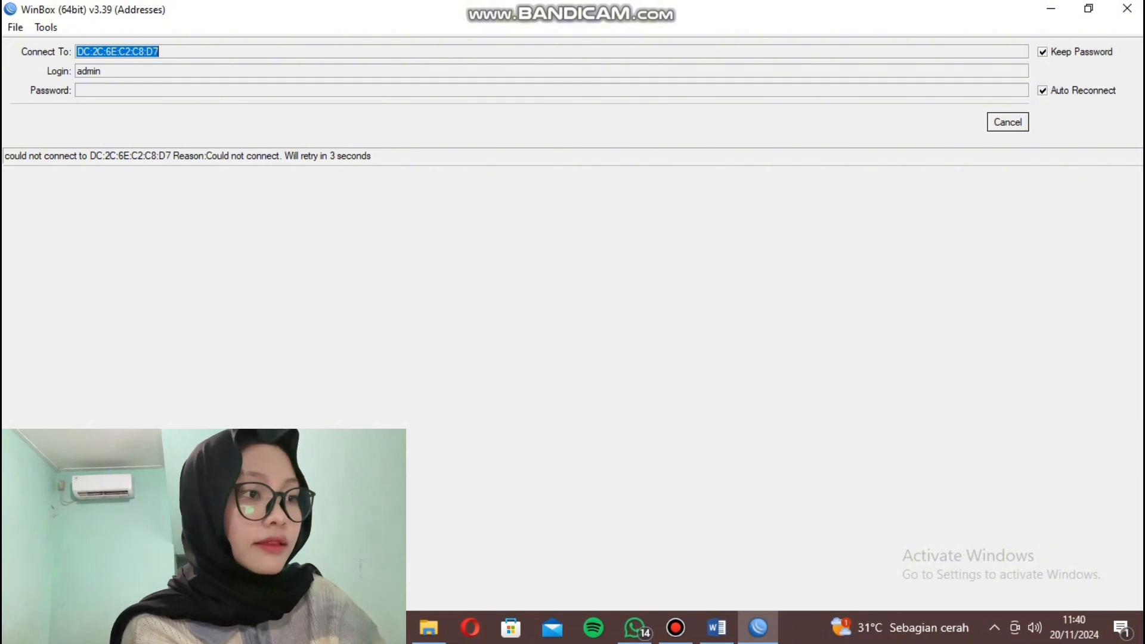
Open the Network Connections adapter list from the taskbar network flyout via Network & Internet settings.
click(994, 628)
click(962, 594)
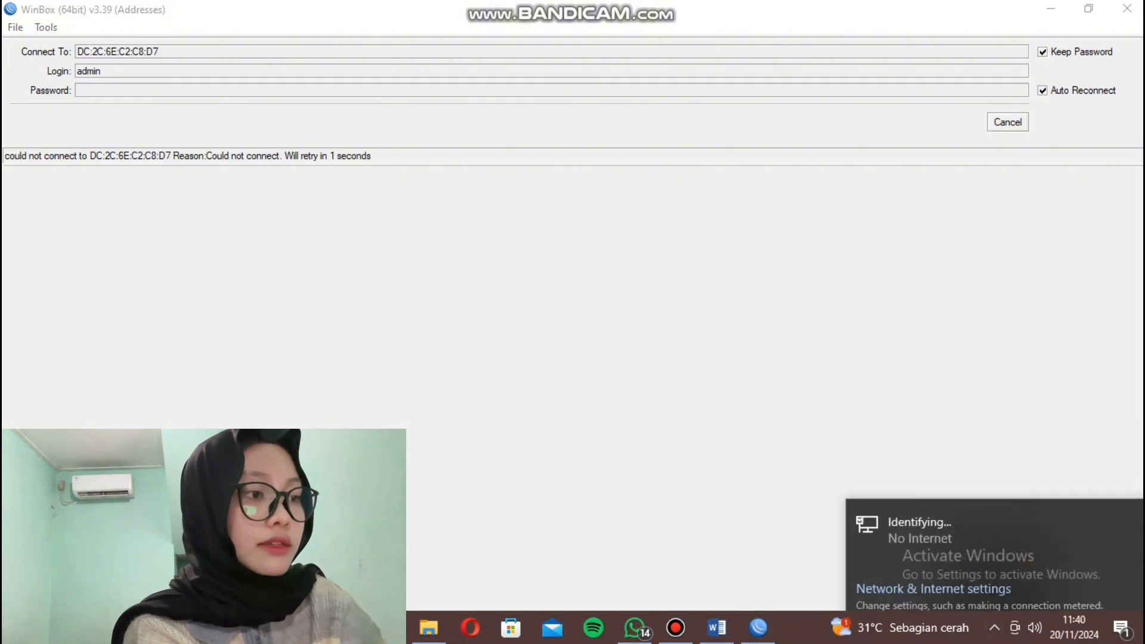
click(934, 577)
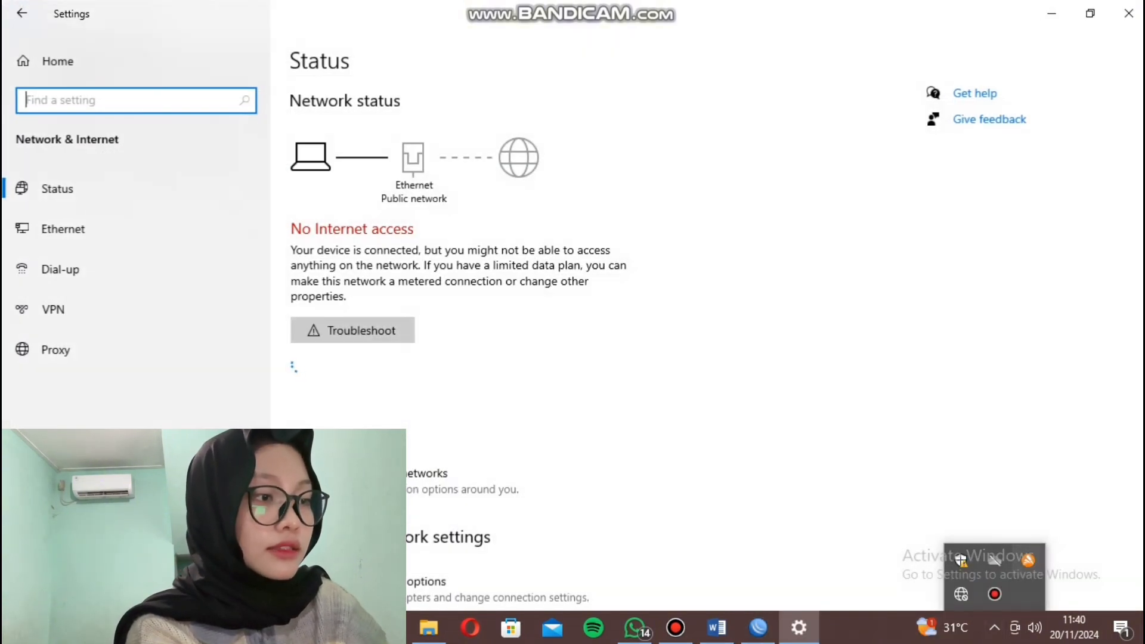
scroll(418, 417, down, 3)
click(382, 376)
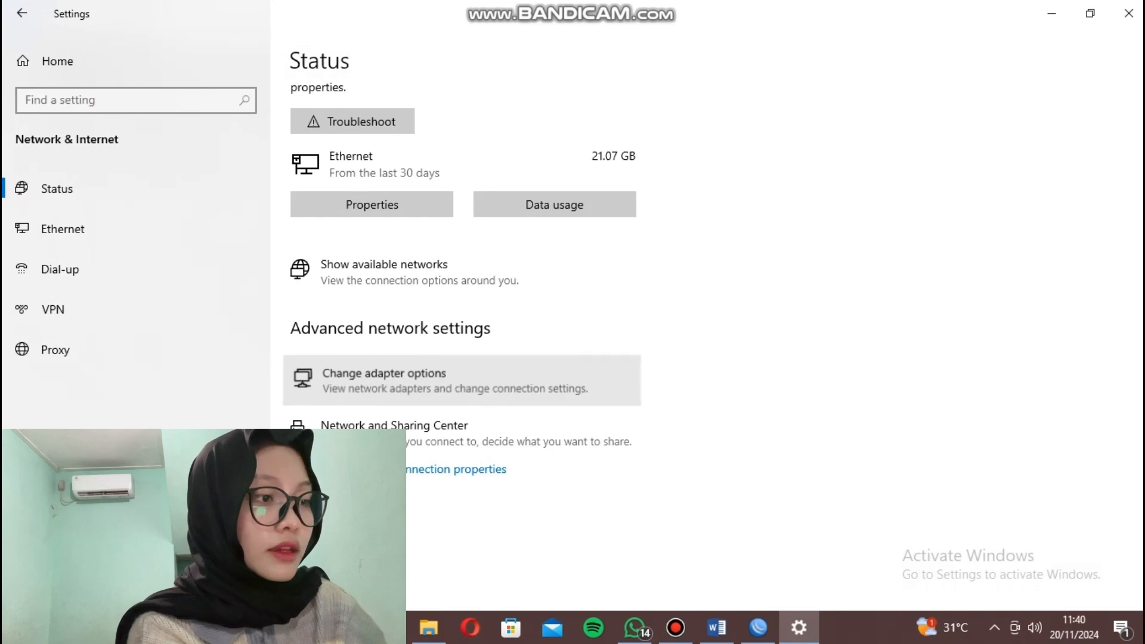
right_click(287, 182)
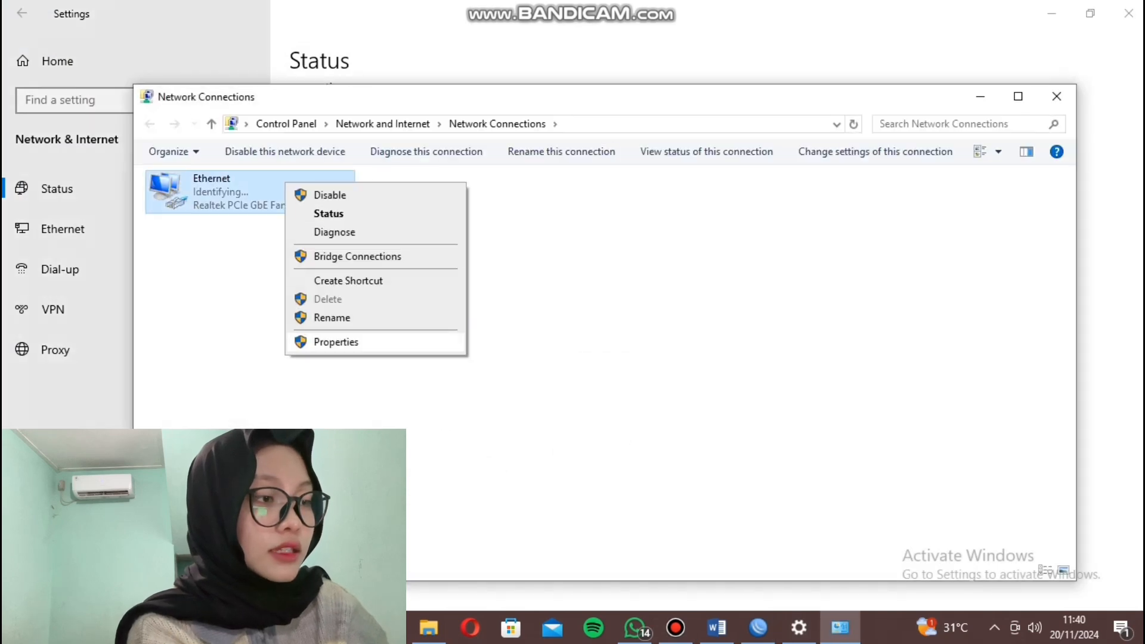
Open the Ethernet adapter's IPv4 properties and switch to a manually entered IP address.
click(334, 342)
click(283, 345)
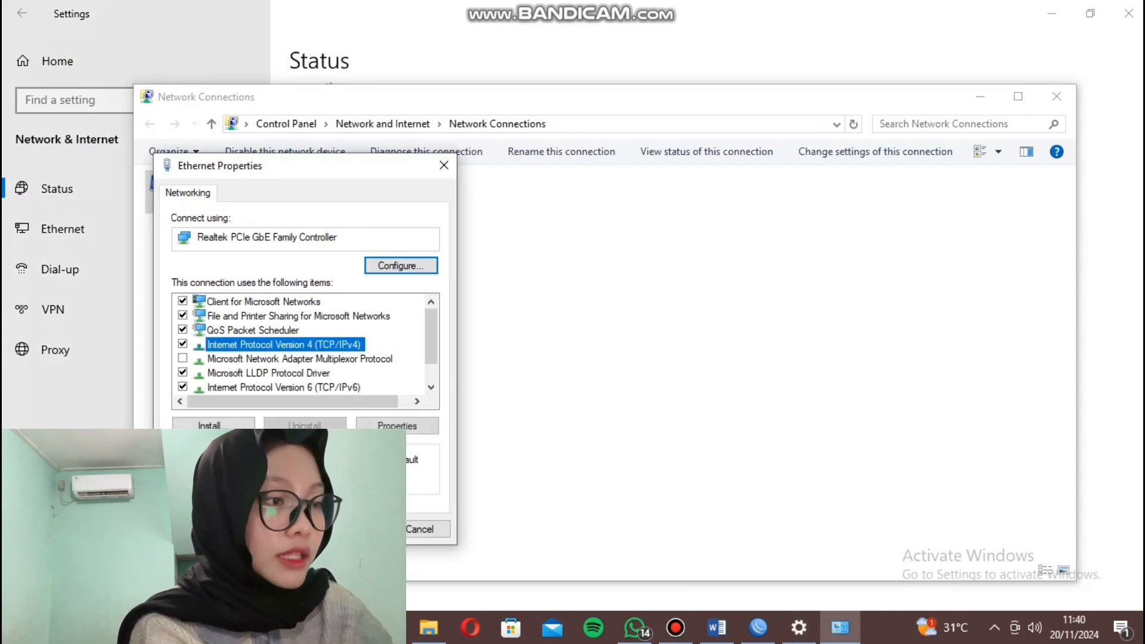
click(397, 425)
click(213, 351)
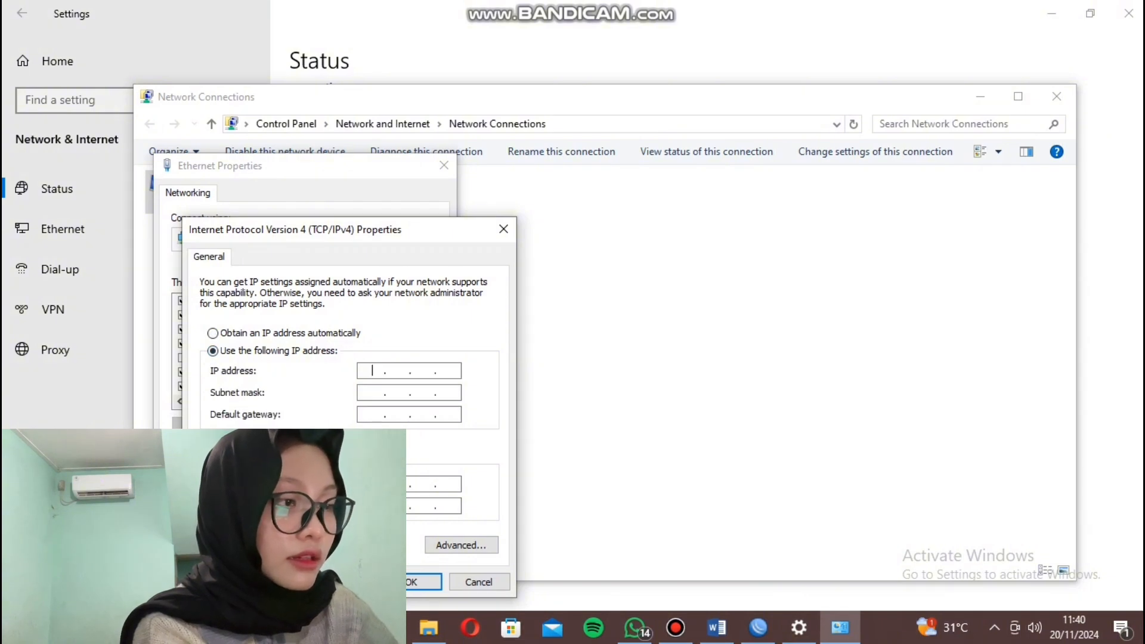
Enter IP 50.10.3.2, mask 255.0.0.0, gateway 50.10.3.1 and a preferred DNS server.
text(50.)
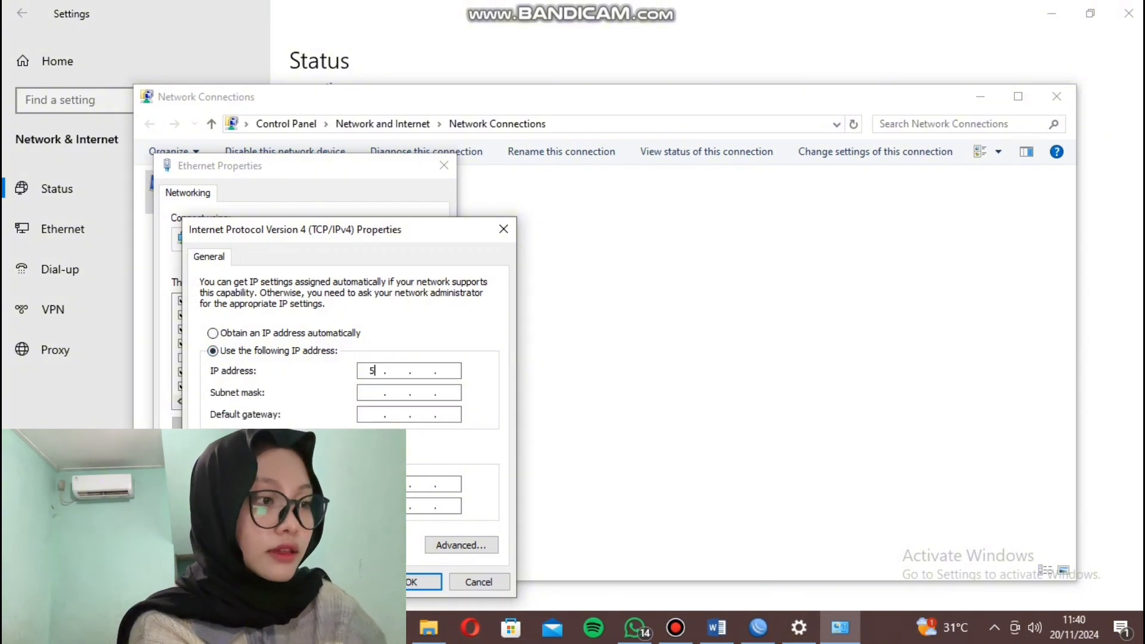
text(10.)
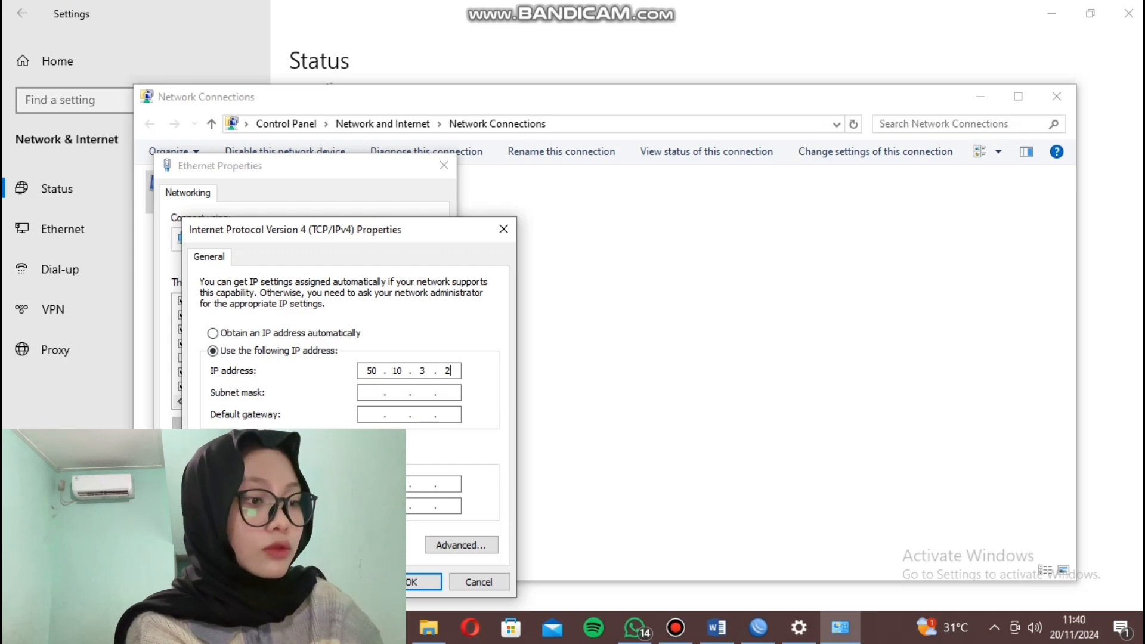
click(447, 392)
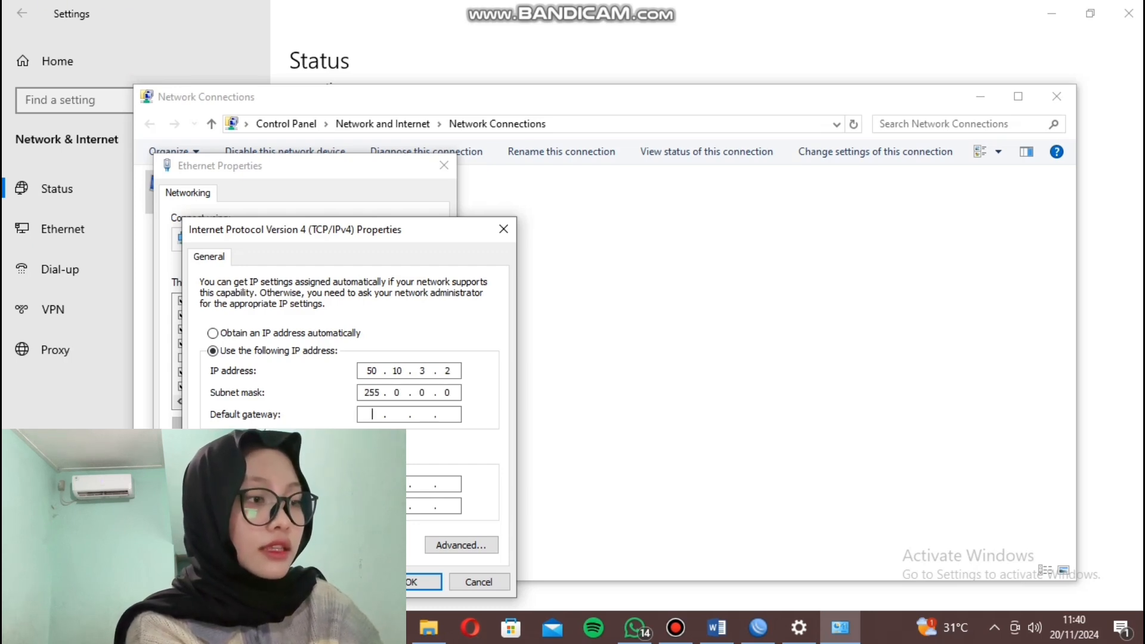
key(Tab)
text(50 . 10 )
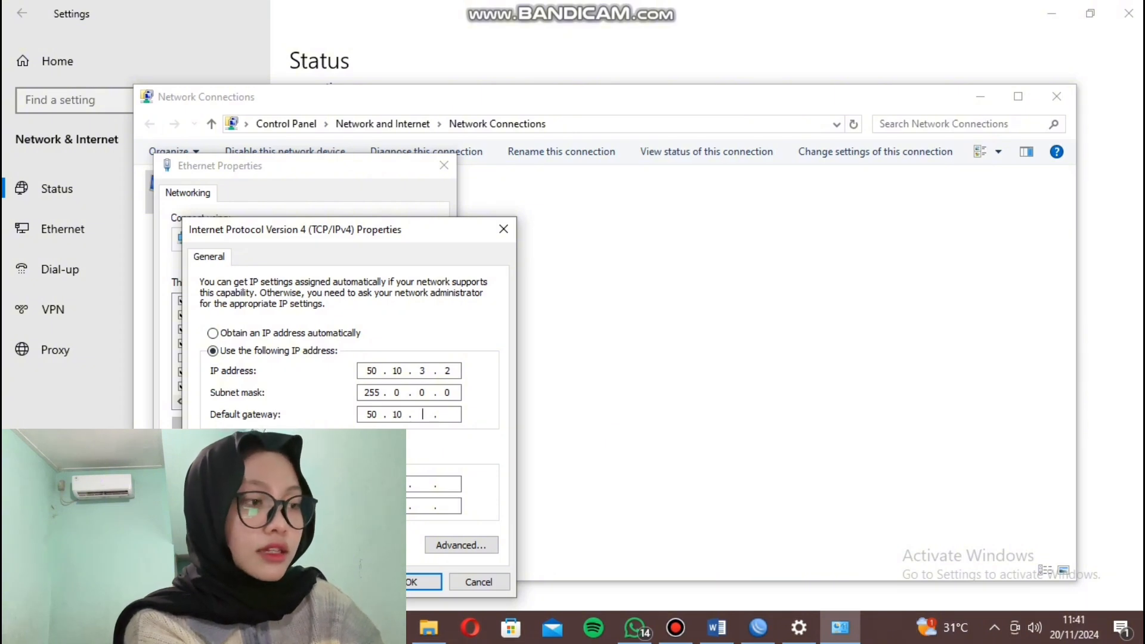
text(. 3 . 1)
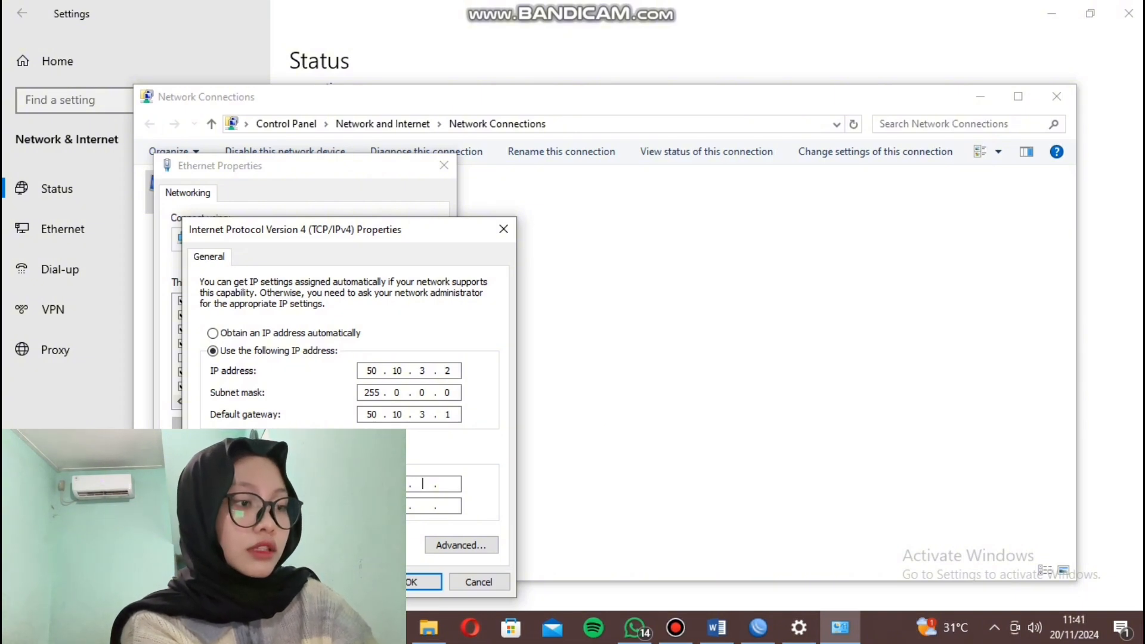
text(001)
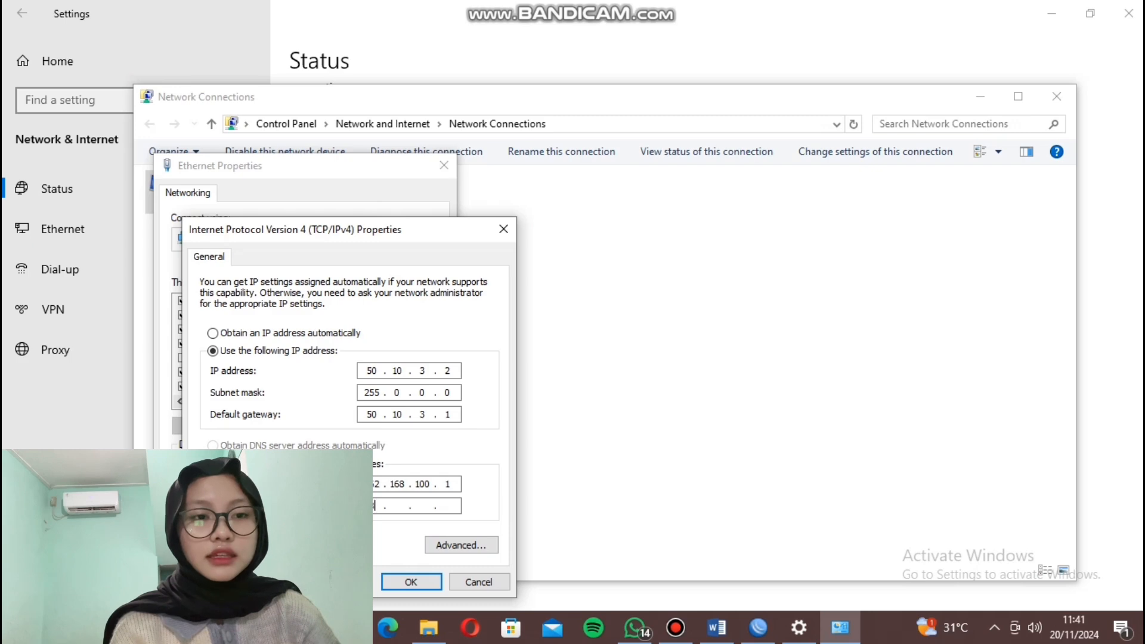
text(.8.8.8)
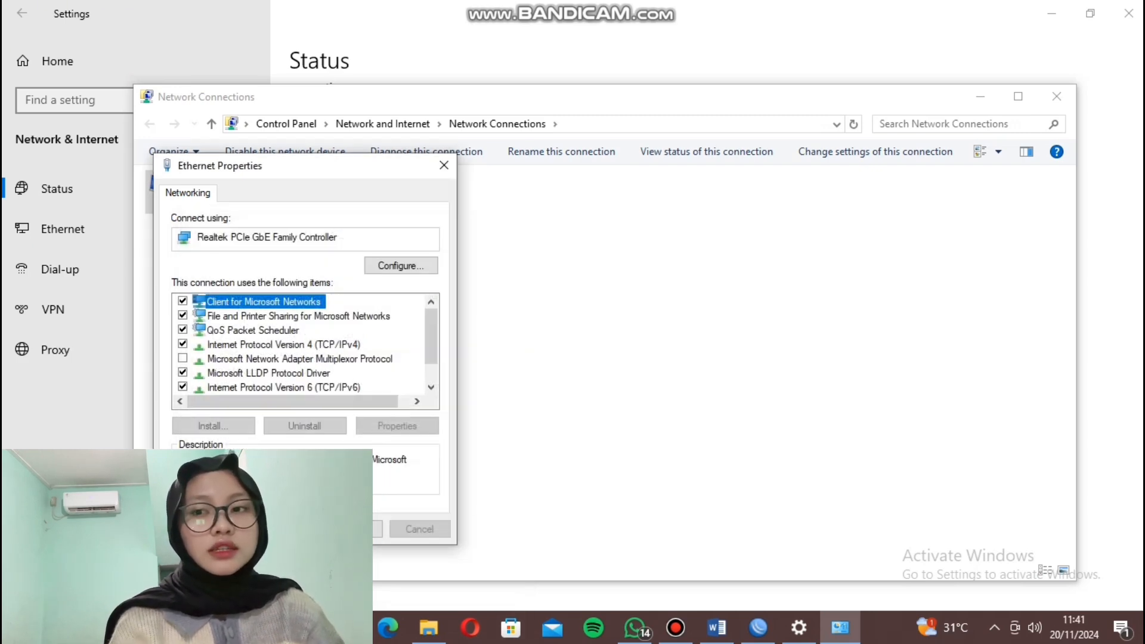
Save the IPv4 and Ethernet properties and check the network connection status.
click(411, 581)
click(352, 529)
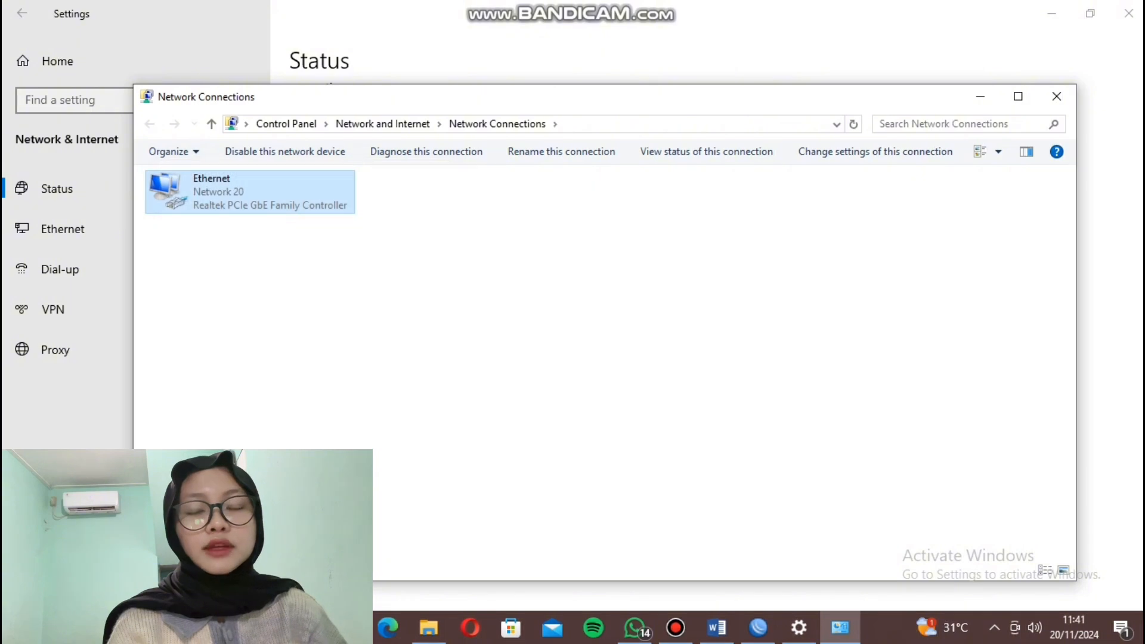
click(995, 628)
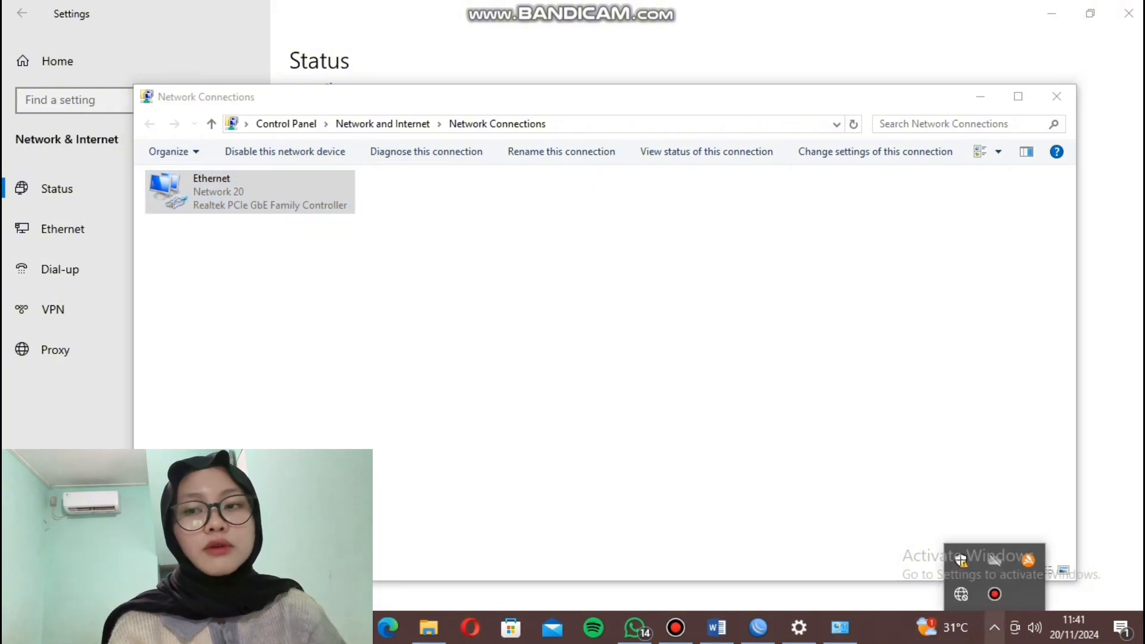
click(656, 370)
Disable and re-enable the Ethernet adapter, then confirm the connection comes back.
right_click(242, 192)
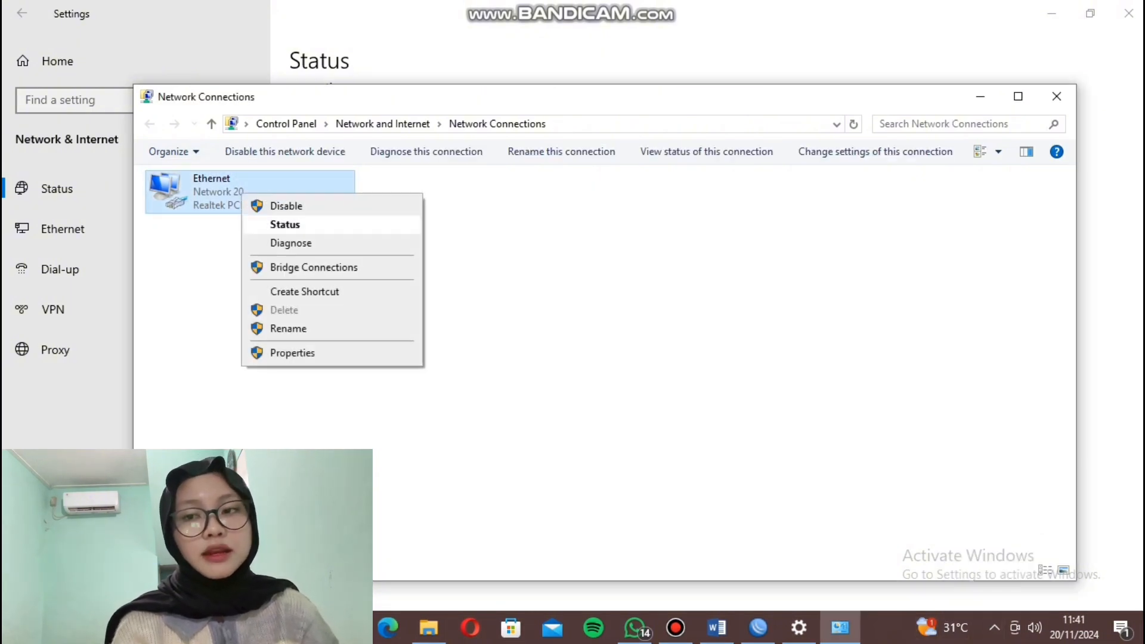
key(Escape)
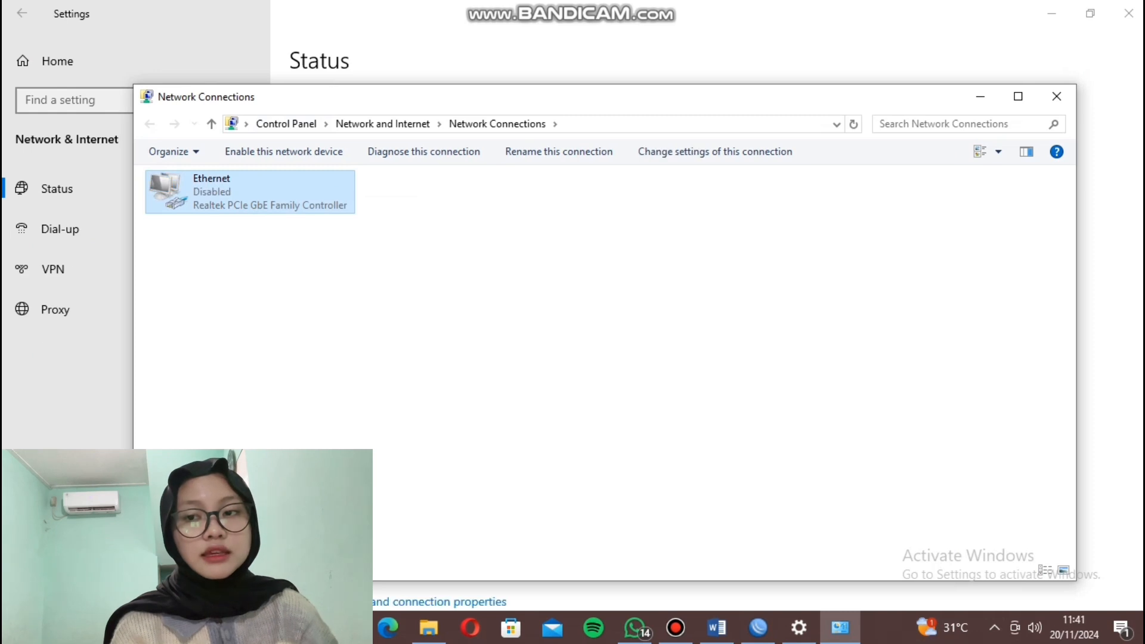
right_click(266, 204)
click(304, 218)
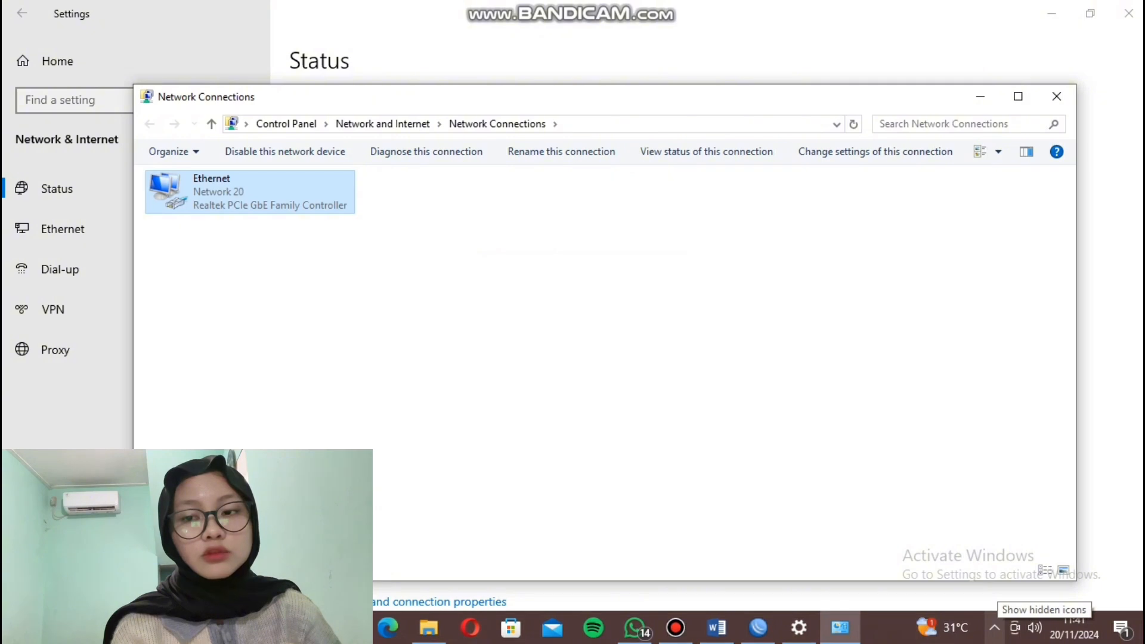
click(995, 628)
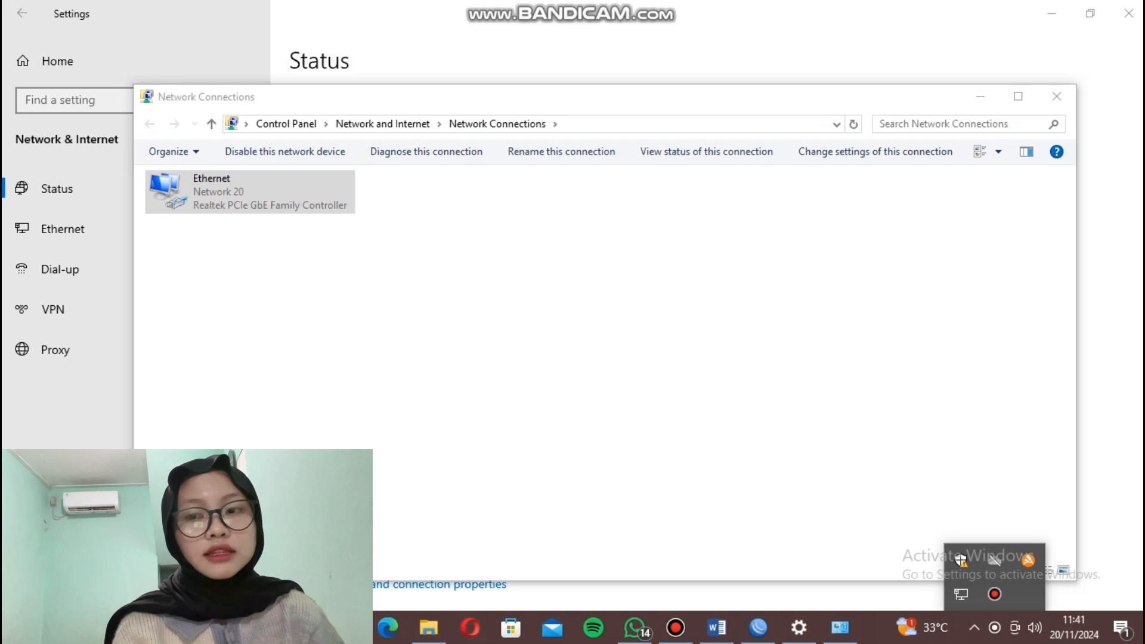
click(179, 628)
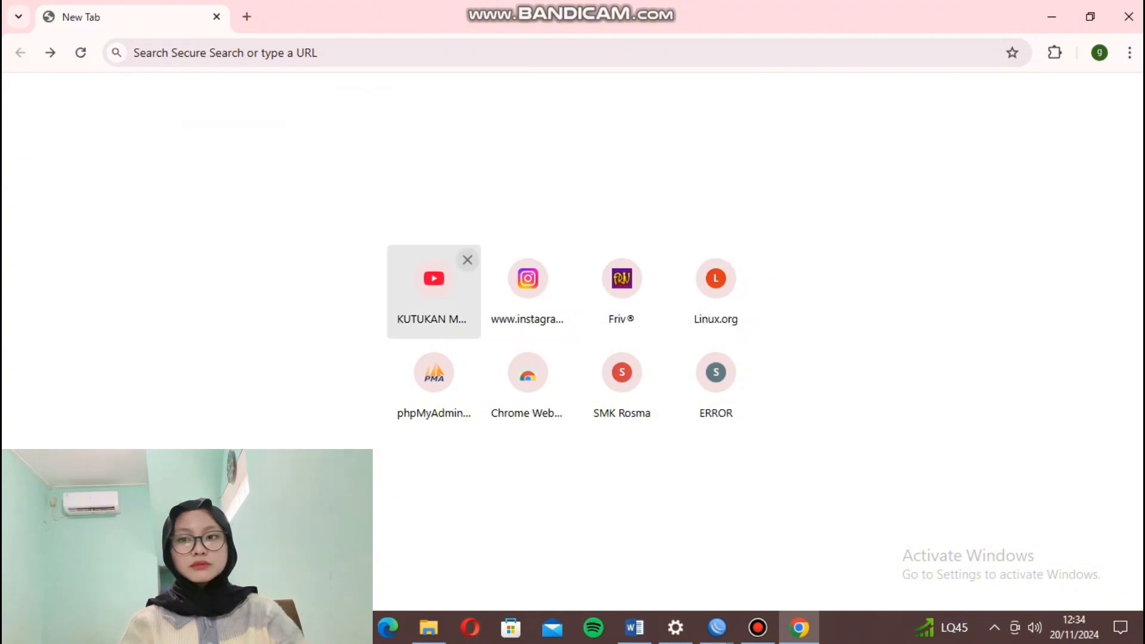
Open YouTube in Chrome from the address-bar suggestion for 'you'.
click(468, 260)
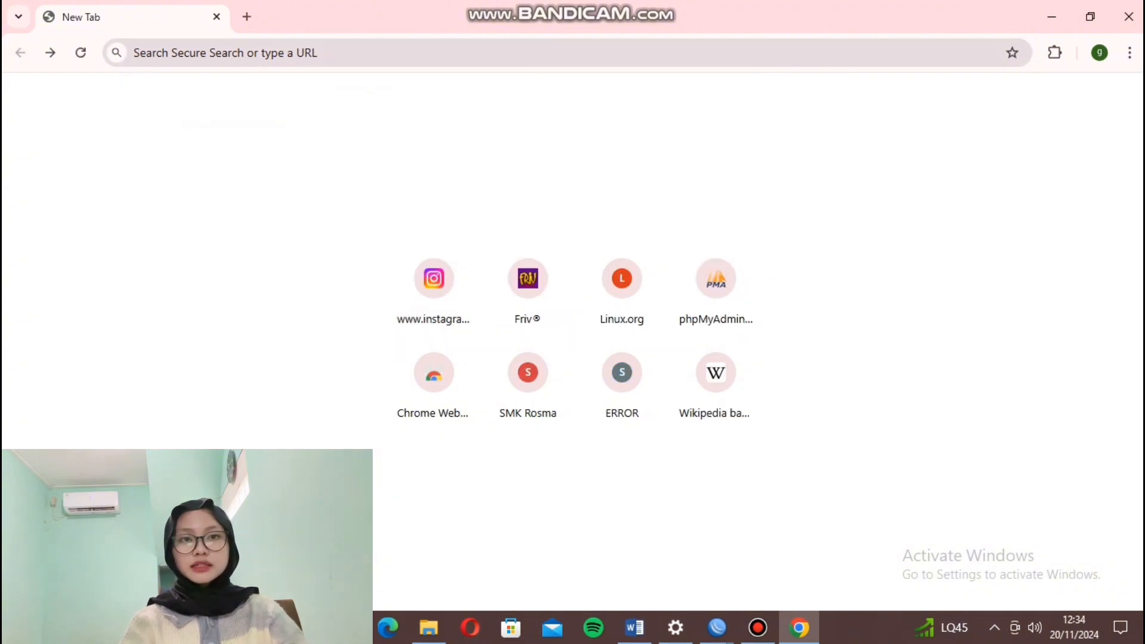
click(134, 52)
text(youtube.com/watch?v=ZyRdz93QNrA)
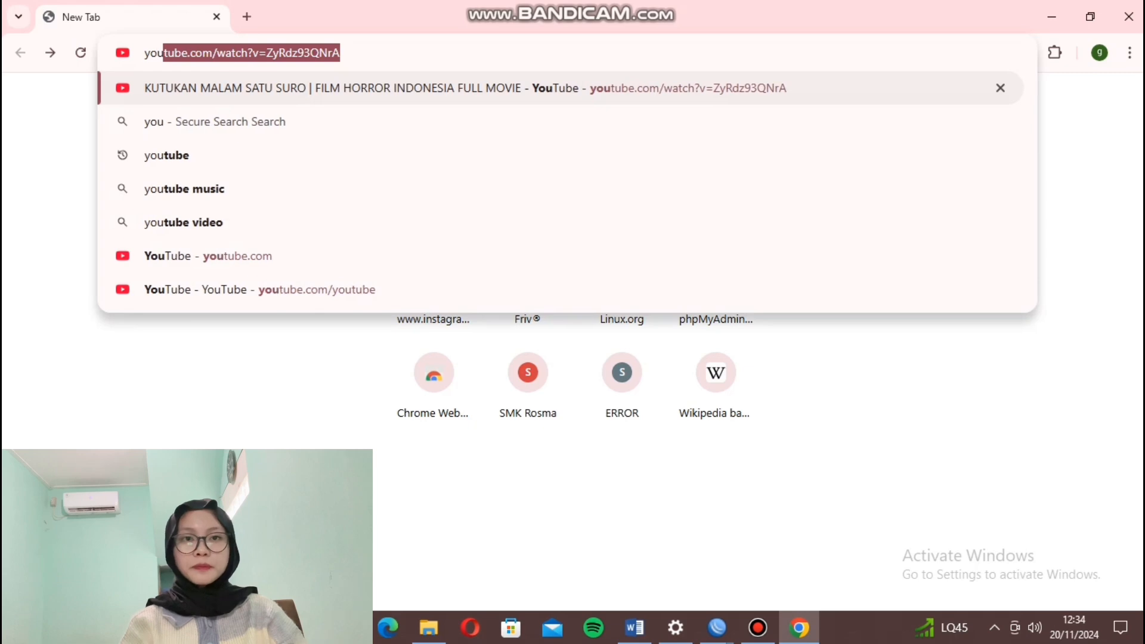
key(Return)
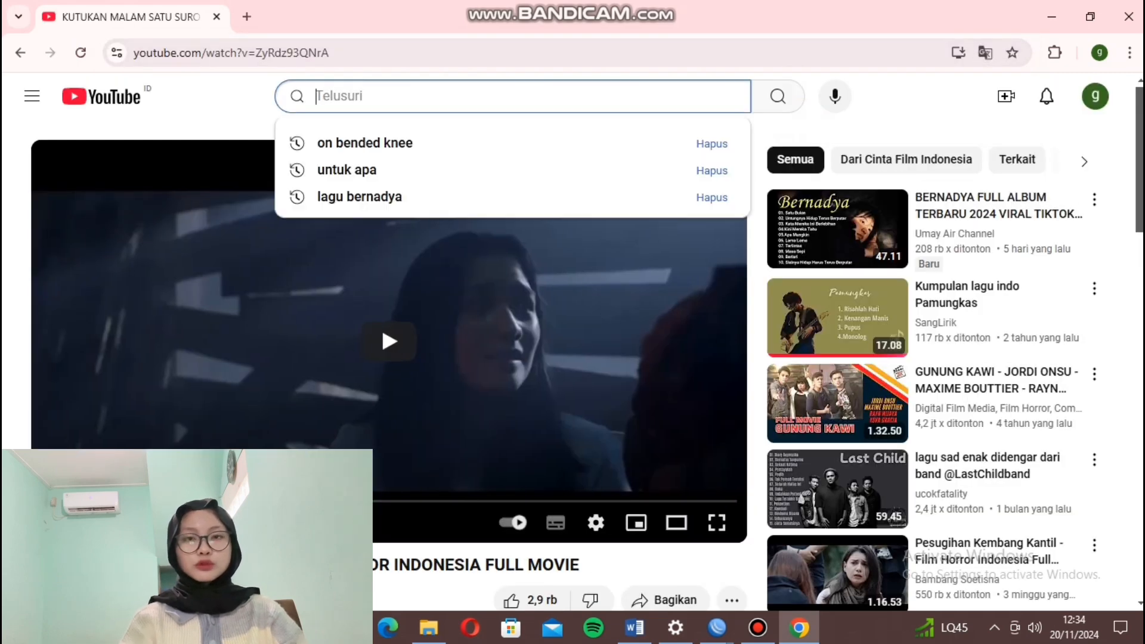
Return to YouTube's Beranda home feed, then type 'smkwiras' in a new tab.
click(32, 96)
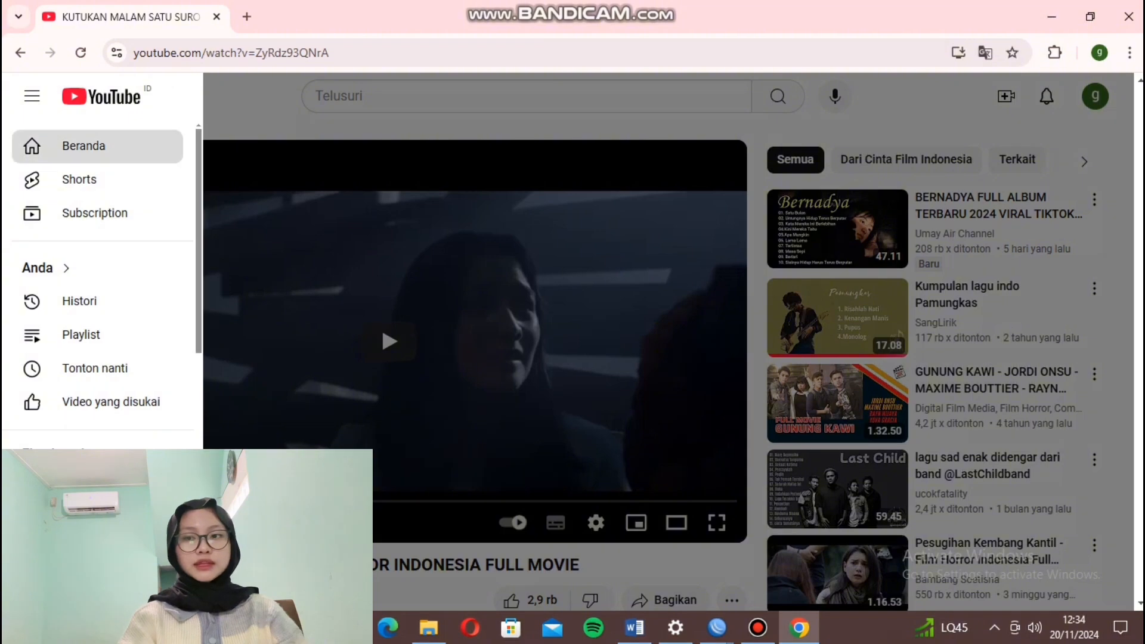
click(84, 146)
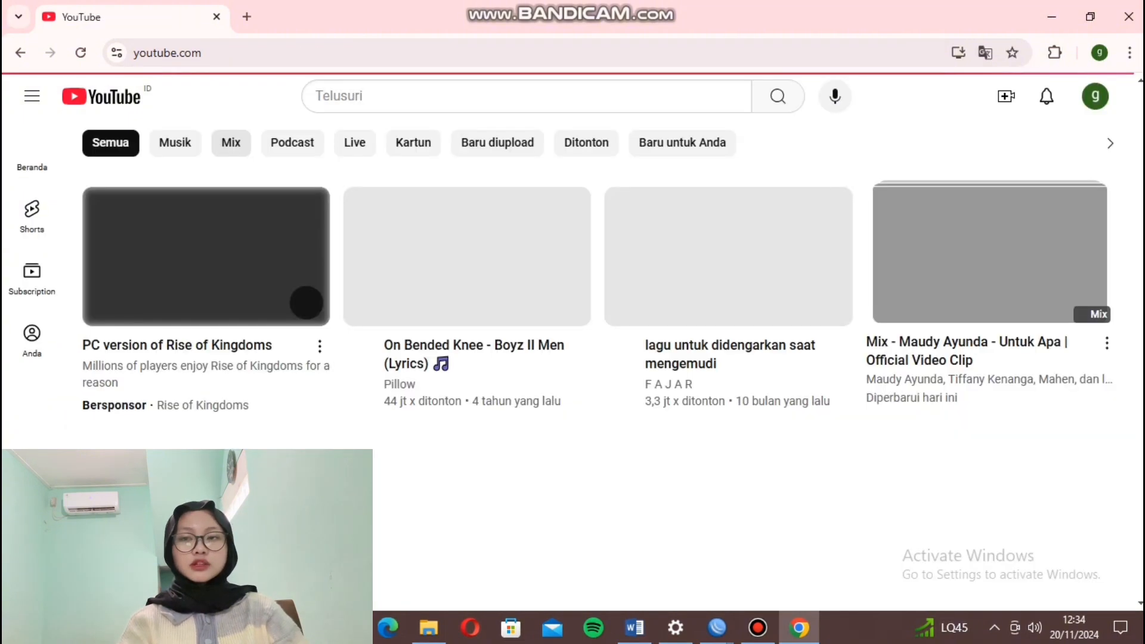
scroll(599, 388, down, 5)
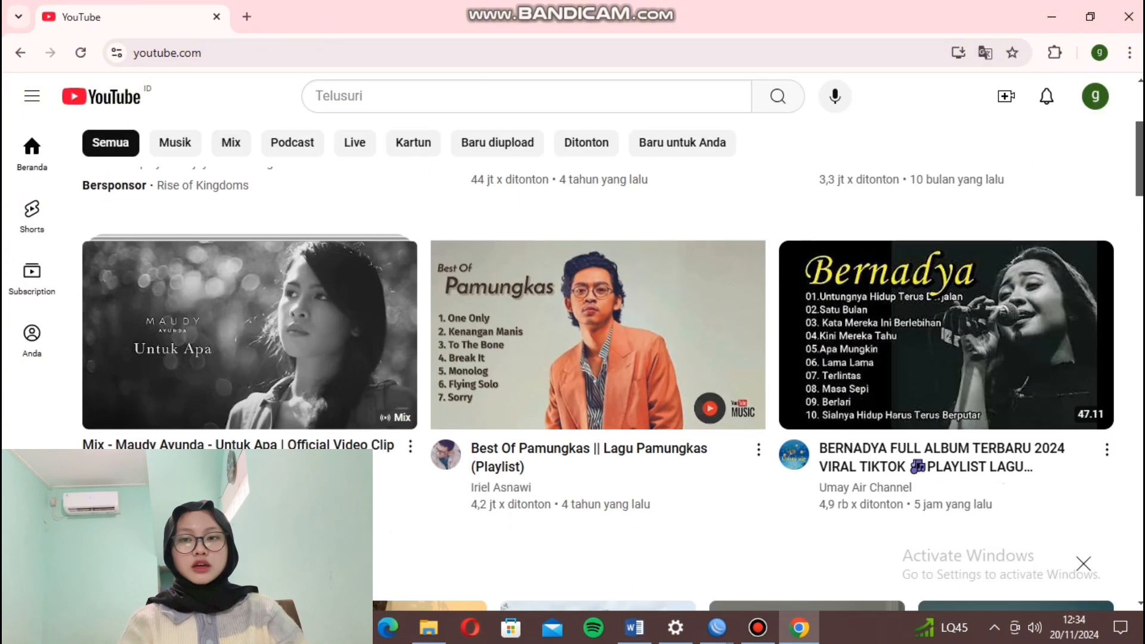
scroll(598, 388, up, 5)
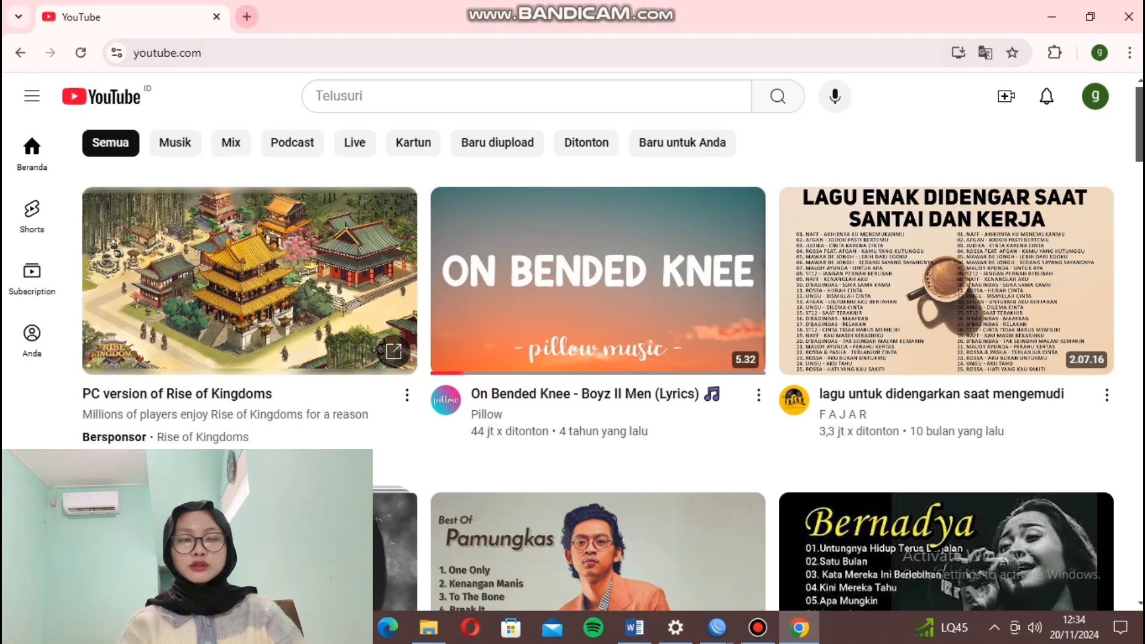
click(247, 16)
text(smkwiras)
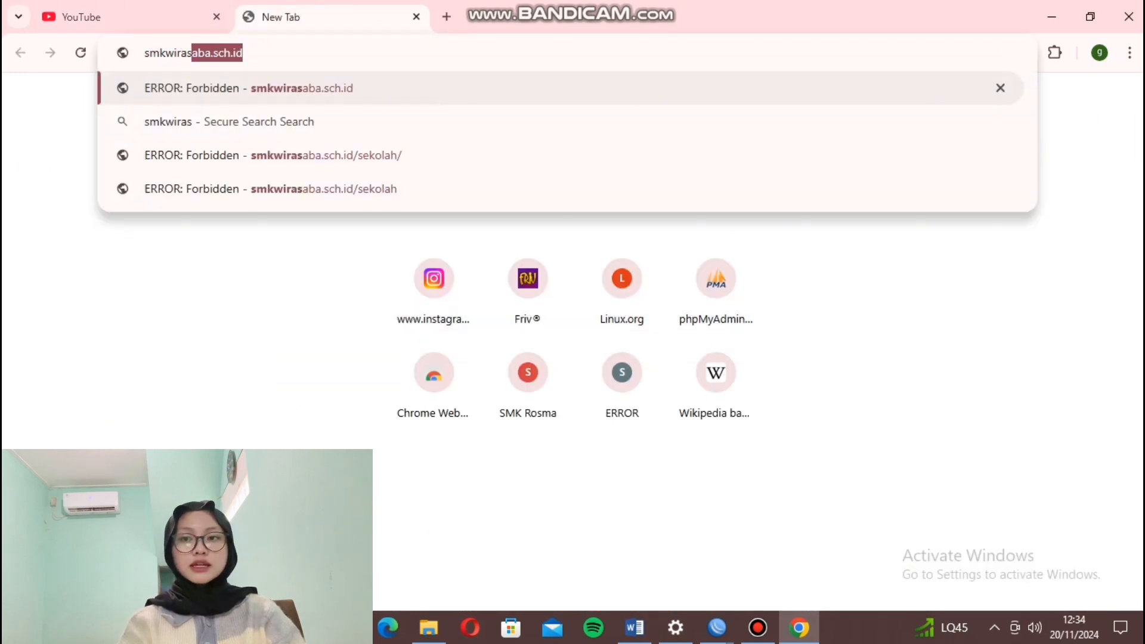
Load smkwirasaba.sch.id and medsi.stmikroyal.ac.id in separate tabs to test the proxy block.
key(Return)
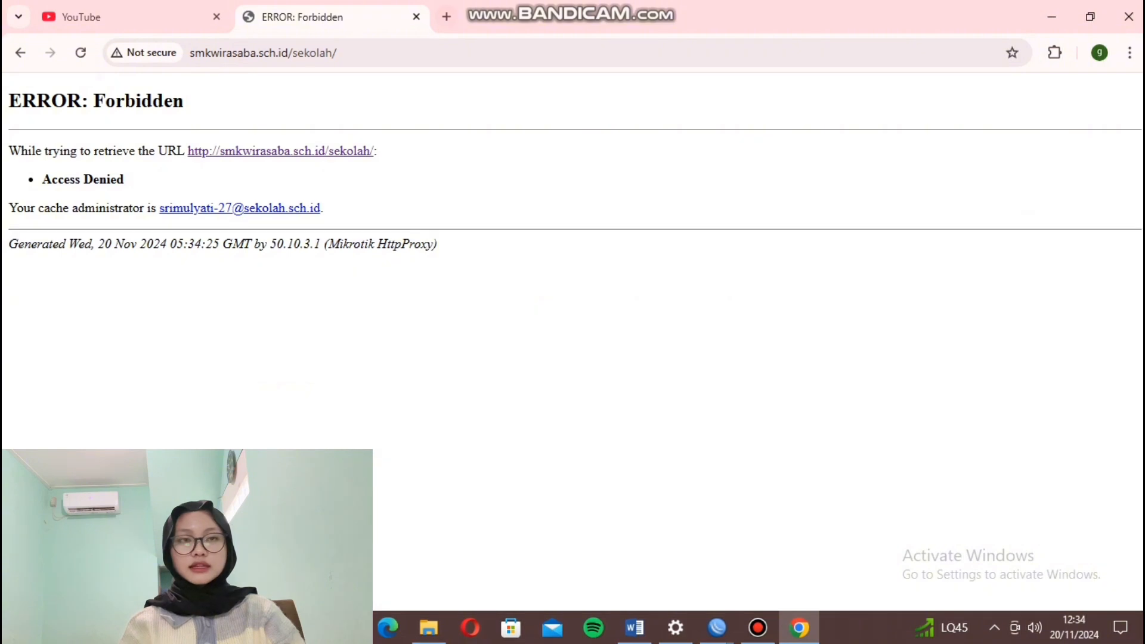
click(446, 16)
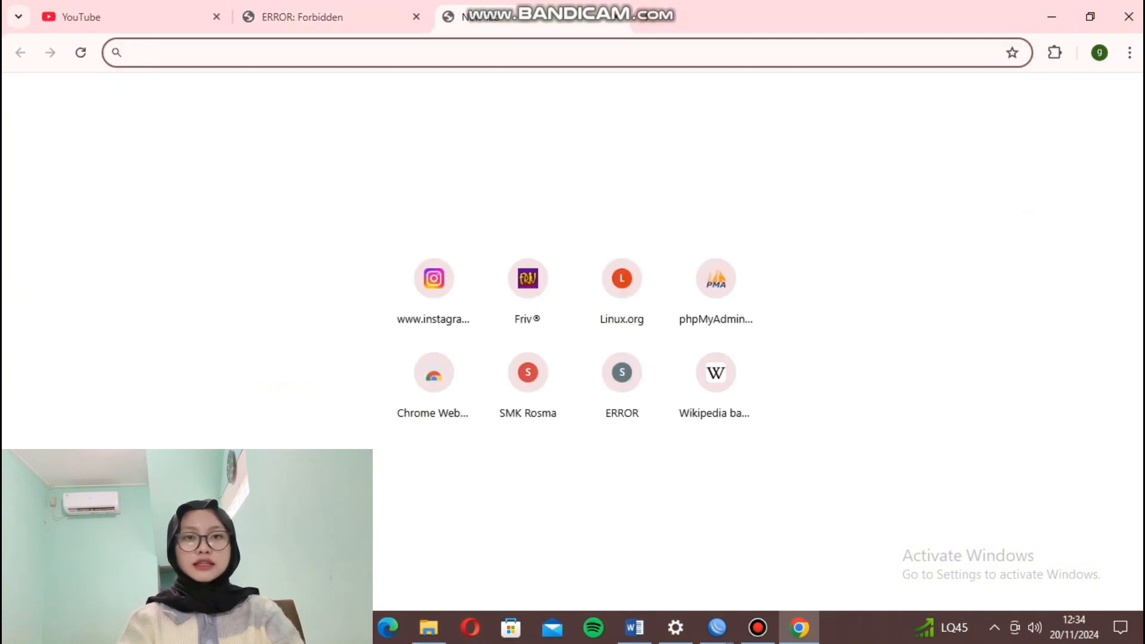
text(medsi)
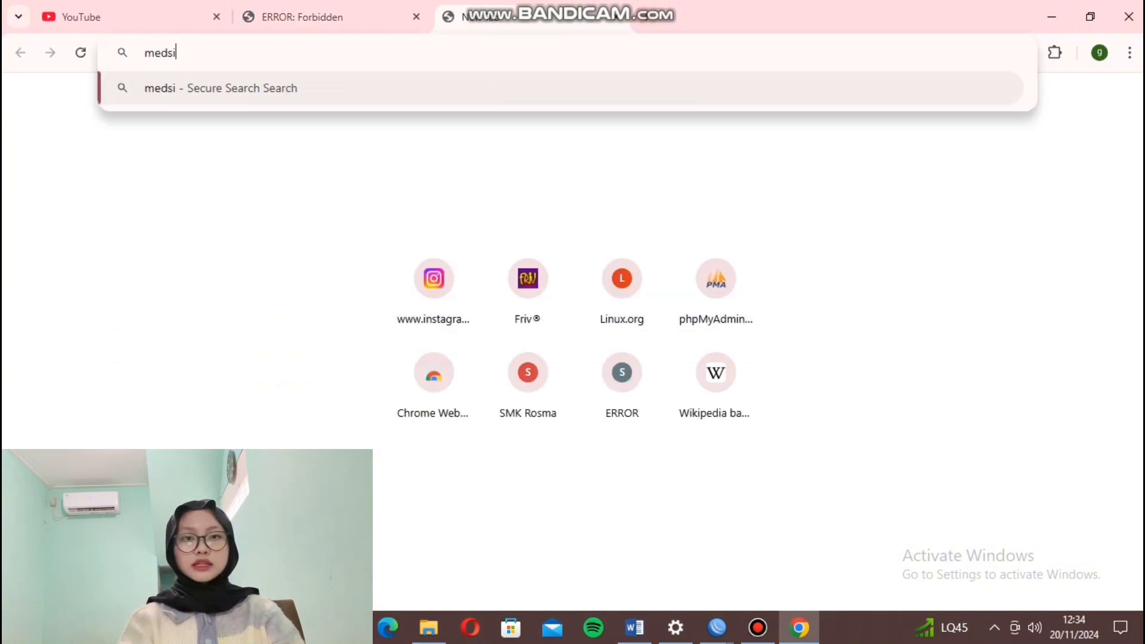
text(.st)
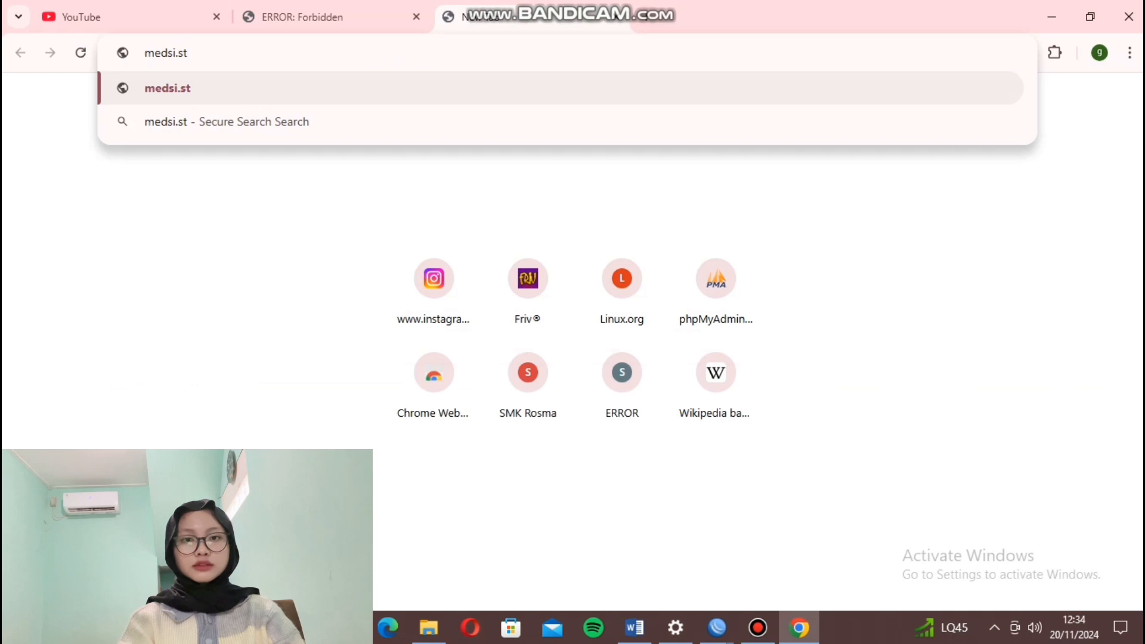
text(mikro)
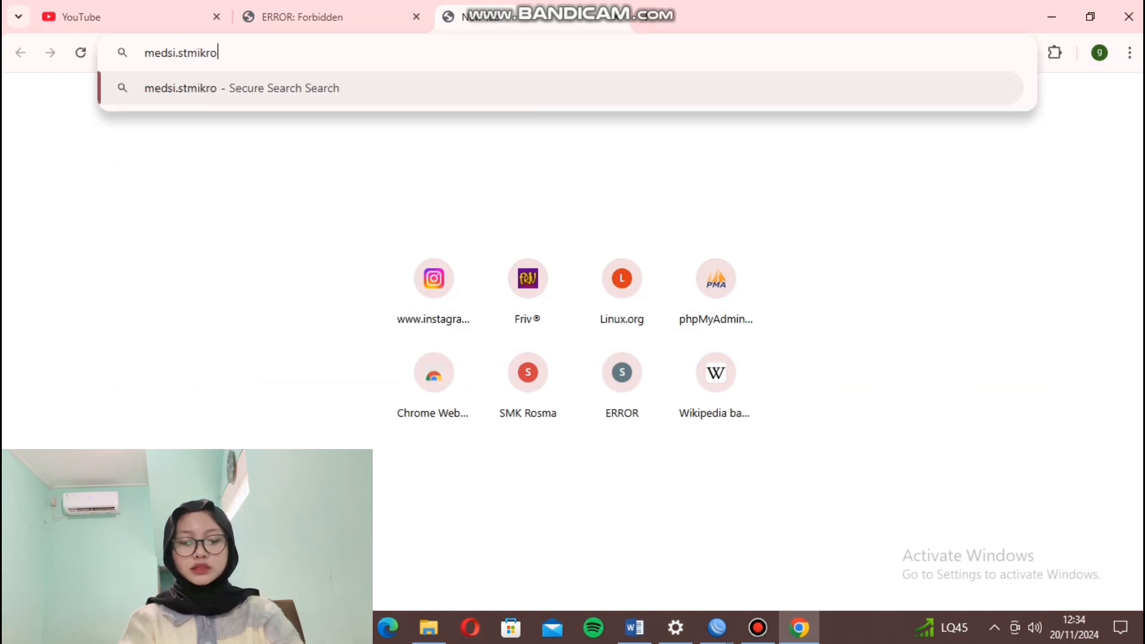
text(yal.ac)
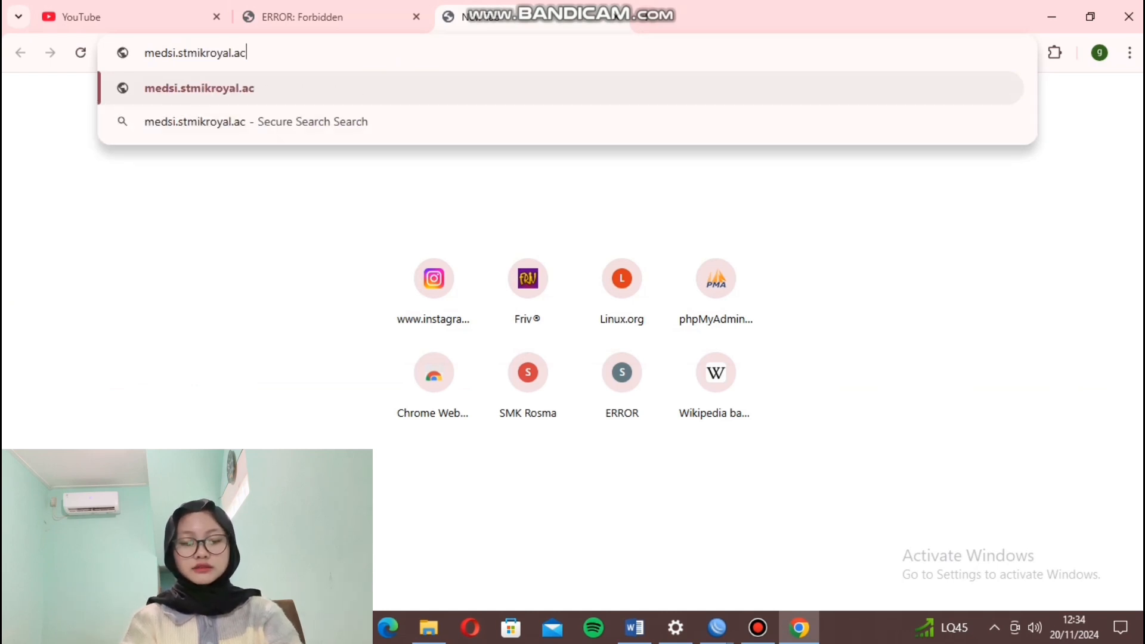
text(.id)
key(Return)
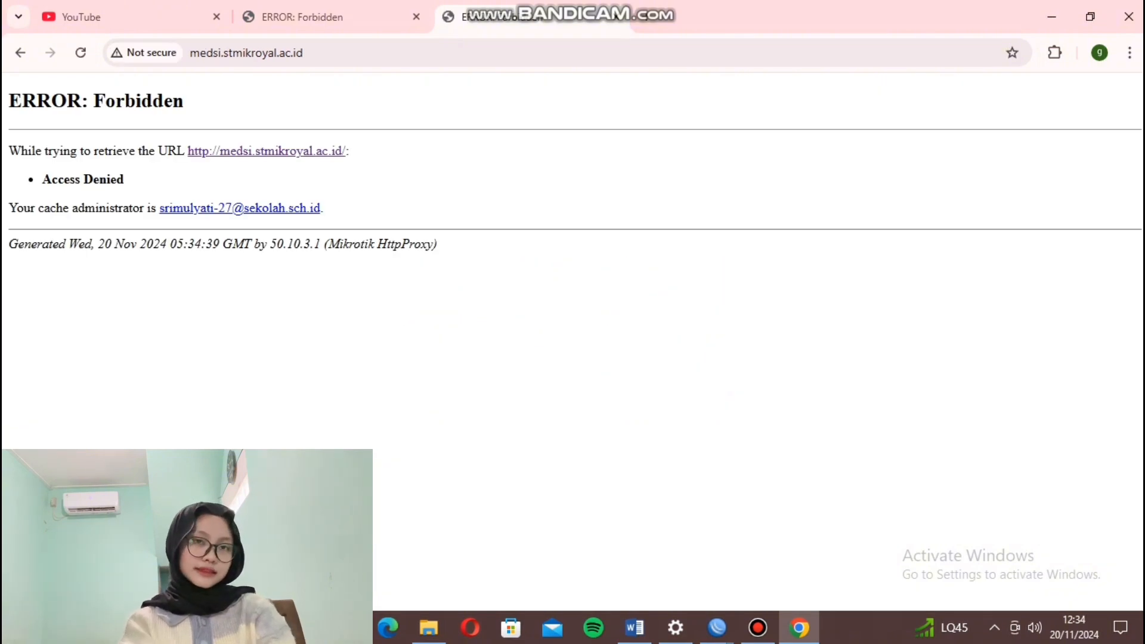
Load fb777.han.unja.ac.id in a new tab and confirm the proxy returns Forbidden.
key(ctrl+t)
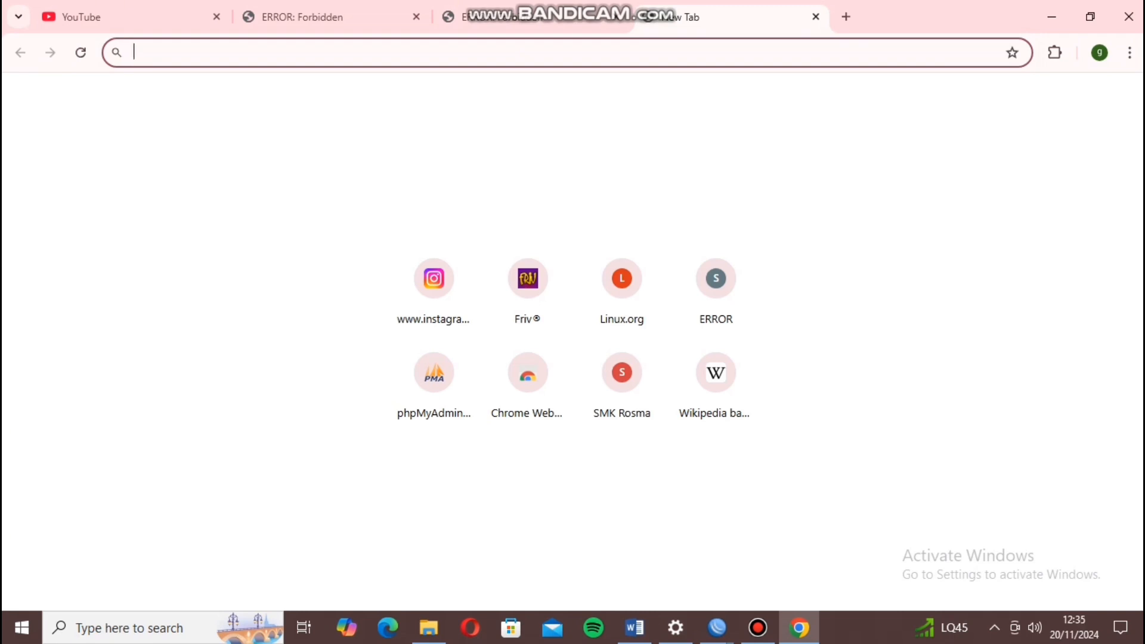
text(fb)
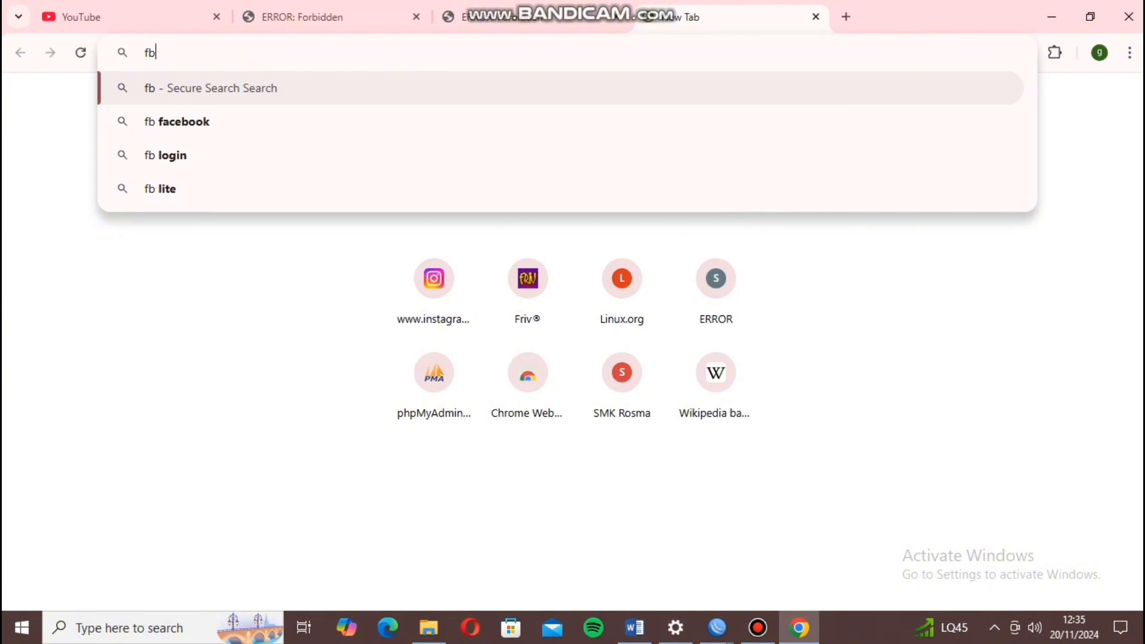
text(777.)
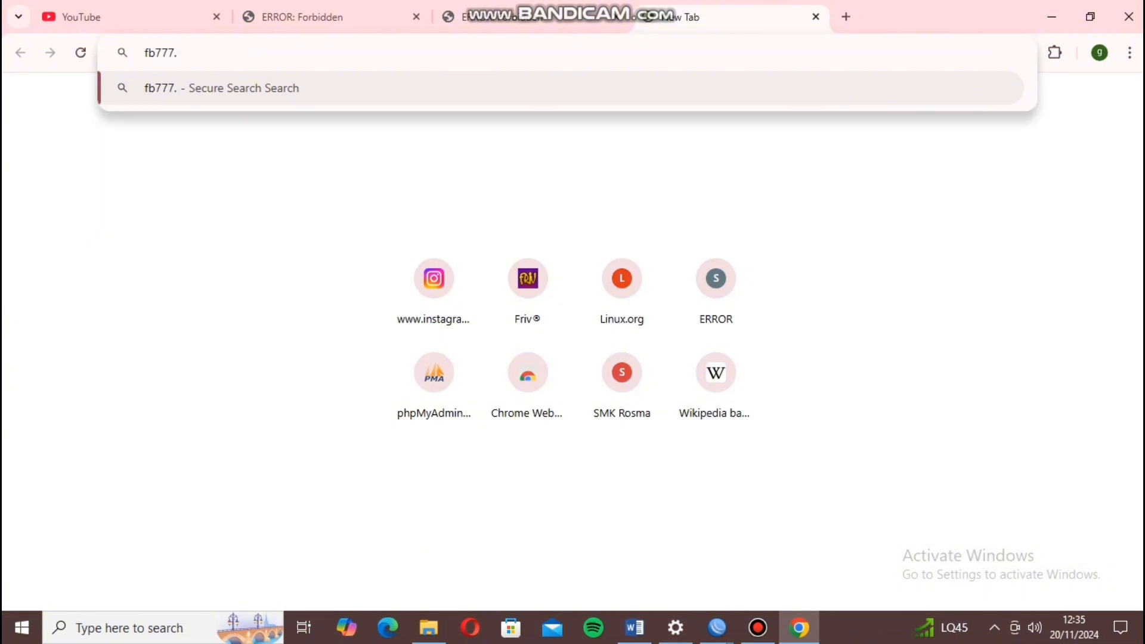
text(han.)
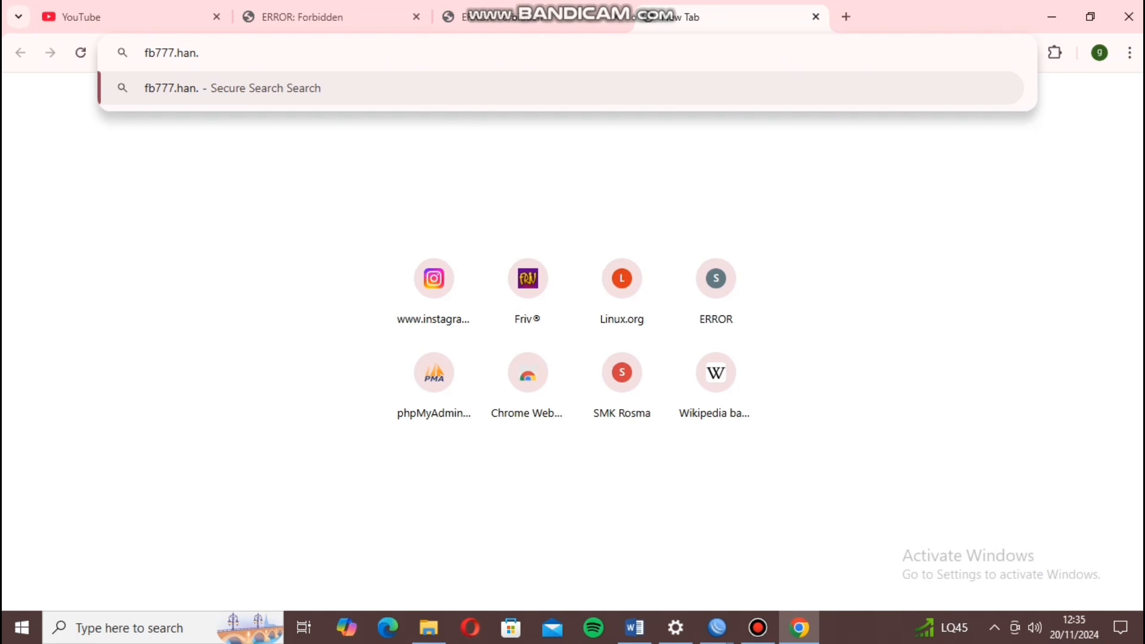
text(unja)
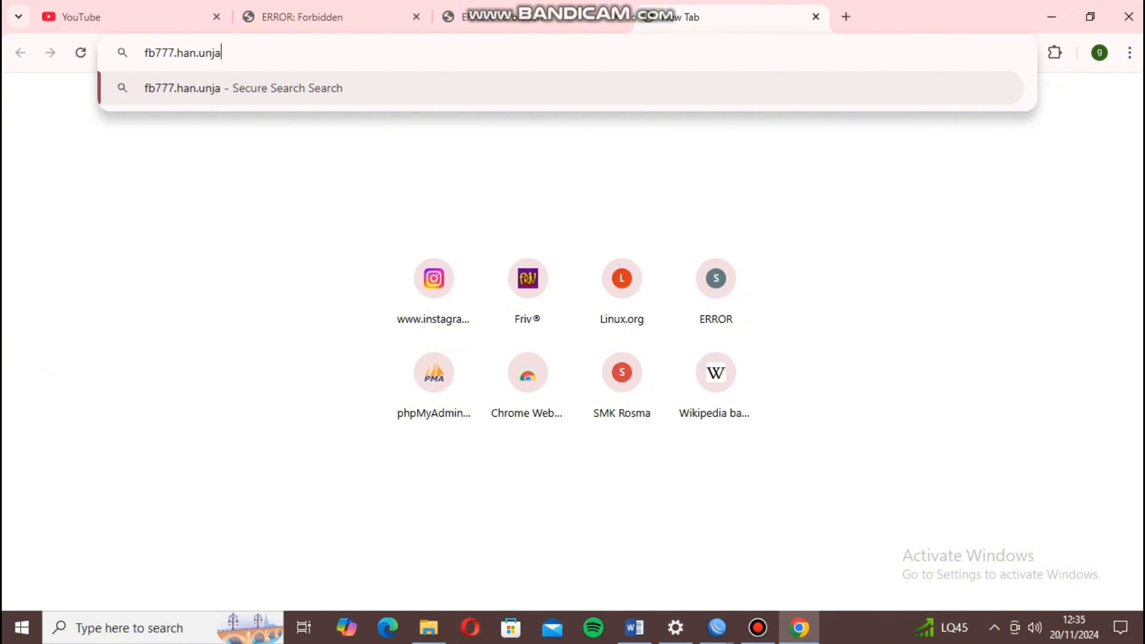
text(.)
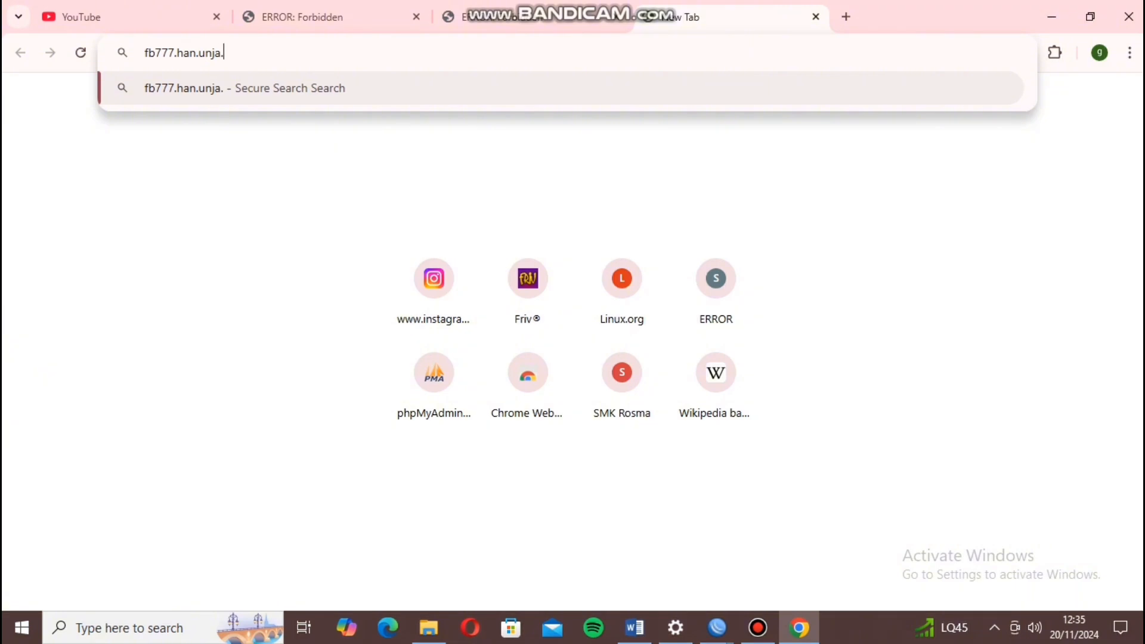
text(ac.id)
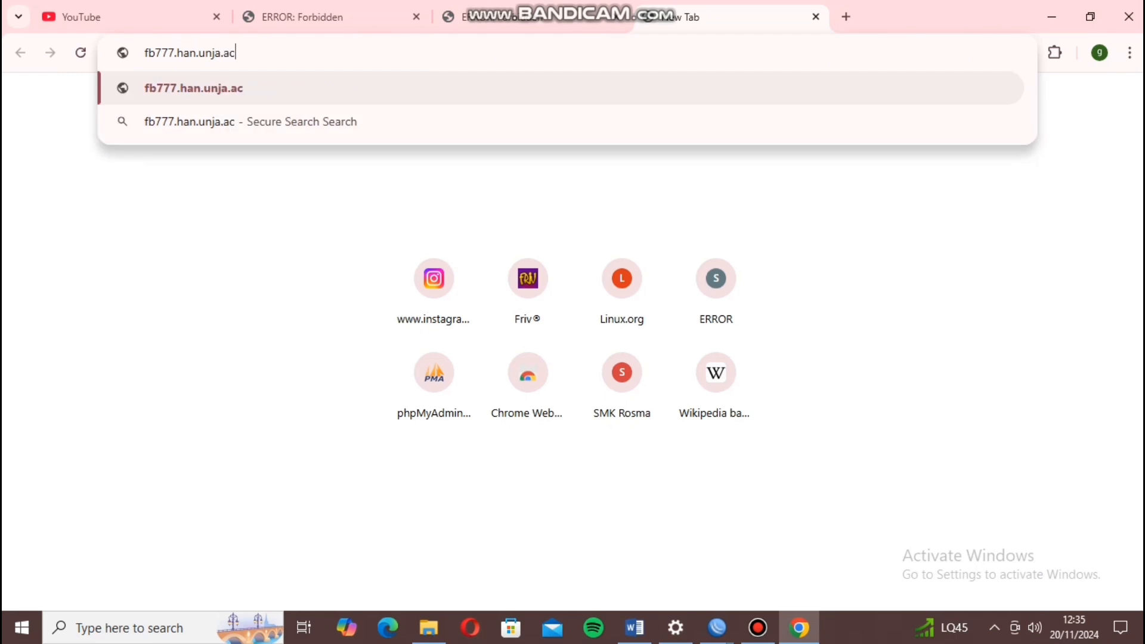
key(Return)
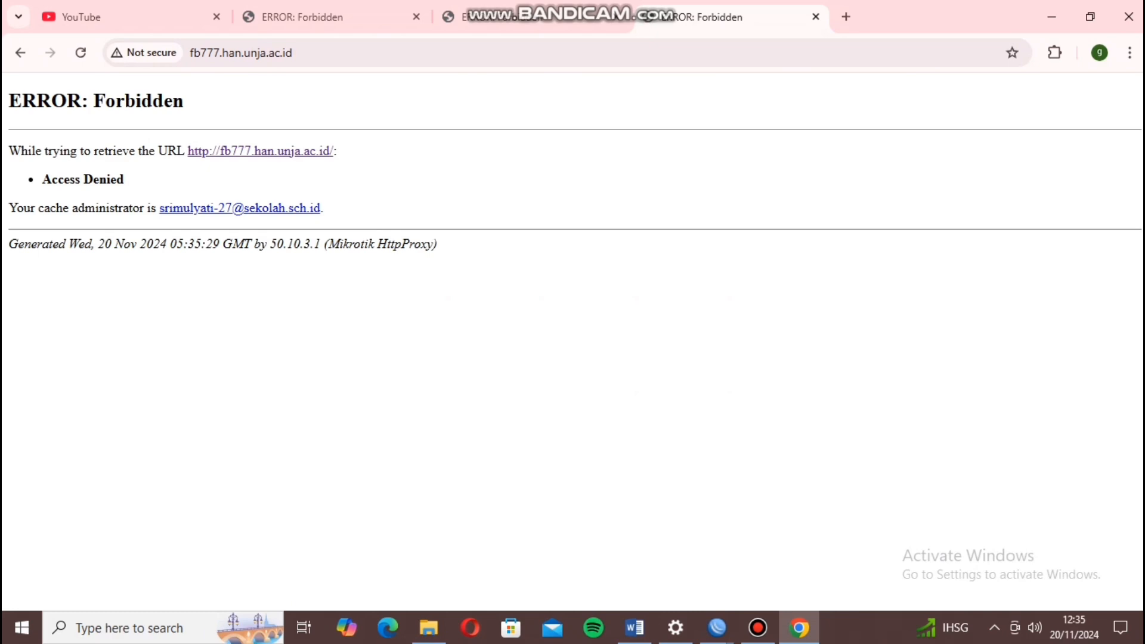
click(847, 16)
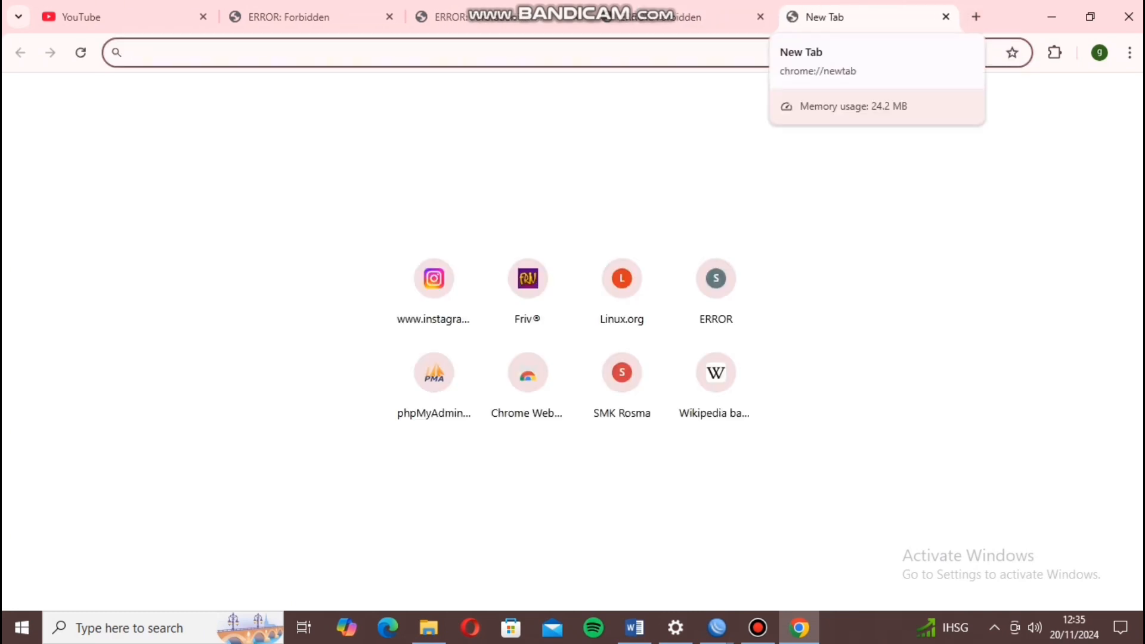
Enter web.simmons.edu and confirm the MikroTik proxy shows ERROR: Forbidden.
text(web)
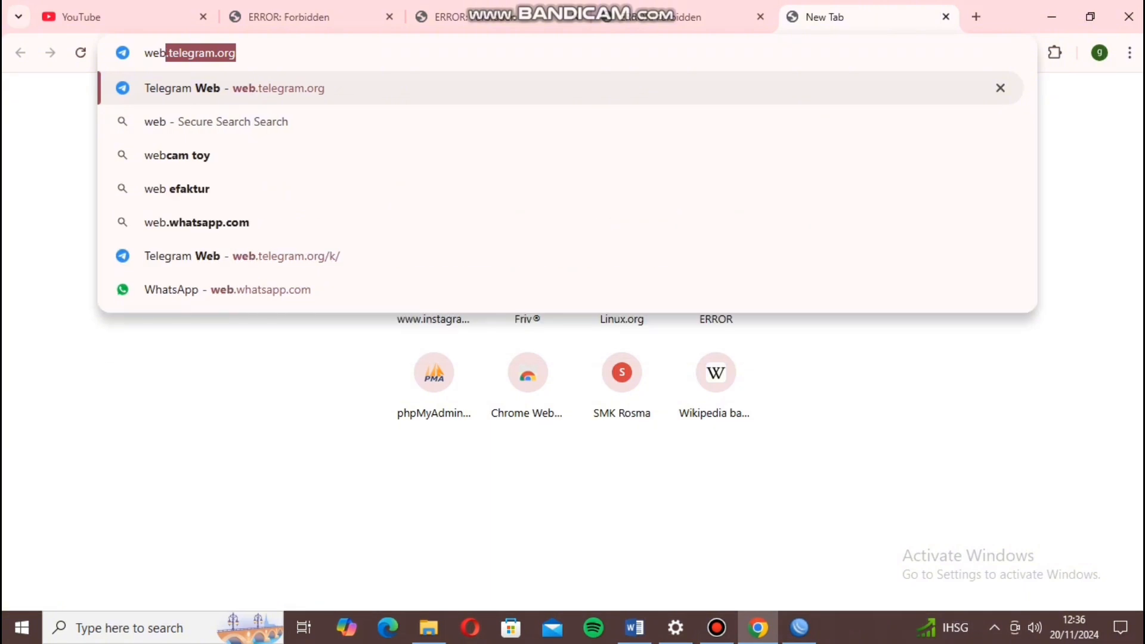
text(.si)
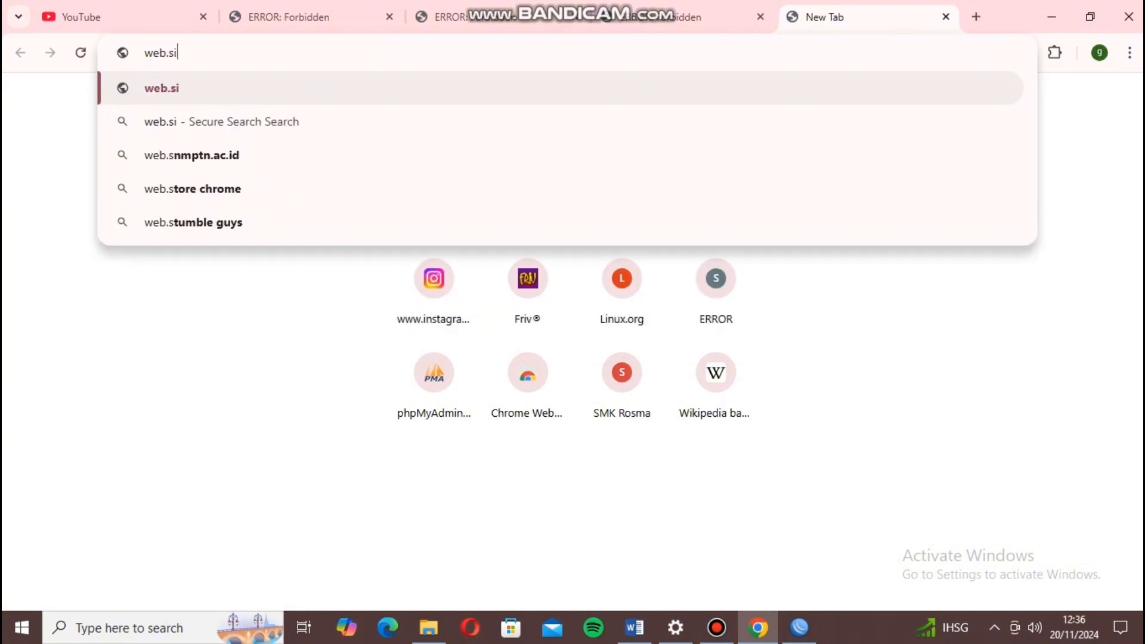
text(mmons.)
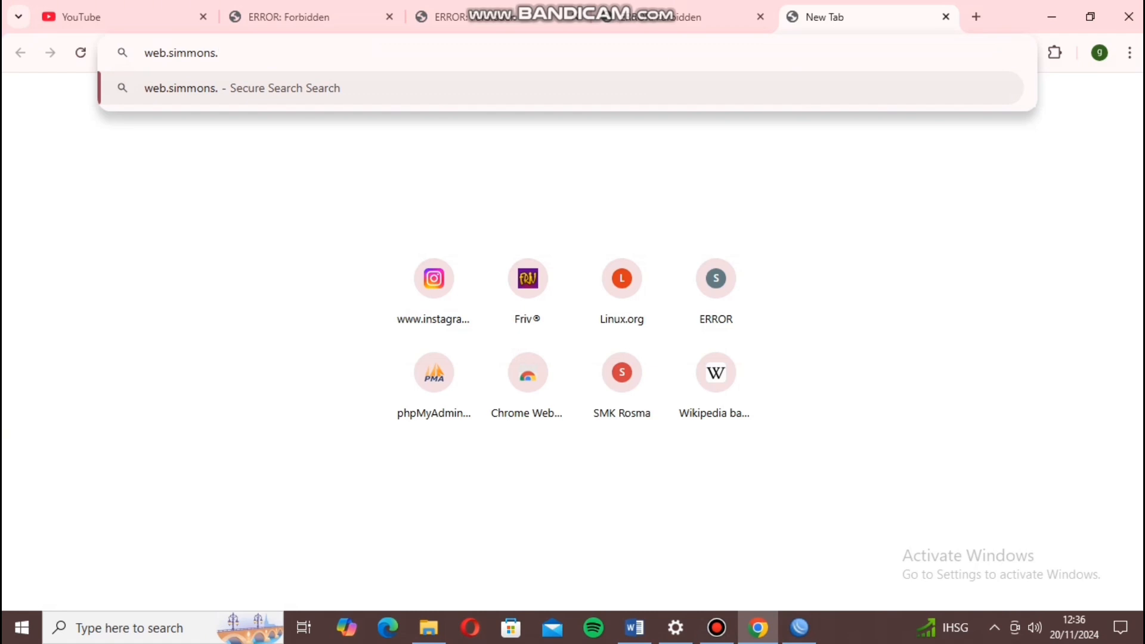
text(edu)
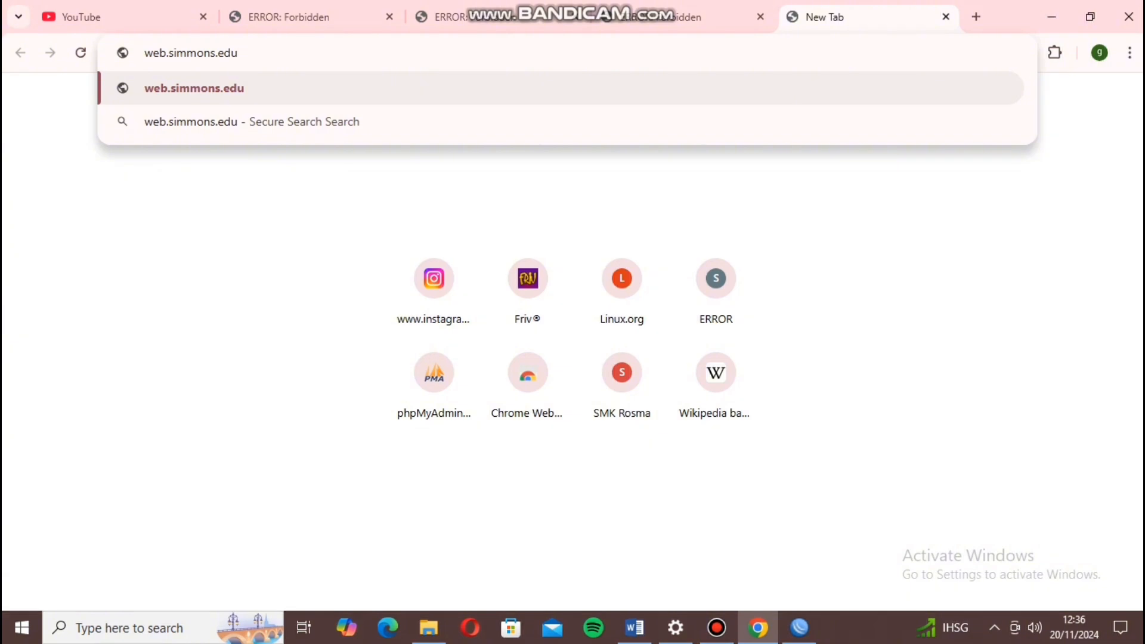
key(Return)
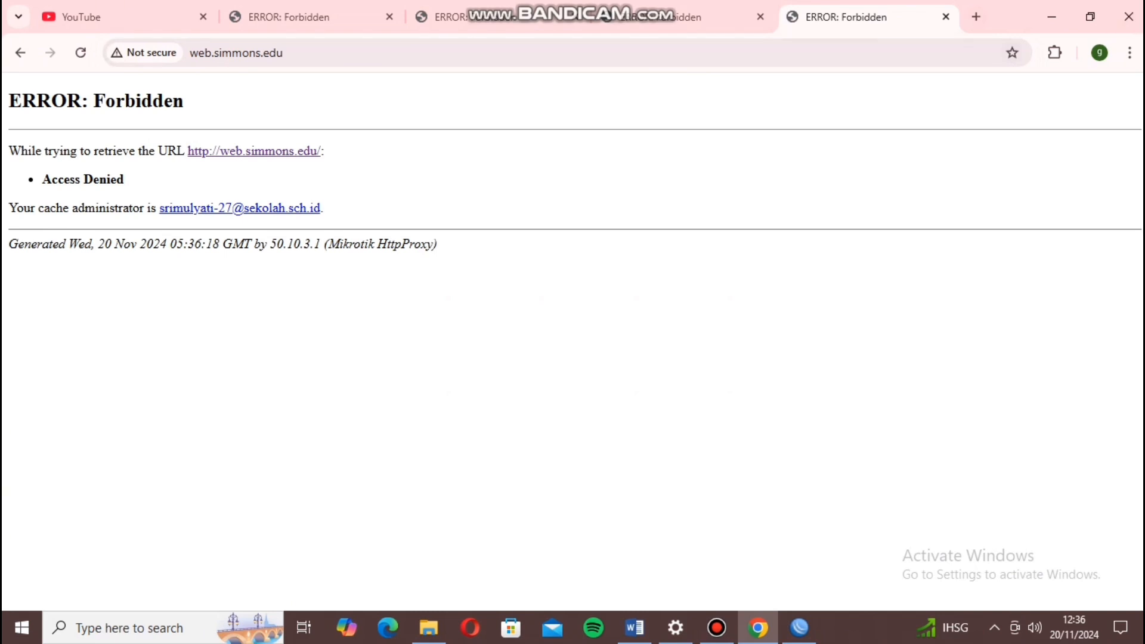
click(976, 17)
Try linux.org and sman5krw.sch.id in new tabs; linux.org ends on 'Page could not be loaded'.
text(li)
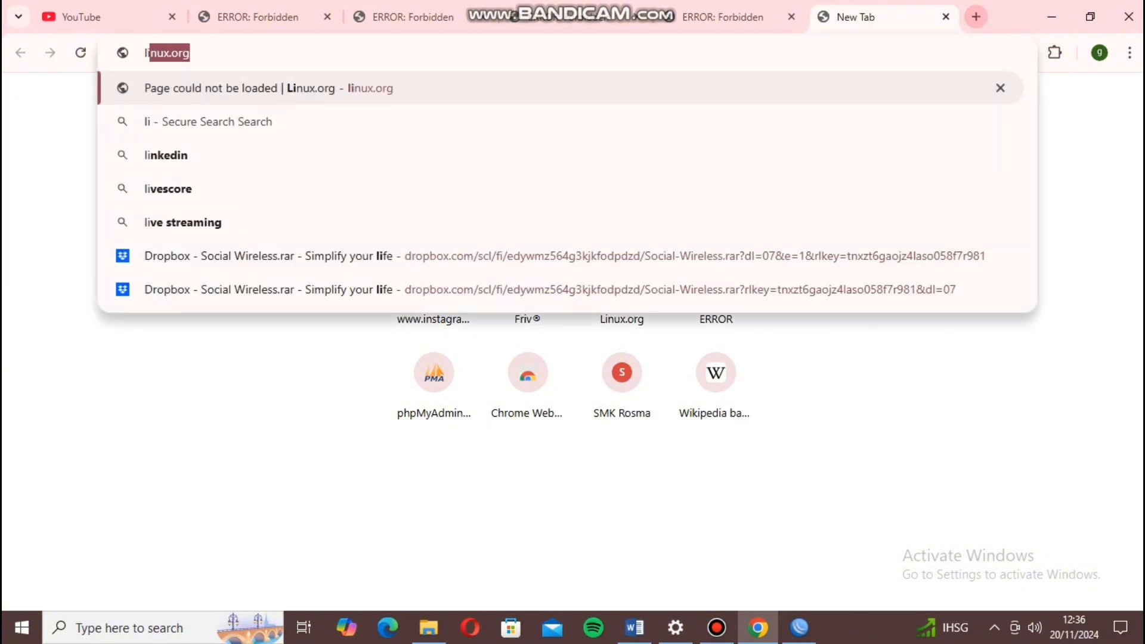
text(nu)
key(Return)
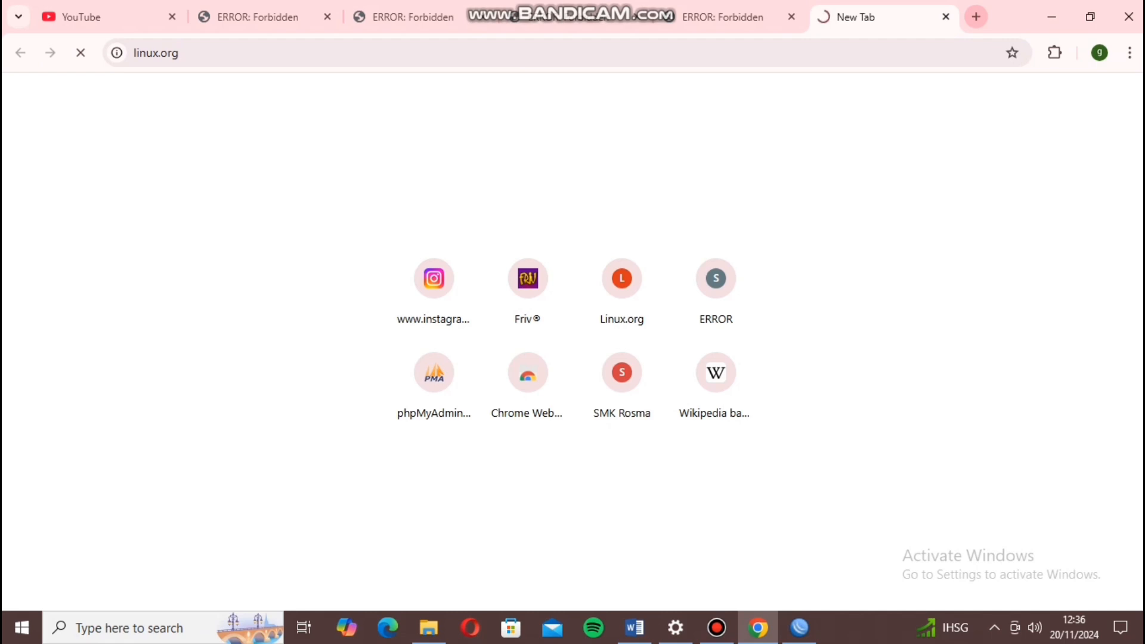
click(976, 17)
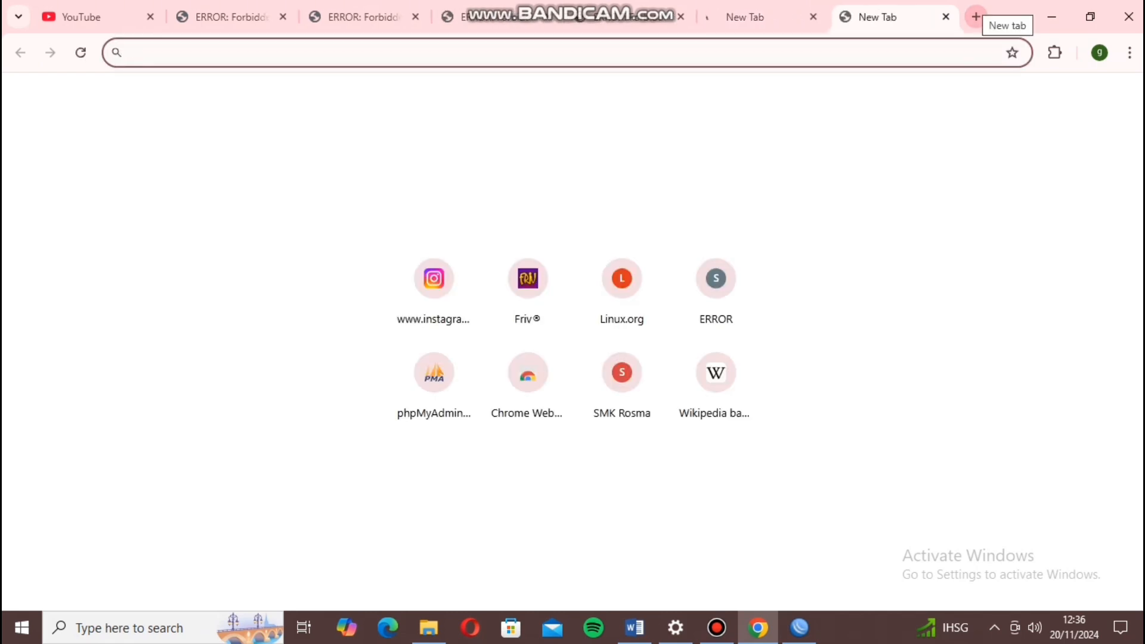
text(sman)
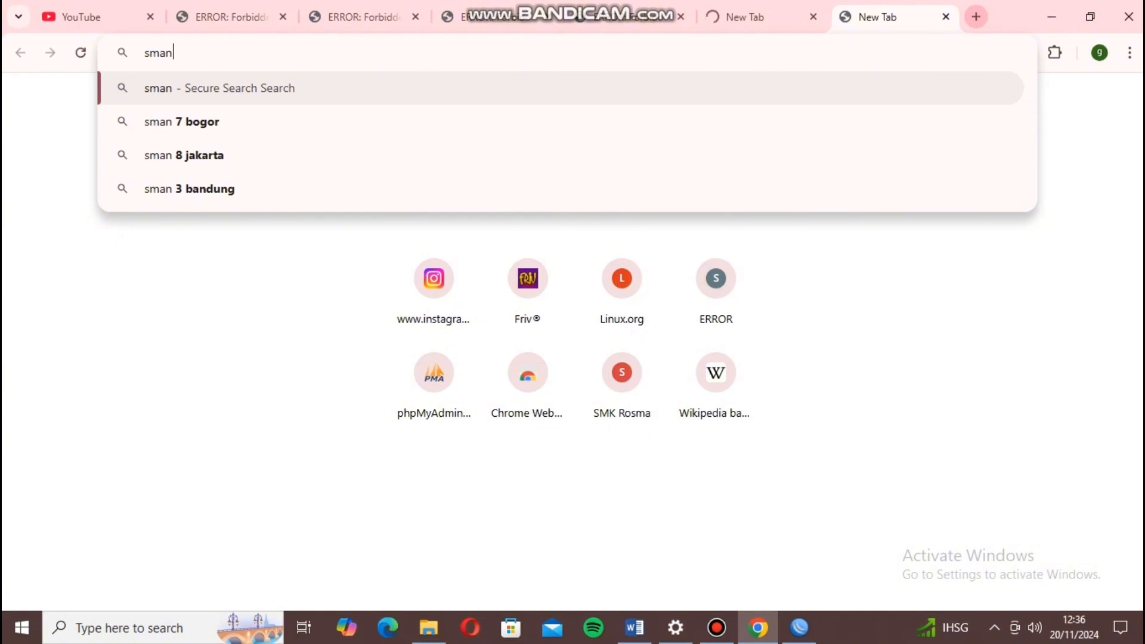
text(5krw)
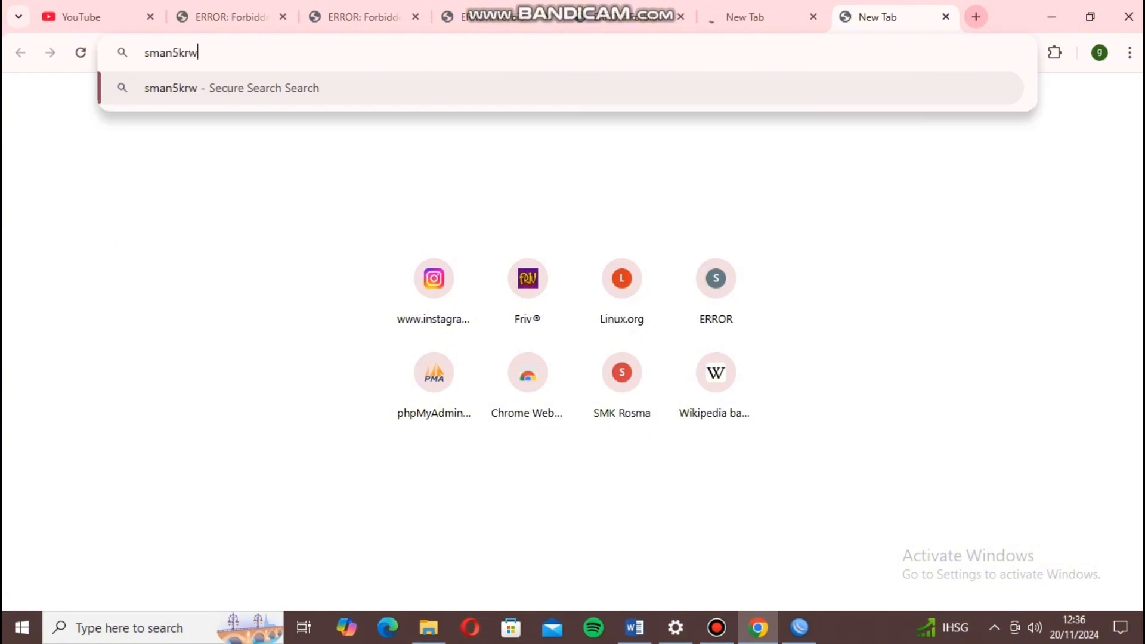
text(.)
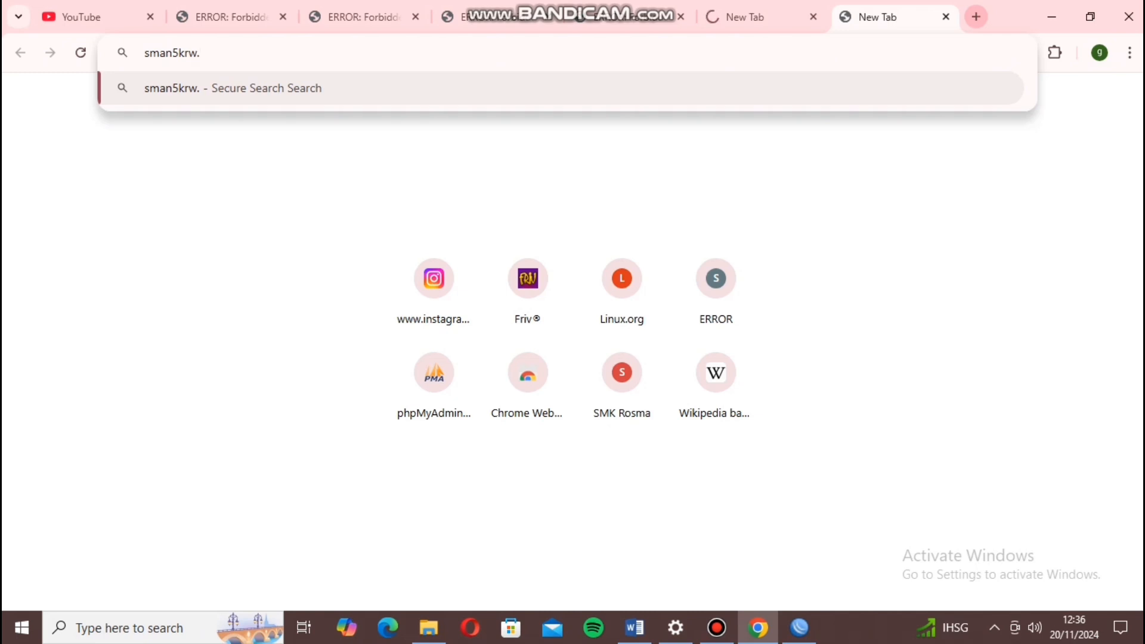
text(sch.id)
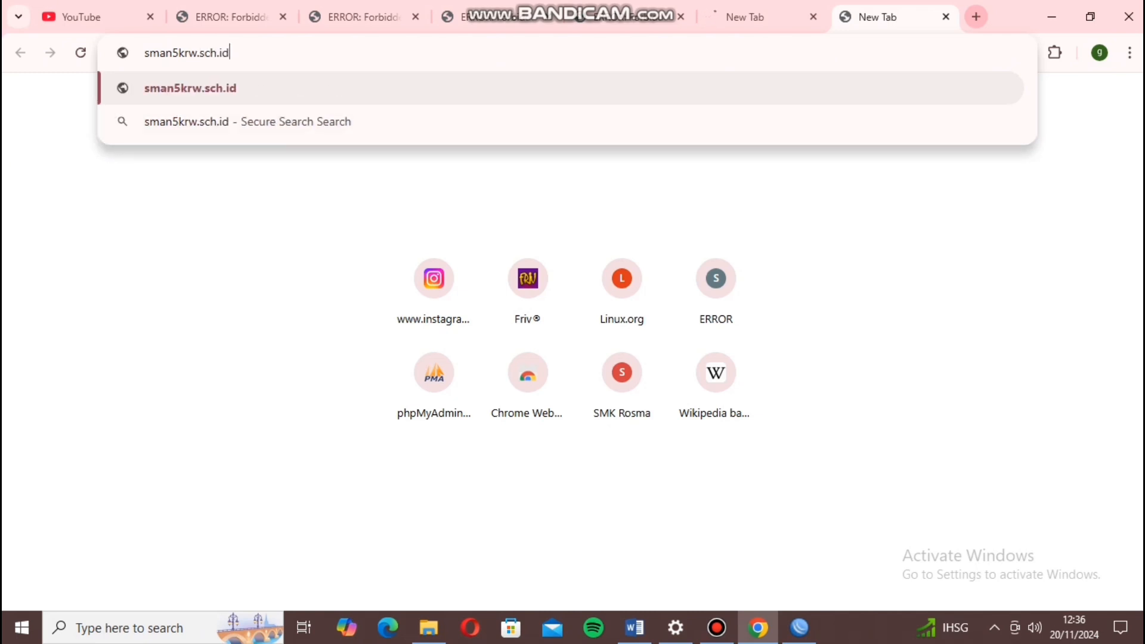
key(Return)
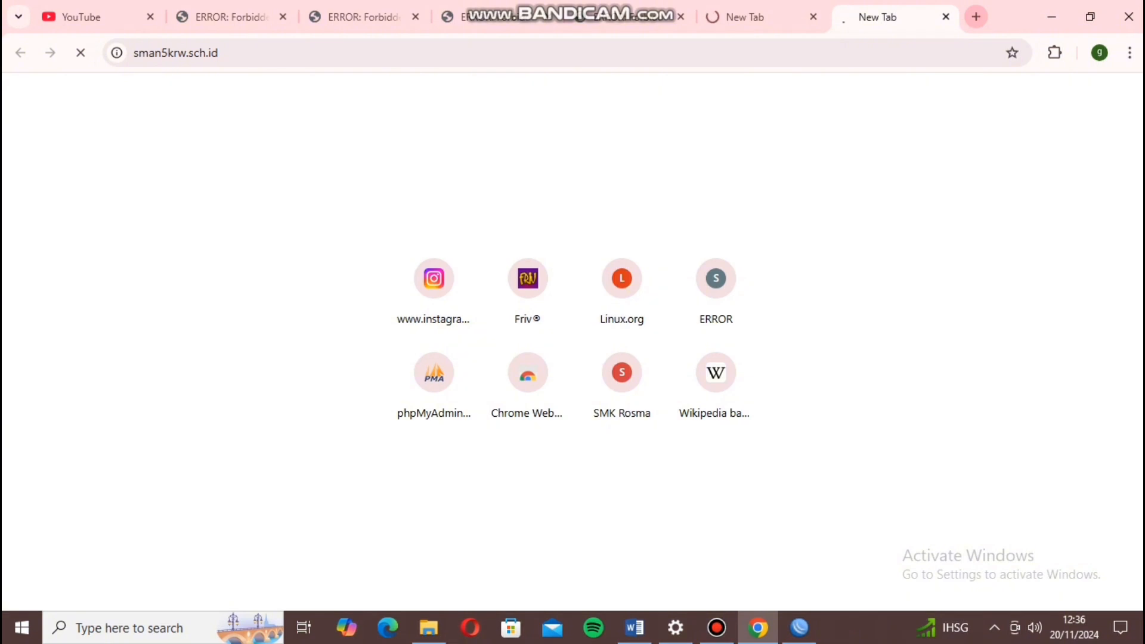
click(763, 17)
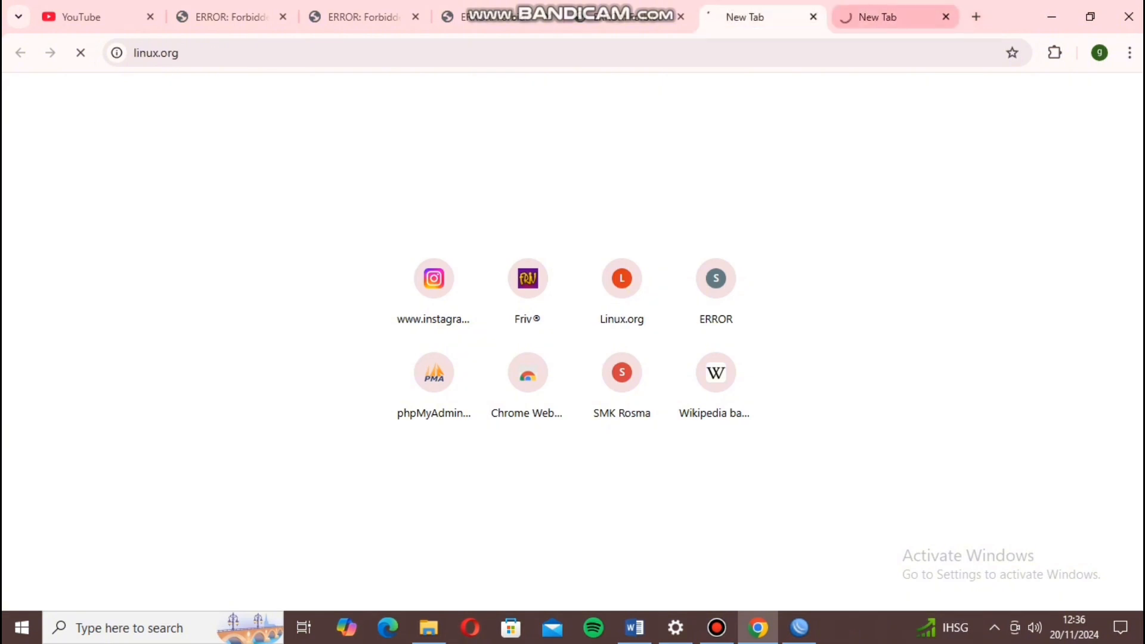
click(889, 17)
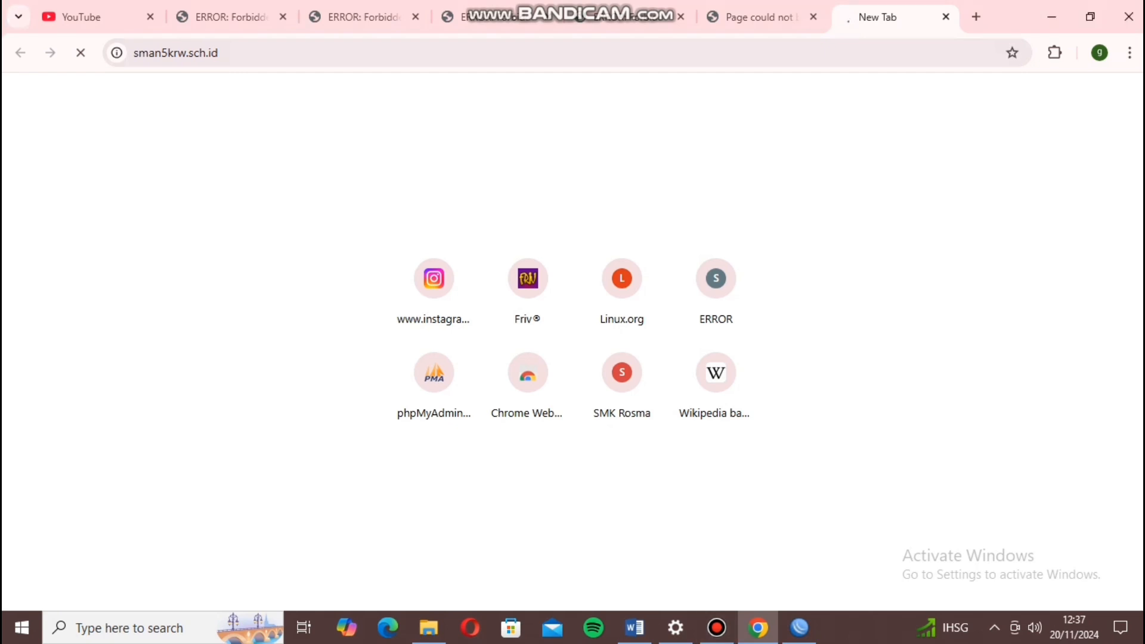
click(760, 18)
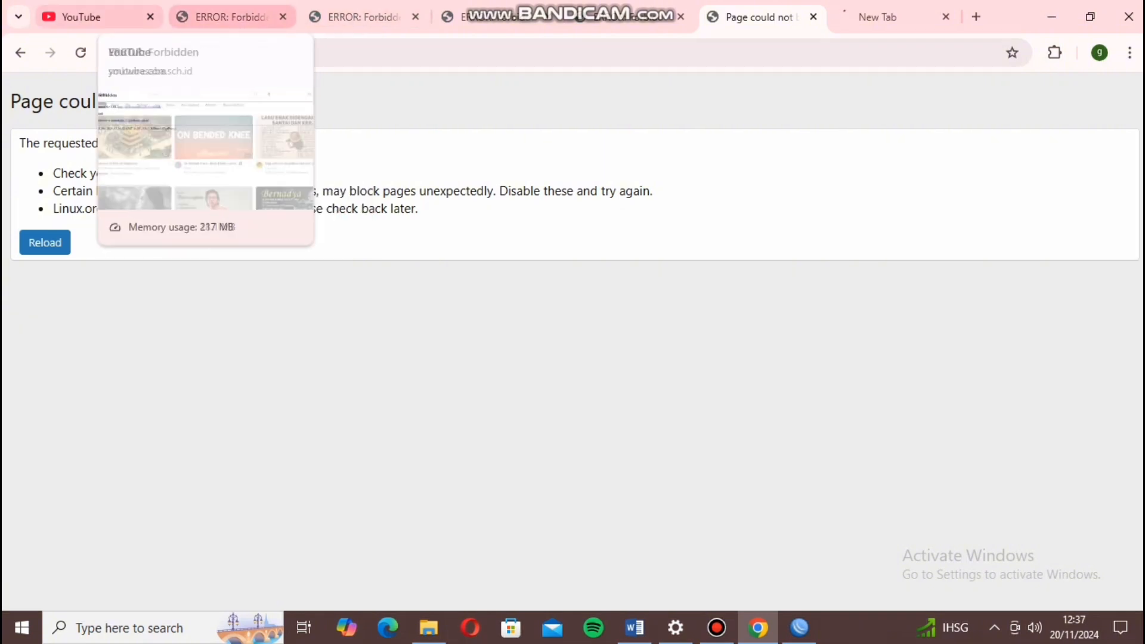
Cycle through the tabs: four blocked sites show Forbidden, YouTube loads, sman5krw.sch.id is unreachable.
click(89, 17)
click(230, 17)
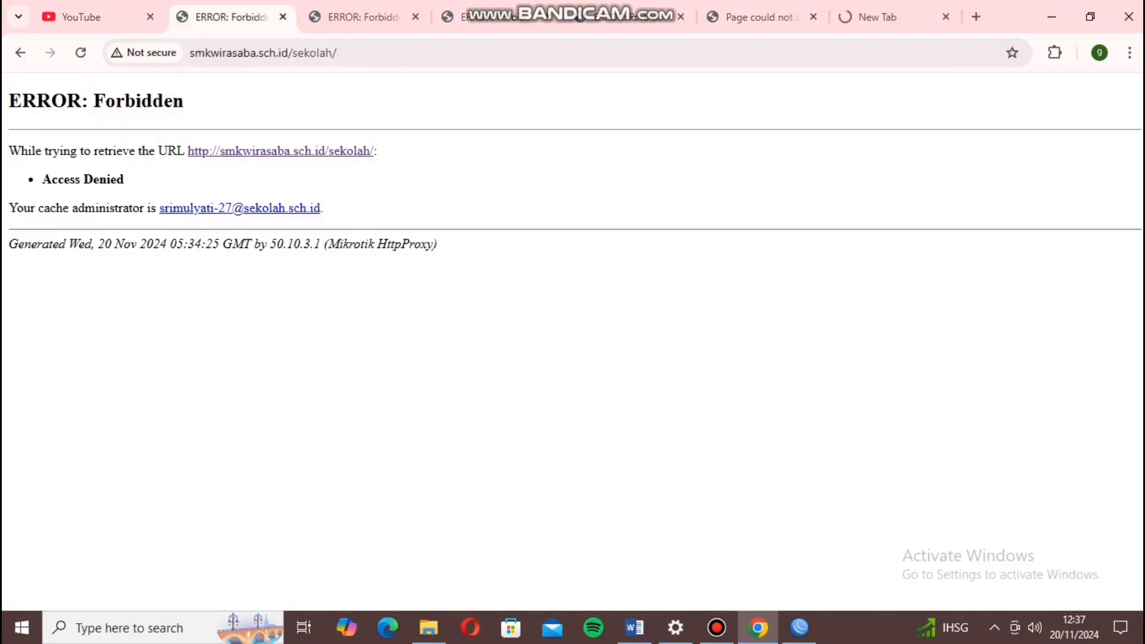
click(363, 17)
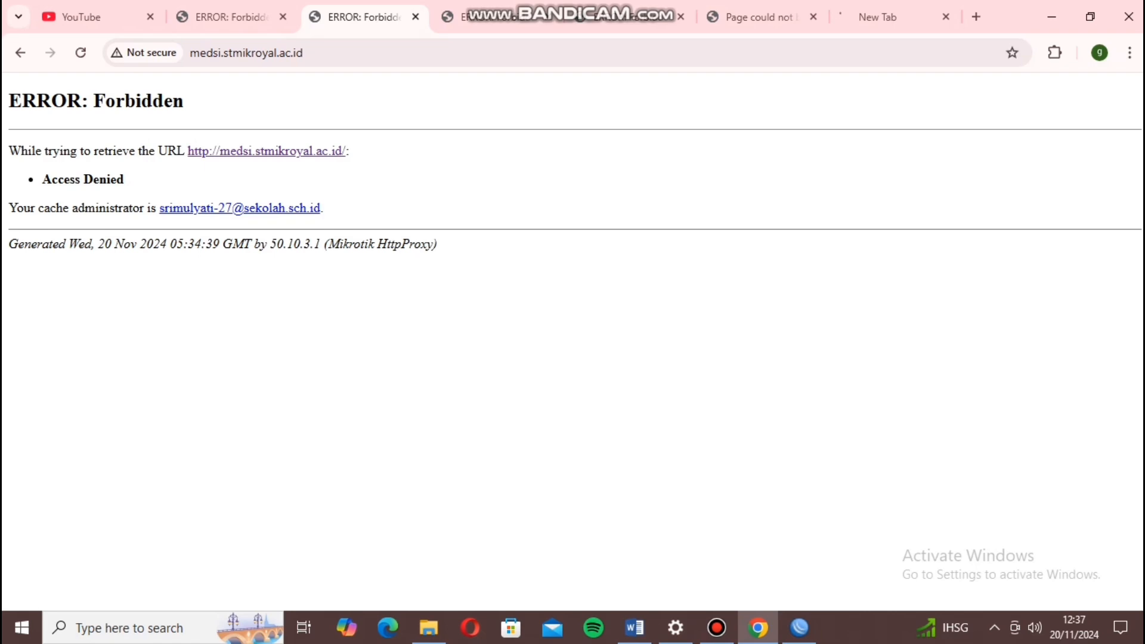
click(495, 17)
click(628, 17)
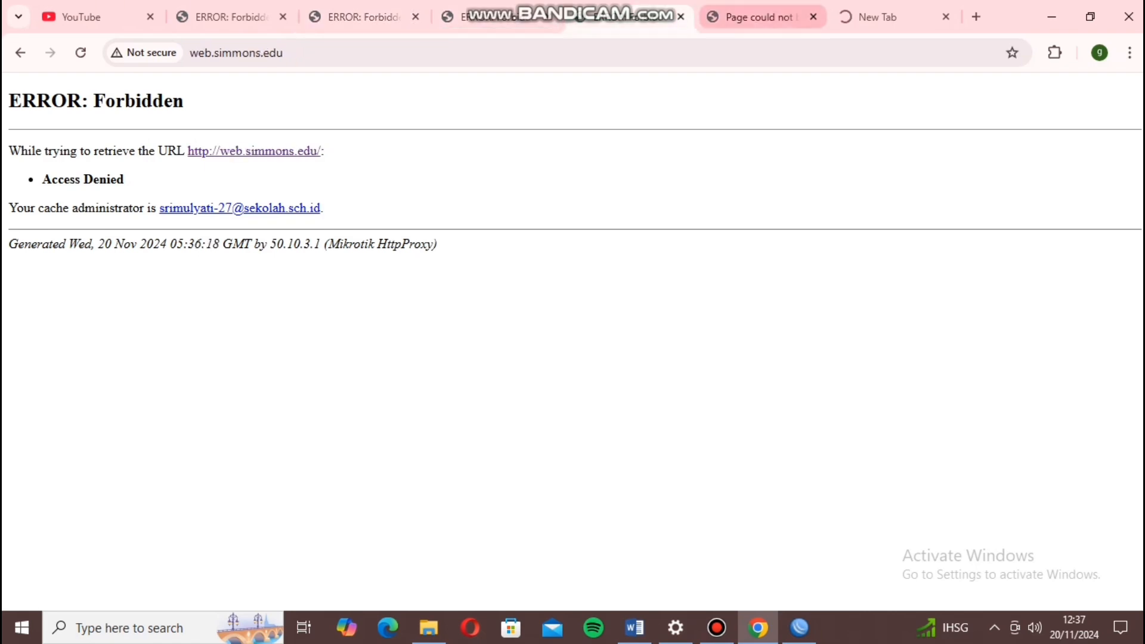
click(761, 16)
click(893, 17)
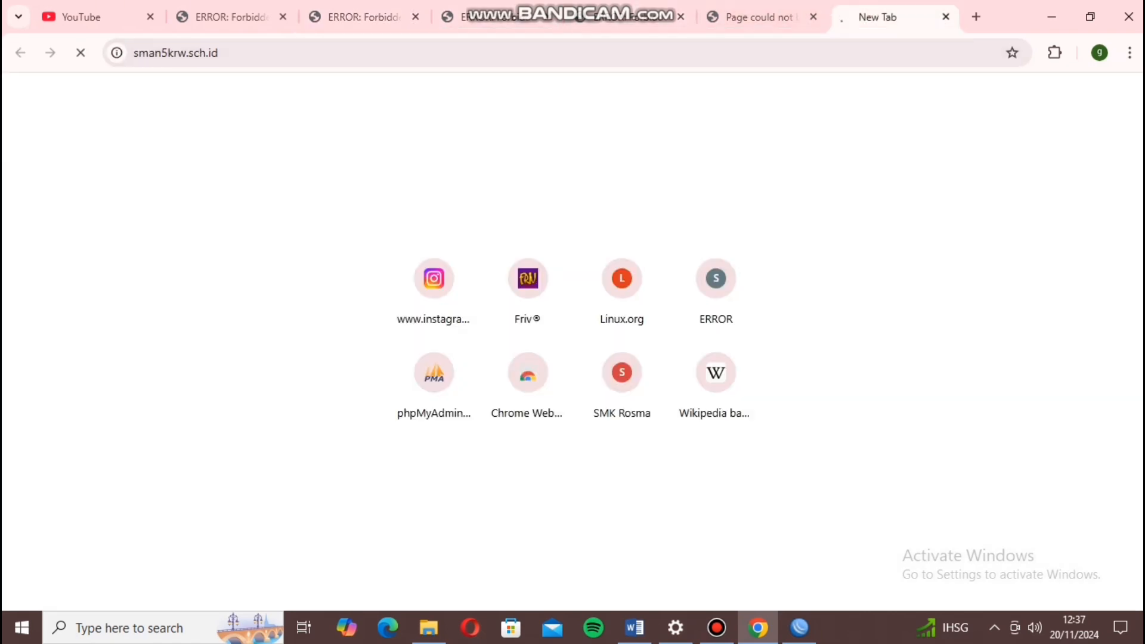
click(98, 18)
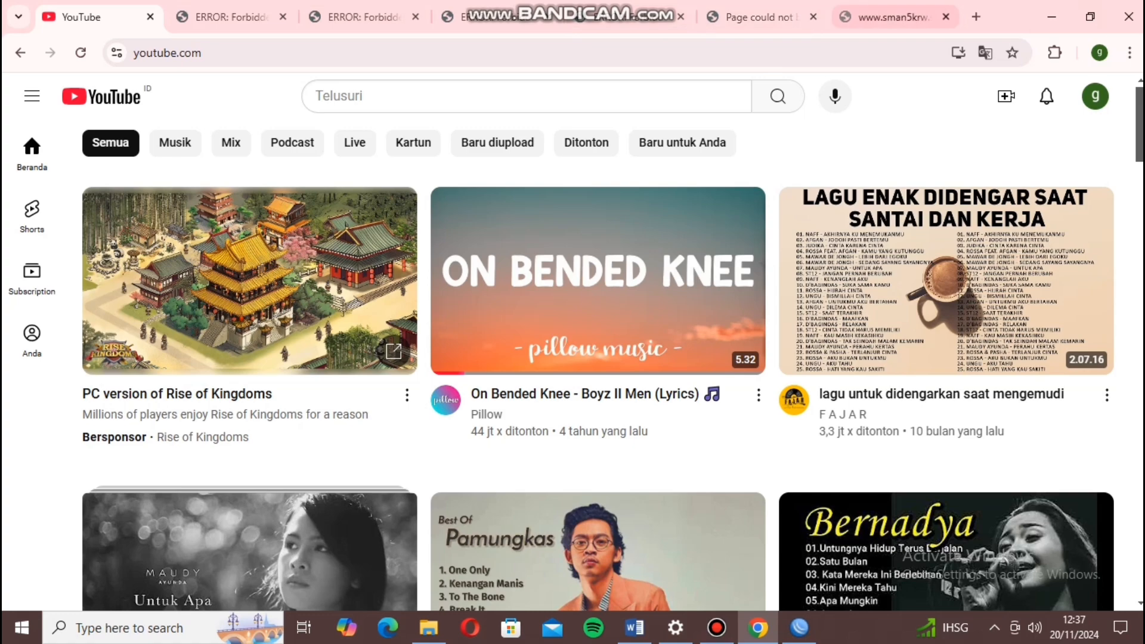
click(893, 17)
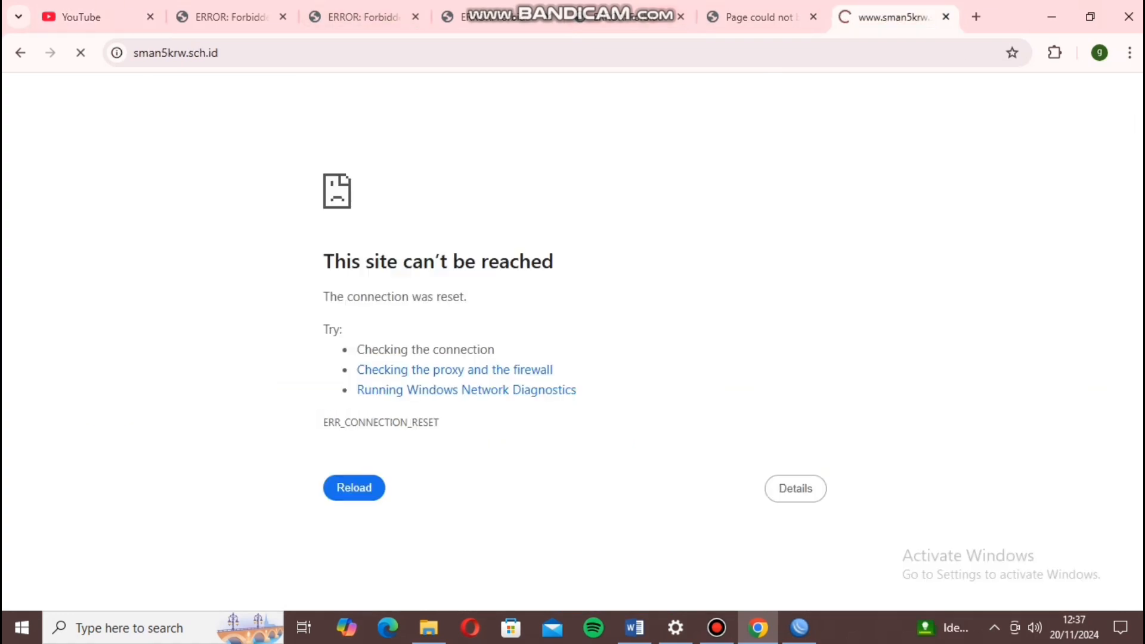
click(99, 17)
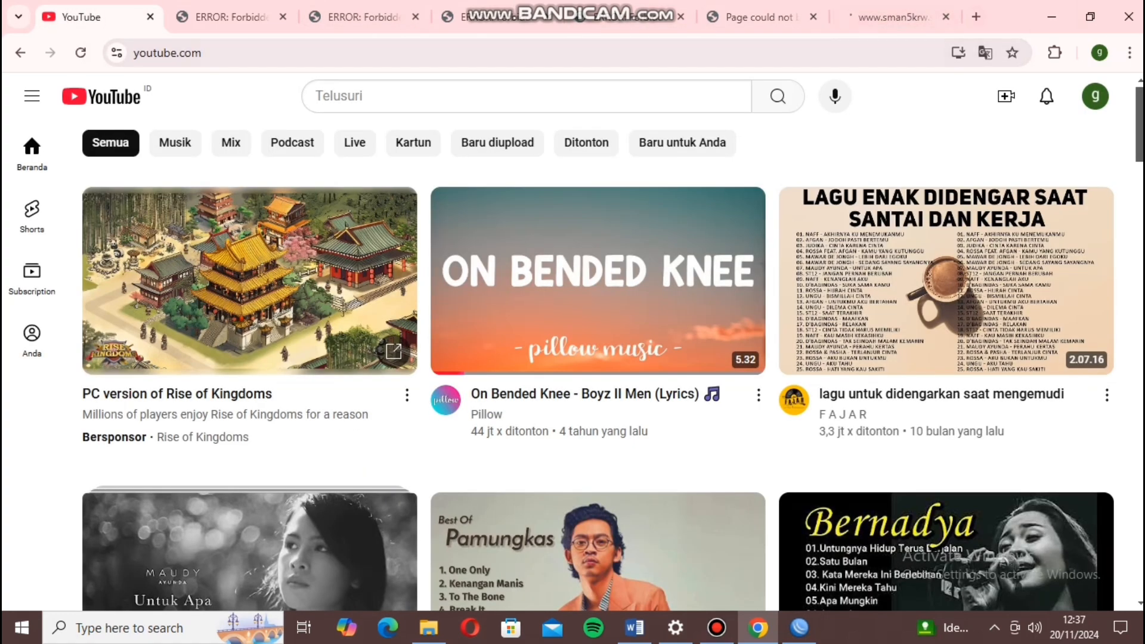
click(977, 16)
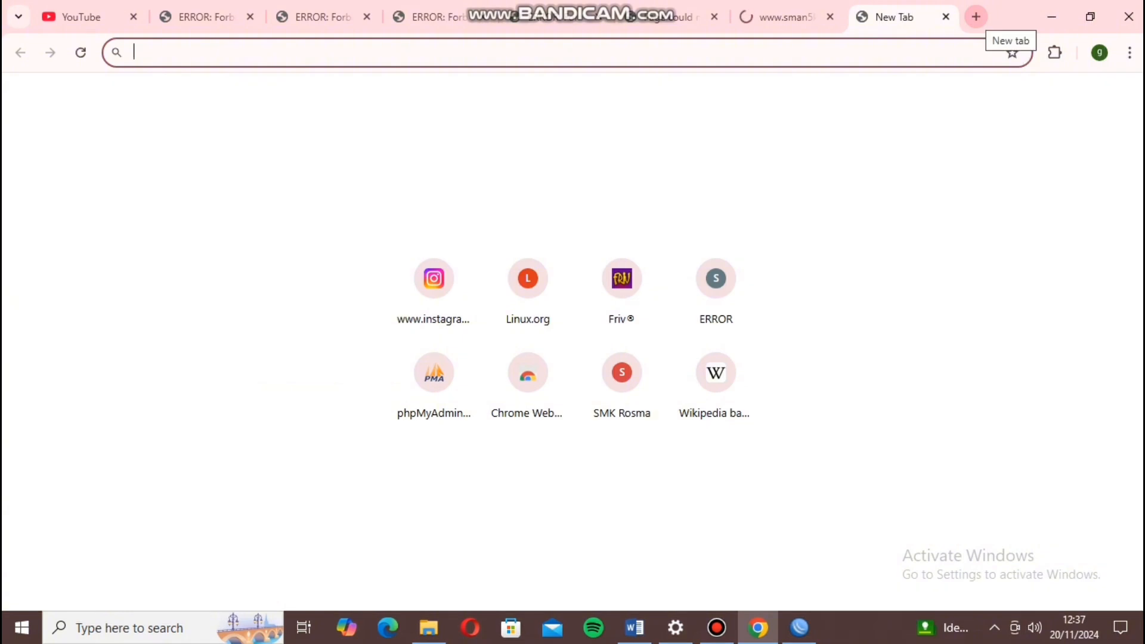
Load Instagram's login page from the 'in' suggestion, then switch back to the YouTube tab.
text(in)
key(Return)
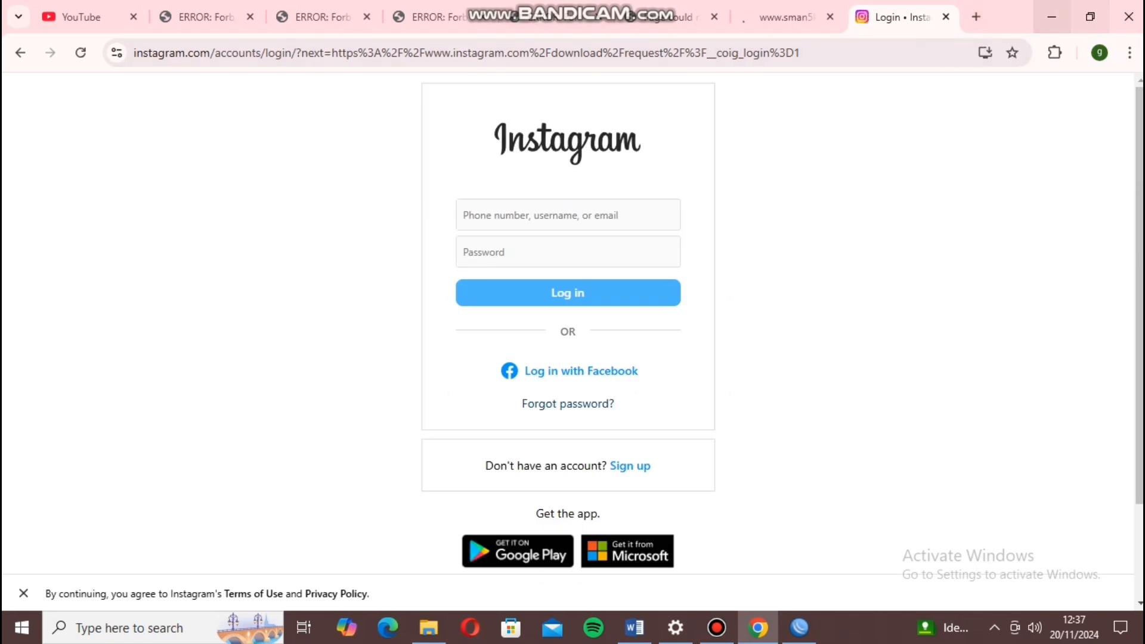
click(82, 18)
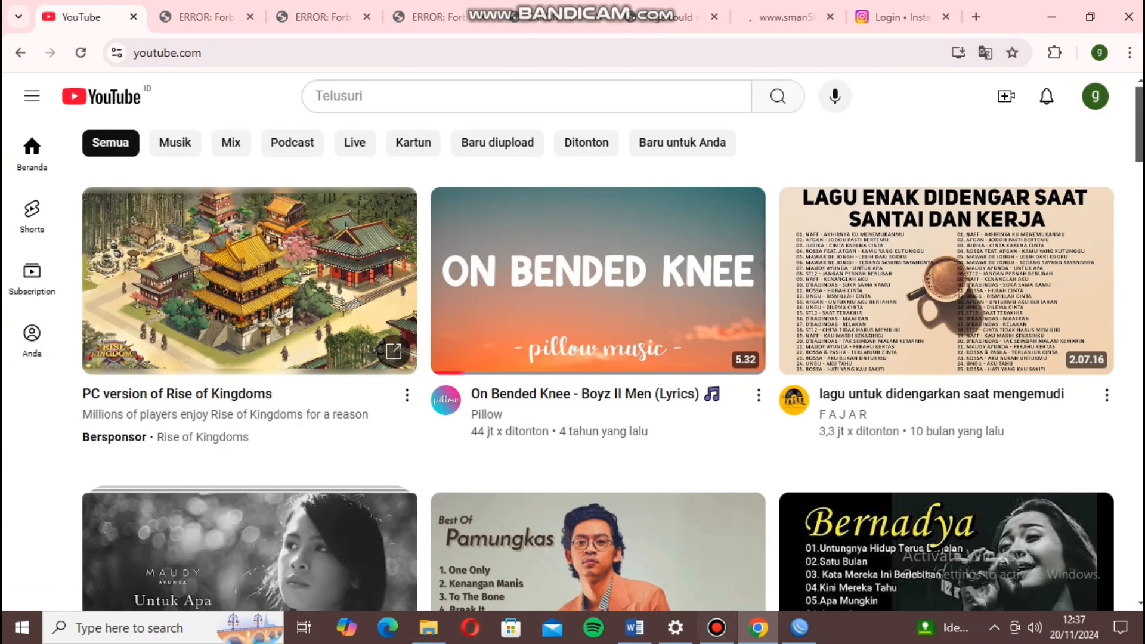
click(718, 628)
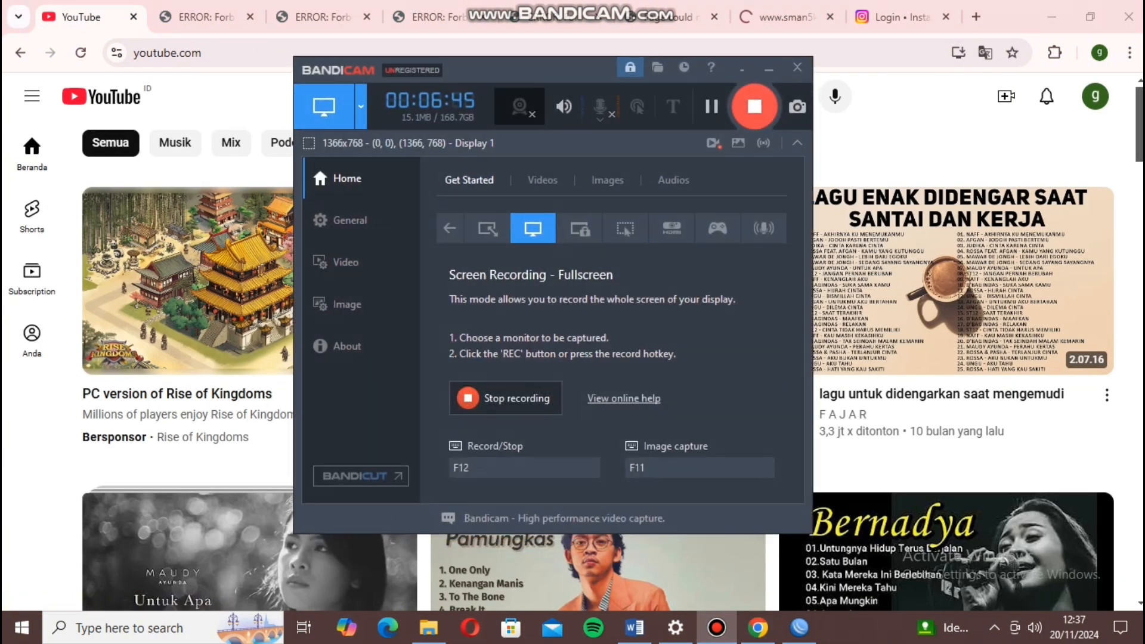